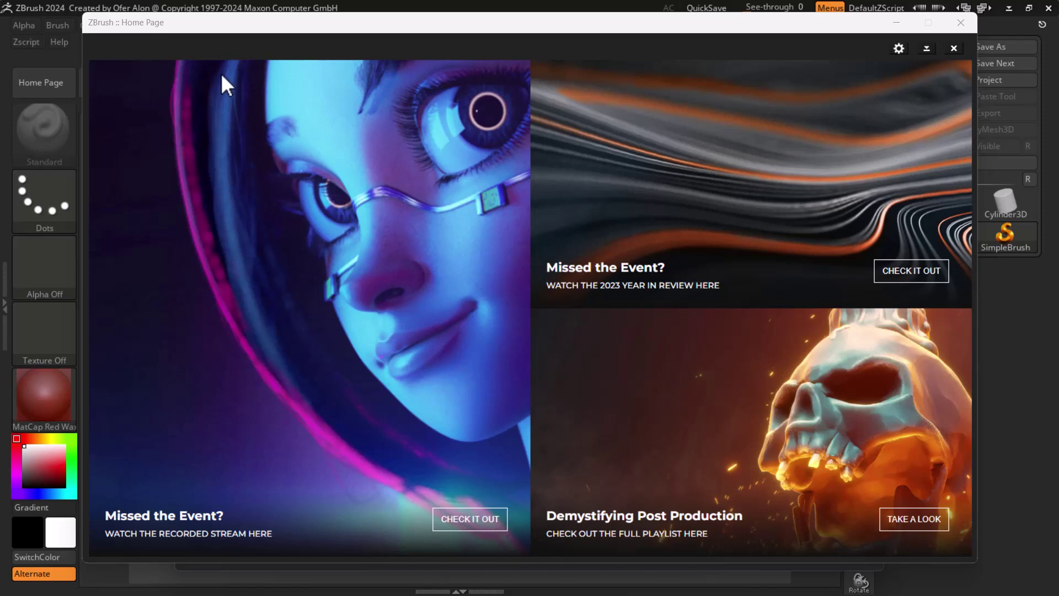
# Toggle the Start menu, nudge the Home Page window, then open Demystifying Post Production via TAKE A LOOK.
pyautogui.press('super')
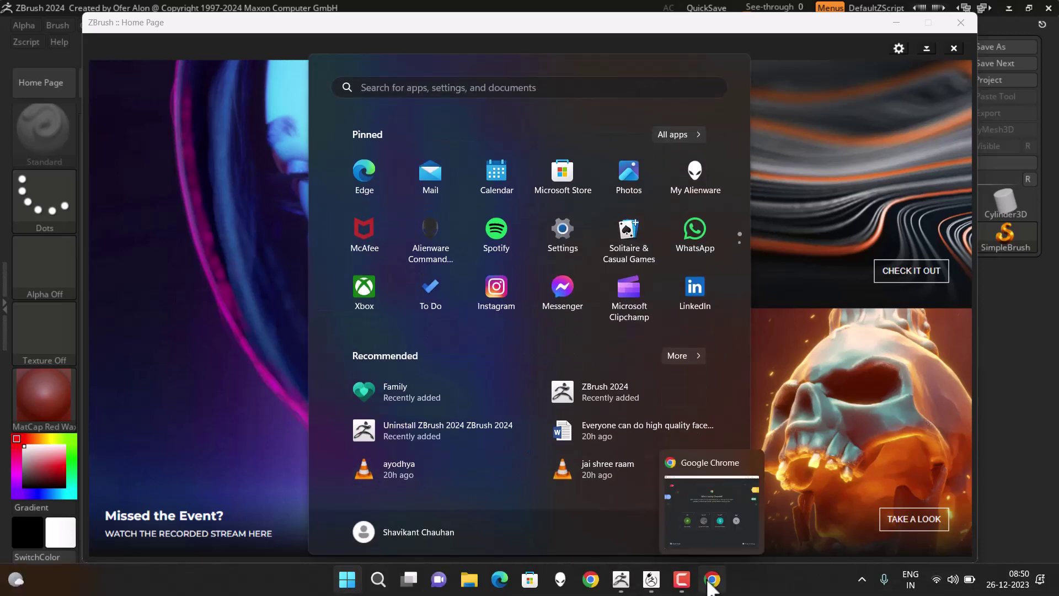
pyautogui.press('super')
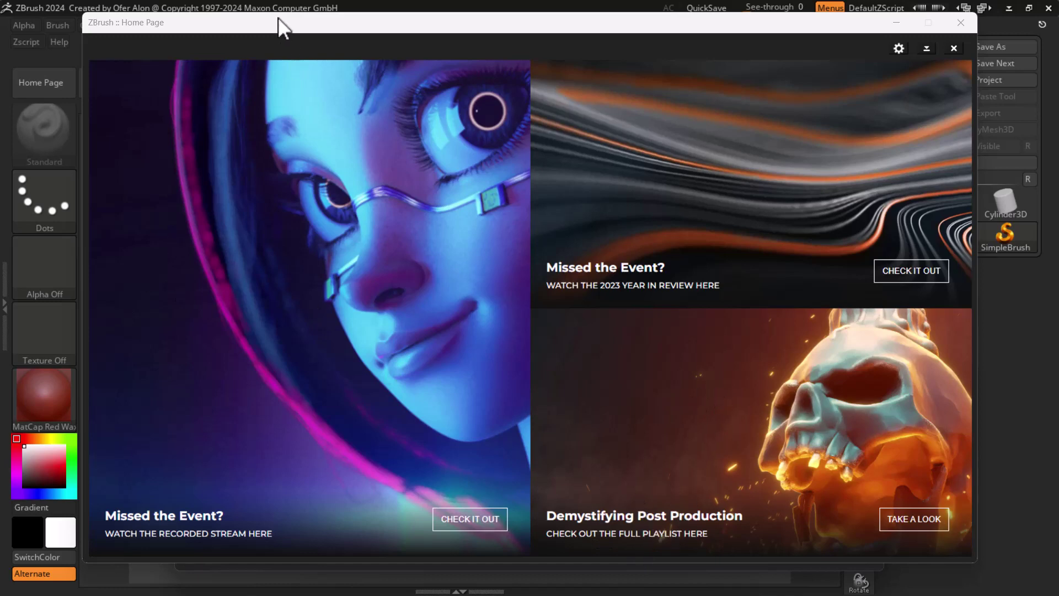
pyautogui.moveTo(133, 22); pyautogui.dragTo(120, 15)
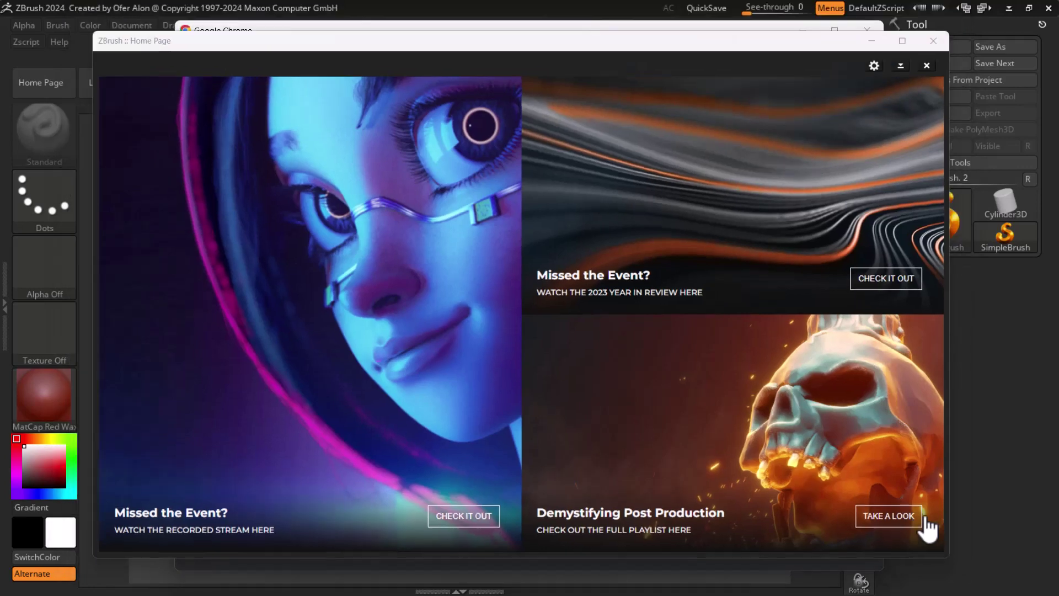
pyautogui.click(927, 521)
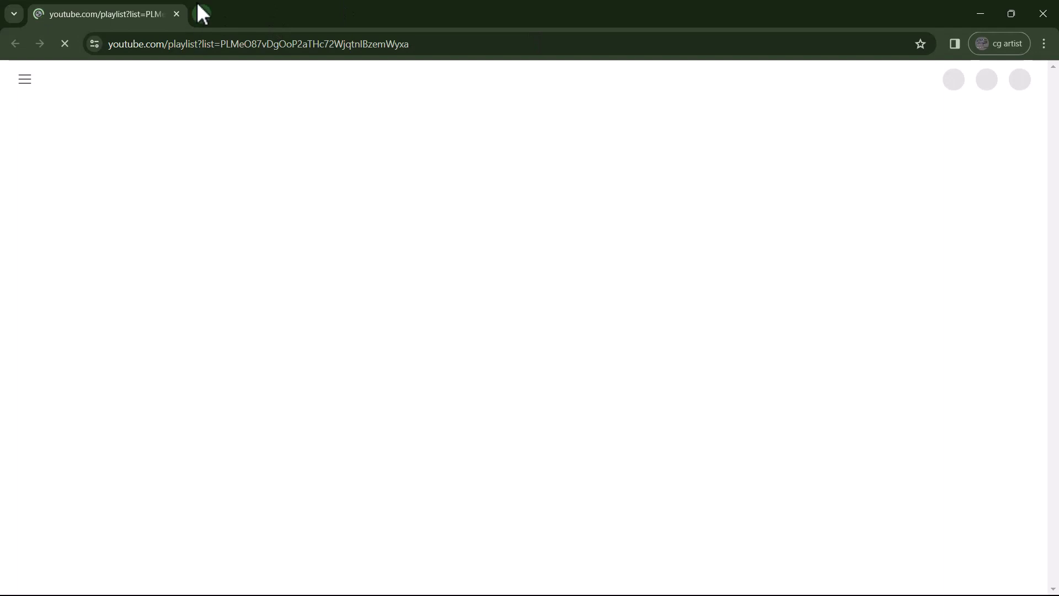
# Add a blank browser tab, dismiss YouTube's notification prompt on the playlist, then switch to the new tab.
pyautogui.click(201, 12)
pyautogui.click(94, 12)
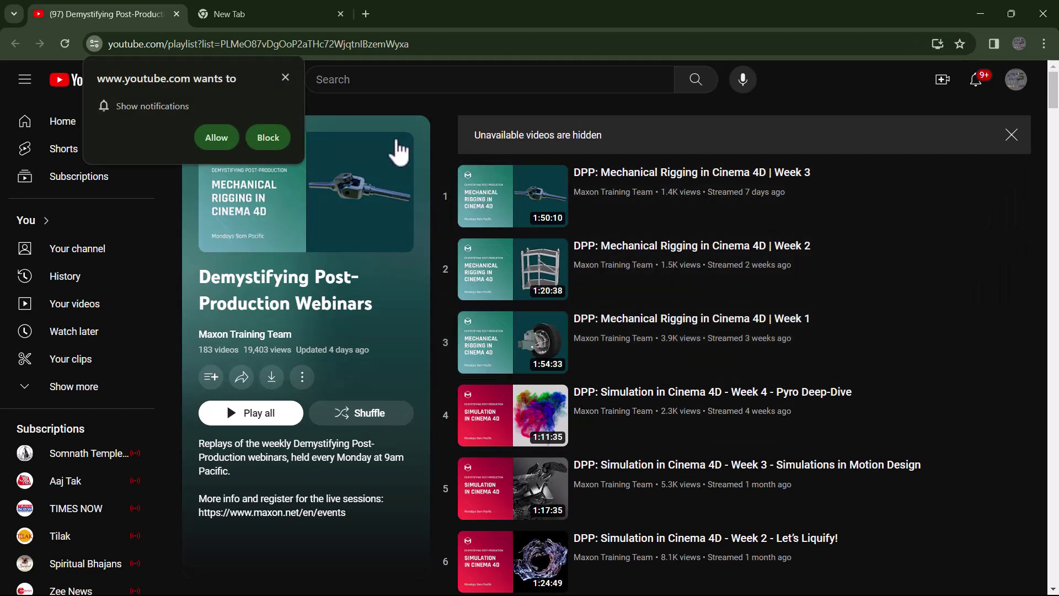
pyautogui.click(286, 77)
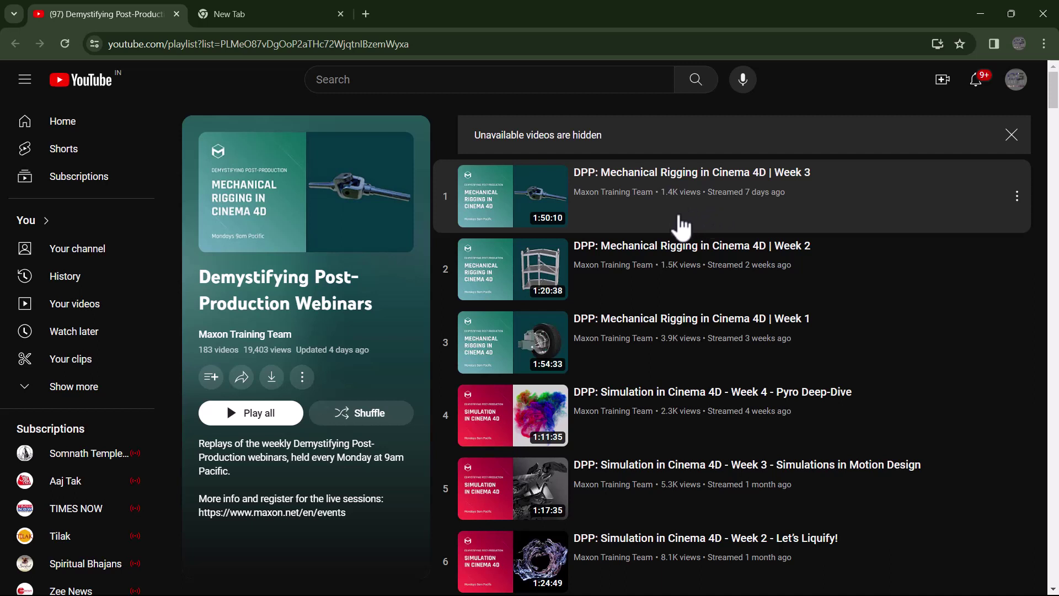
pyautogui.click(267, 12)
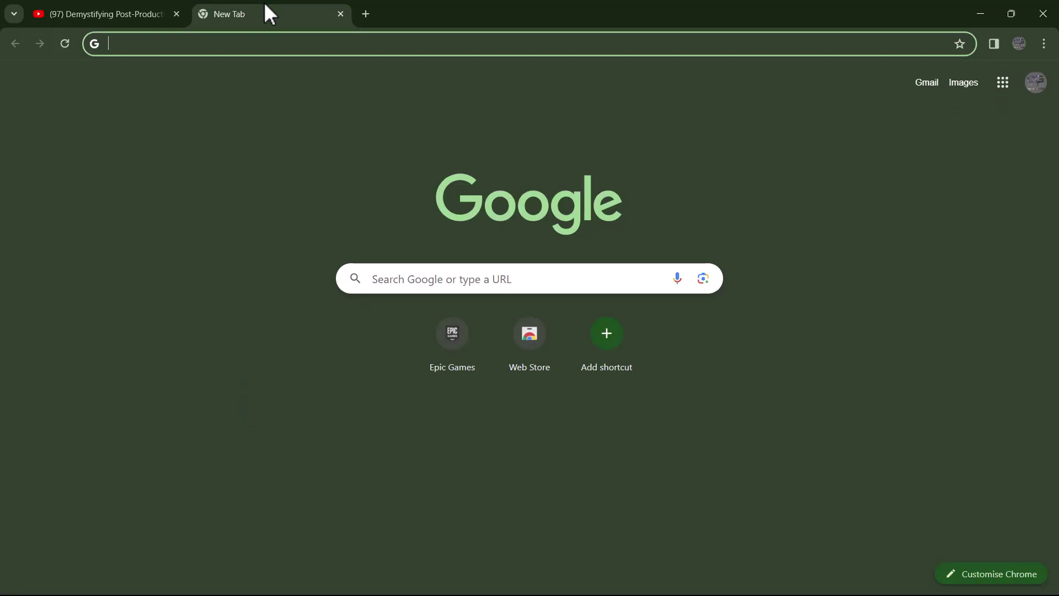
# Search for cgartistallrounder and open the About CG Artist result.
pyautogui.write('c')
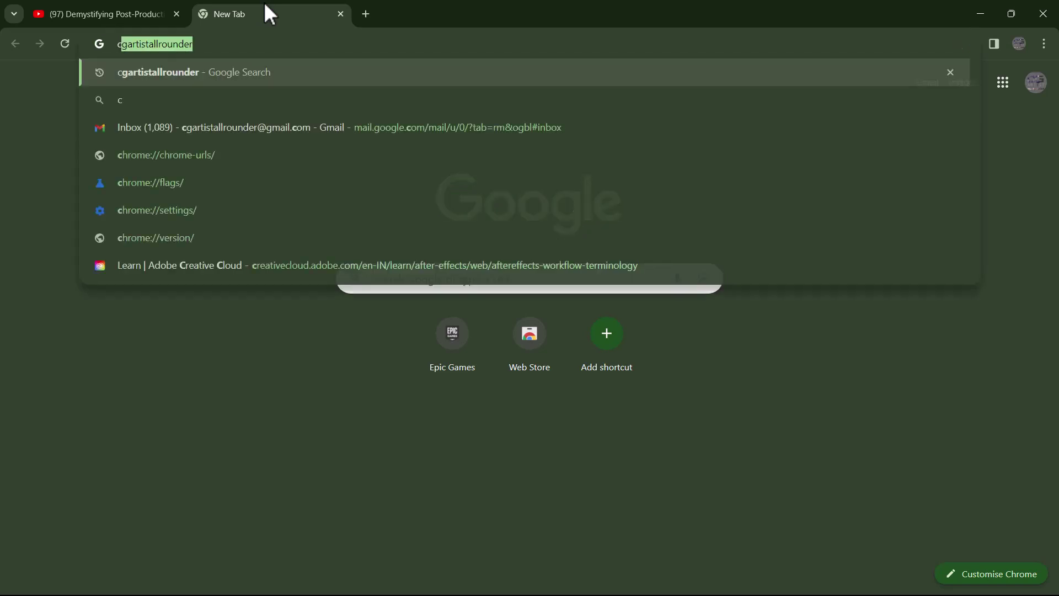
pyautogui.write('g')
pyautogui.press('Return')
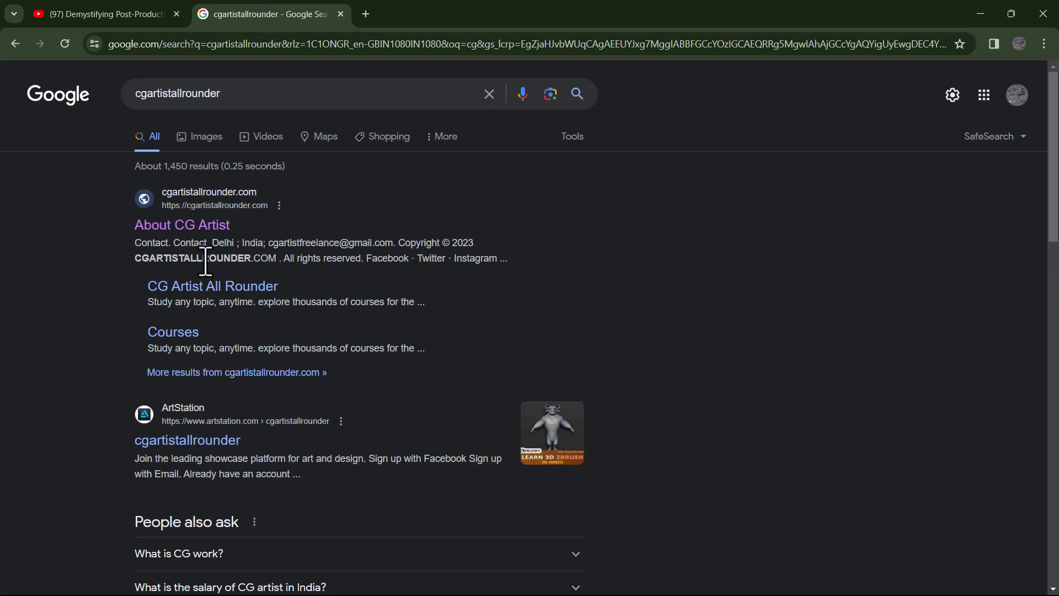
pyautogui.click(193, 226)
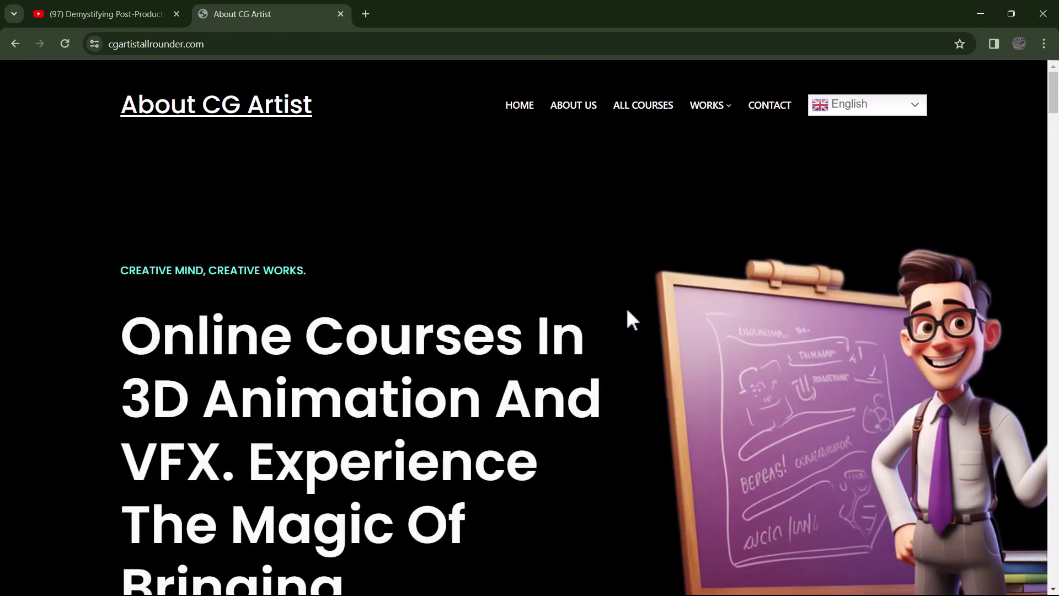
pyautogui.scroll(-2, 627, 318)
pyautogui.scroll(-3, 624, 325)
pyautogui.scroll(-1, 607, 338)
# Open the complete course website in a new tab, accept its cookies, and scroll down to the latest news.
pyautogui.click(209, 475)
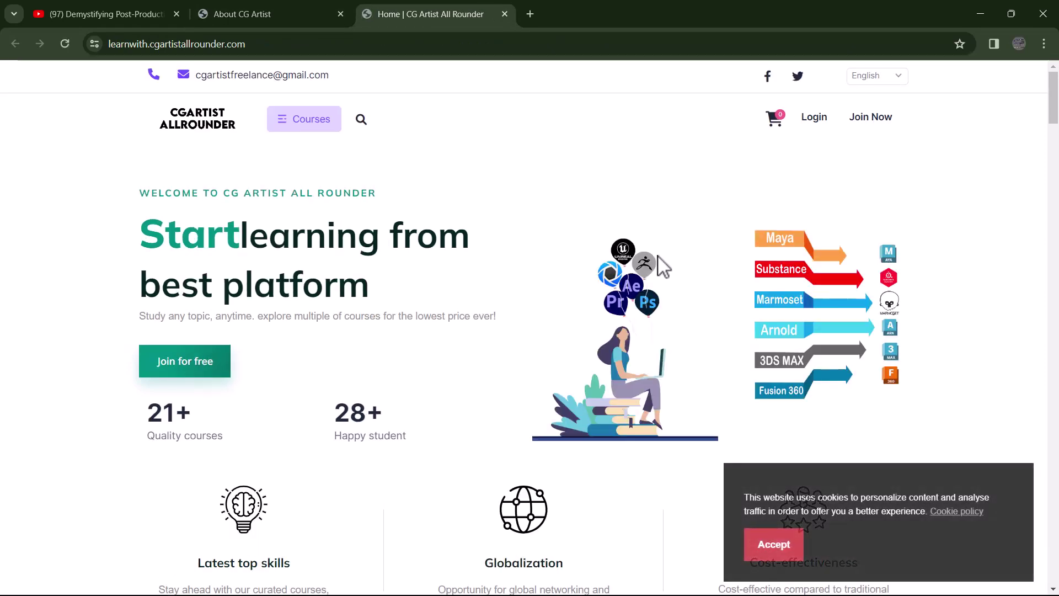
pyautogui.scroll(-1, 662, 267)
pyautogui.scroll(-1, 745, 414)
pyautogui.click(775, 557)
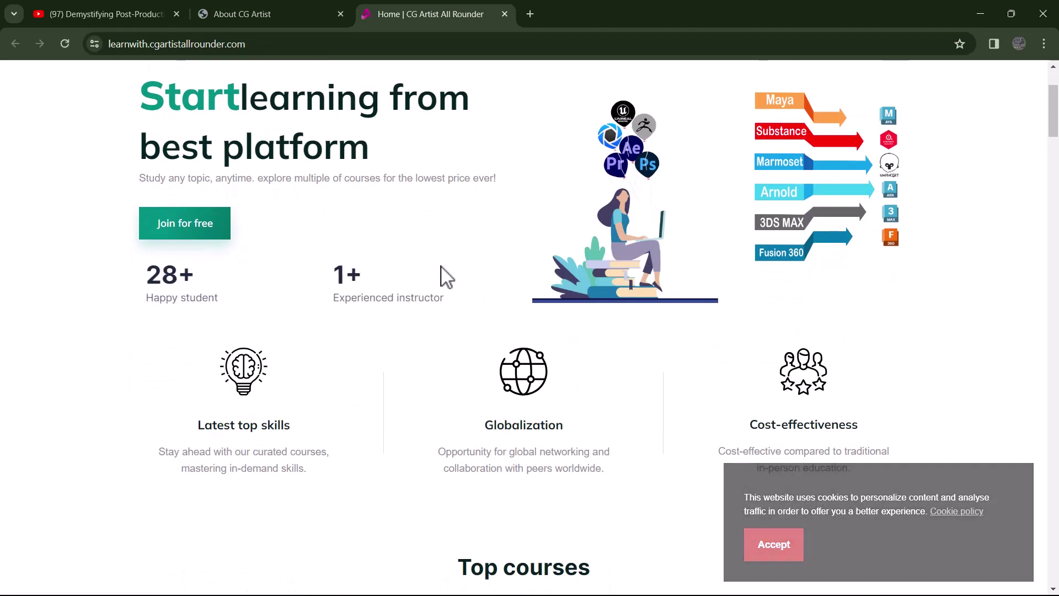
pyautogui.scroll(-2, 469, 284)
pyautogui.scroll(-8, 458, 320)
pyautogui.scroll(-5, 436, 339)
pyautogui.scroll(-6, 434, 333)
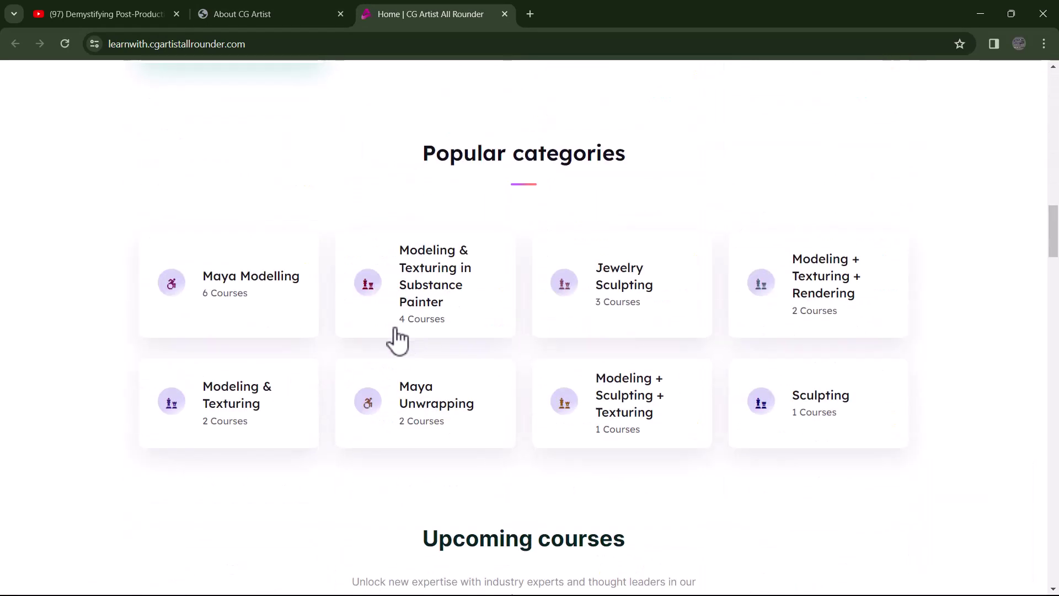
pyautogui.scroll(-6, 398, 338)
pyautogui.scroll(-2, 382, 338)
pyautogui.scroll(-4, 390, 331)
pyautogui.scroll(-4, 386, 337)
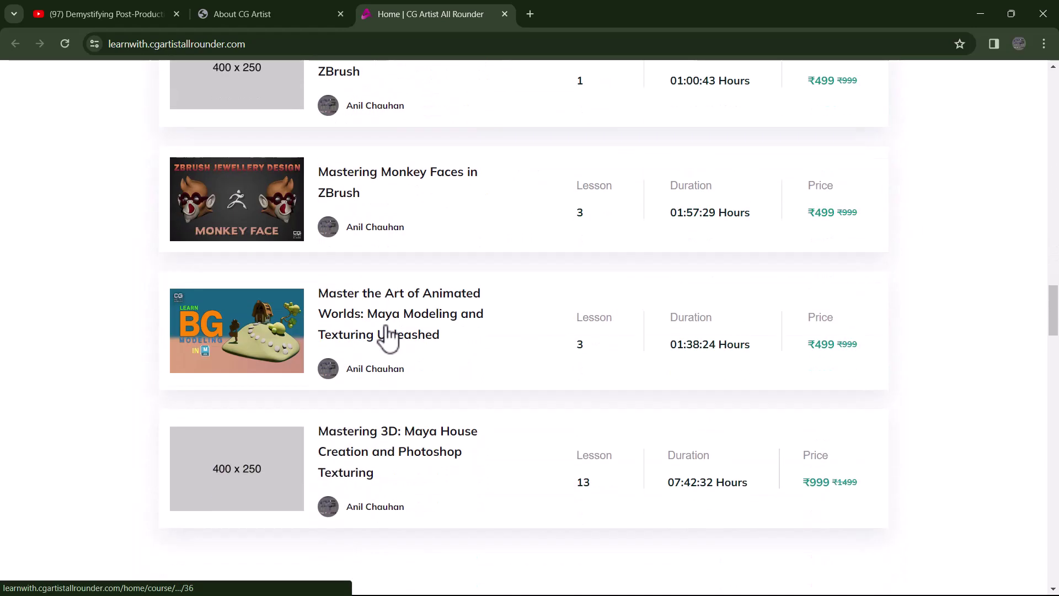
pyautogui.scroll(-2, 381, 338)
pyautogui.scroll(-4, 442, 335)
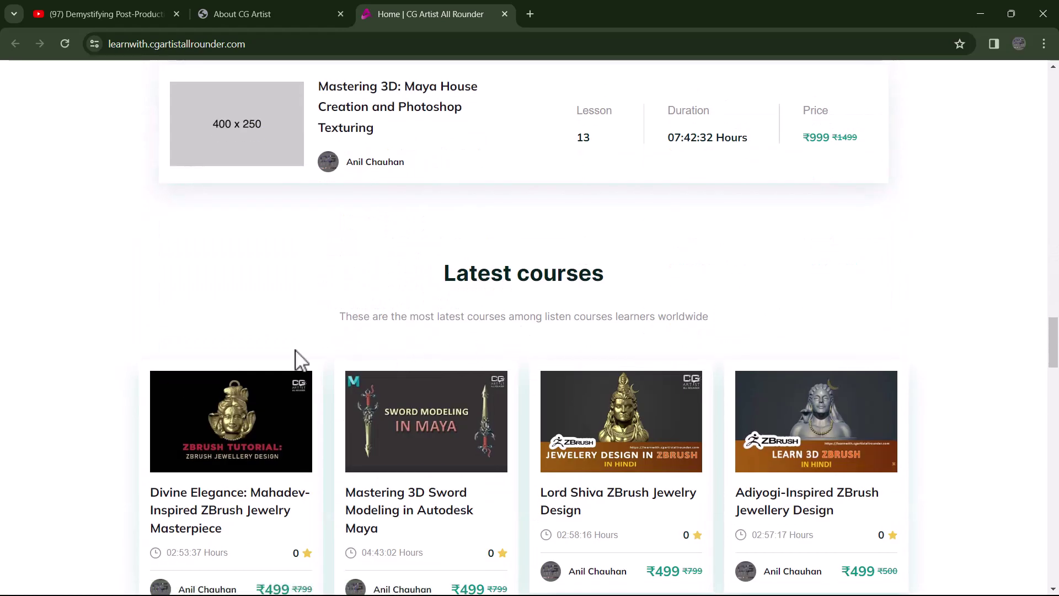
pyautogui.scroll(-3, 740, 338)
pyautogui.scroll(-3, 745, 327)
pyautogui.scroll(-4, 745, 327)
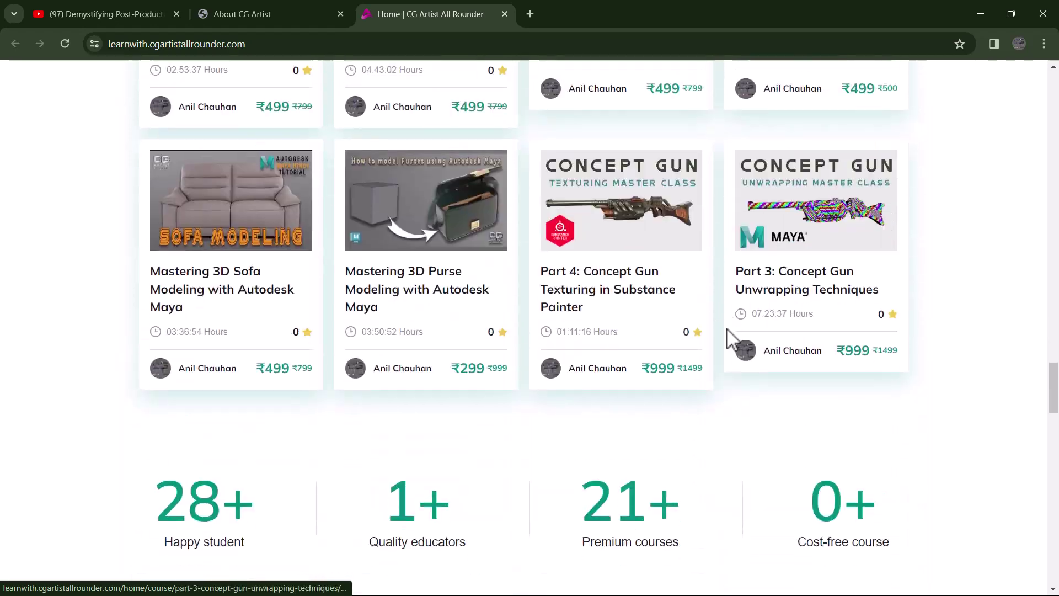
pyautogui.scroll(-2, 729, 336)
pyautogui.scroll(-5, 622, 348)
pyautogui.scroll(-1, 712, 317)
pyautogui.scroll(-4, 599, 309)
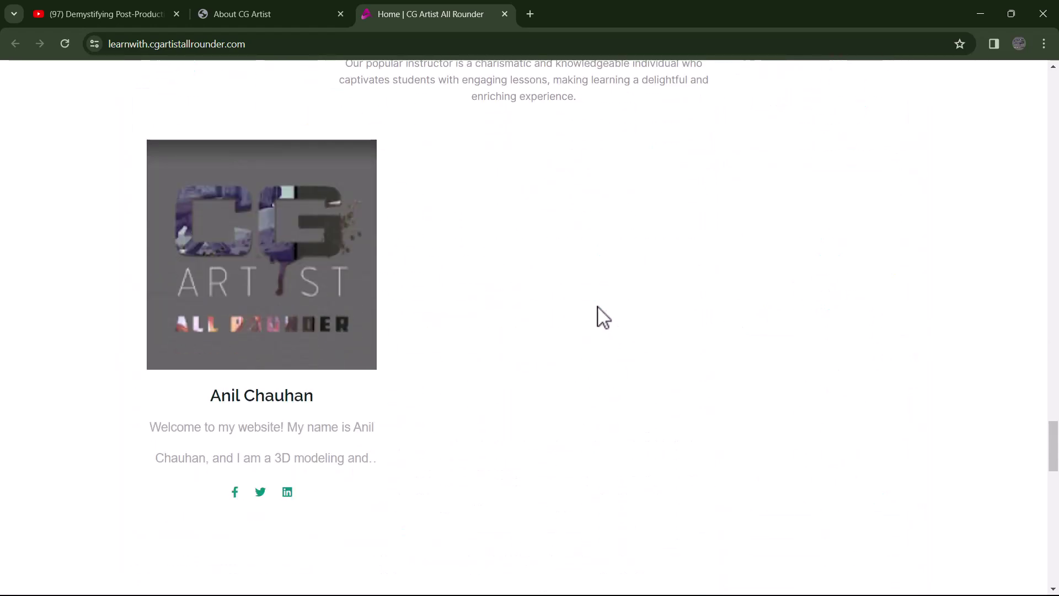
pyautogui.scroll(-4, 604, 310)
pyautogui.scroll(-2, 888, 182)
pyautogui.scroll(-2, 739, 202)
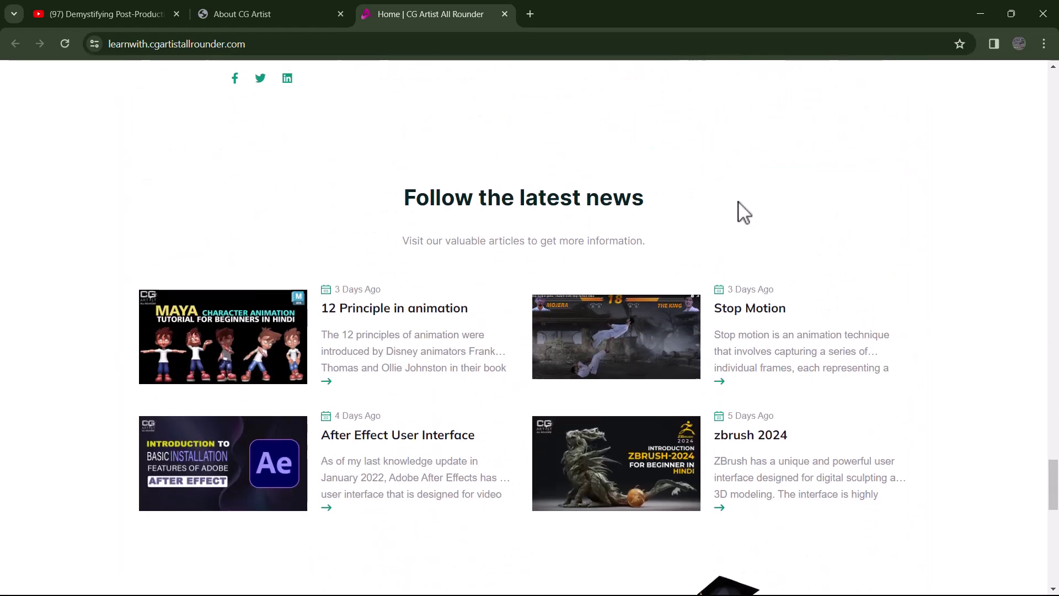
# Read the zbrush 2024 blog post, highlight its opening sentence, then return to the About CG Artist tab.
pyautogui.click(746, 436)
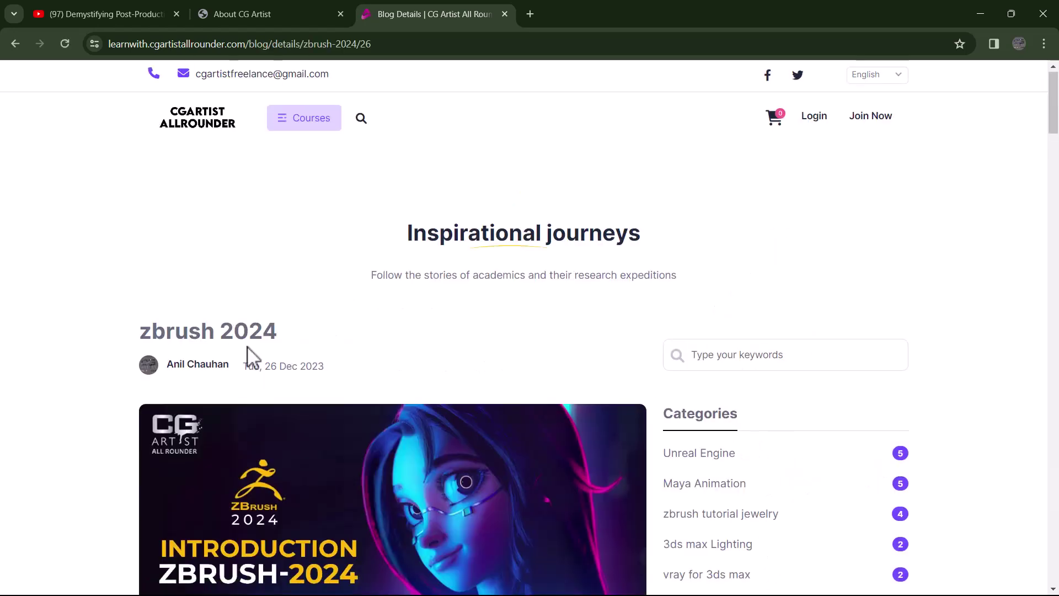
pyautogui.scroll(-4, 251, 368)
pyautogui.scroll(-2, 357, 343)
pyautogui.scroll(-2, 358, 347)
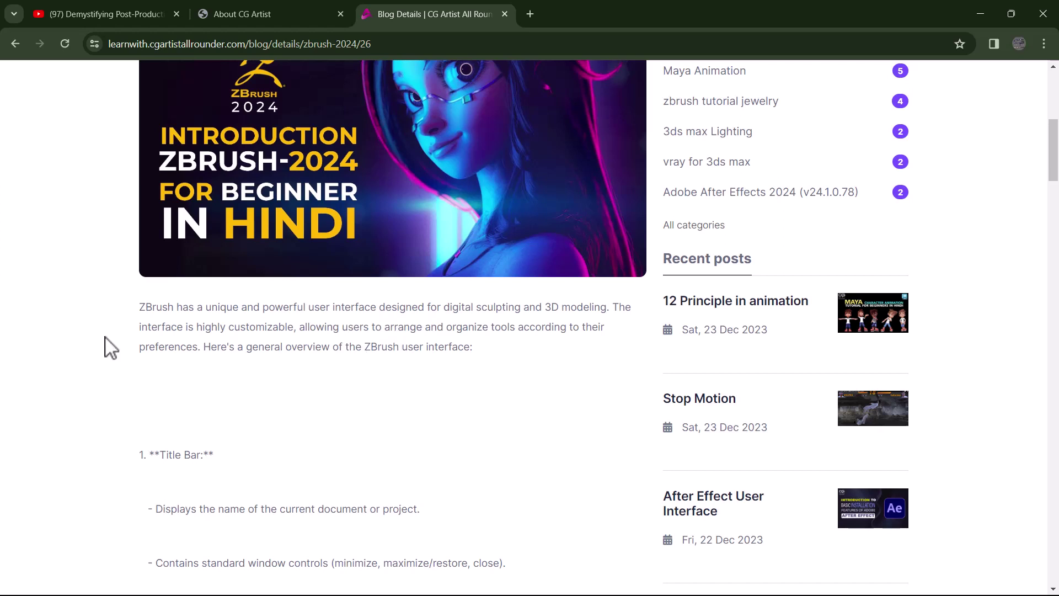
pyautogui.moveTo(139, 307); pyautogui.dragTo(509, 307)
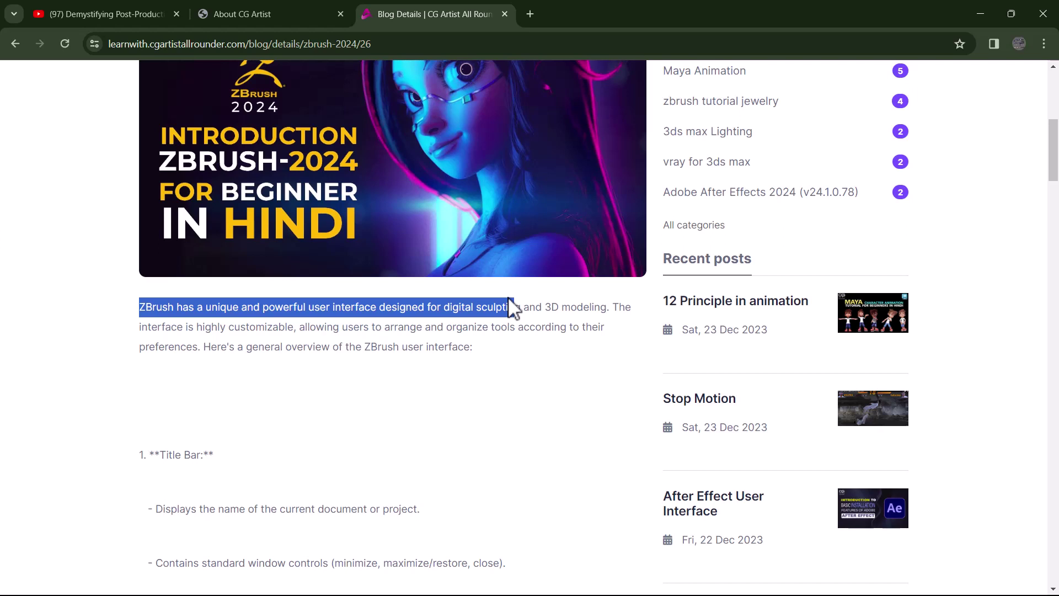
pyautogui.click(319, 12)
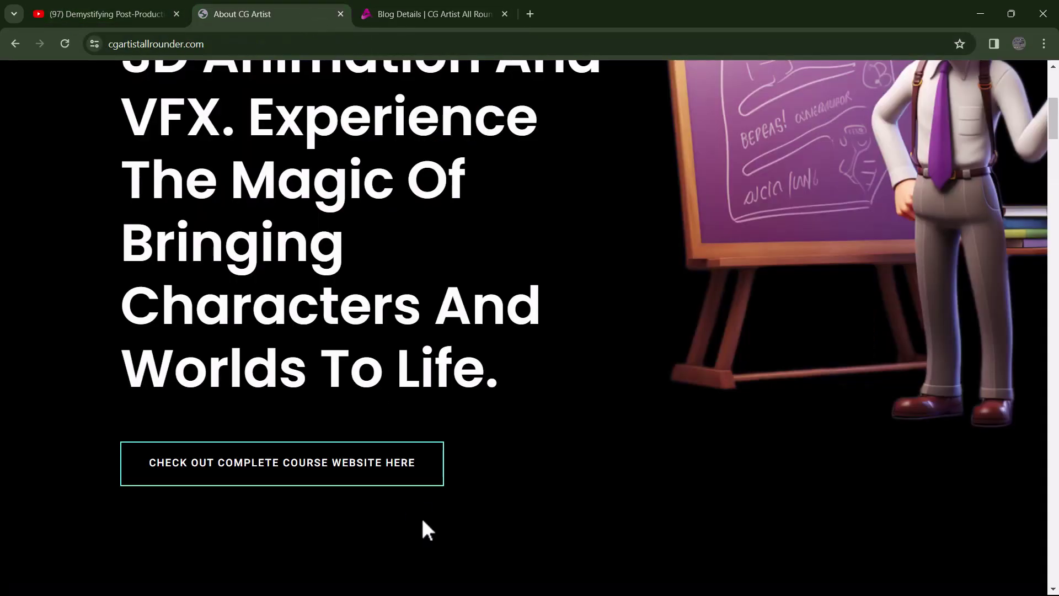
# Reopen the course website, scroll to Latest courses, then return to the zbrush 2024 blog article.
pyautogui.click(345, 485)
pyautogui.scroll(-3, 607, 469)
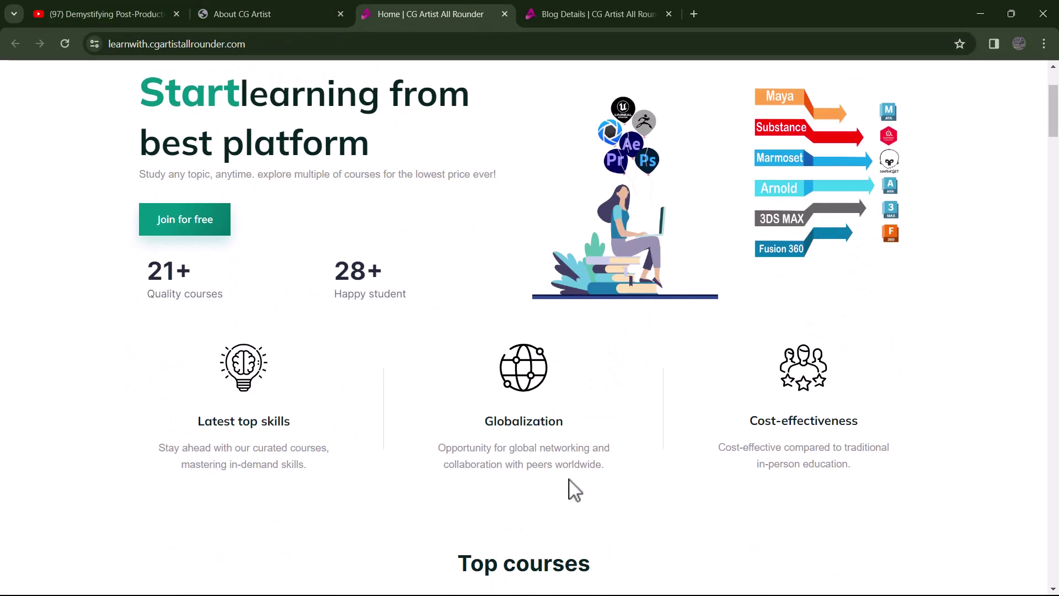
pyautogui.scroll(-3, 574, 490)
pyautogui.scroll(-4, 646, 497)
pyautogui.scroll(-5, 651, 500)
pyautogui.scroll(-5, 660, 546)
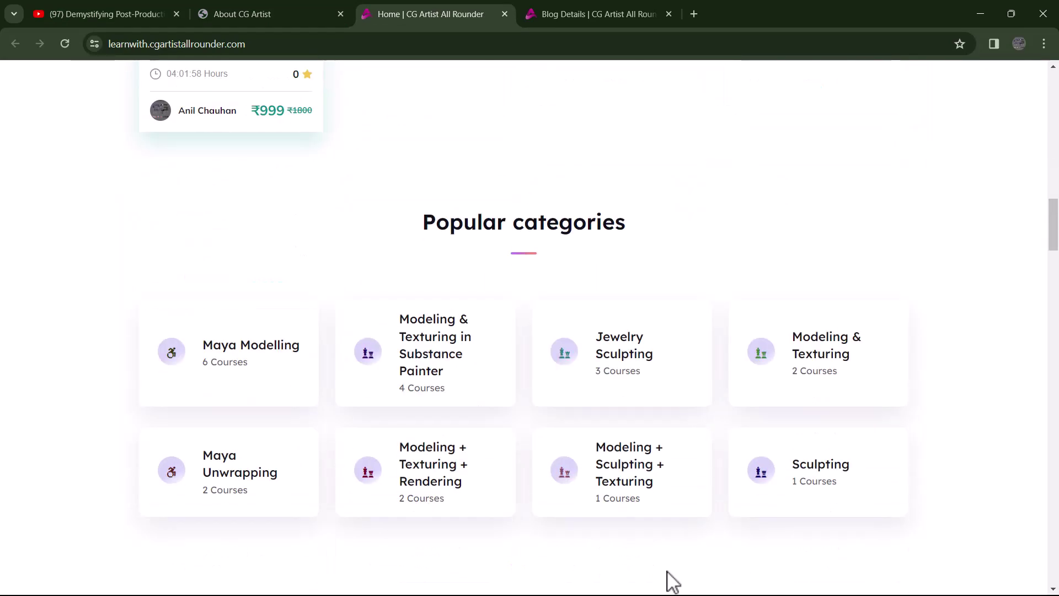
pyautogui.scroll(-4, 672, 582)
pyautogui.scroll(-4, 735, 549)
pyautogui.scroll(-3, 738, 558)
pyautogui.scroll(-2, 750, 549)
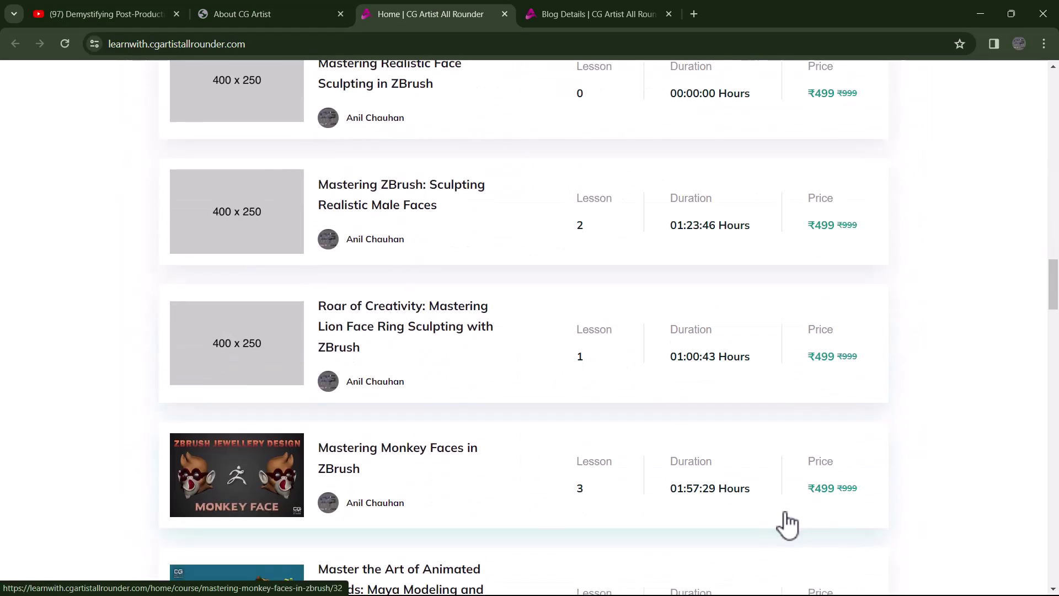
pyautogui.scroll(-2, 804, 506)
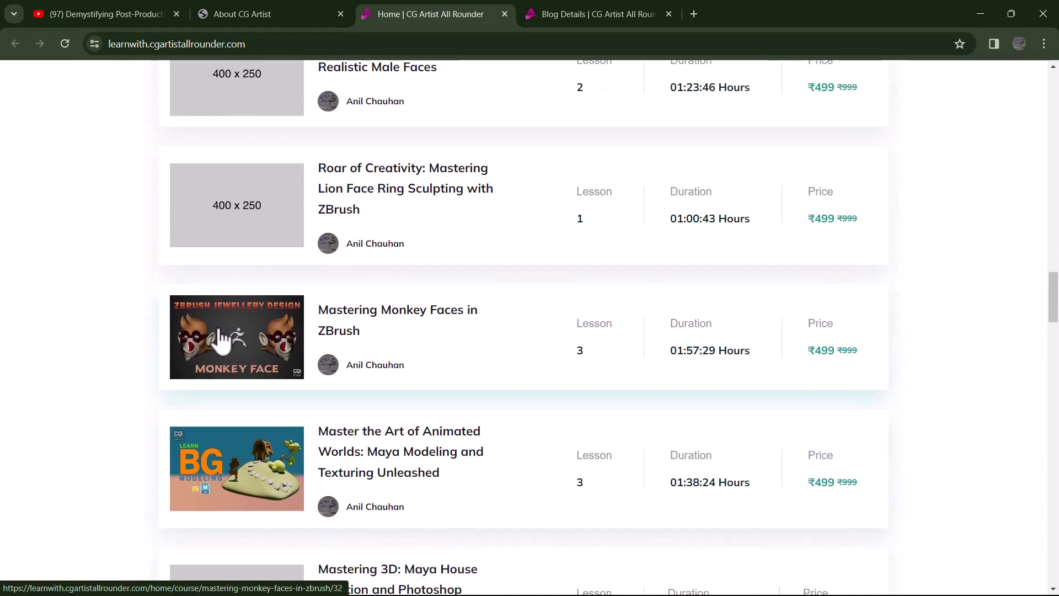
pyautogui.scroll(-2, 276, 342)
pyautogui.scroll(-3, 338, 359)
pyautogui.scroll(-3, 373, 386)
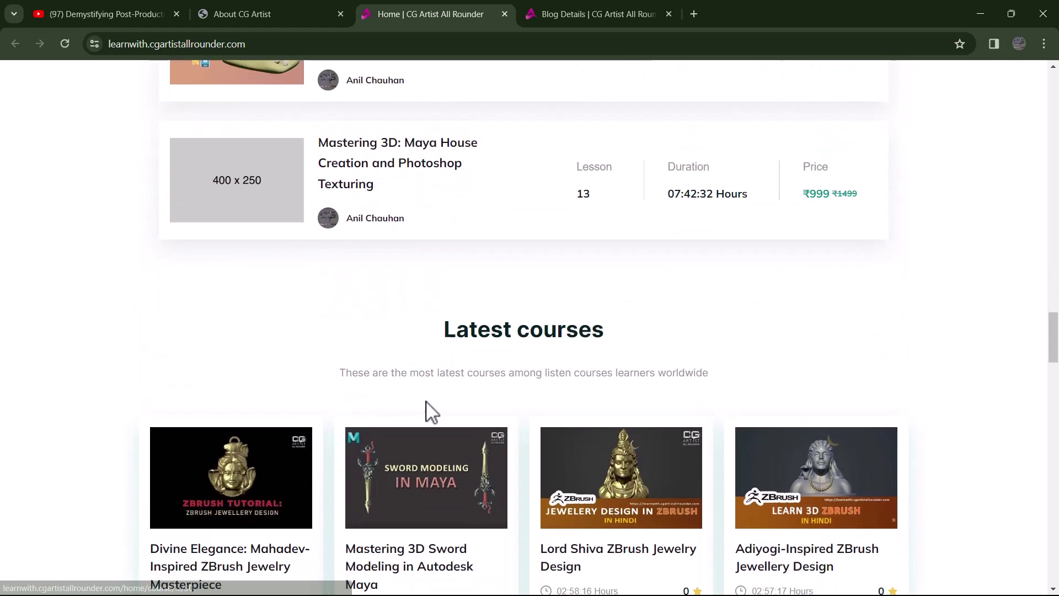
pyautogui.scroll(-2, 429, 411)
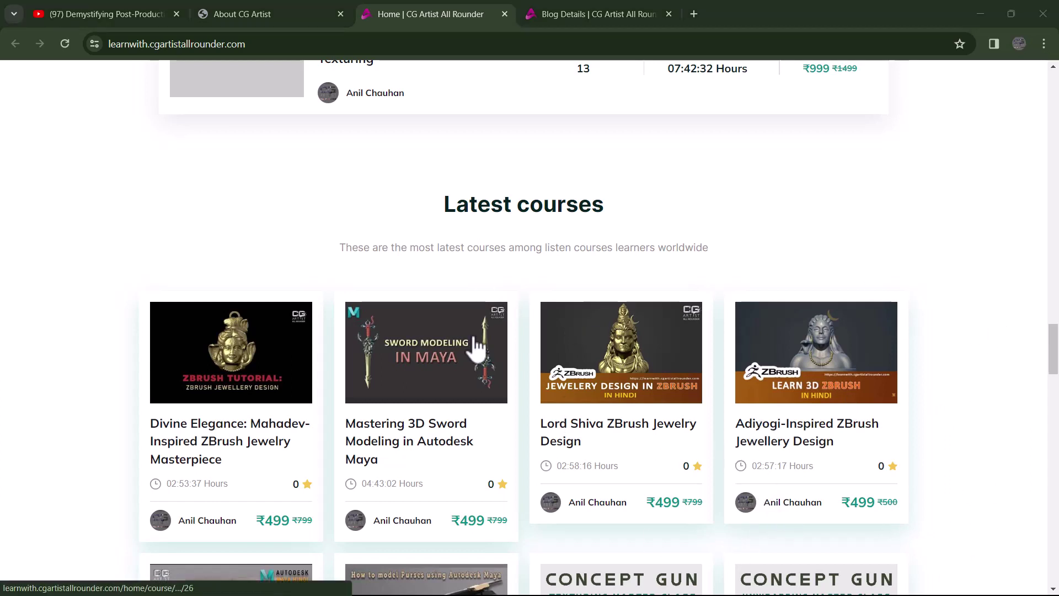
pyautogui.hotkey('alt', 'Tab')
pyautogui.click(457, 364)
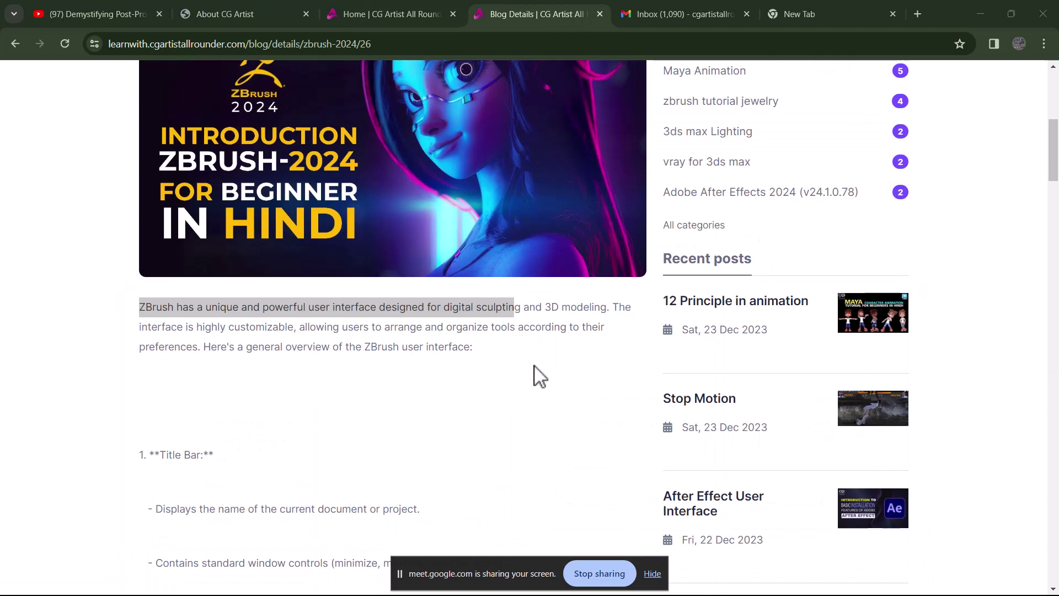
# Highlight the Title Bar heading and the document-name line in the blog notes.
pyautogui.click(536, 381)
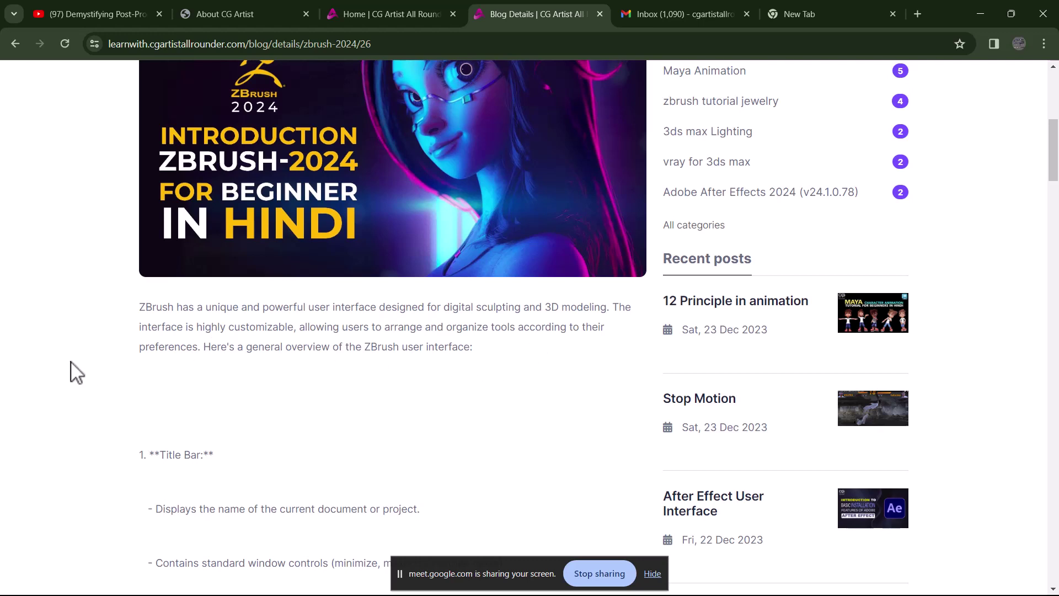
pyautogui.scroll(-1, 182, 367)
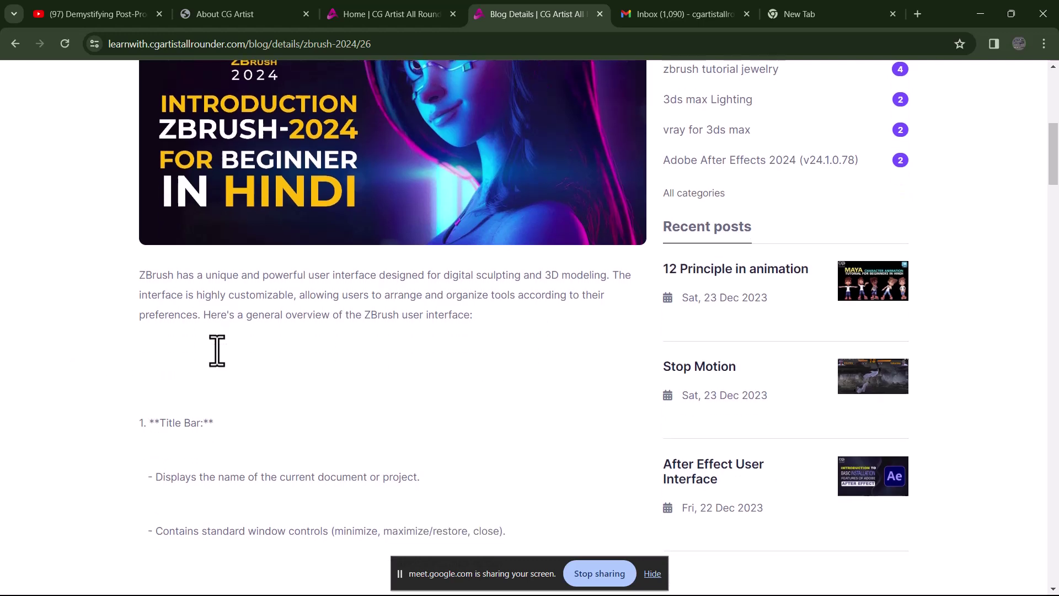
pyautogui.moveTo(187, 277); pyautogui.dragTo(438, 301)
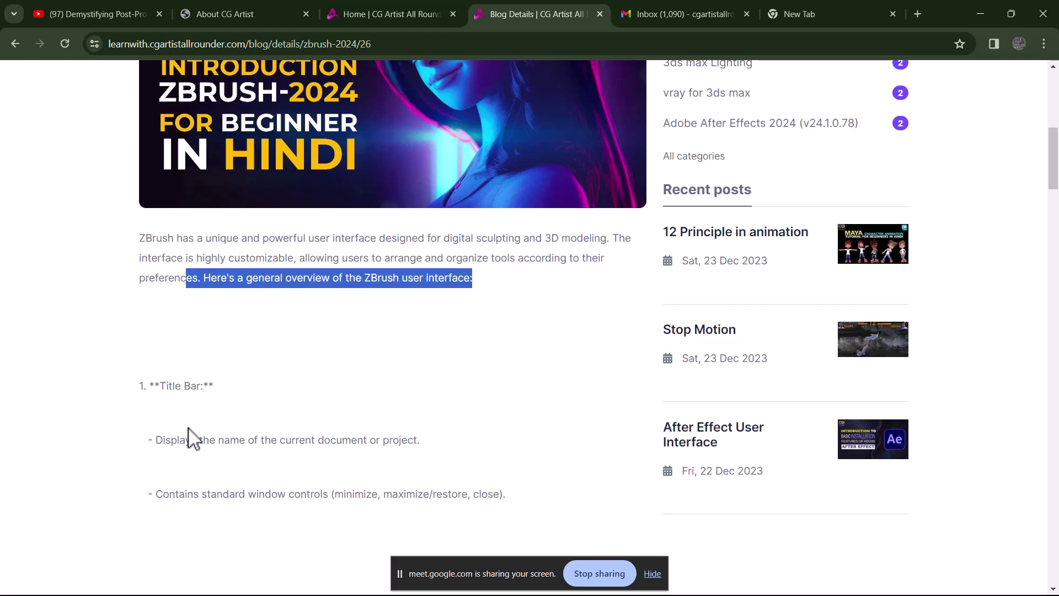
pyautogui.scroll(-1, 199, 387)
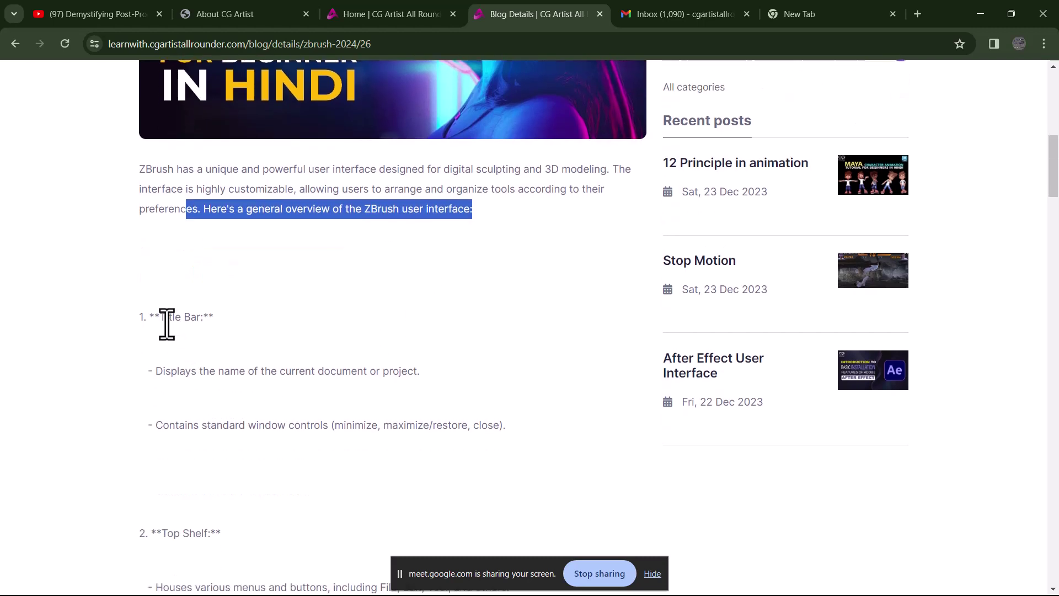
pyautogui.moveTo(159, 317); pyautogui.dragTo(204, 319)
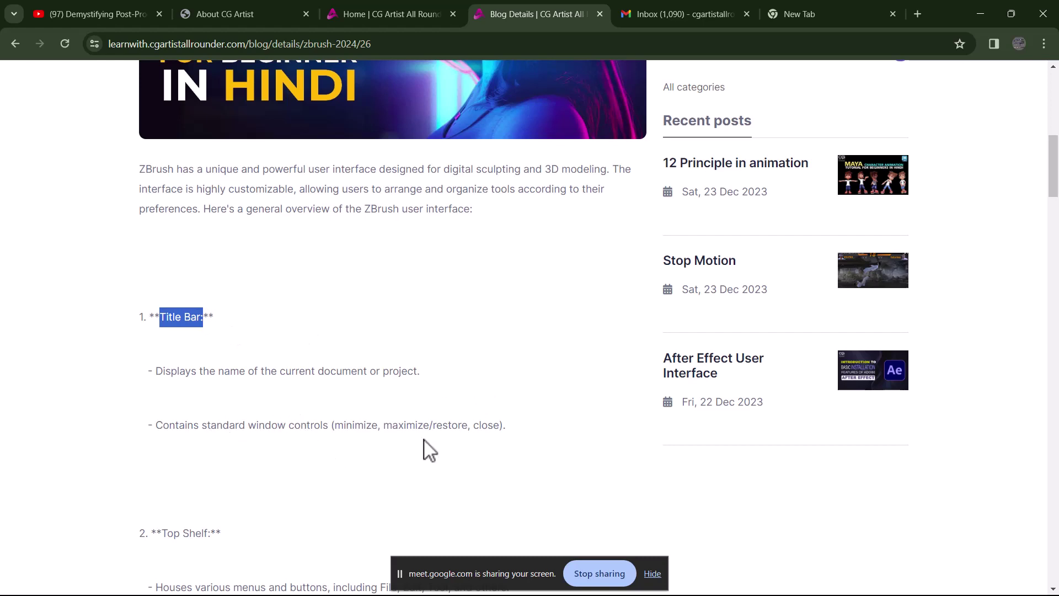
pyautogui.click(166, 374)
pyautogui.moveTo(167, 374); pyautogui.dragTo(434, 371)
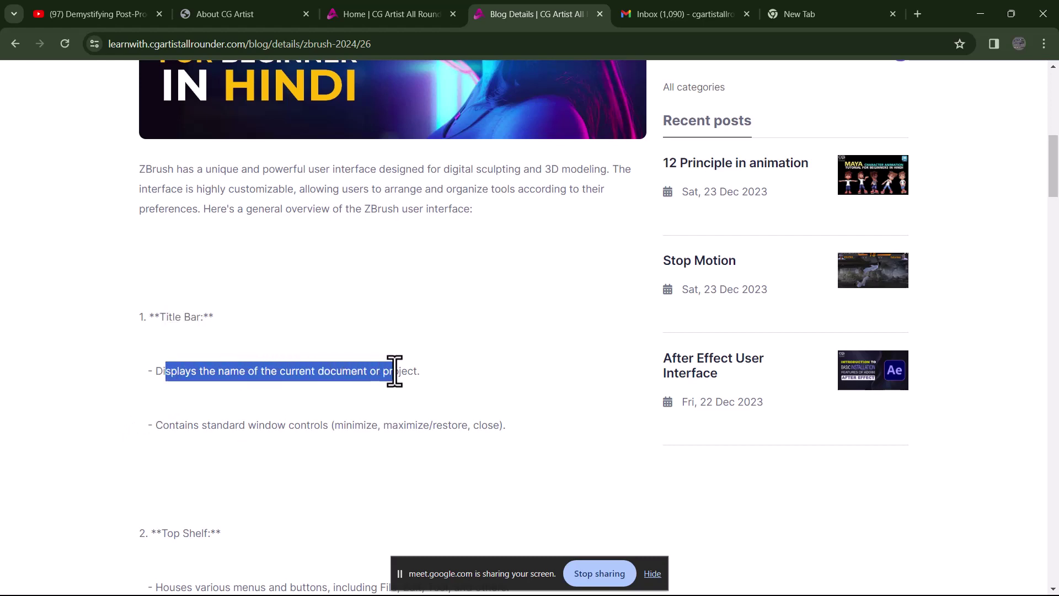
pyautogui.click(248, 453)
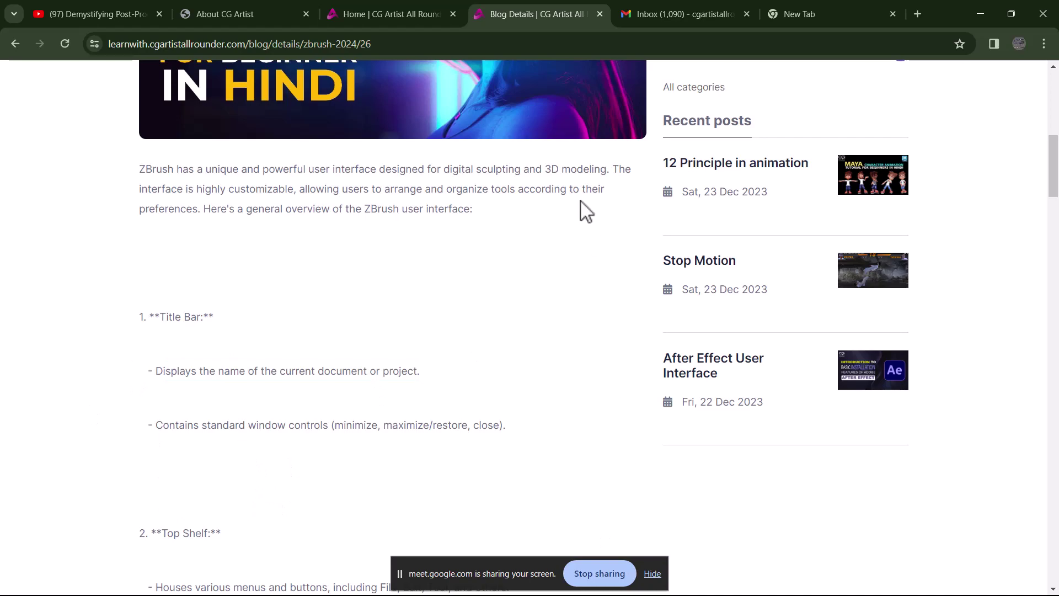
# Compare the Title Bar notes against ZBrush, then scroll the blog down to Top Shelf.
pyautogui.hotkey('alt', 'Tab')
pyautogui.click(383, 366)
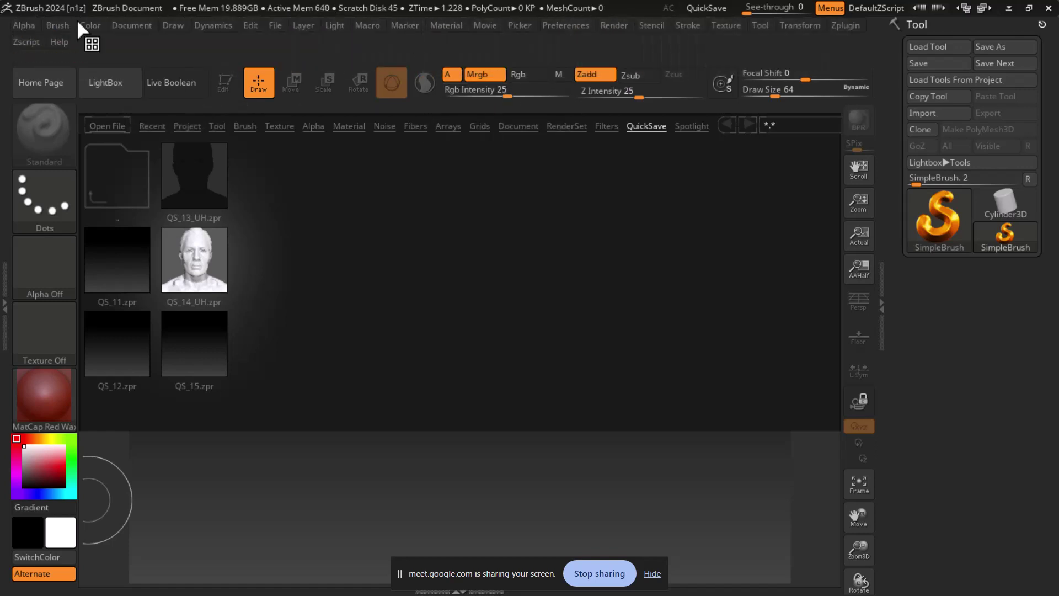
pyautogui.hotkey('alt', 'Tab')
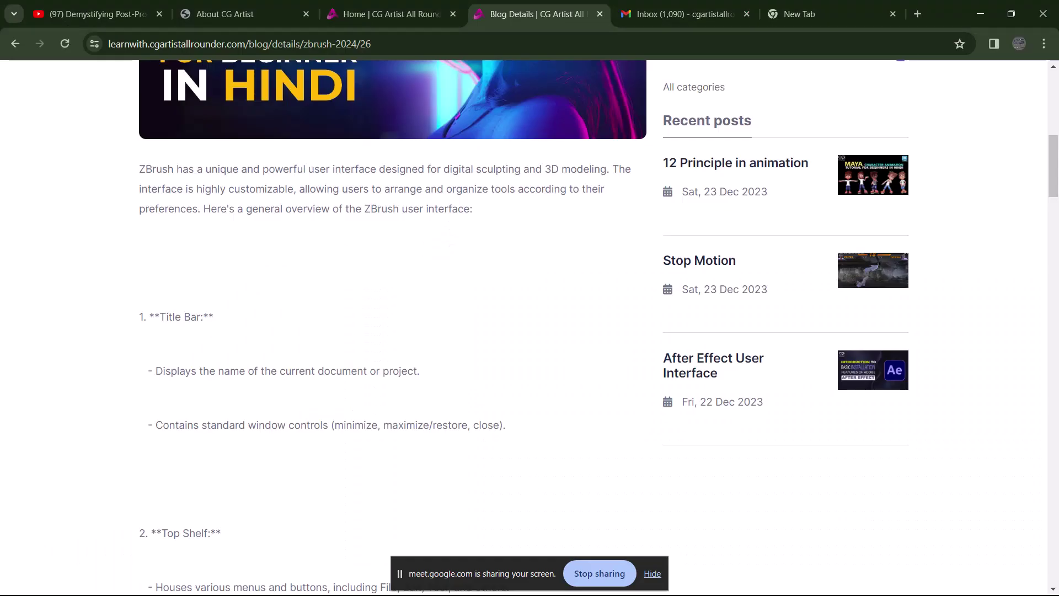
pyautogui.scroll(-3, 243, 489)
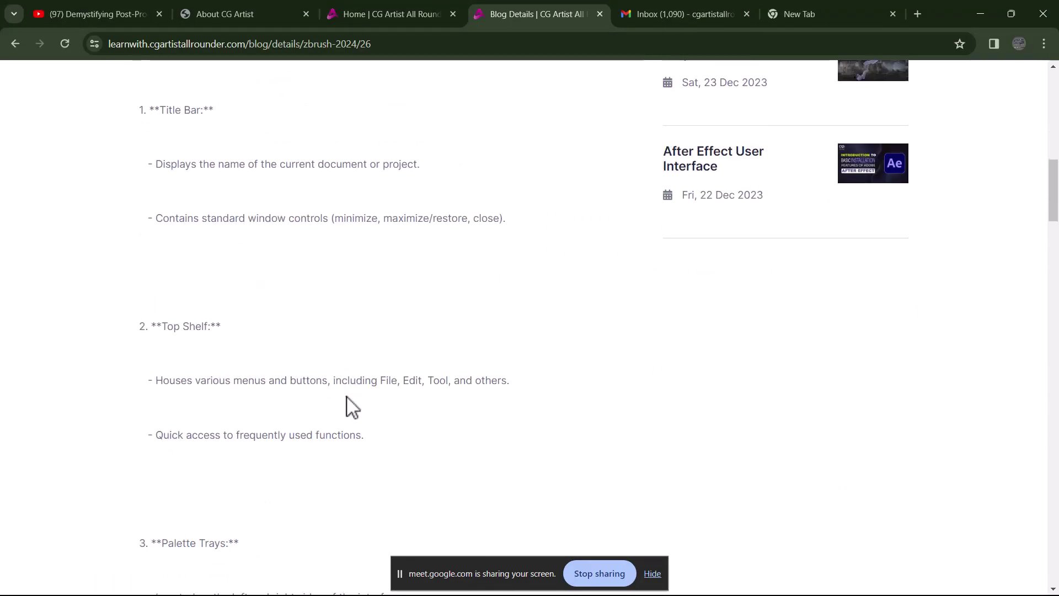
pyautogui.scroll(-1, 348, 399)
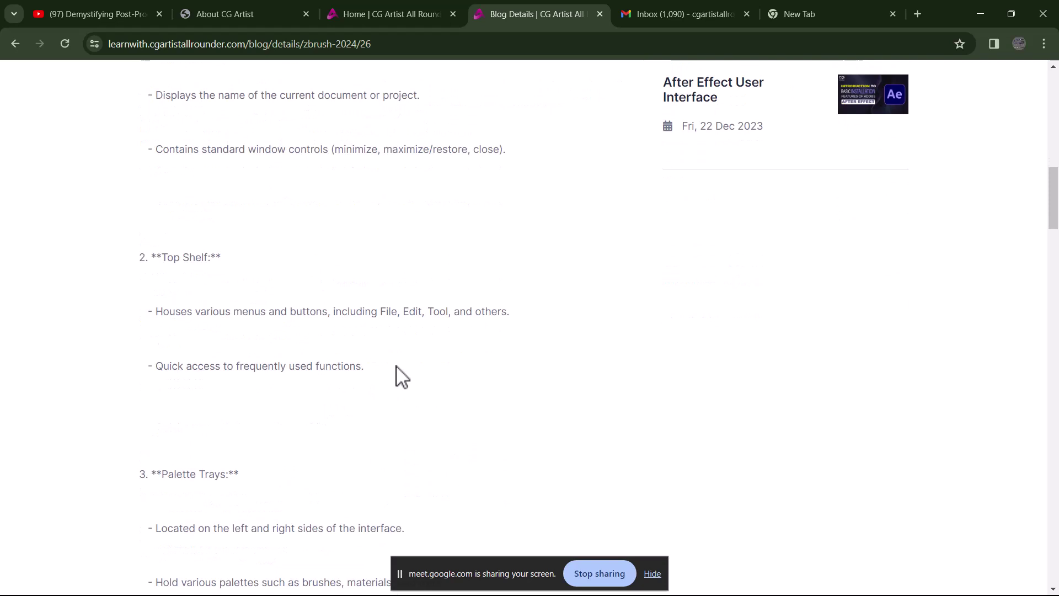
# Highlight the Top Shelf menus line and show ZBrush's menus one by one as examples.
pyautogui.moveTo(234, 312); pyautogui.dragTo(524, 307)
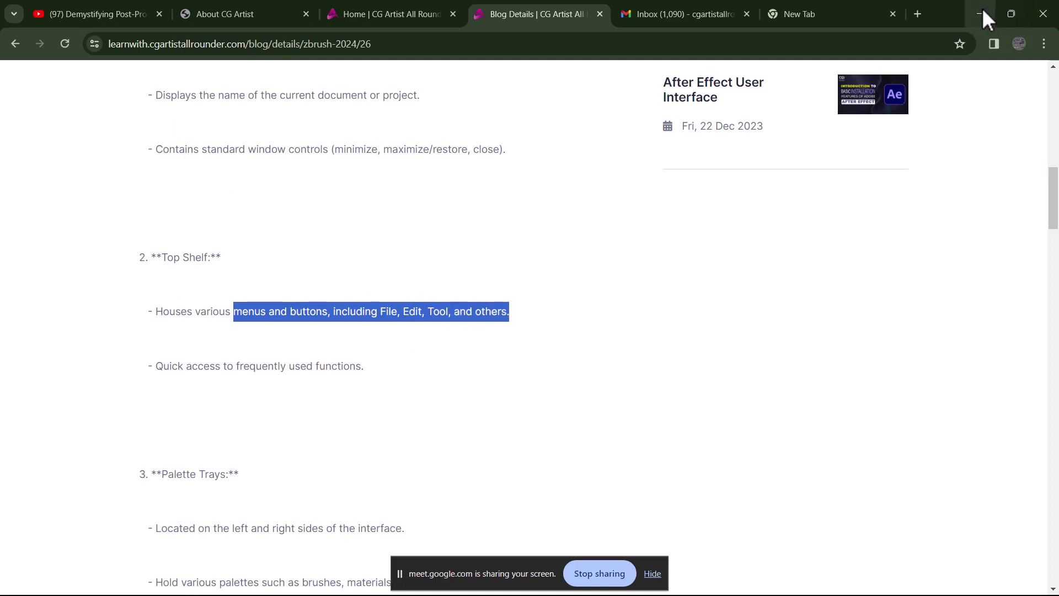
pyautogui.hotkey('alt', 'Tab')
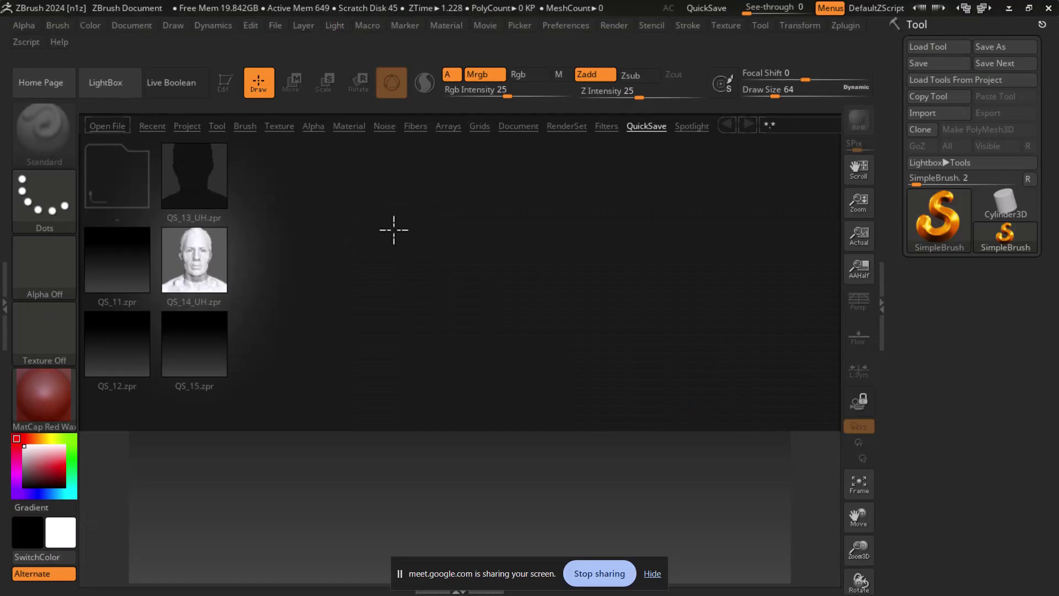
pyautogui.click(64, 19)
pyautogui.moveTo(485, 25)
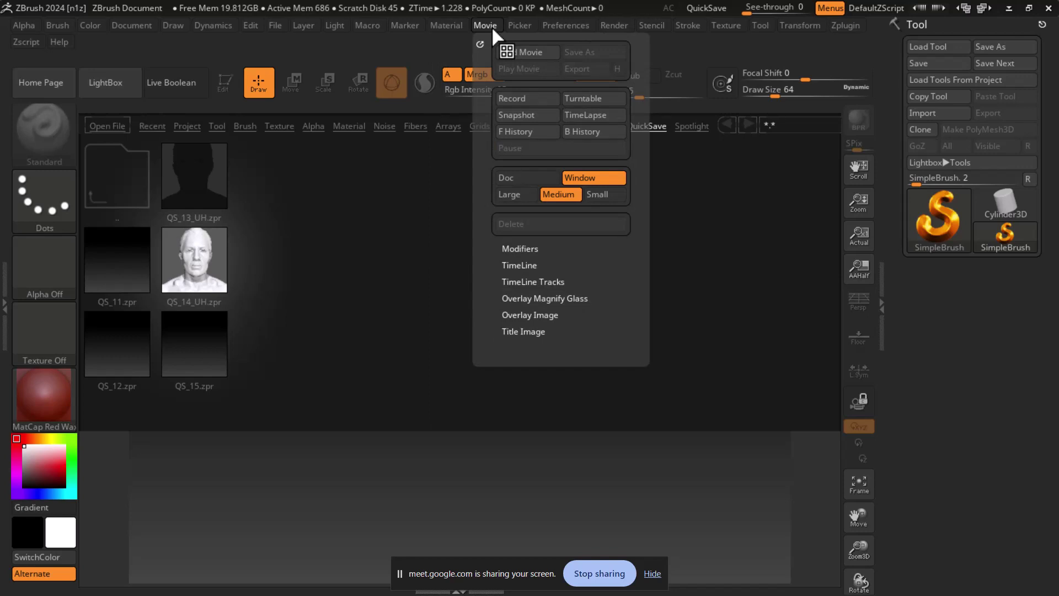
pyautogui.hotkey('alt', 'Tab')
pyautogui.click(303, 367)
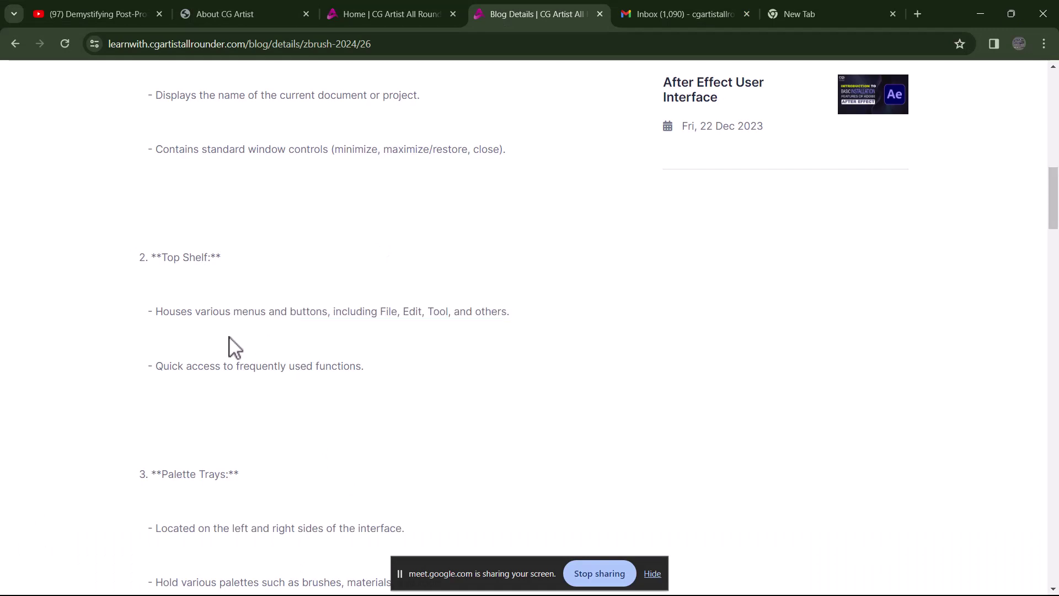
pyautogui.moveTo(183, 260); pyautogui.dragTo(220, 257)
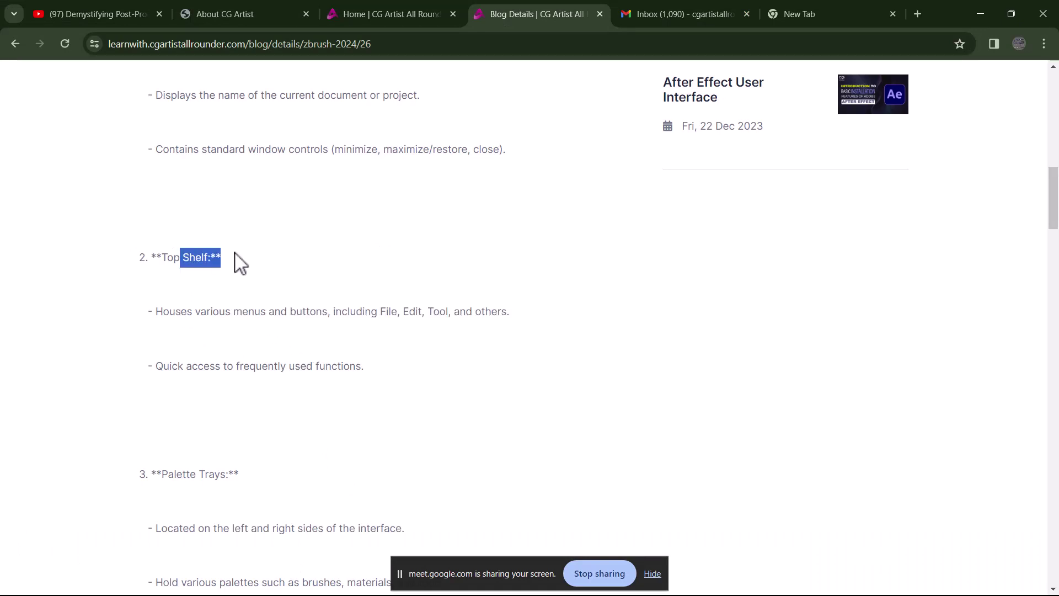
pyautogui.moveTo(155, 367); pyautogui.dragTo(396, 363)
# Set ZBrush's See-through slider to 6, then open and close the Home Page window.
pyautogui.hotkey('alt', 'Tab')
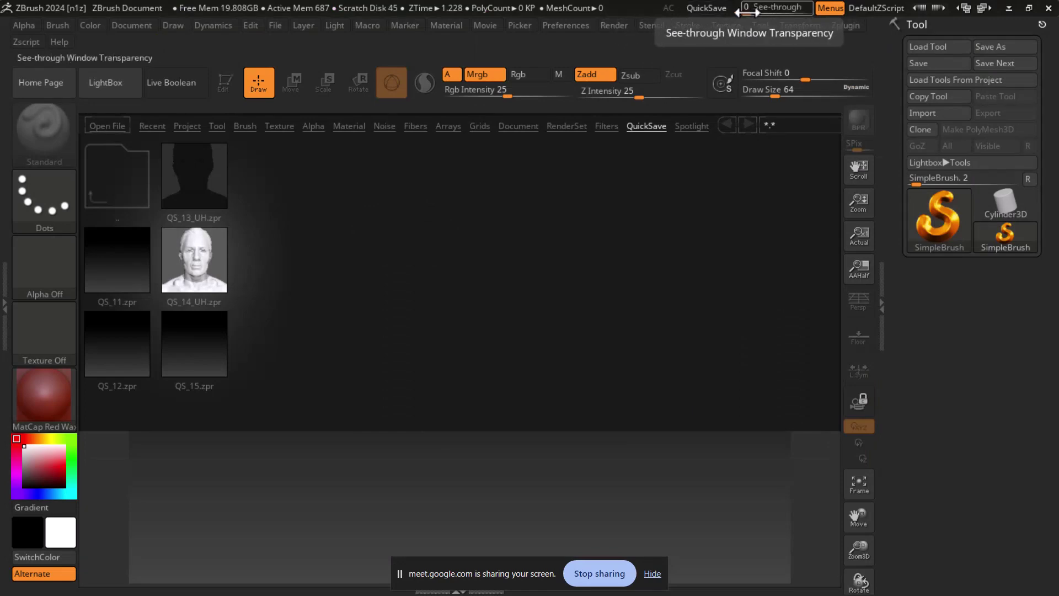
pyautogui.moveTo(769, 9)
pyautogui.mouseDown()
pyautogui.moveTo(819, 9)
pyautogui.moveTo(750, 9)
pyautogui.mouseUp()
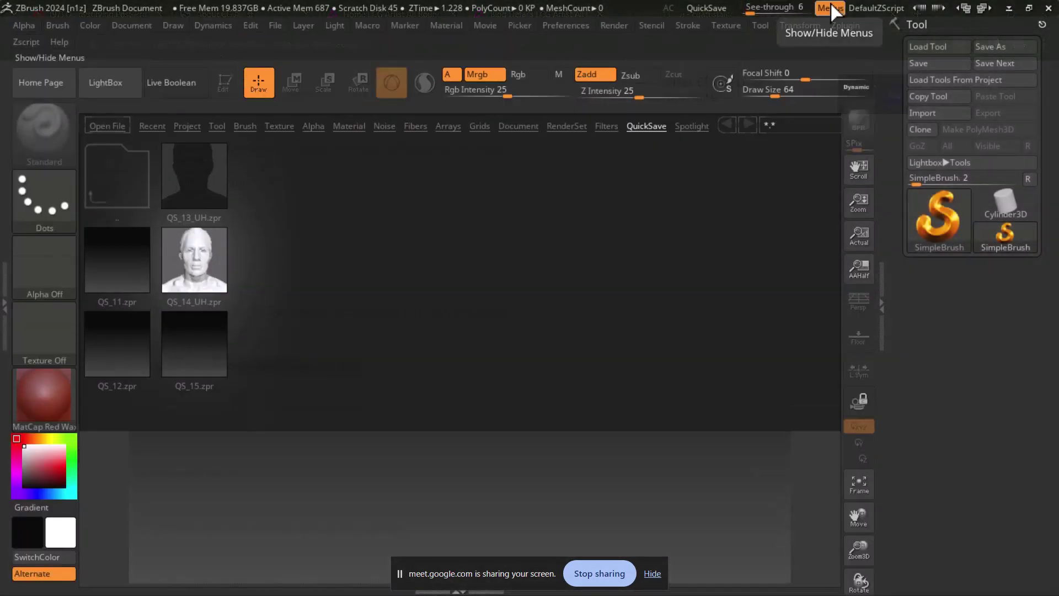
pyautogui.click(879, 8)
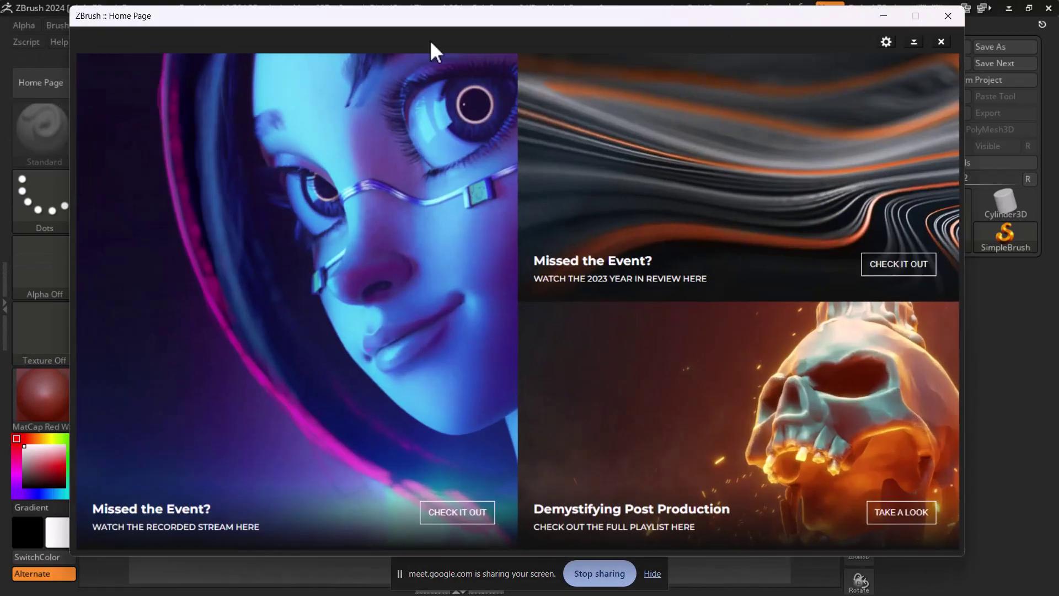
pyautogui.click(948, 15)
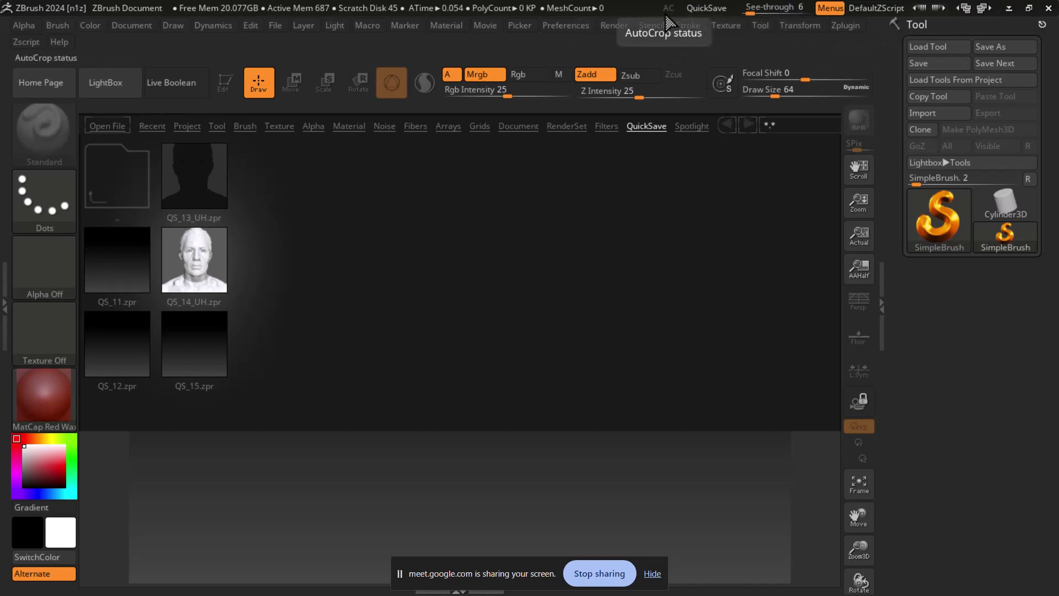
# Cycle Load Next User Interface Colors through several presets until Z3.1_Gray06 is loaded.
pyautogui.click(939, 9)
pyautogui.click(940, 9)
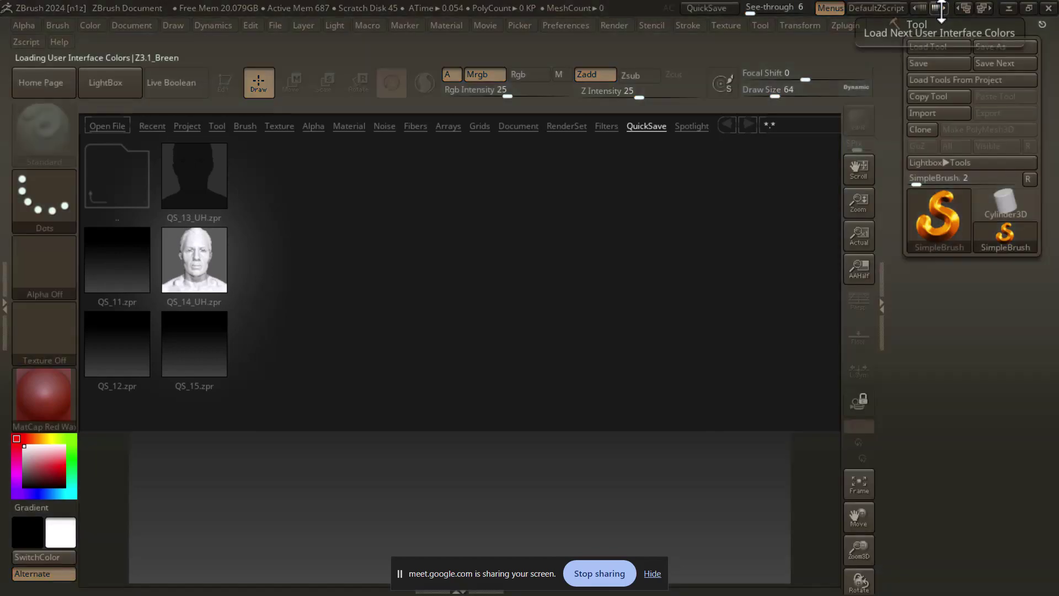
pyautogui.click(940, 8)
pyautogui.click(940, 8)
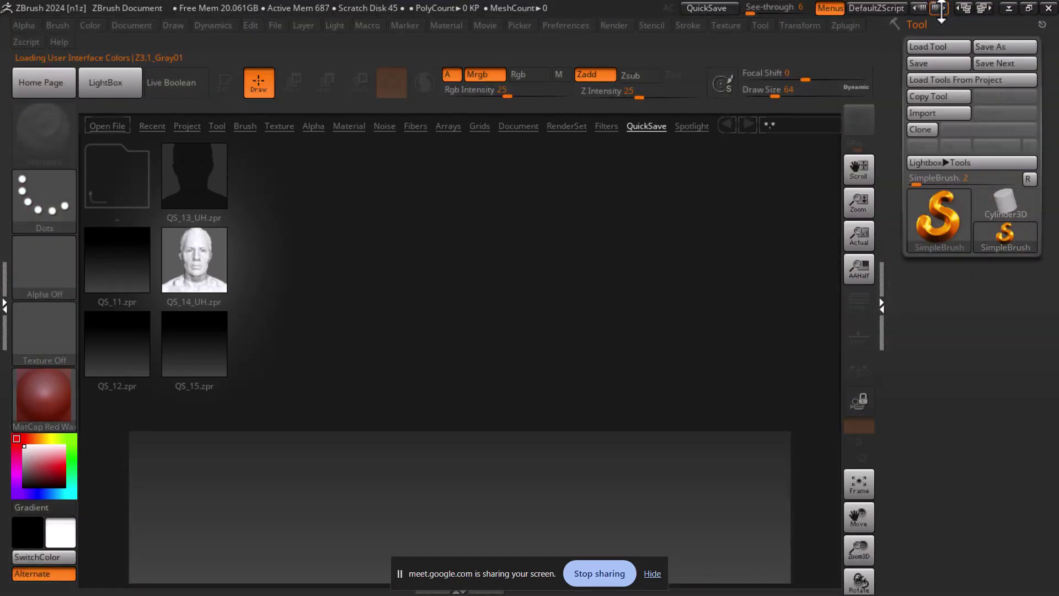
pyautogui.click(941, 9)
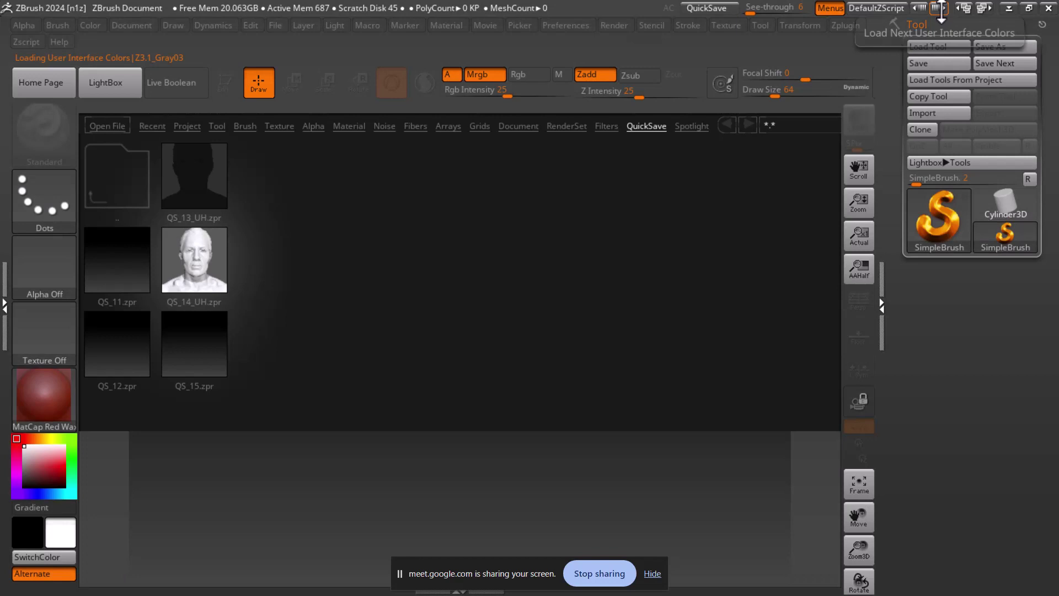
pyautogui.click(941, 9)
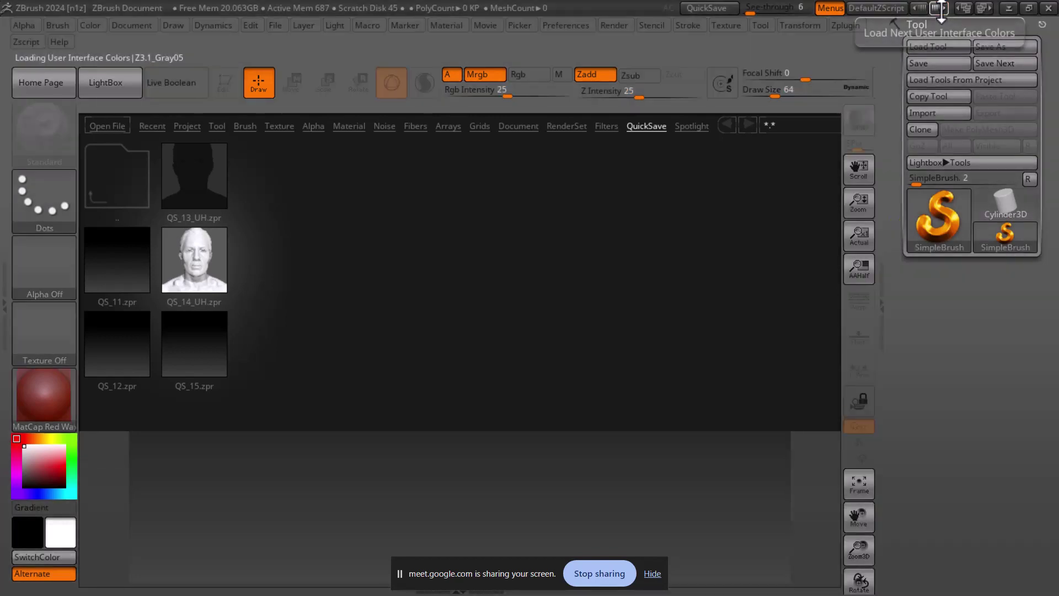
pyautogui.click(941, 9)
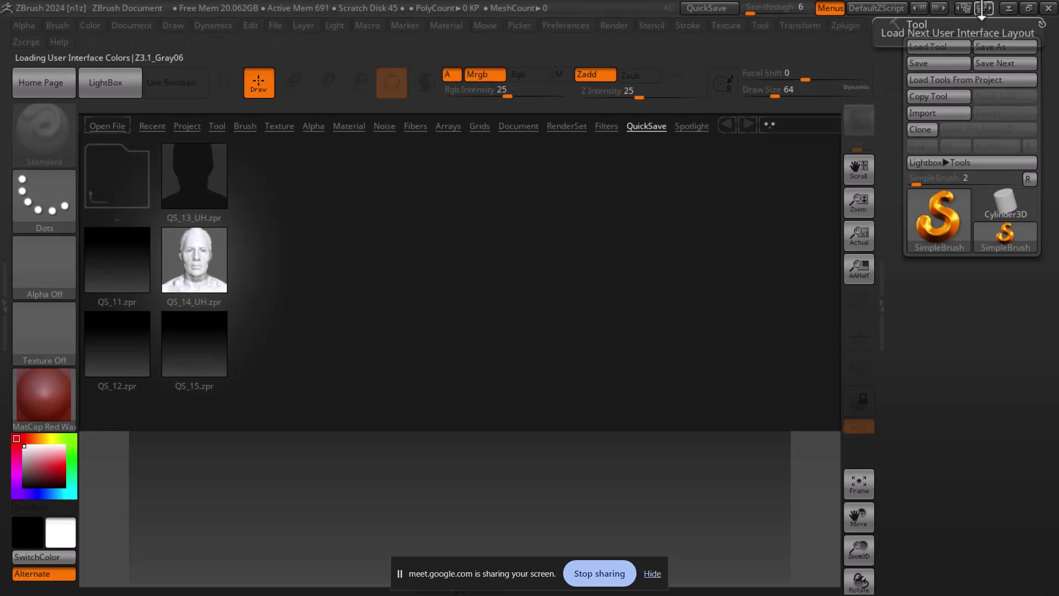
# Cycle layouts through LeftRightShelf, Minimal and legacy4R8 to Sculpt01, then return to the blog.
pyautogui.click(982, 9)
pyautogui.click(982, 9)
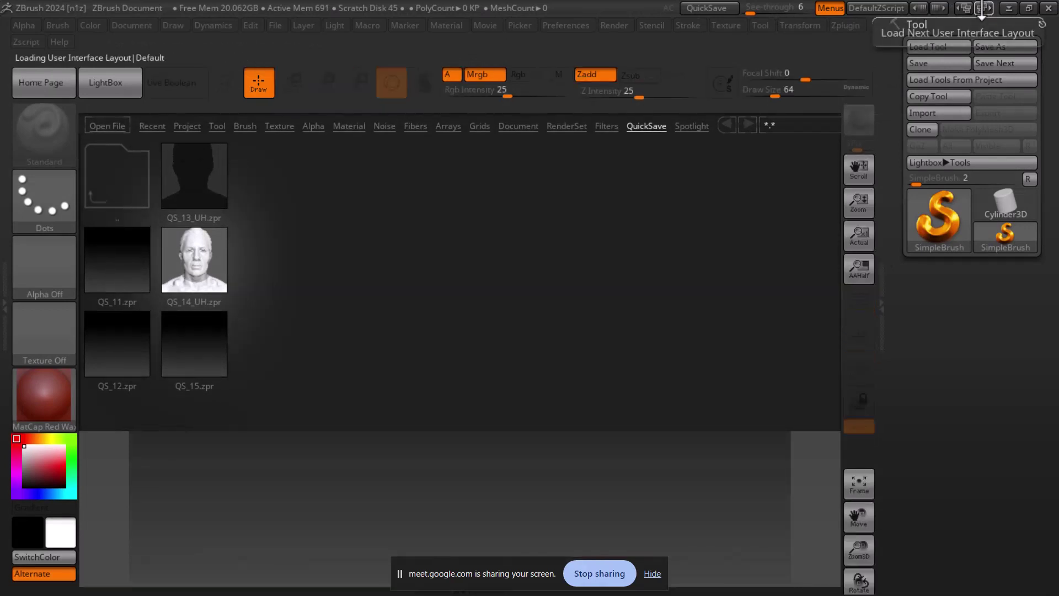
pyautogui.click(982, 9)
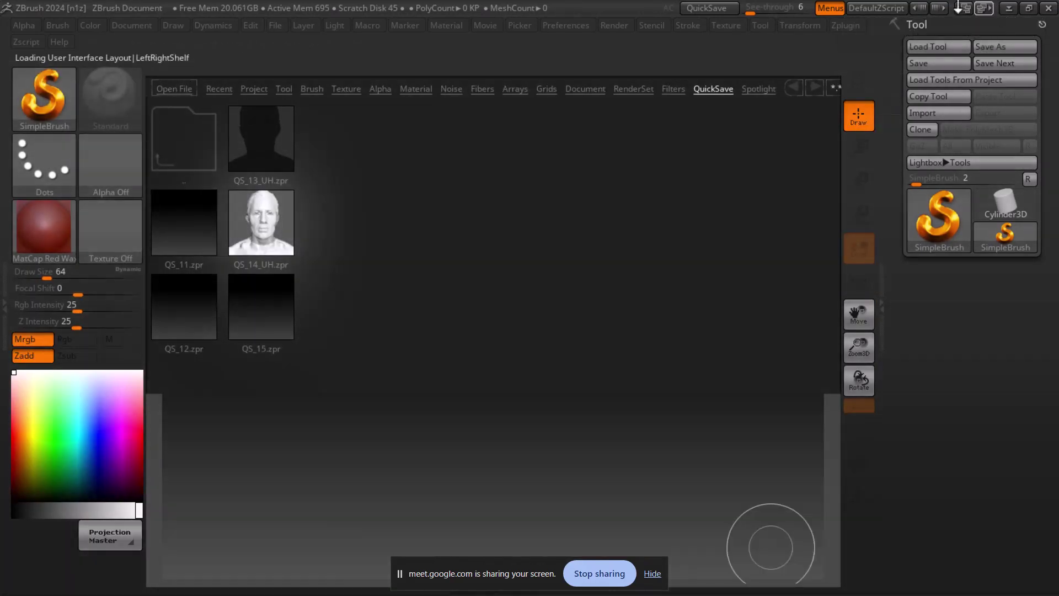
pyautogui.click(982, 9)
pyautogui.click(982, 9)
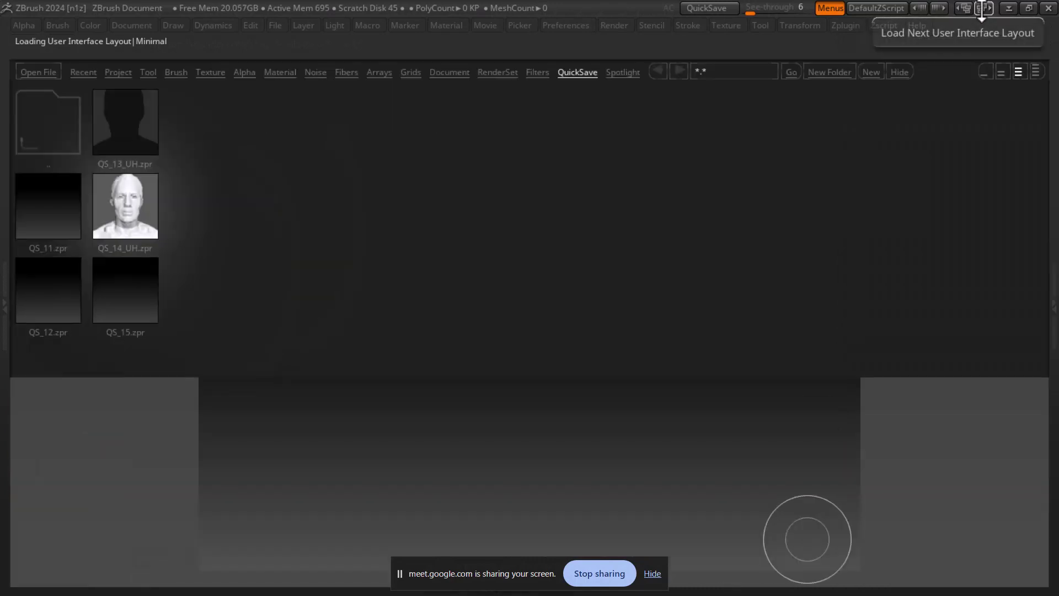
pyautogui.click(983, 9)
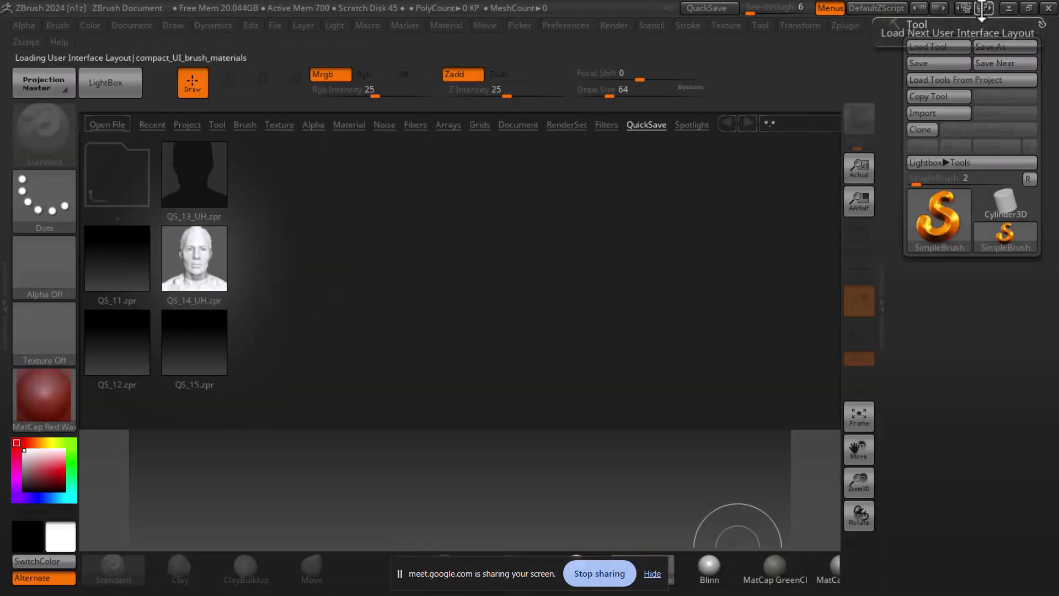
pyautogui.click(982, 9)
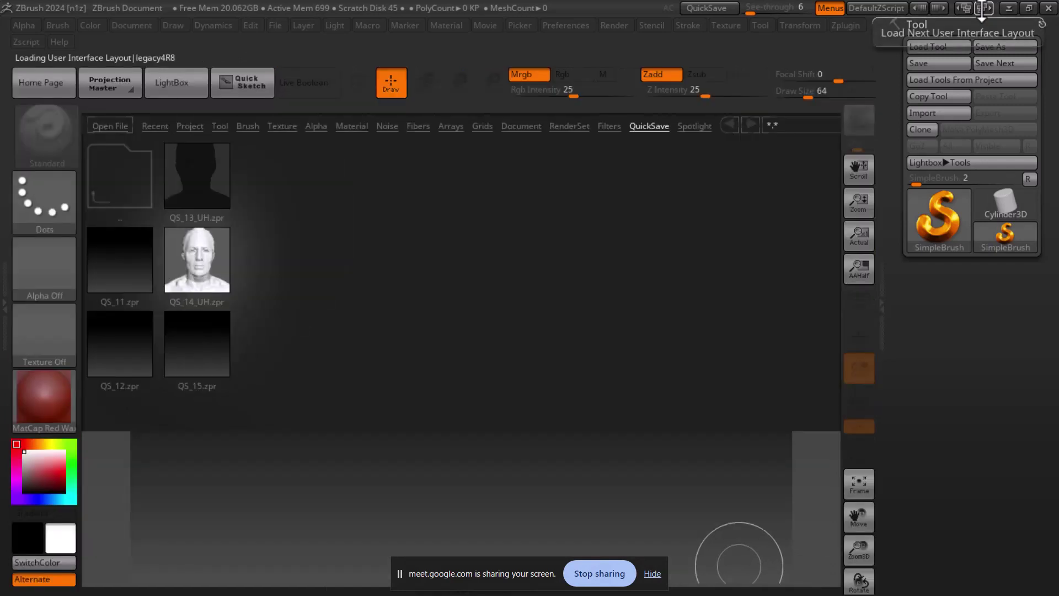
pyautogui.click(983, 8)
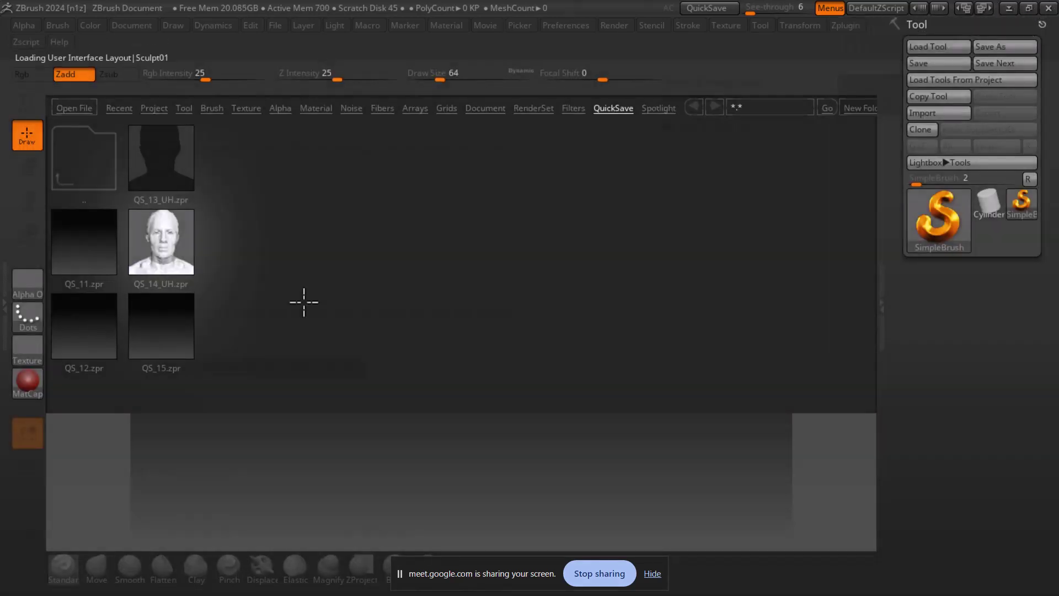
pyautogui.hotkey('alt', 'Tab')
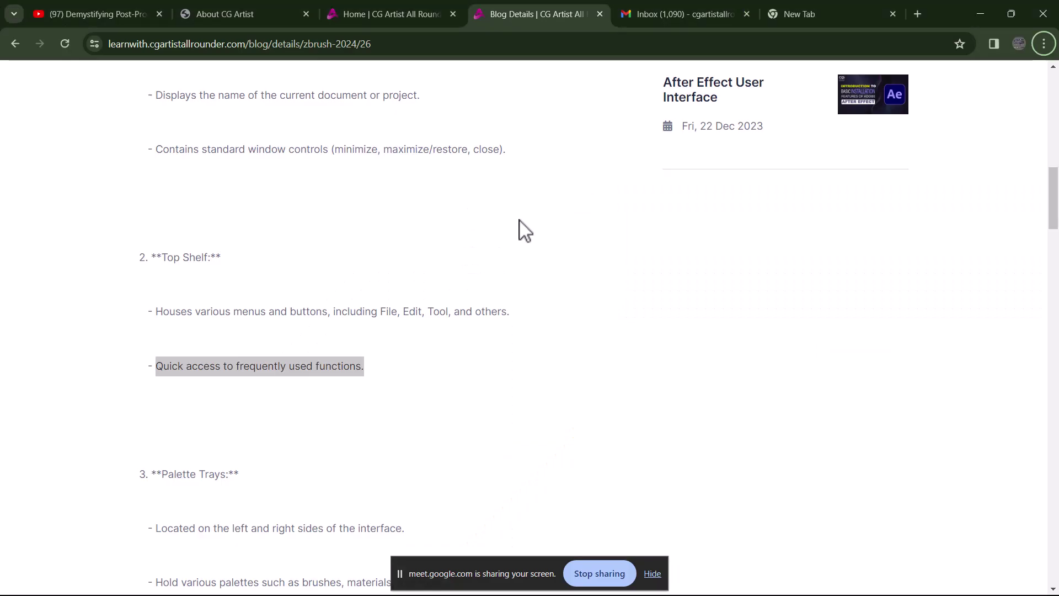
# Scroll the blog to the Palette Trays and Canvas notes, then switch back to ZBrush.
pyautogui.scroll(-1, 520, 229)
pyautogui.scroll(-1, 423, 312)
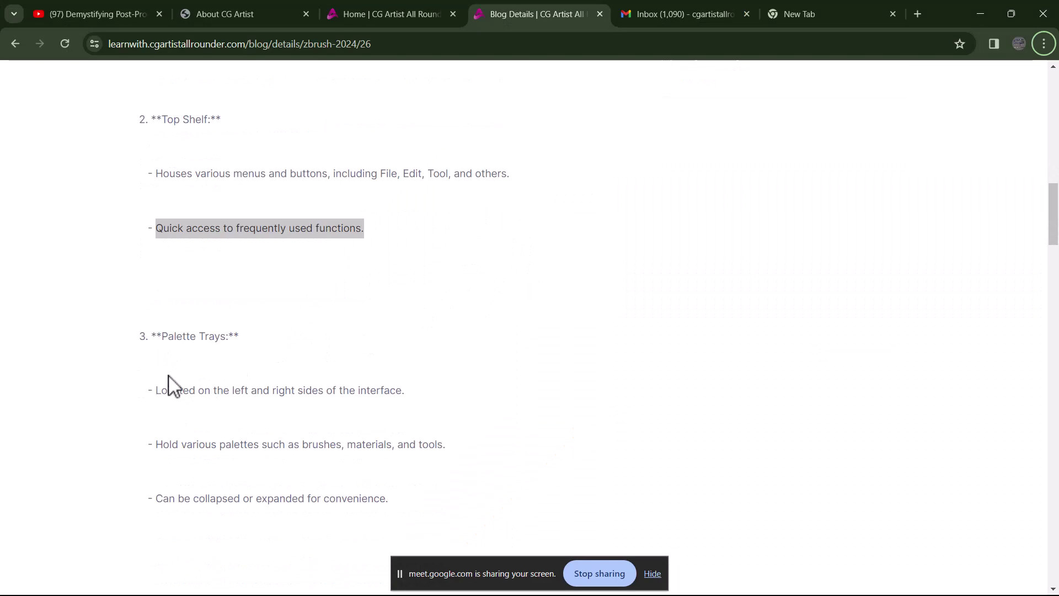
pyautogui.scroll(-1, 171, 385)
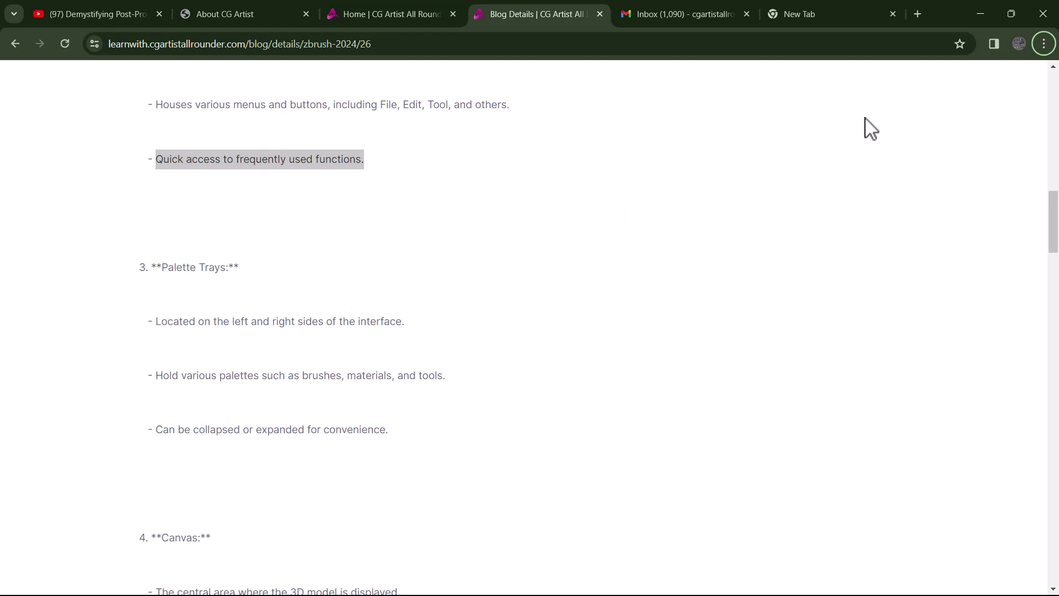
pyautogui.hotkey('alt', 'Tab')
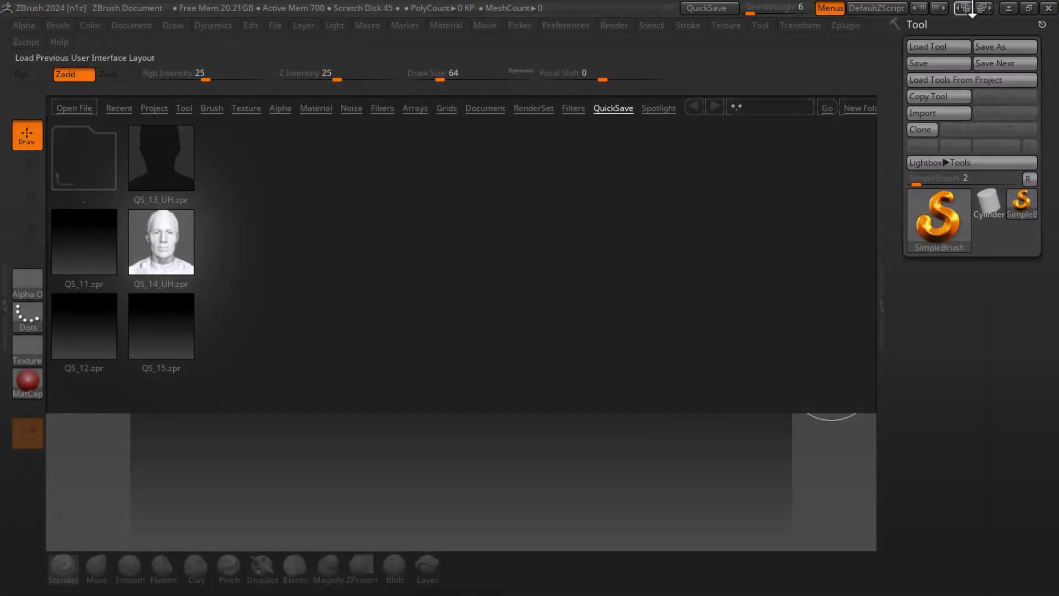
# Switch ZBrush to the compact_UI layout and revisit the blog's brushes-and-materials Palette Trays line.
pyautogui.click(983, 8)
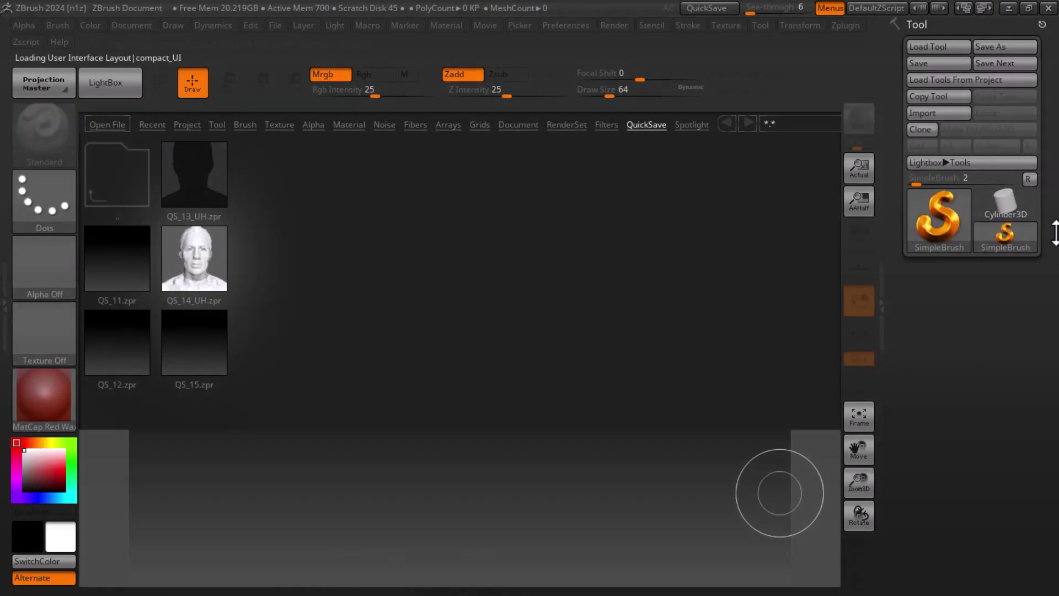
pyautogui.hotkey('alt', 'Tab')
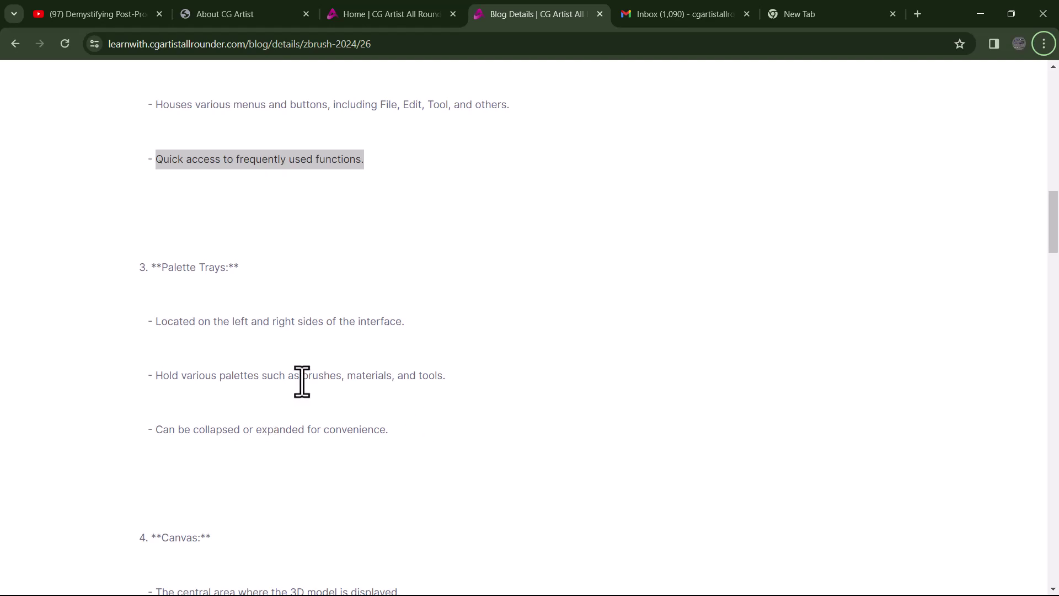
pyautogui.moveTo(306, 376); pyautogui.dragTo(407, 375)
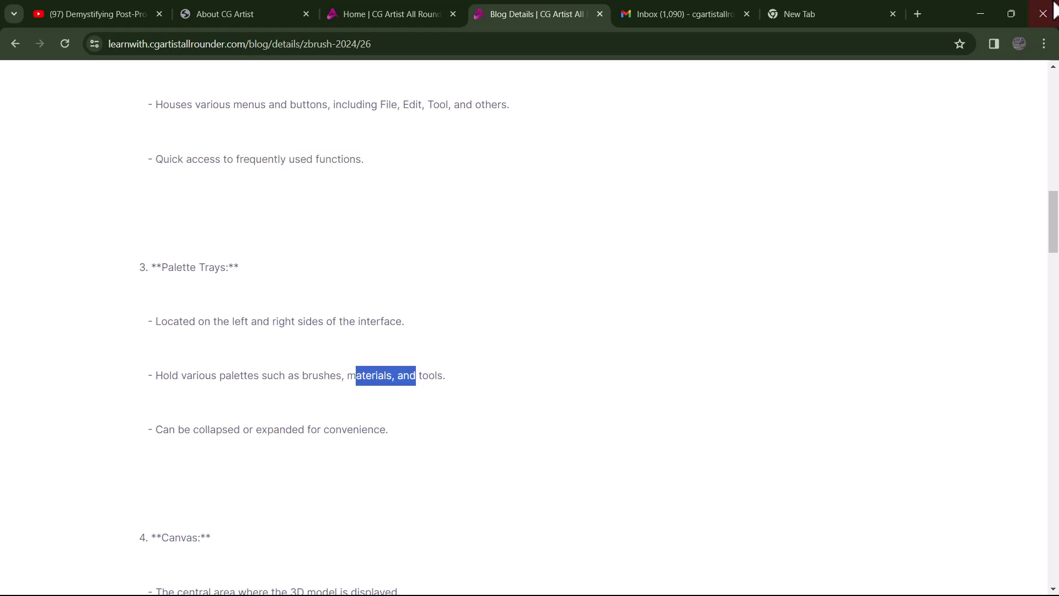
pyautogui.click(980, 14)
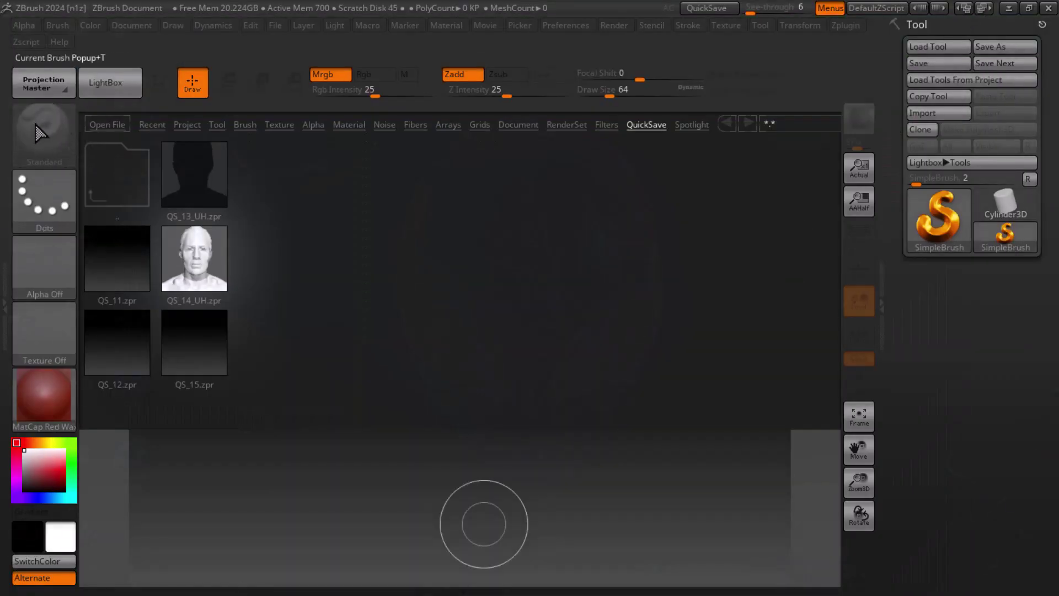
# Close the QuickSave browser, draw a Sphere3D in the canvas centre and make it editable.
pyautogui.click(110, 85)
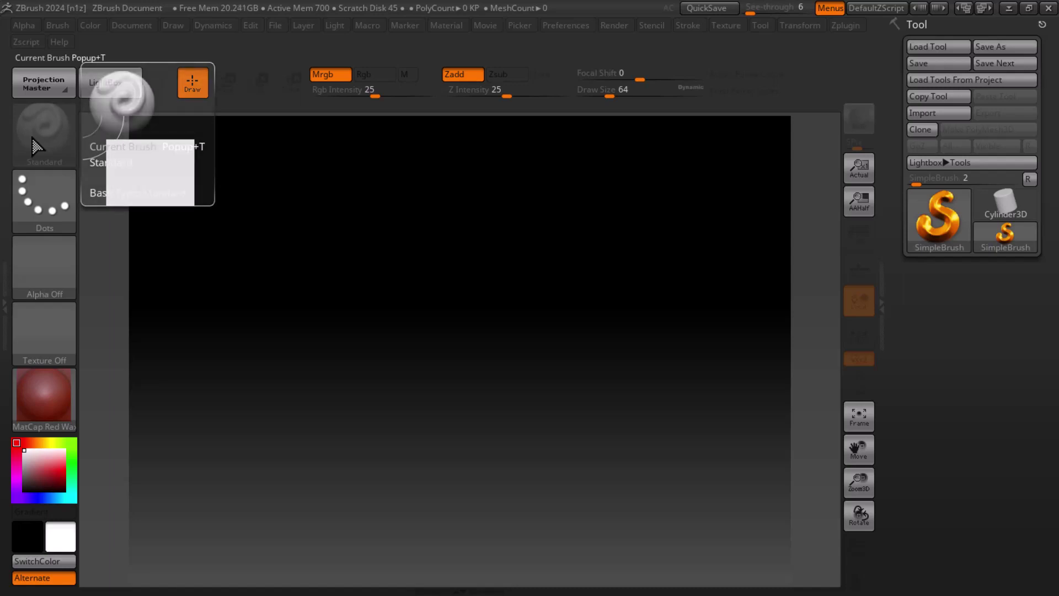
pyautogui.click(47, 394)
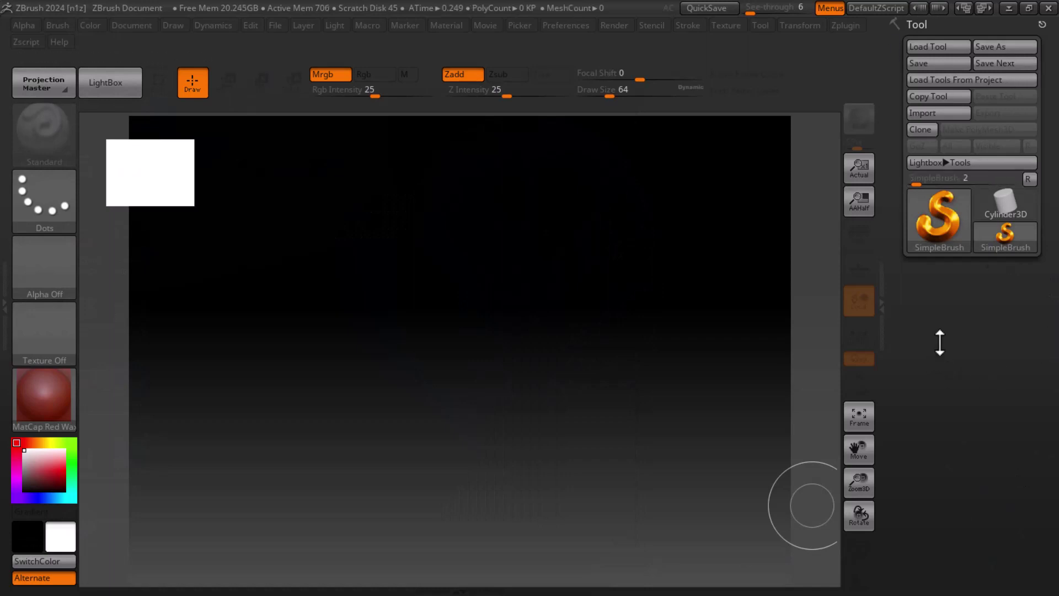
pyautogui.click(944, 240)
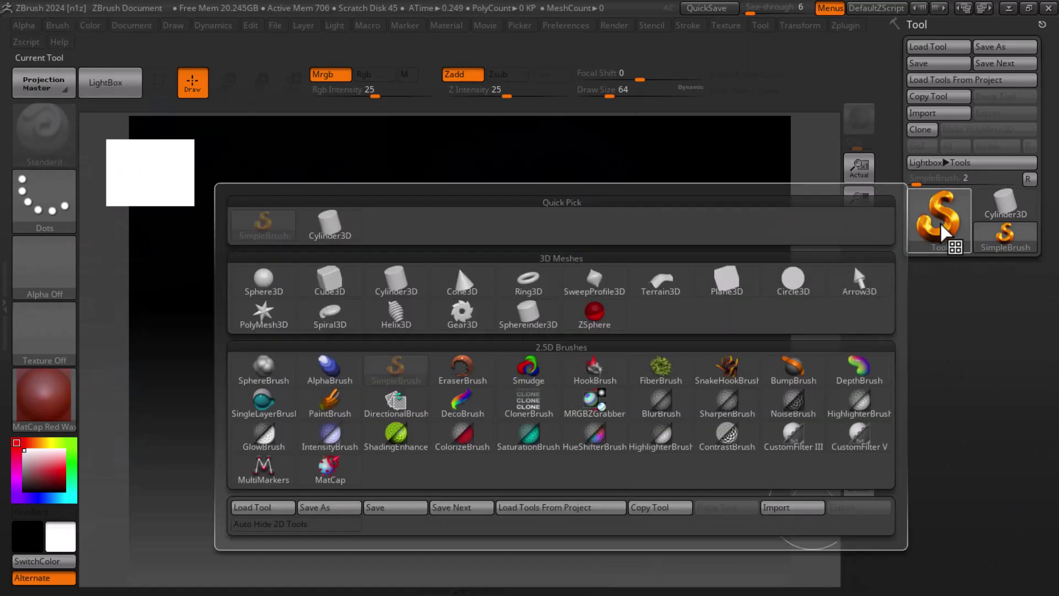
pyautogui.click(270, 303)
pyautogui.moveTo(488, 331); pyautogui.dragTo(412, 499)
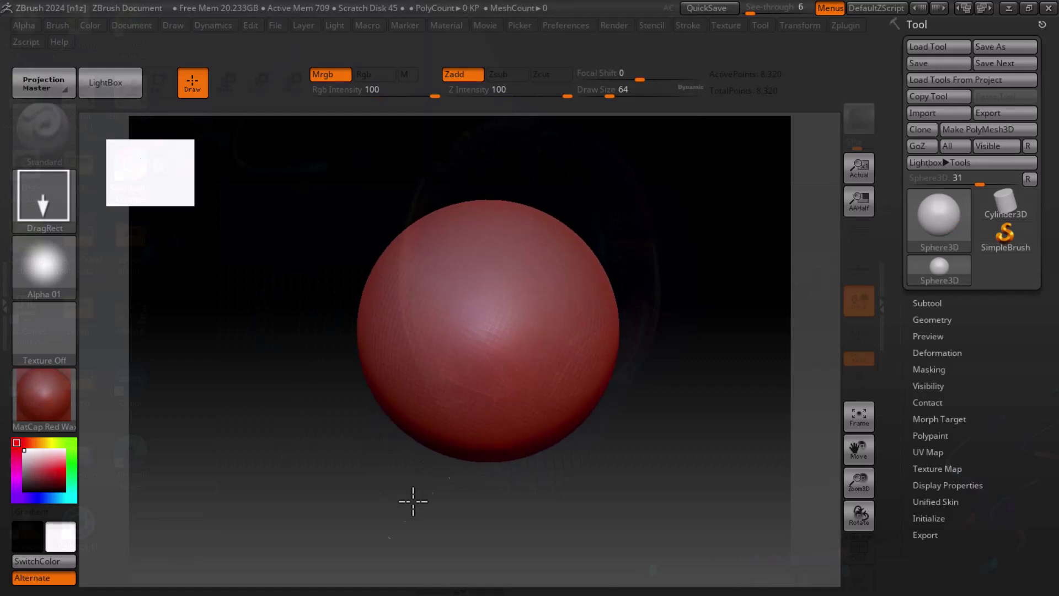
pyautogui.click(158, 87)
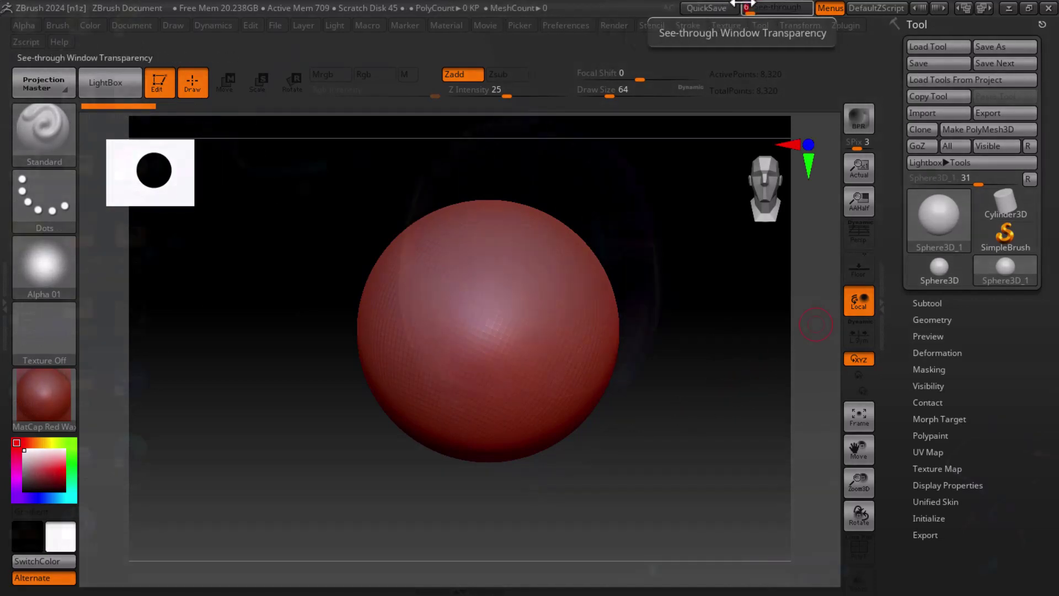
# Try the See-through slider, browse the brush picker, then switch to the Chrome blog window.
pyautogui.moveTo(693, 8); pyautogui.dragTo(684, 8)
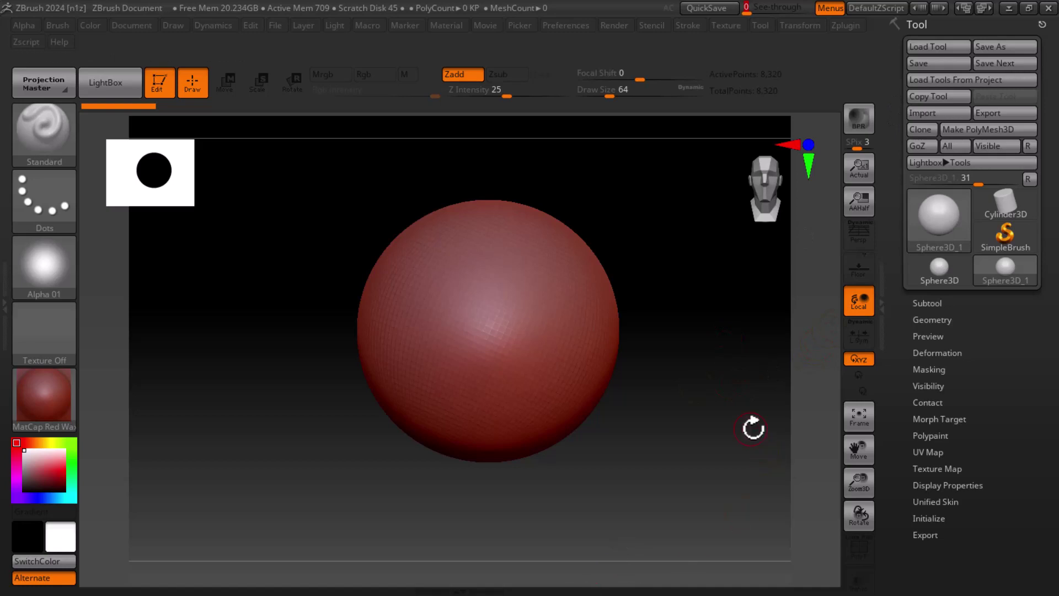
pyautogui.hotkey('alt', 'Tab')
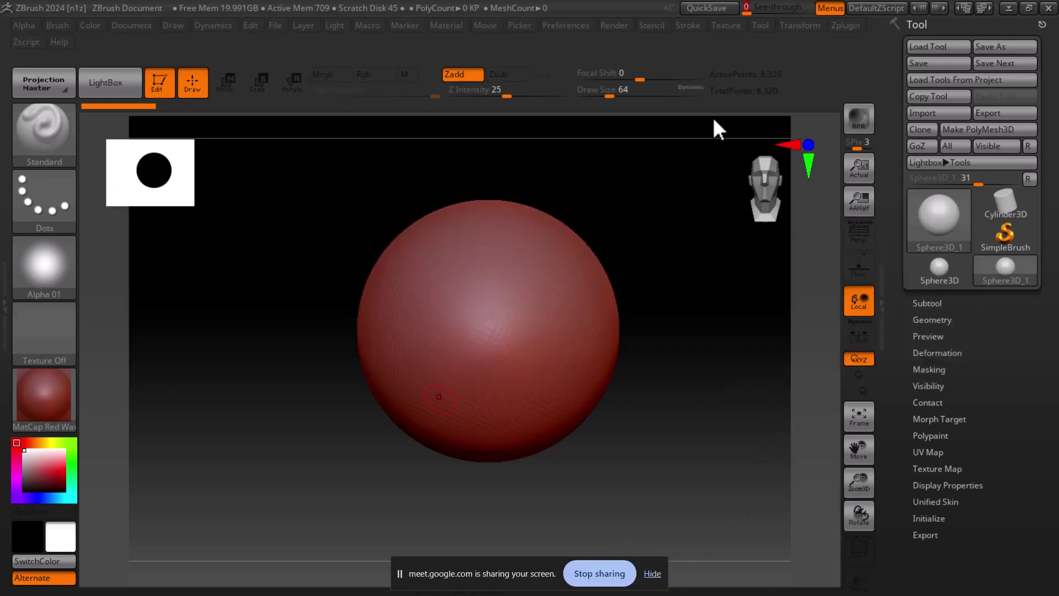
pyautogui.click(48, 136)
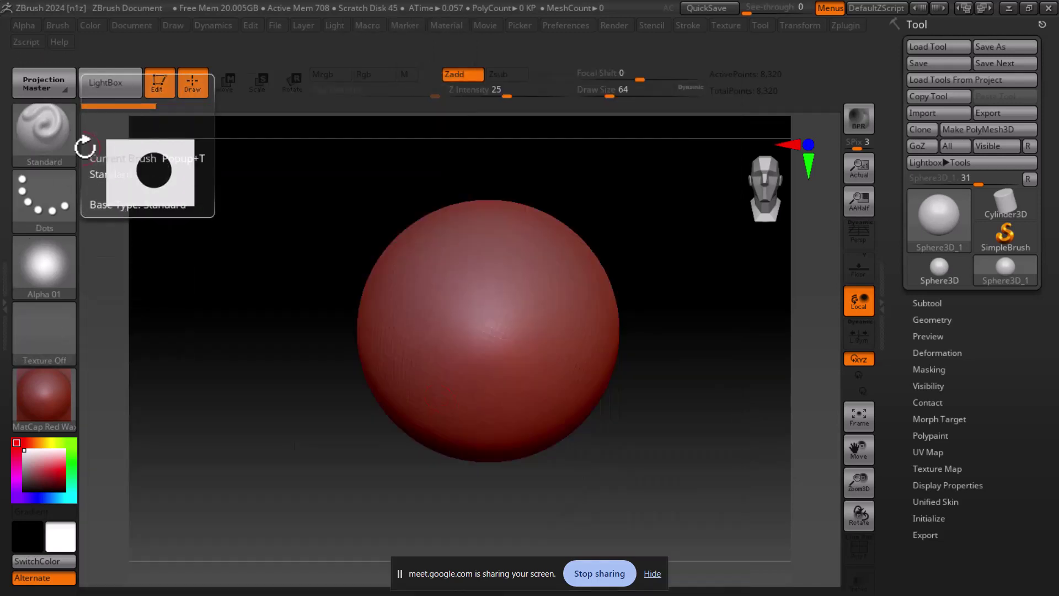
pyautogui.click(55, 136)
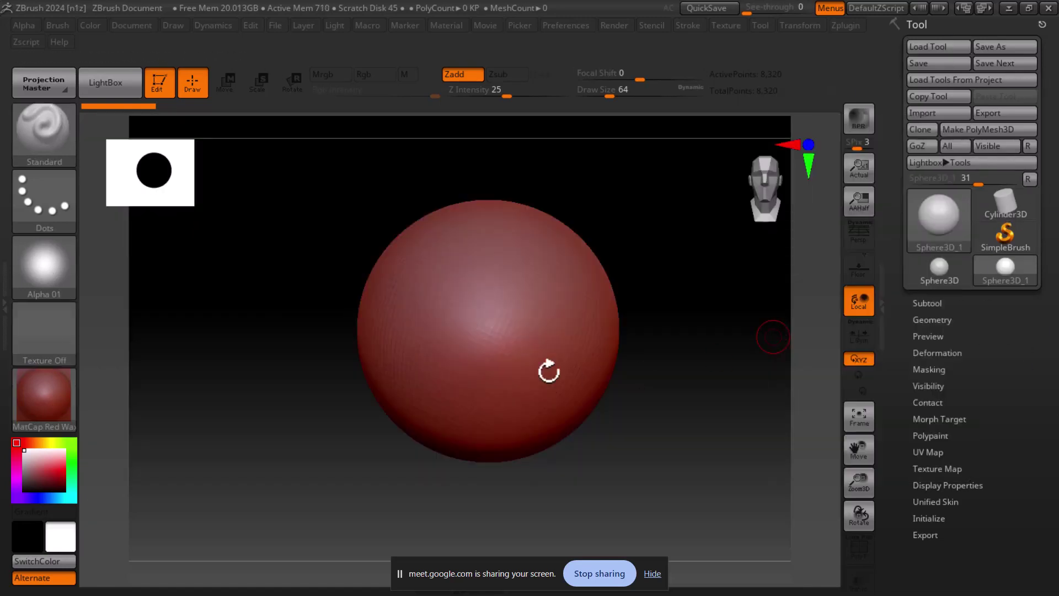
pyautogui.hotkey('alt', 'Tab')
# Scroll the blog past Palette Trays down to the Canvas notes, then return to ZBrush.
pyautogui.click(365, 381)
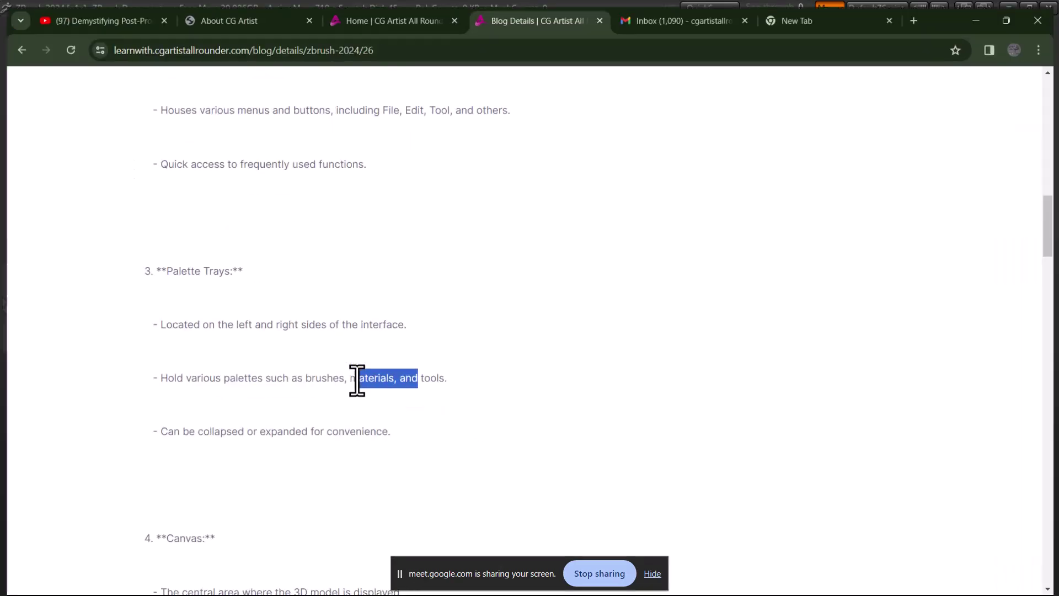
pyautogui.click(580, 342)
pyautogui.scroll(-2, 364, 452)
pyautogui.scroll(-2, 376, 444)
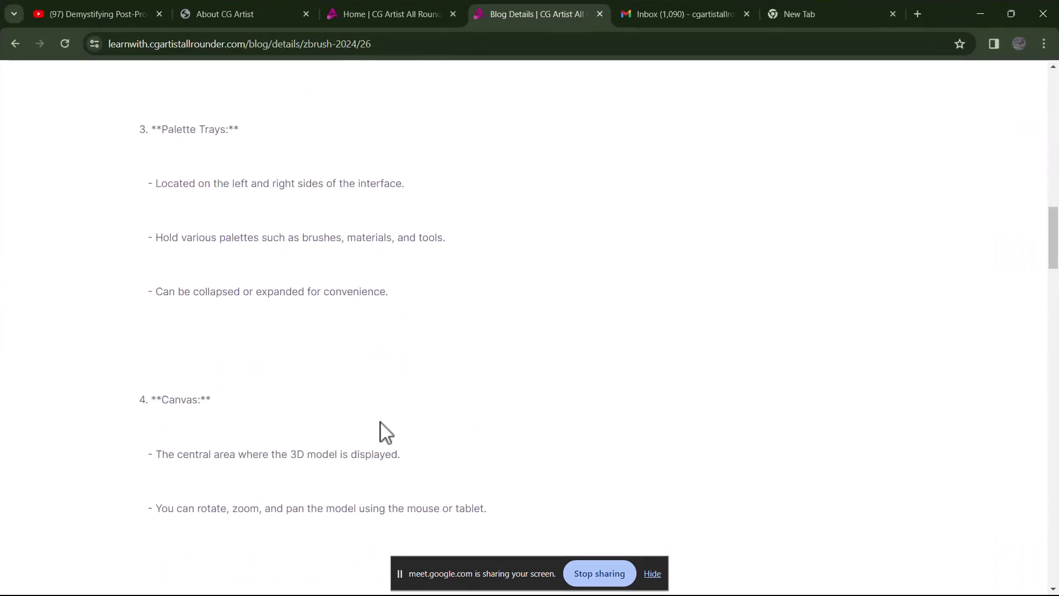
pyautogui.scroll(-1, 379, 430)
pyautogui.scroll(-1, 353, 409)
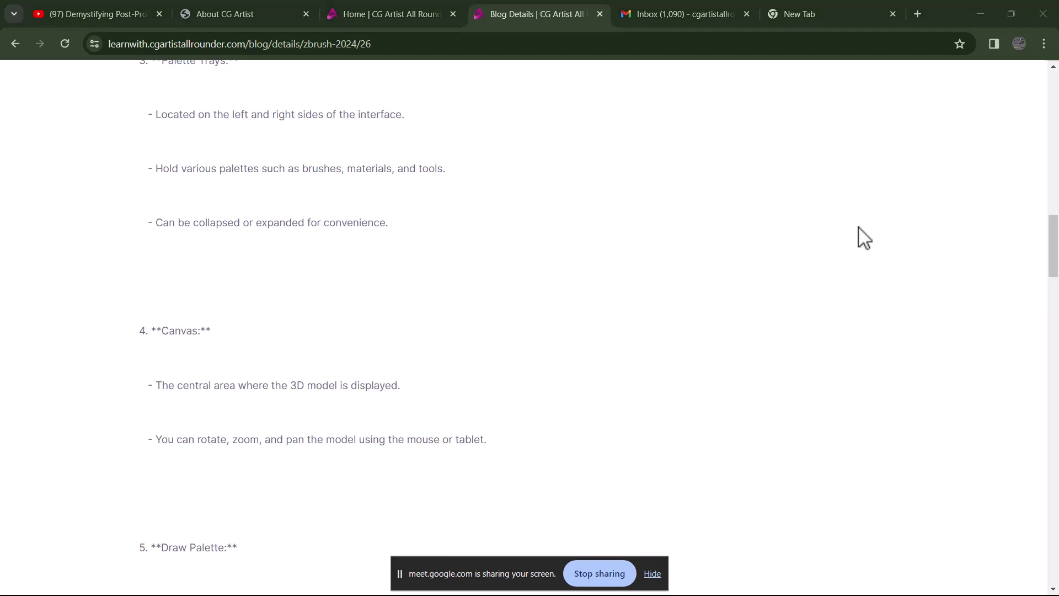
pyautogui.hotkey('alt', 'Tab')
pyautogui.click(791, 223)
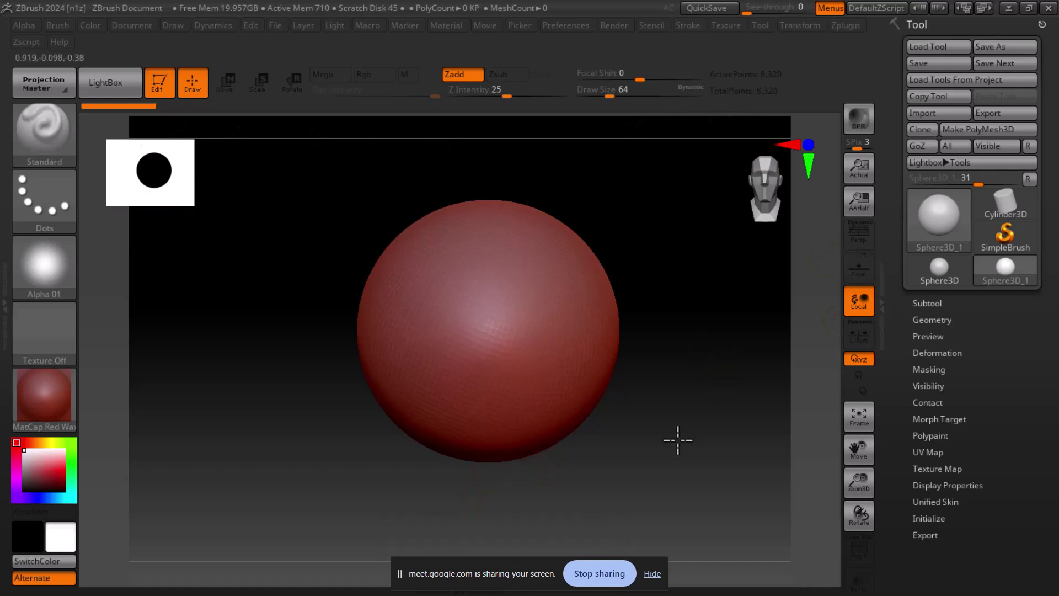
# Turn on the PolyF wireframe with Shift+F and orbit around the sphere to inspect its mesh.
pyautogui.moveTo(677, 438)
pyautogui.mouseDown()
pyautogui.moveTo(729, 345)
pyautogui.moveTo(700, 405)
pyautogui.moveTo(742, 400)
pyautogui.mouseUp()
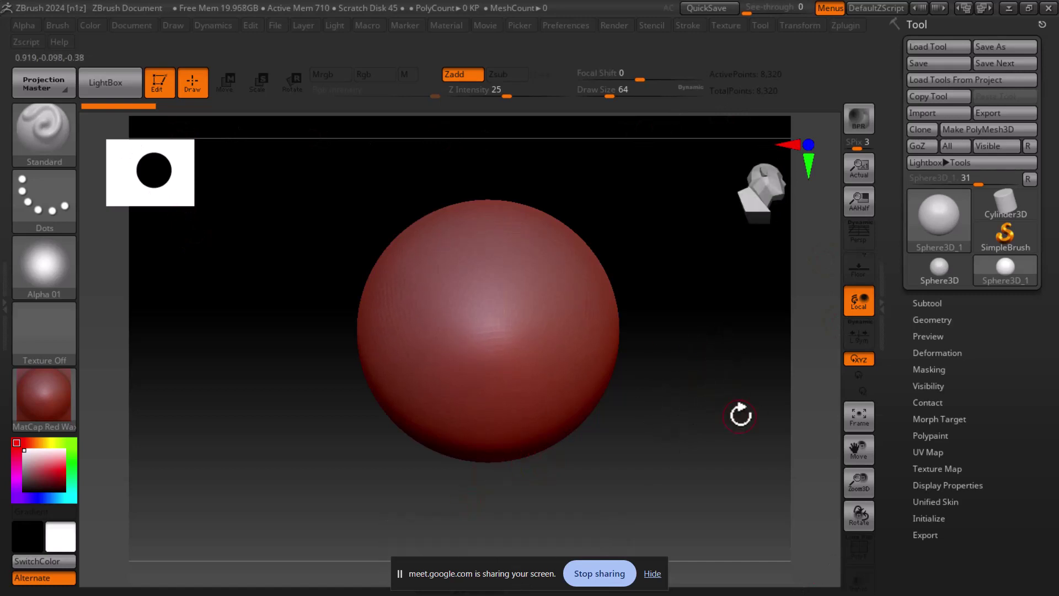
pyautogui.hotkey('shift', 'f')
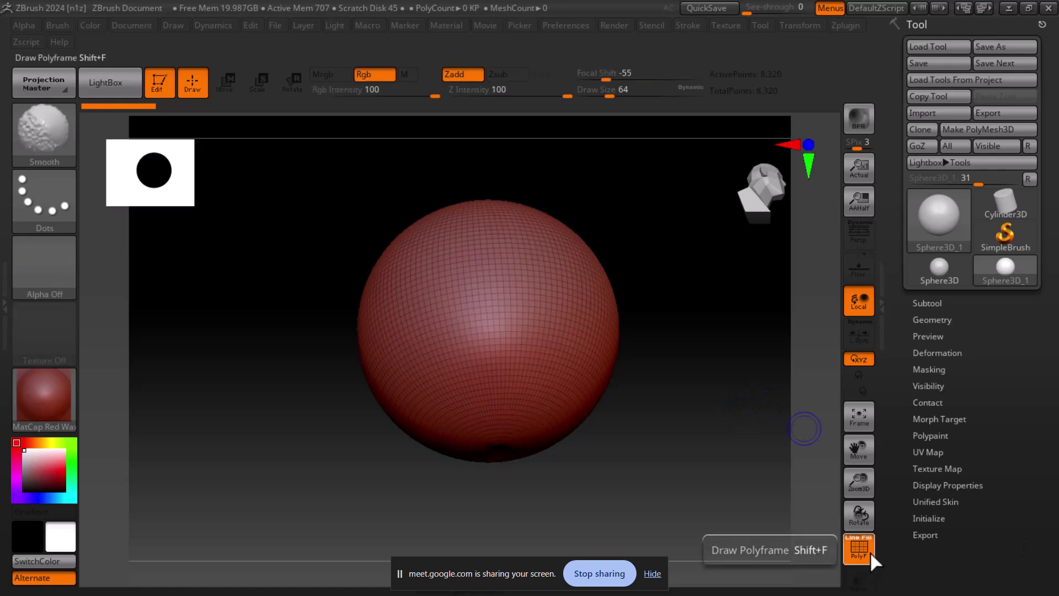
pyautogui.hotkey('shift', 'f')
pyautogui.hotkey('shift', 'f')
pyautogui.moveTo(691, 364)
pyautogui.mouseDown()
pyautogui.moveTo(639, 502)
pyautogui.moveTo(645, 438)
pyautogui.mouseUp()
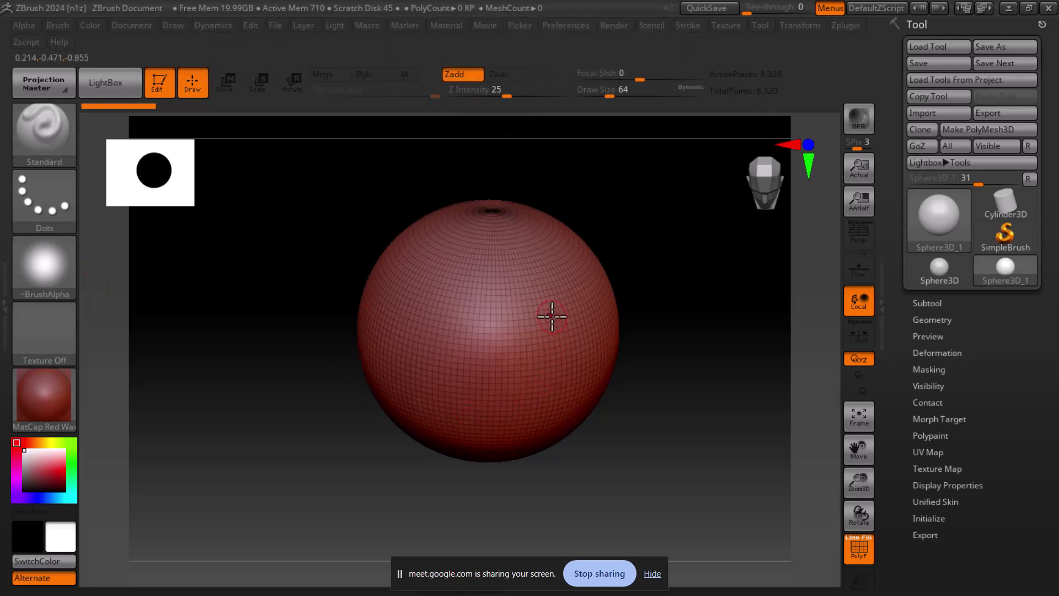
pyautogui.moveTo(702, 296); pyautogui.dragTo(701, 369)
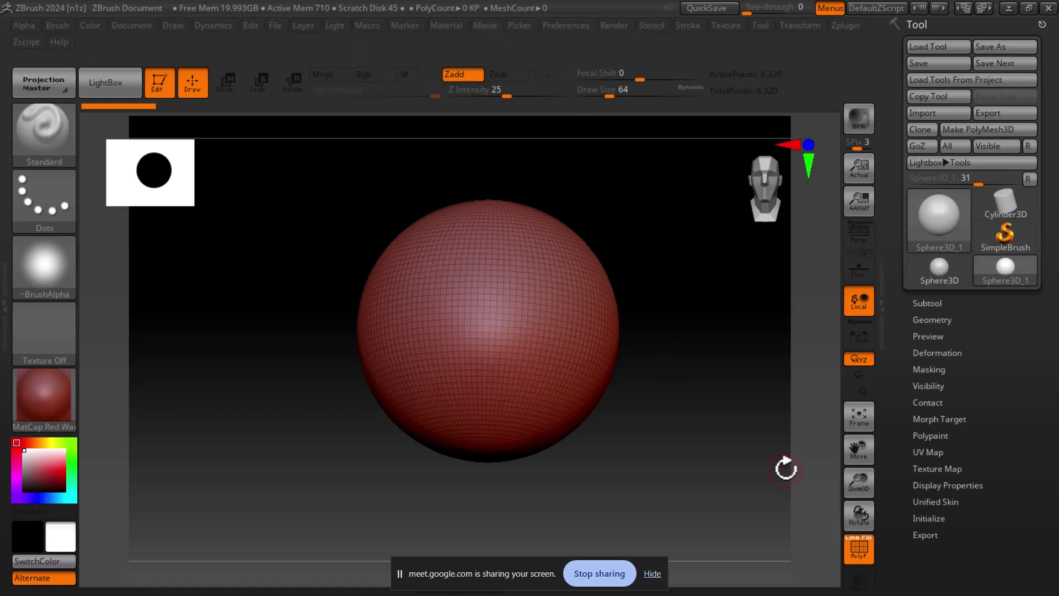
pyautogui.moveTo(740, 435); pyautogui.dragTo(714, 426)
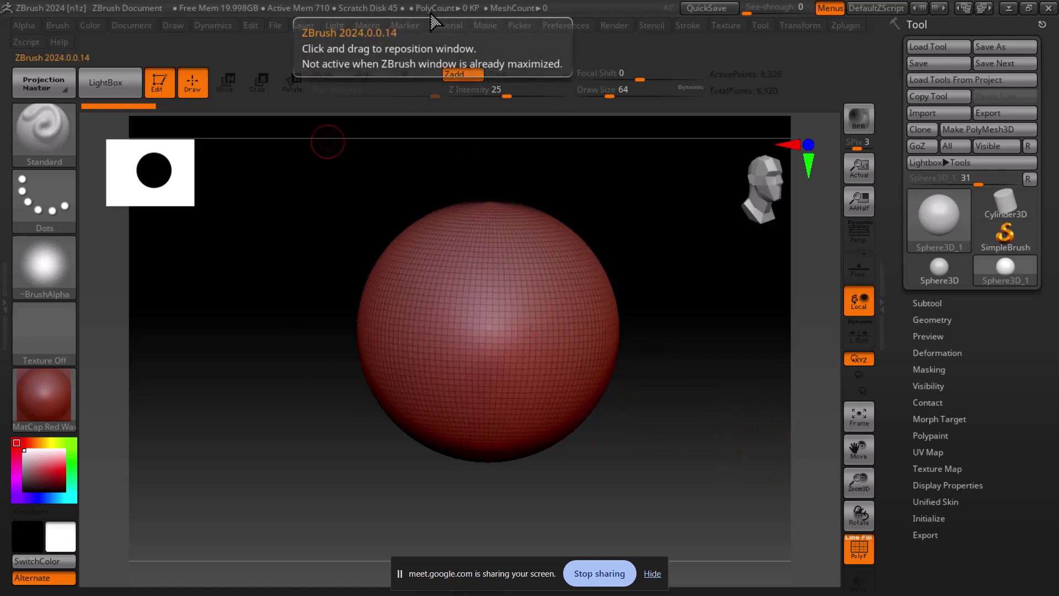
# Convert the sphere into PolyMesh3D PM3D_Sphere3D_1, then make Cylinder3D the active tool.
pyautogui.click(971, 129)
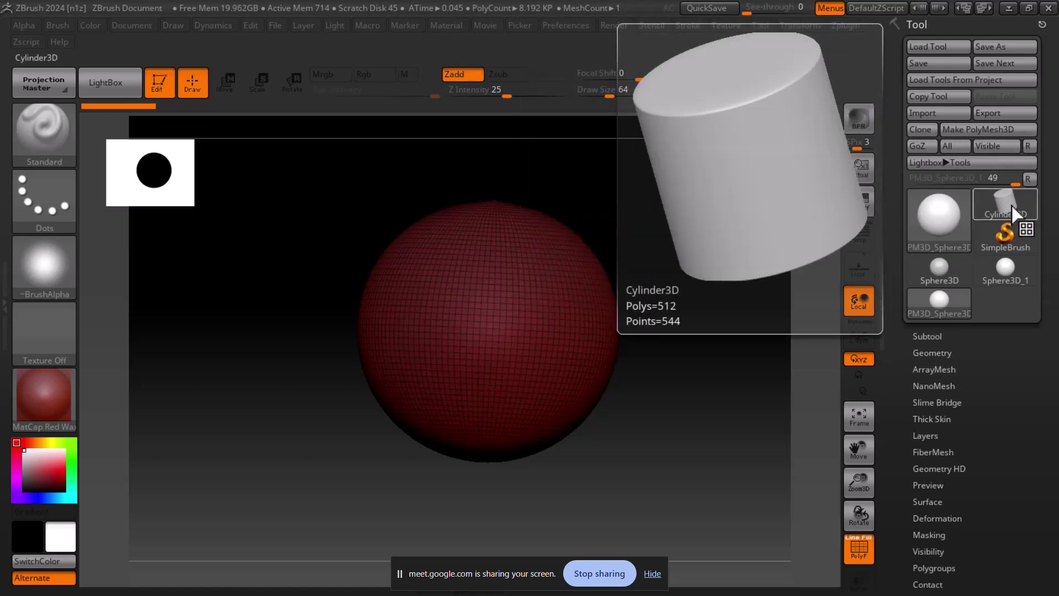
pyautogui.click(1005, 203)
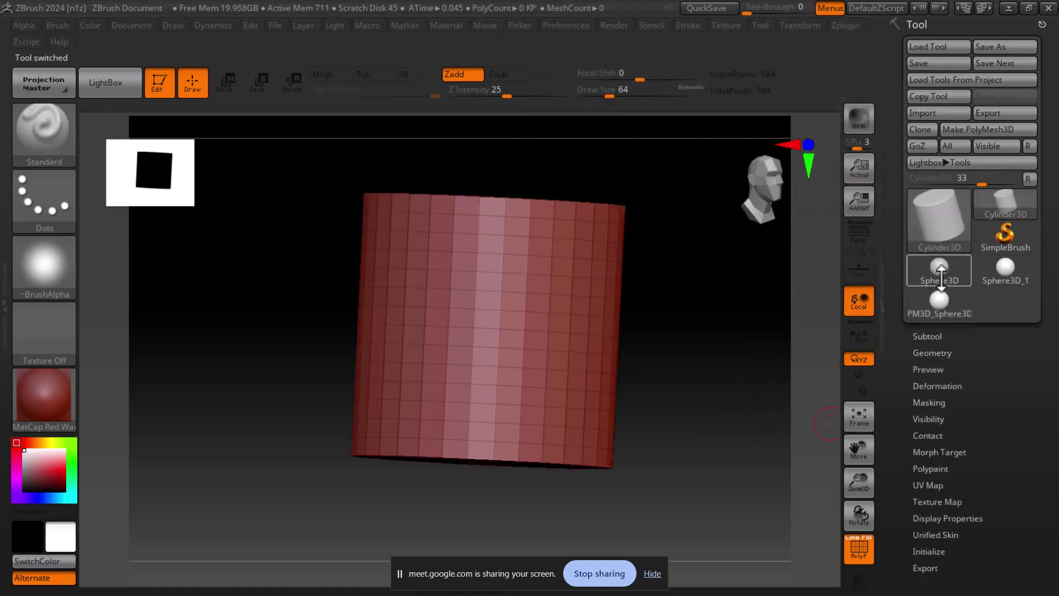
# Draw a Spiral3D beside the cylinder and make it editable.
pyautogui.click(1018, 246)
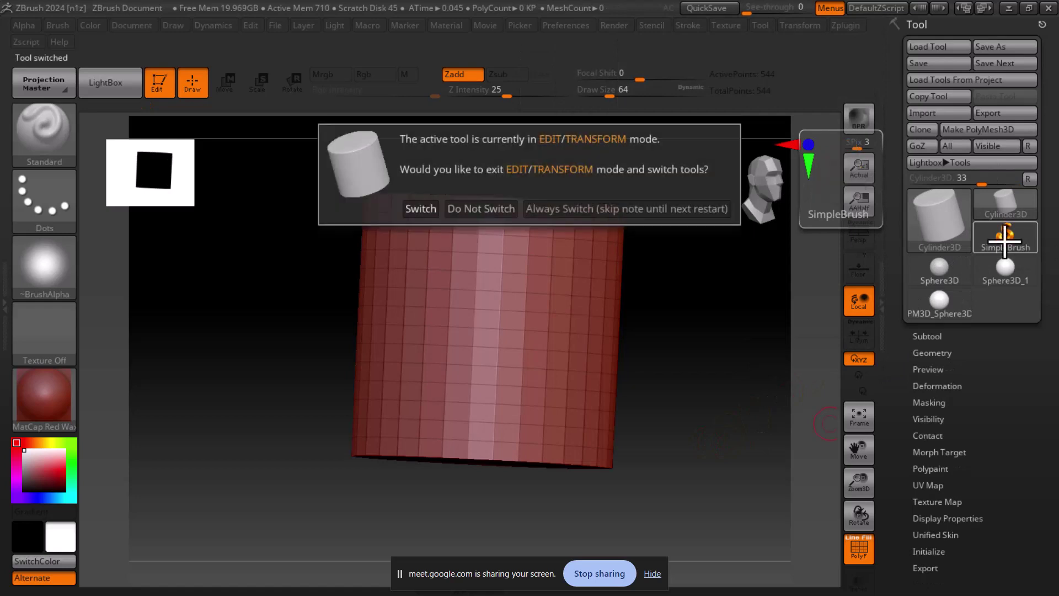
pyautogui.click(419, 211)
pyautogui.click(938, 221)
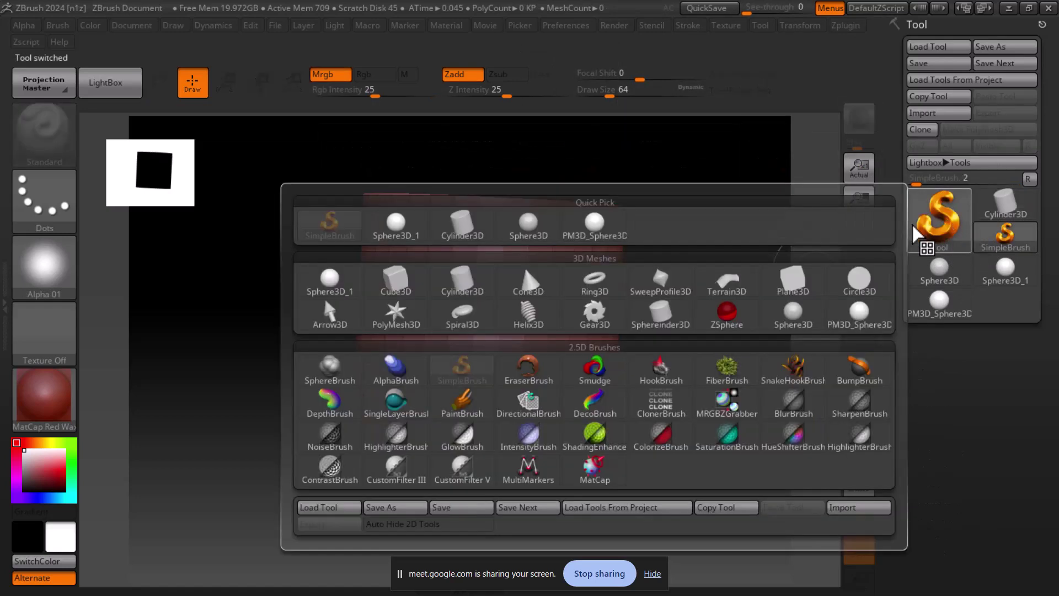
pyautogui.click(471, 326)
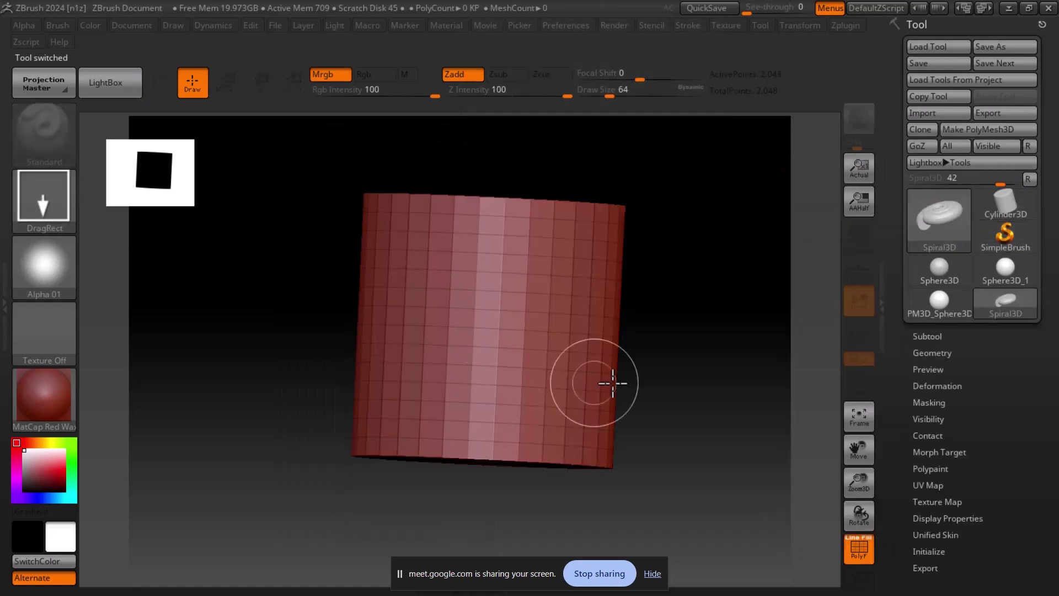
pyautogui.moveTo(679, 364); pyautogui.dragTo(626, 487)
pyautogui.press('t')
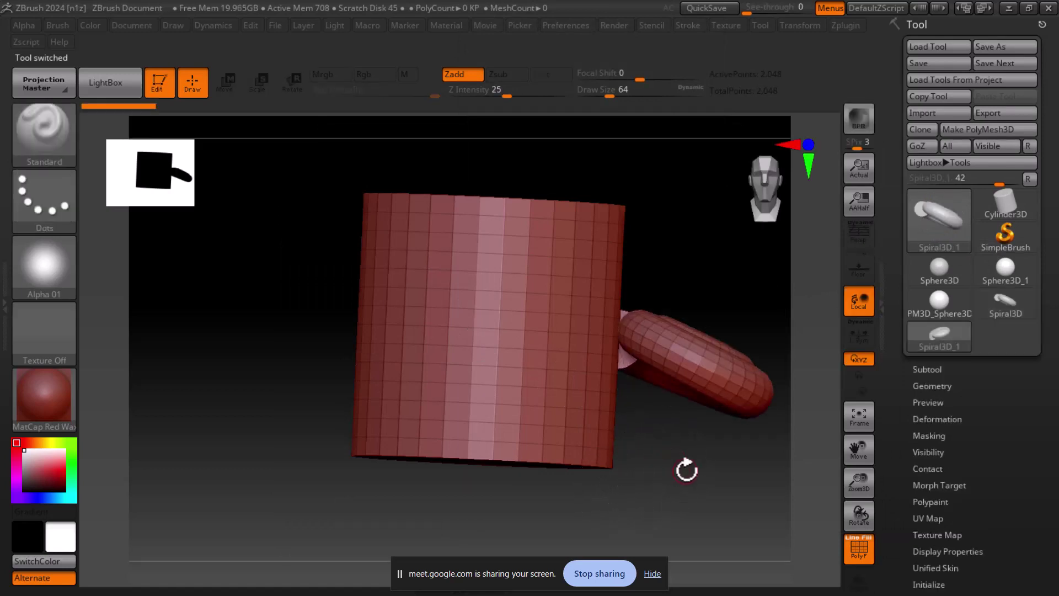
pyautogui.hotkey('ctrl', 'n')
# Orbit the spiral, convert it to PolyMesh3D PM3D_Spiral3D_1, and bring up the window switcher.
pyautogui.moveTo(702, 468)
pyautogui.mouseDown()
pyautogui.moveTo(608, 504)
pyautogui.moveTo(727, 503)
pyautogui.moveTo(769, 492)
pyautogui.moveTo(584, 473)
pyautogui.moveTo(614, 461)
pyautogui.moveTo(587, 168)
pyautogui.mouseUp()
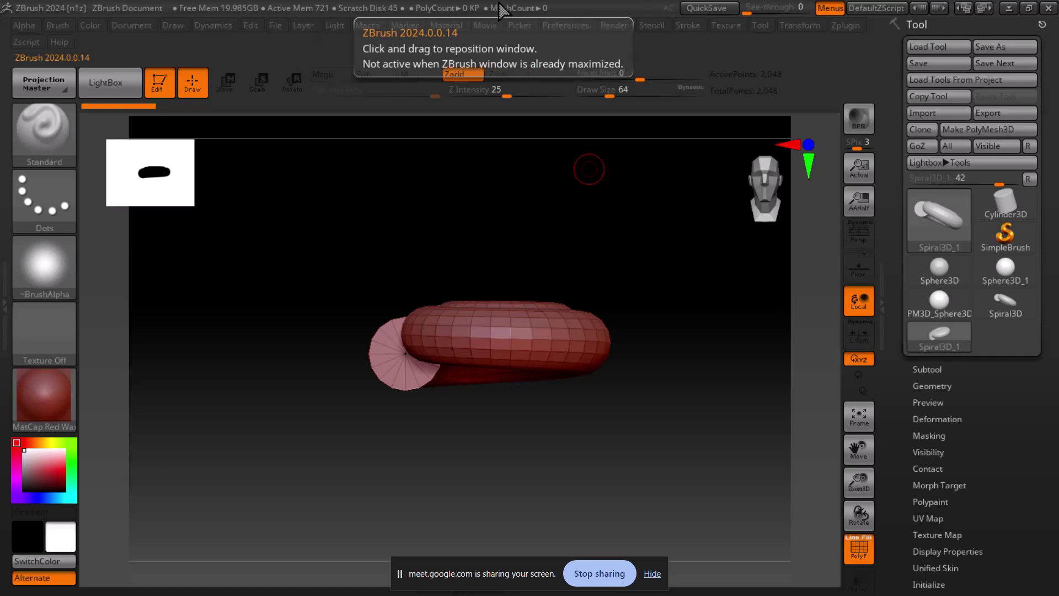
pyautogui.moveTo(623, 223)
pyautogui.mouseDown()
pyautogui.moveTo(684, 362)
pyautogui.moveTo(847, 362)
pyautogui.mouseUp()
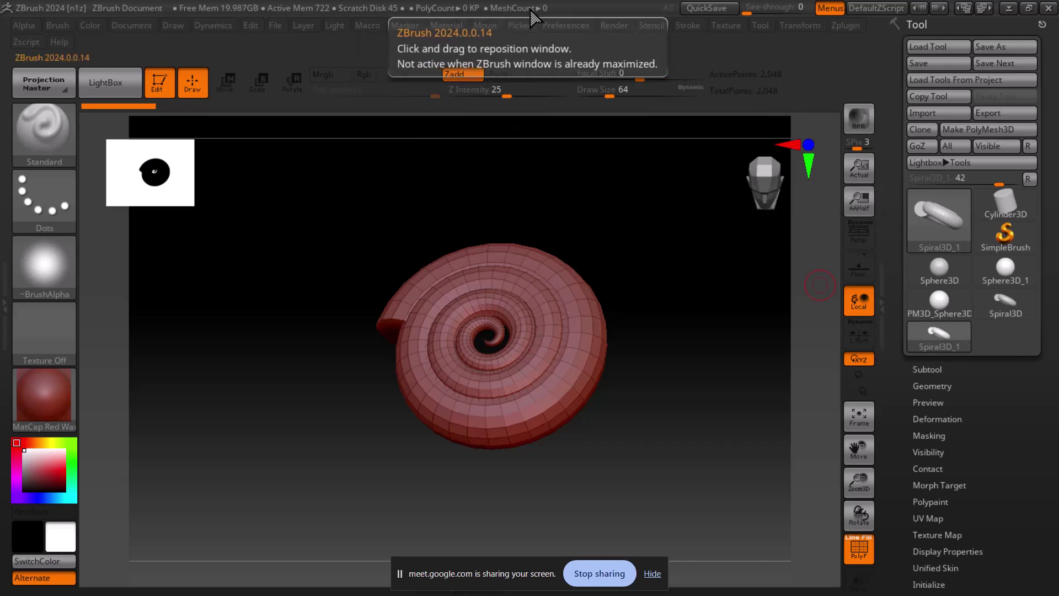
pyautogui.moveTo(739, 378); pyautogui.dragTo(611, 156)
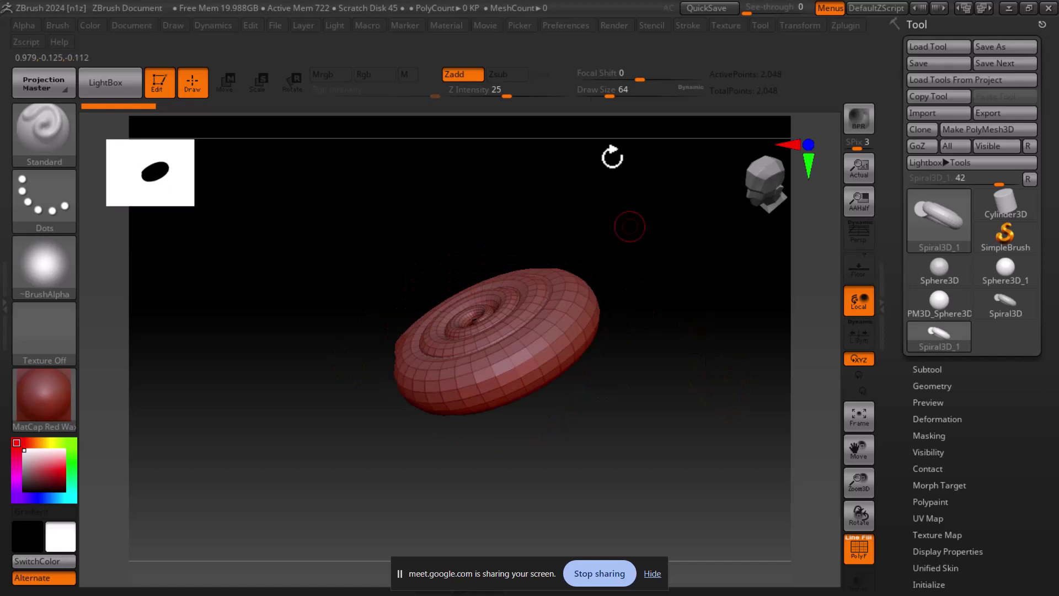
pyautogui.click(993, 129)
pyautogui.moveTo(549, 371)
pyautogui.mouseDown()
pyautogui.moveTo(703, 461)
pyautogui.moveTo(681, 359)
pyautogui.mouseUp()
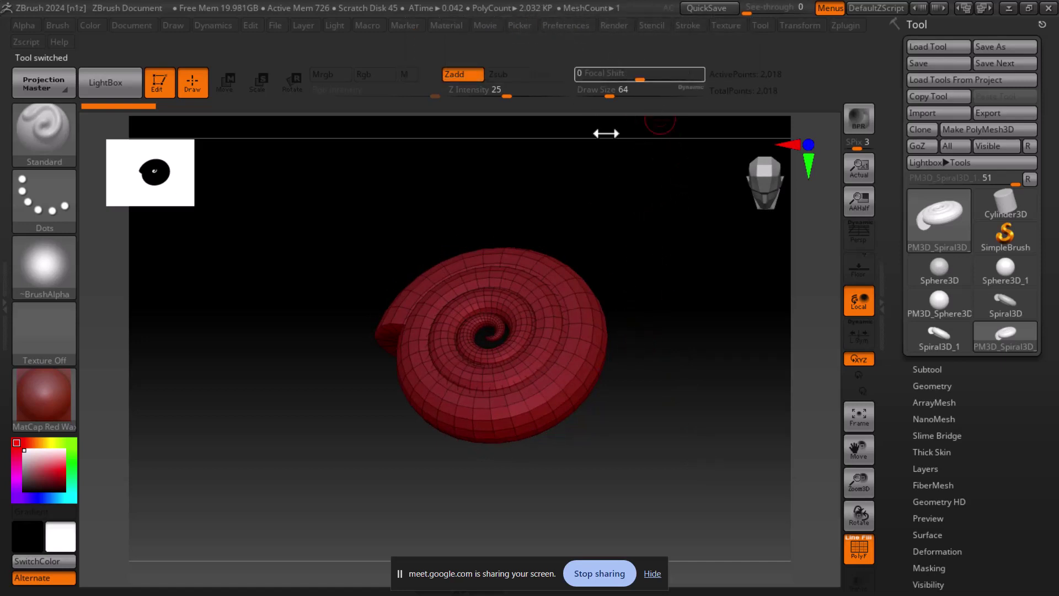
pyautogui.hotkey('alt', 'Tab')
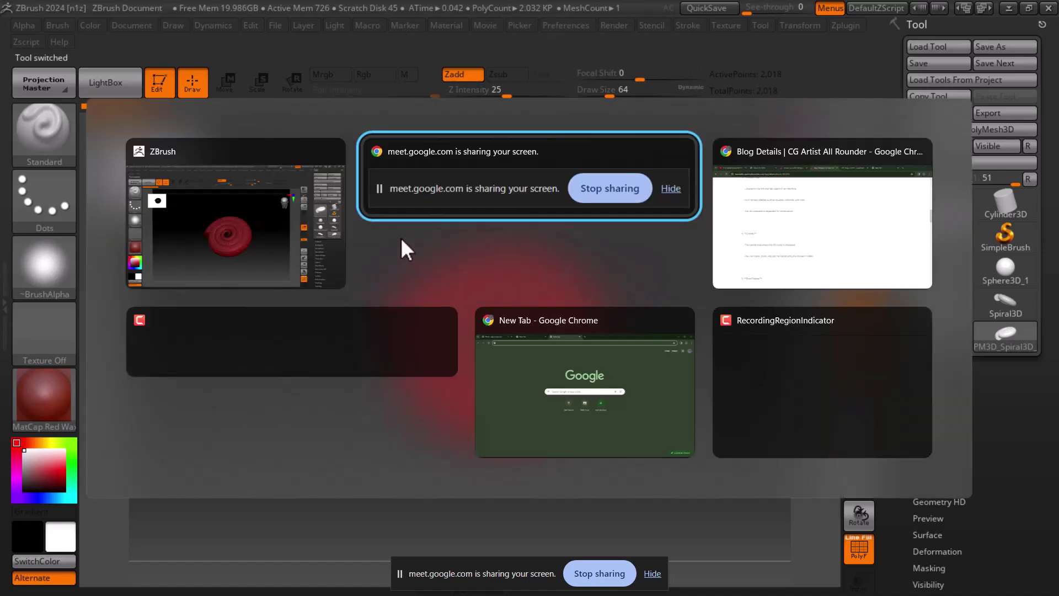
# Scroll the Chrome blog to the Draw and Tool Palette notes, then minimize Chrome.
pyautogui.click(816, 235)
pyautogui.scroll(-2, 342, 370)
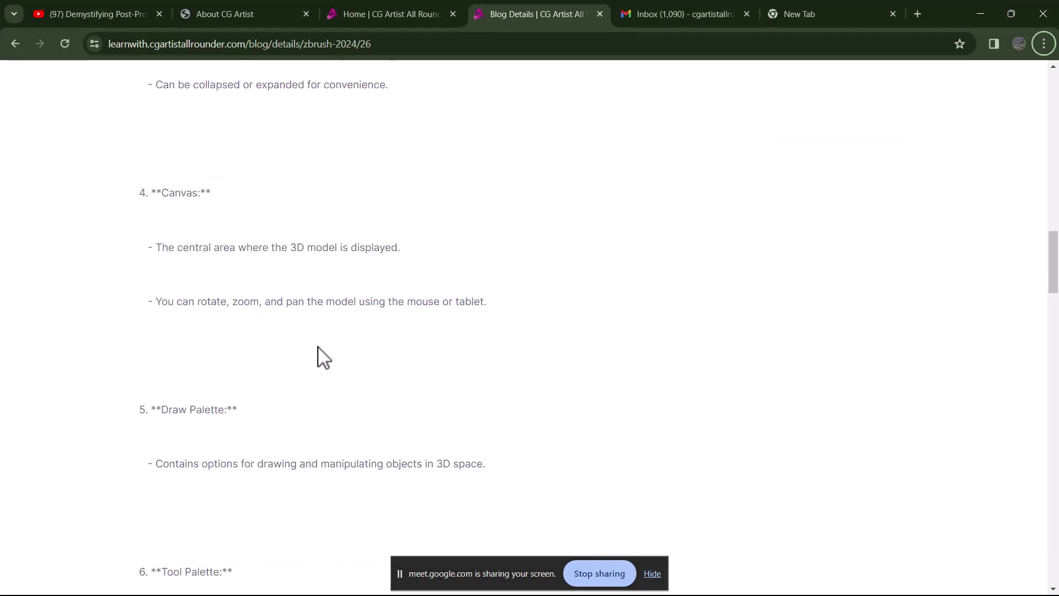
pyautogui.scroll(-1, 317, 326)
pyautogui.scroll(-1, 328, 298)
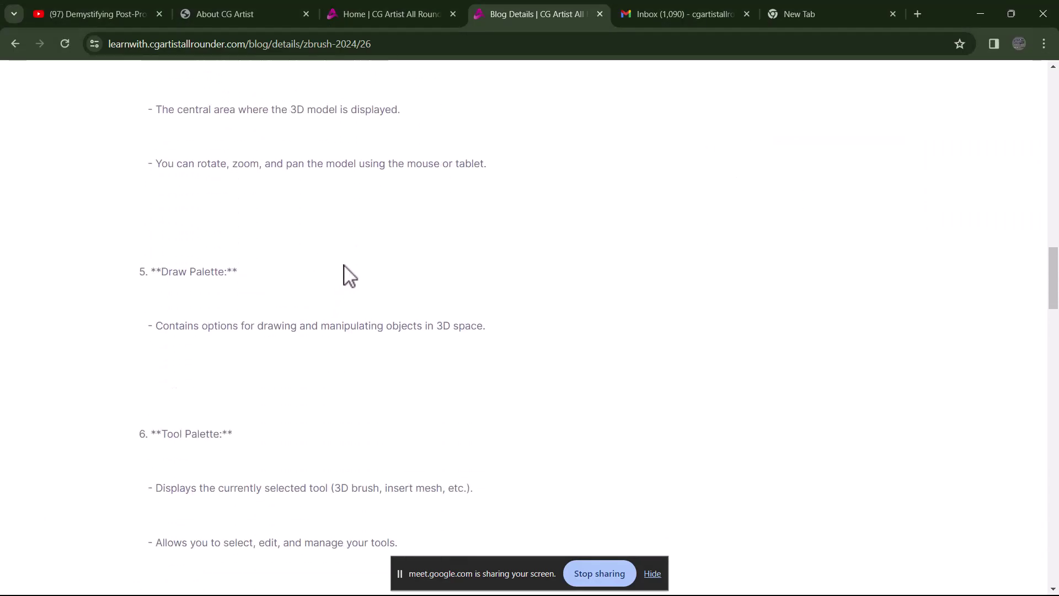
pyautogui.scroll(-1, 345, 276)
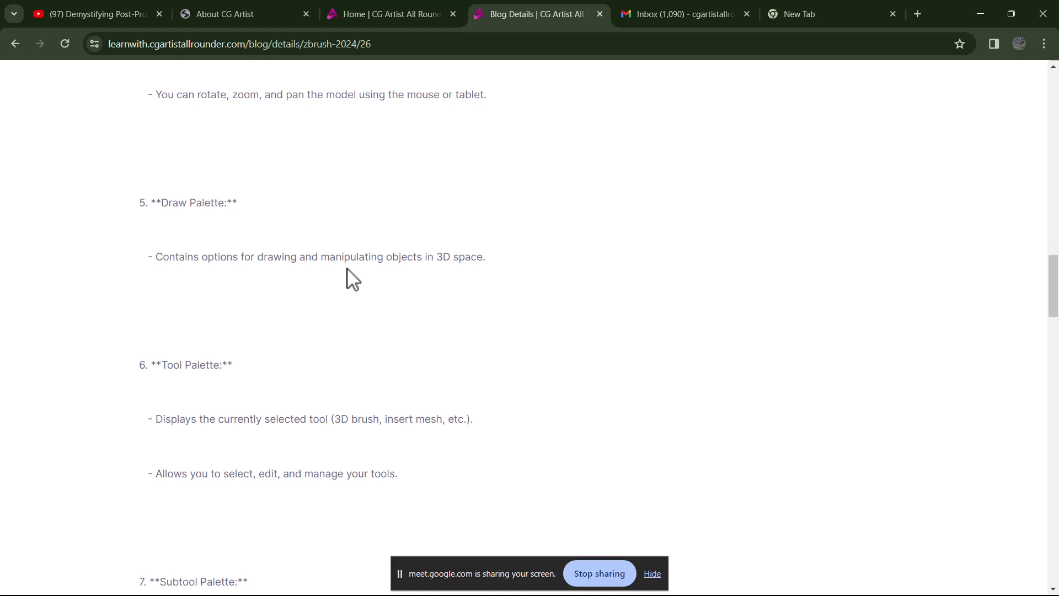
pyautogui.click(977, 14)
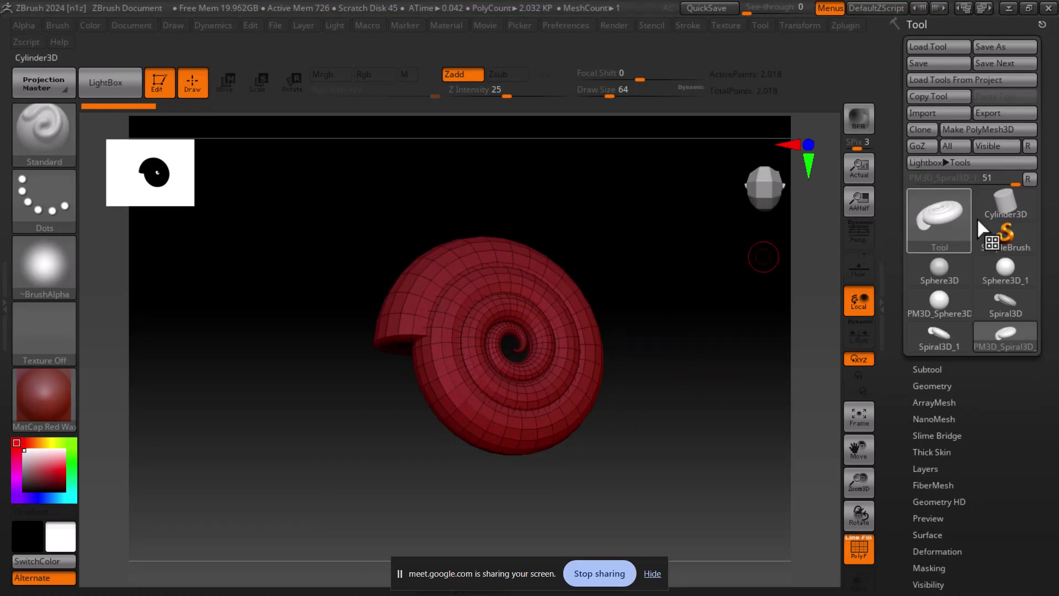
# Leave the spiral, draw a new Cube3D on the canvas and put it in Edit mode.
pyautogui.click(1006, 234)
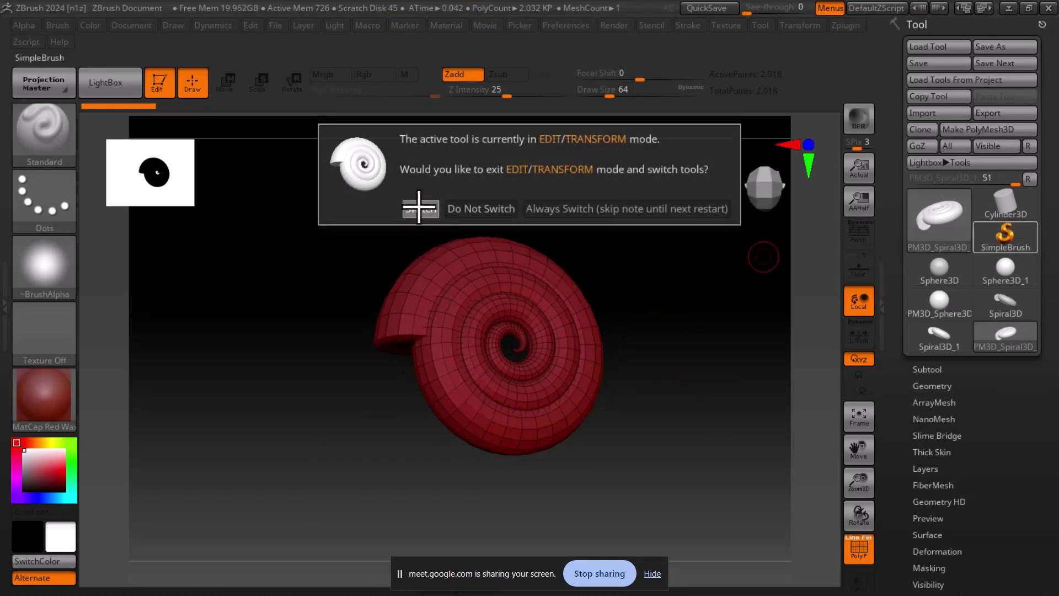
pyautogui.click(419, 209)
pyautogui.click(941, 220)
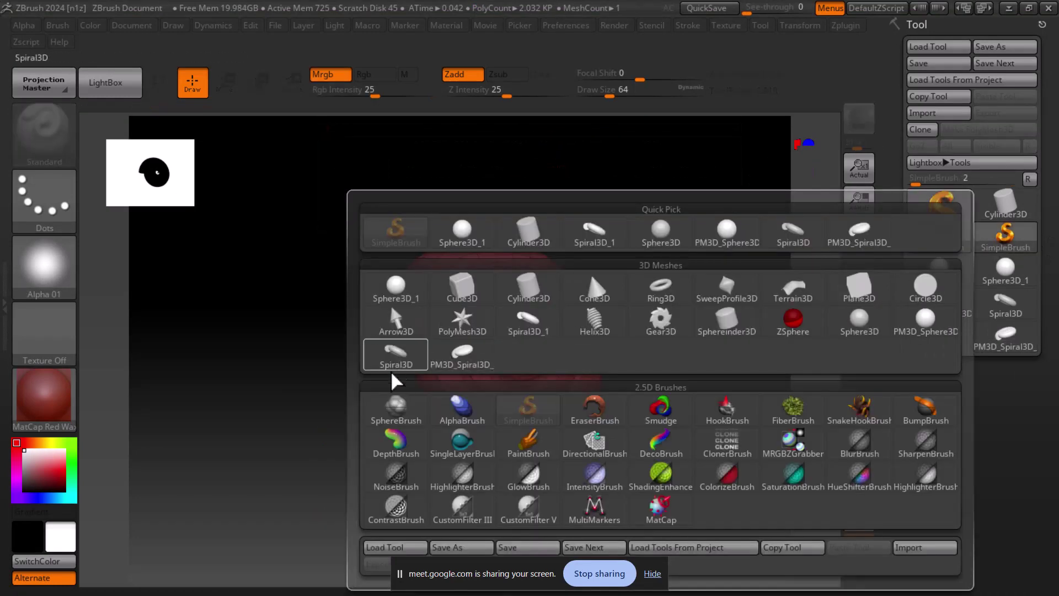
pyautogui.click(463, 287)
pyautogui.moveTo(364, 367); pyautogui.dragTo(393, 516)
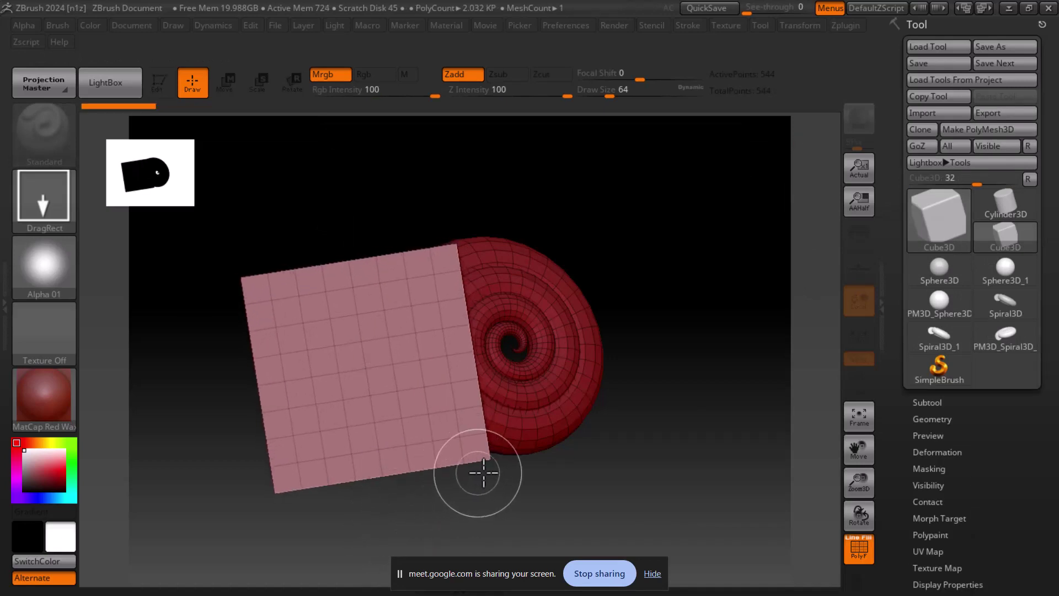
pyautogui.press('t')
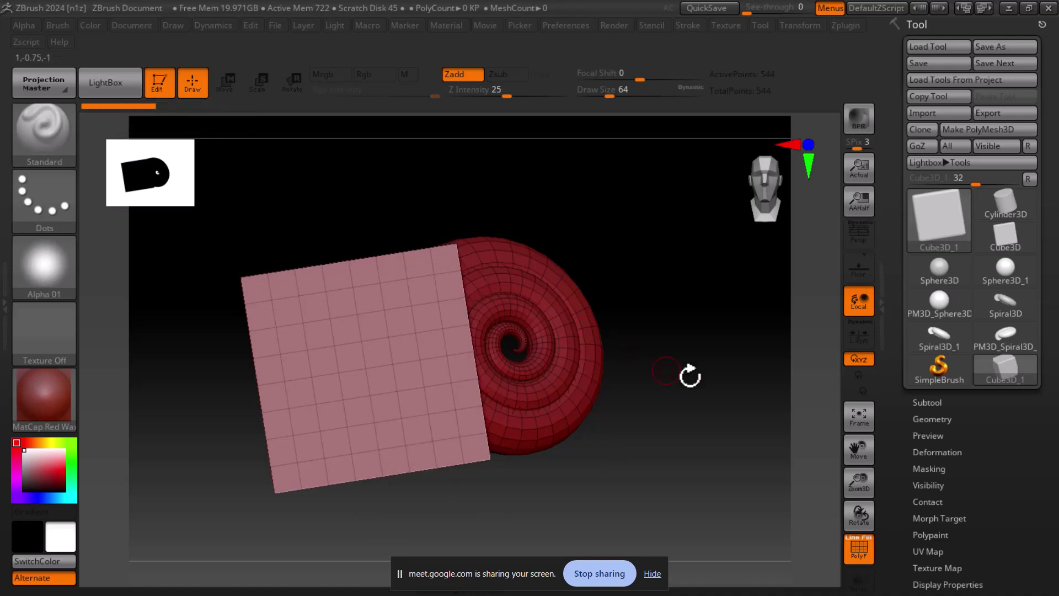
# Orbit the cube, snap to a front view, then mask the whole cube and clear the mask.
pyautogui.moveTo(748, 383)
pyautogui.mouseDown()
pyautogui.moveTo(731, 402)
pyautogui.moveTo(769, 350)
pyautogui.mouseUp()
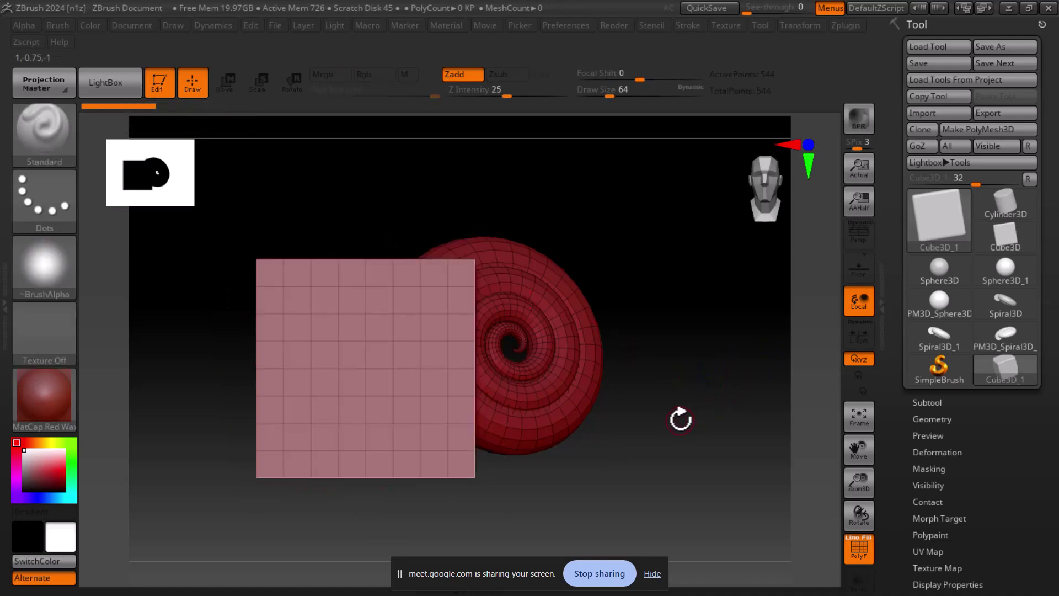
pyautogui.press('f')
pyautogui.moveTo(734, 413)
pyautogui.mouseDown()
pyautogui.moveTo(643, 432)
pyautogui.moveTo(672, 402)
pyautogui.moveTo(686, 416)
pyautogui.moveTo(647, 393)
pyautogui.moveTo(737, 386)
pyautogui.moveTo(781, 431)
pyautogui.moveTo(753, 447)
pyautogui.mouseUp()
pyautogui.press('ctrl')
pyautogui.keyDown('ctrl'); pyautogui.click(724, 446); pyautogui.keyUp('ctrl')
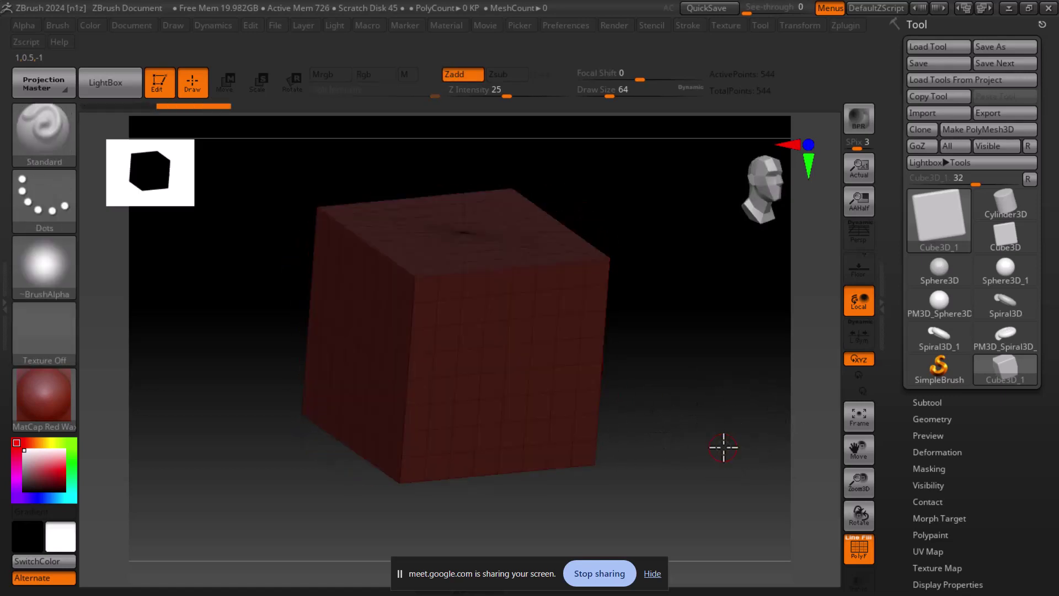
pyautogui.keyDown('ctrl'); pyautogui.click(668, 440); pyautogui.keyUp('ctrl')
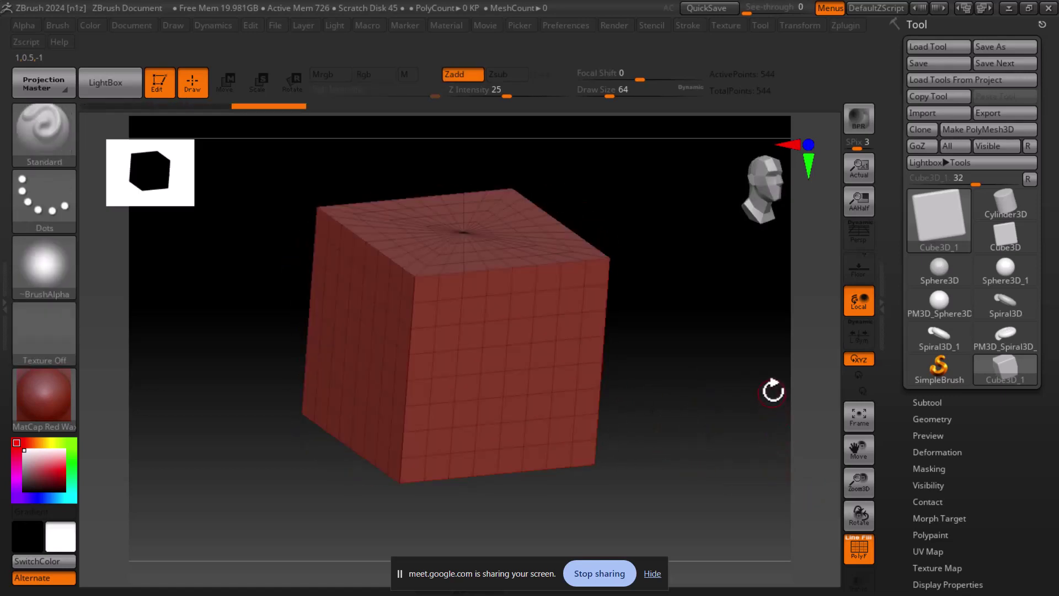
pyautogui.press('ctrl')
pyautogui.press('ctrl')
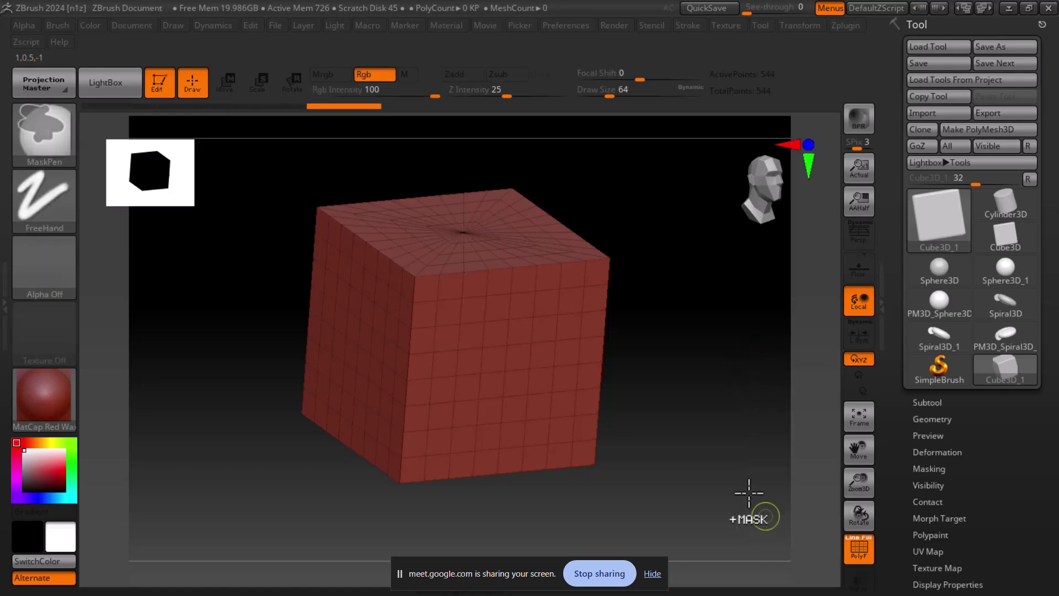
pyautogui.keyDown('ctrl'); pyautogui.moveTo(682, 285); pyautogui.dragTo(469, 531); pyautogui.keyUp('ctrl')
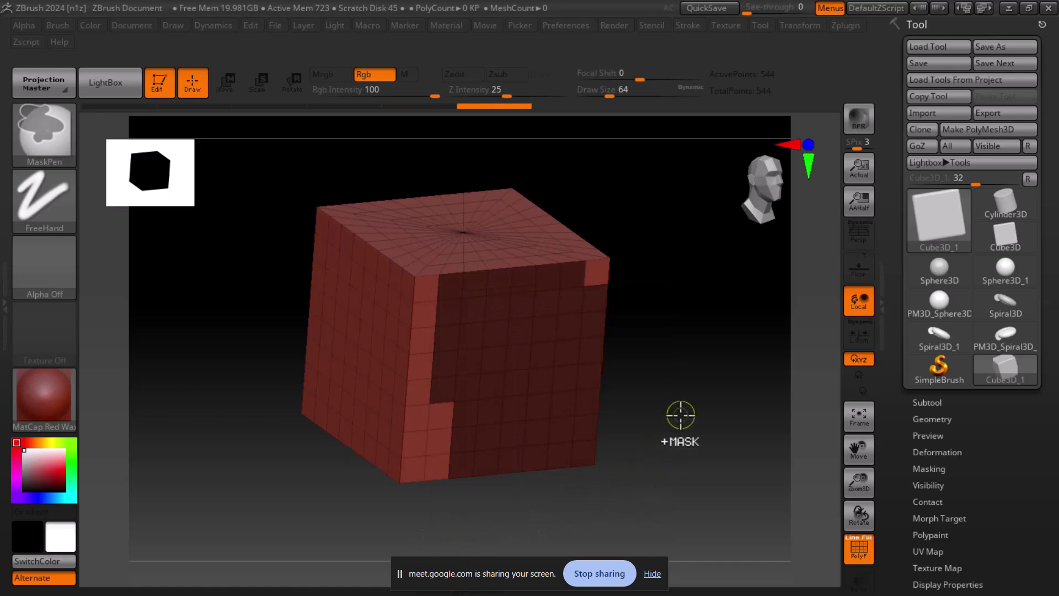
pyautogui.keyDown('ctrl'); pyautogui.click(768, 471); pyautogui.keyUp('ctrl')
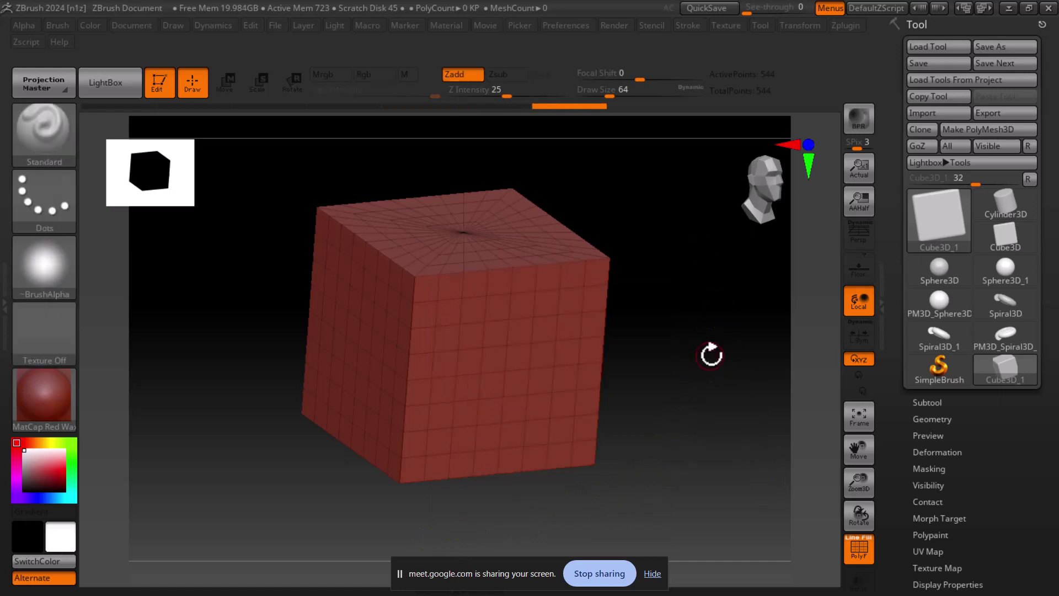
pyautogui.keyDown('shift'); pyautogui.moveTo(709, 355); pyautogui.dragTo(730, 343); pyautogui.keyUp('shift')
pyautogui.moveTo(682, 395)
pyautogui.mouseDown()
pyautogui.moveTo(734, 403)
pyautogui.moveTo(670, 359)
pyautogui.moveTo(703, 435)
pyautogui.mouseUp()
pyautogui.moveTo(715, 315)
pyautogui.mouseDown()
pyautogui.moveTo(522, 378)
pyautogui.moveTo(738, 224)
pyautogui.moveTo(574, 489)
pyautogui.moveTo(799, 268)
pyautogui.moveTo(567, 400)
pyautogui.moveTo(823, 433)
pyautogui.moveTo(788, 355)
pyautogui.moveTo(663, 337)
pyautogui.moveTo(747, 391)
pyautogui.moveTo(804, 407)
pyautogui.moveTo(693, 317)
pyautogui.moveTo(684, 470)
pyautogui.moveTo(664, 282)
pyautogui.moveTo(784, 359)
pyautogui.moveTo(778, 369)
pyautogui.moveTo(738, 359)
pyautogui.moveTo(676, 374)
pyautogui.moveTo(685, 369)
pyautogui.mouseUp()
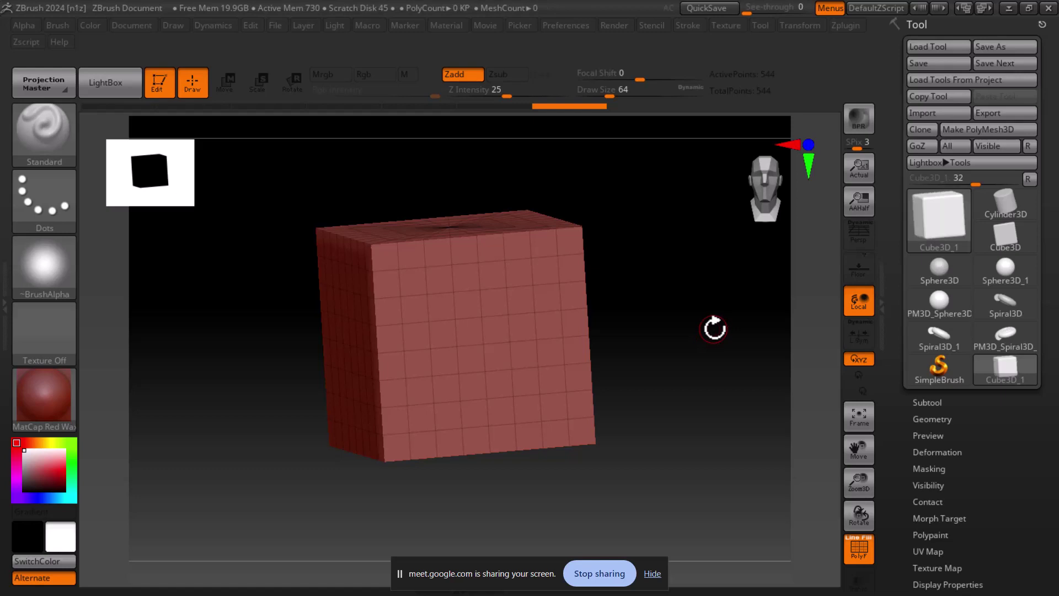
pyautogui.moveTo(910, 525)
pyautogui.mouseDown()
pyautogui.moveTo(941, 352)
pyautogui.moveTo(915, 419)
pyautogui.mouseUp()
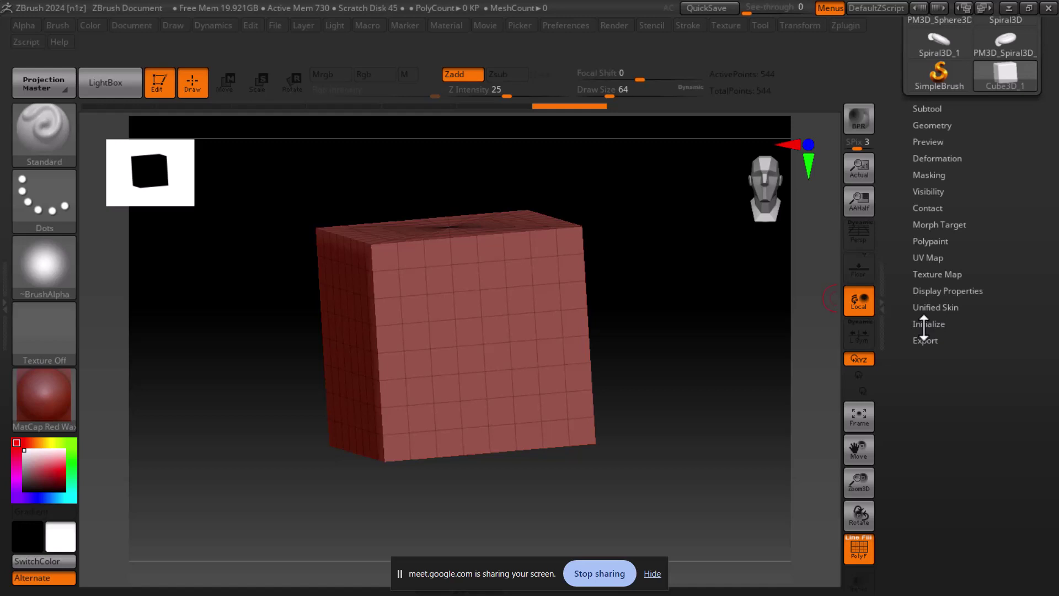
# In Initialize, shrink the cube's X and Y Size to 20 to make a thin box.
pyautogui.click(927, 323)
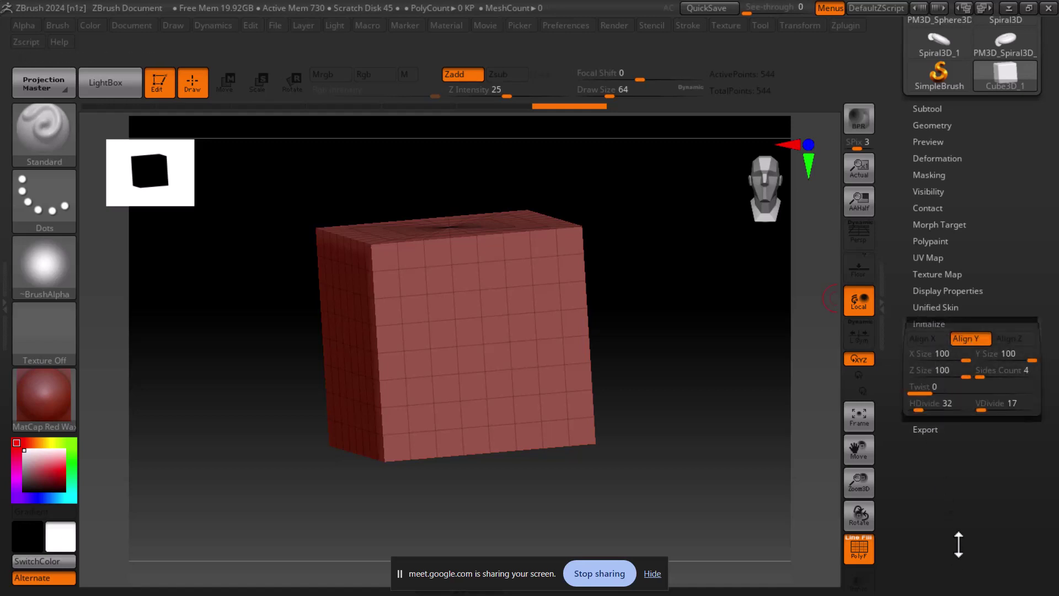
pyautogui.moveTo(961, 357); pyautogui.dragTo(934, 356)
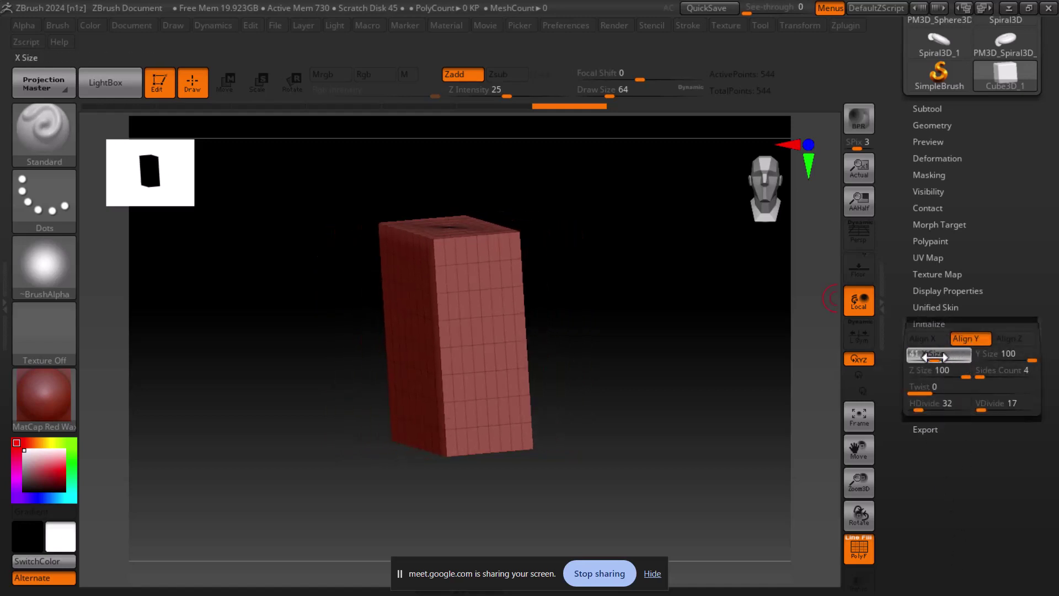
pyautogui.moveTo(688, 456); pyautogui.dragTo(731, 457)
pyautogui.moveTo(1032, 358)
pyautogui.mouseDown()
pyautogui.moveTo(938, 375)
pyautogui.moveTo(960, 374)
pyautogui.moveTo(941, 354)
pyautogui.mouseUp()
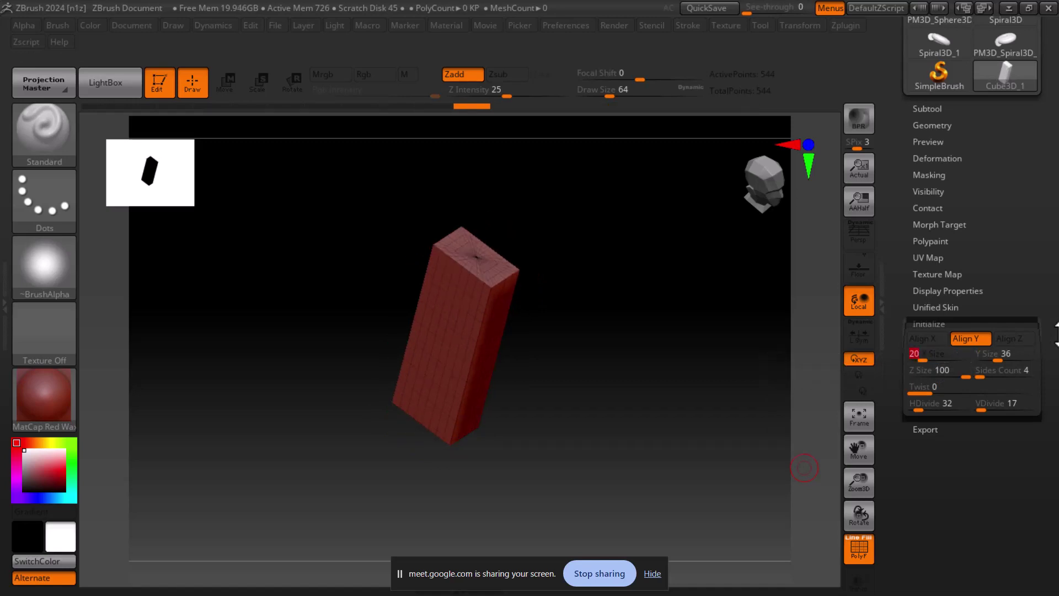
pyautogui.moveTo(992, 354); pyautogui.dragTo(988, 355)
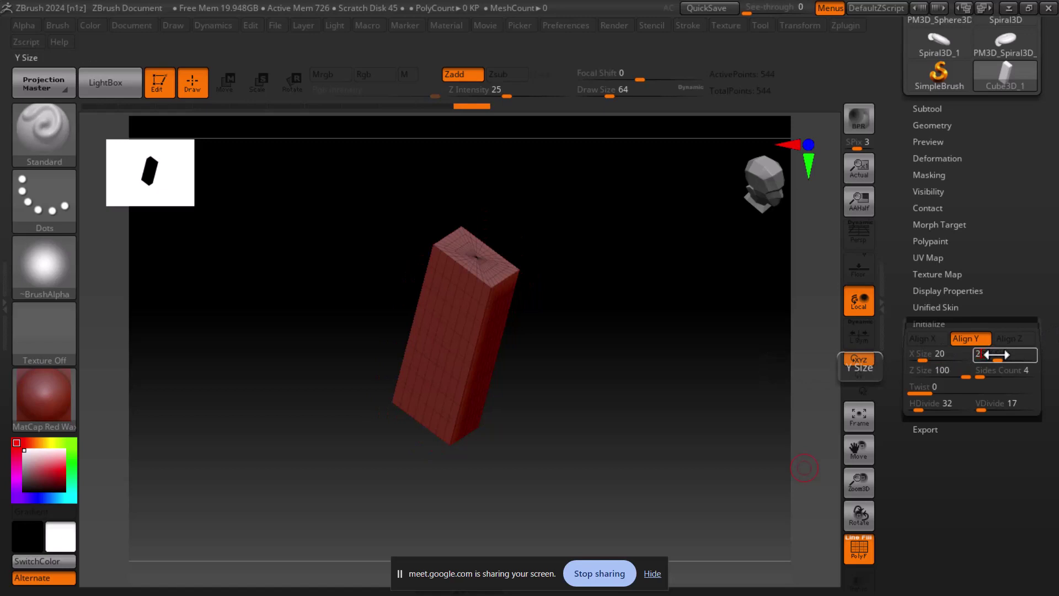
pyautogui.moveTo(991, 354); pyautogui.dragTo(988, 354)
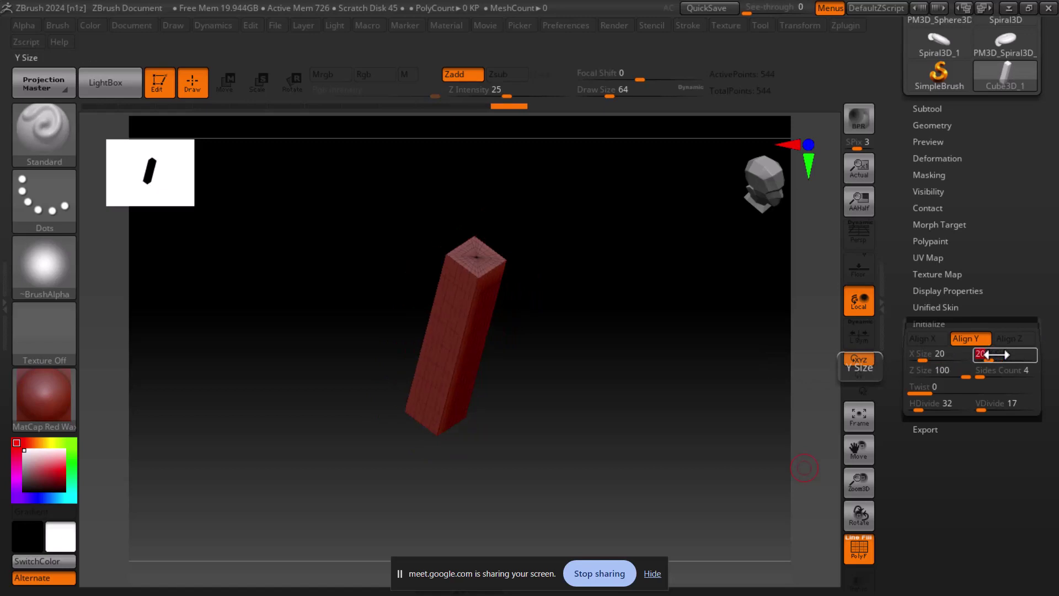
pyautogui.moveTo(790, 397)
pyautogui.keyDown('shift'); pyautogui.mouseDown()
pyautogui.moveTo(722, 415)
pyautogui.moveTo(757, 389)
pyautogui.moveTo(706, 473)
pyautogui.mouseUp(); pyautogui.keyUp('shift')
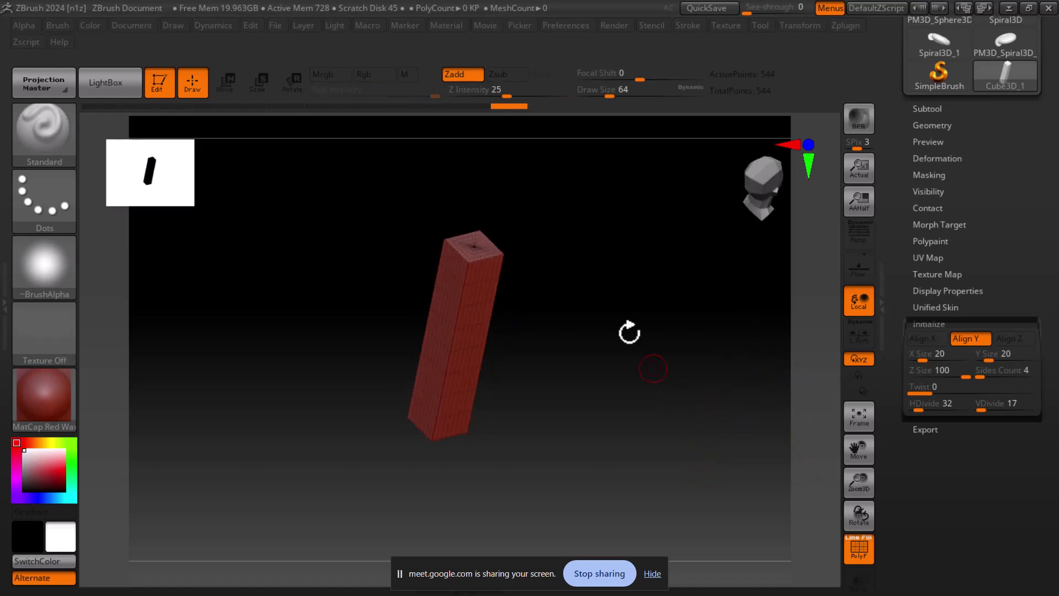
pyautogui.moveTo(747, 362)
pyautogui.mouseDown()
pyautogui.moveTo(662, 367)
pyautogui.moveTo(674, 351)
pyautogui.moveTo(740, 392)
pyautogui.mouseUp()
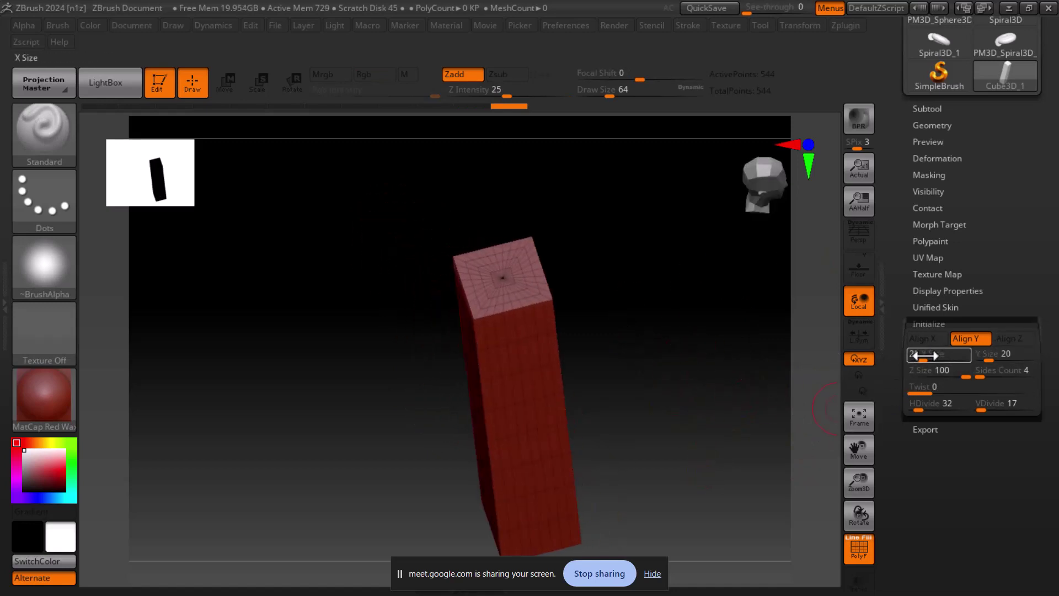
# Raise the side count to 13 to round it into a cylinder, then remove the twist.
pyautogui.moveTo(938, 370); pyautogui.dragTo(1052, 365)
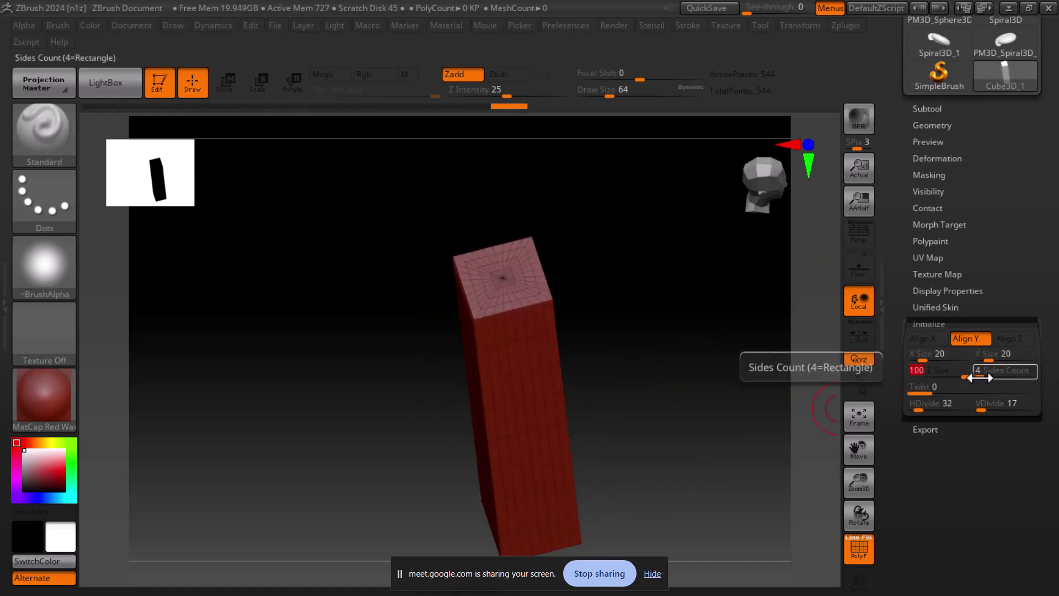
pyautogui.moveTo(978, 375); pyautogui.dragTo(1011, 375)
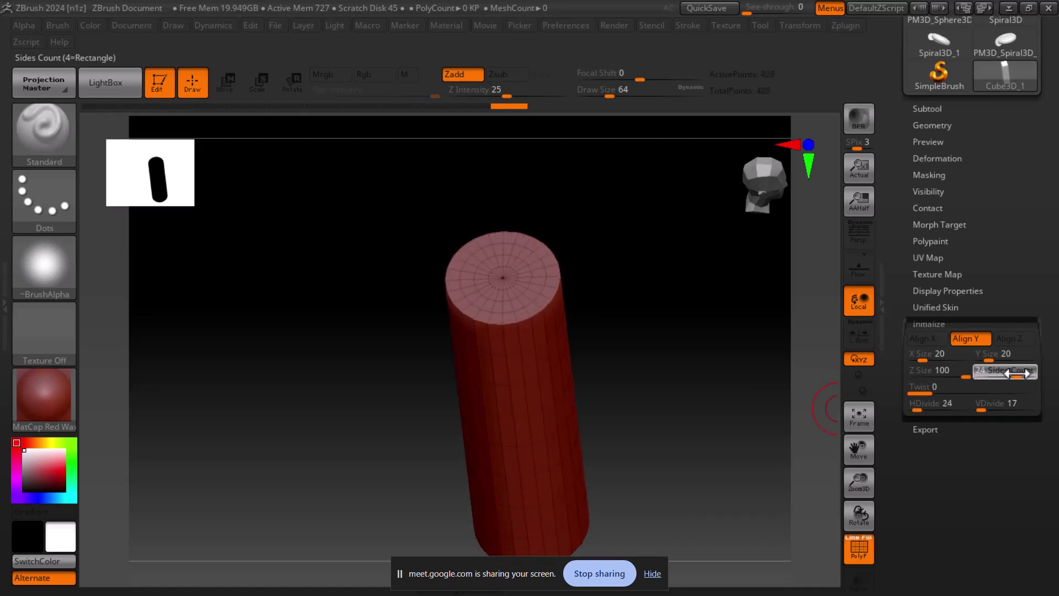
pyautogui.moveTo(1008, 373); pyautogui.dragTo(997, 374)
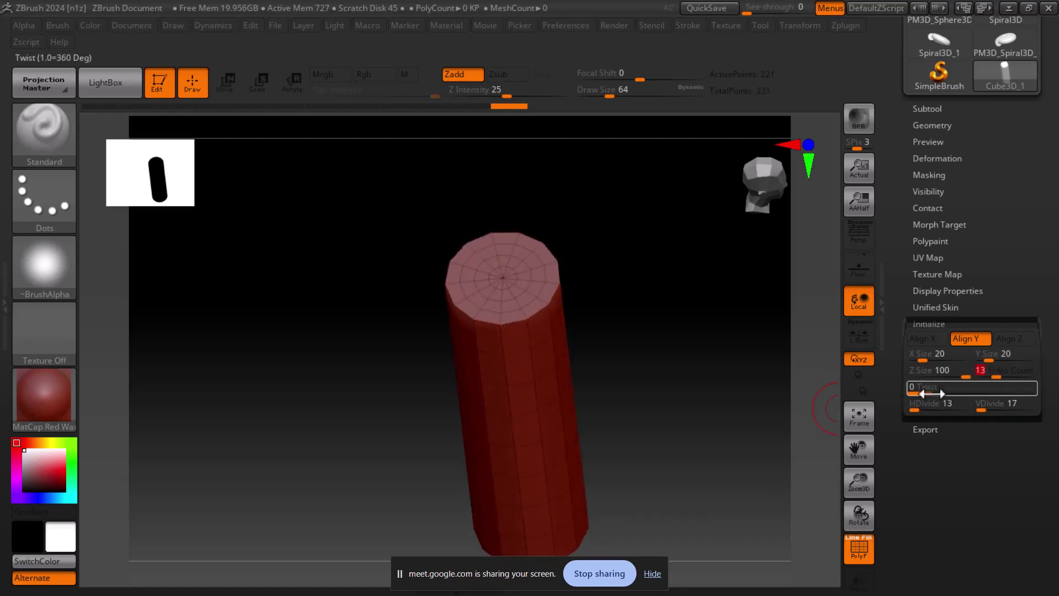
pyautogui.moveTo(920, 388); pyautogui.dragTo(957, 388)
pyautogui.moveTo(669, 437)
pyautogui.mouseDown()
pyautogui.moveTo(674, 307)
pyautogui.moveTo(684, 324)
pyautogui.mouseUp()
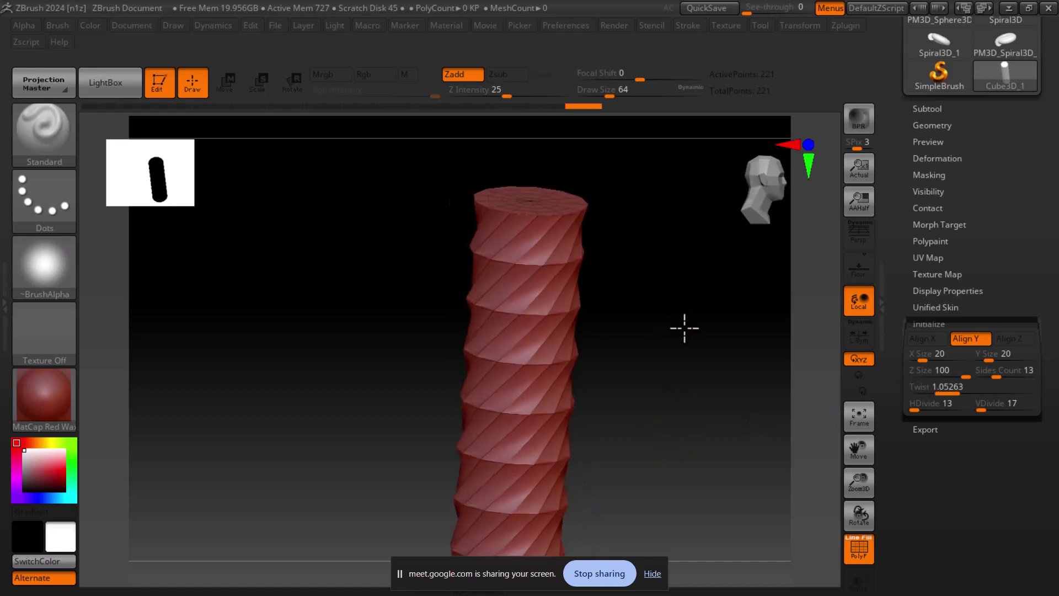
pyautogui.click(847, 425)
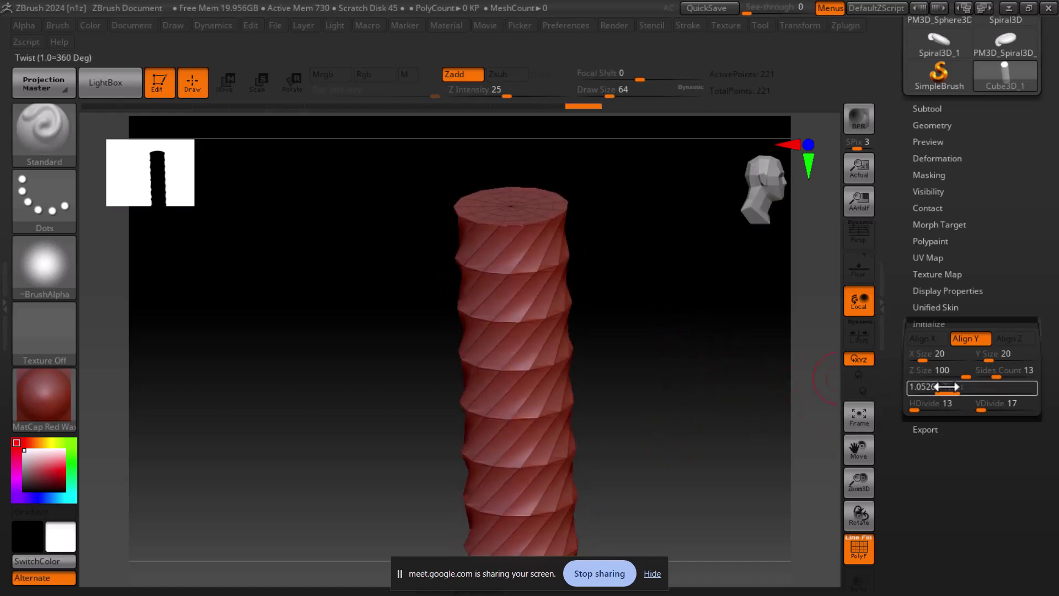
pyautogui.moveTo(938, 388)
pyautogui.mouseDown()
pyautogui.moveTo(911, 388)
pyautogui.moveTo(923, 405)
pyautogui.mouseUp()
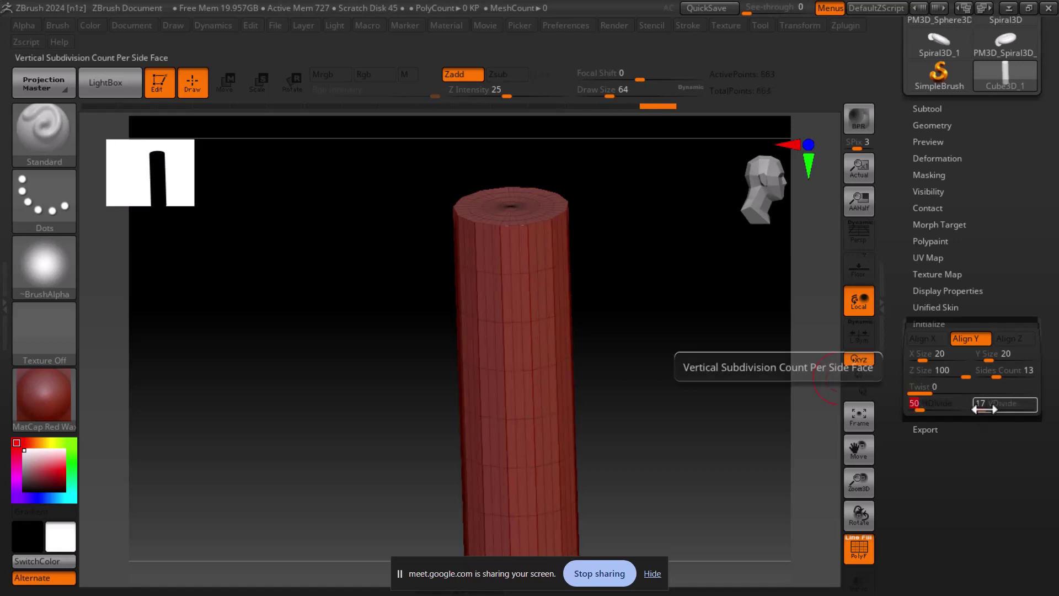
# Set HDivide to 78 and convert the cylinder into a PolyMesh3D.
pyautogui.moveTo(983, 409); pyautogui.dragTo(985, 410)
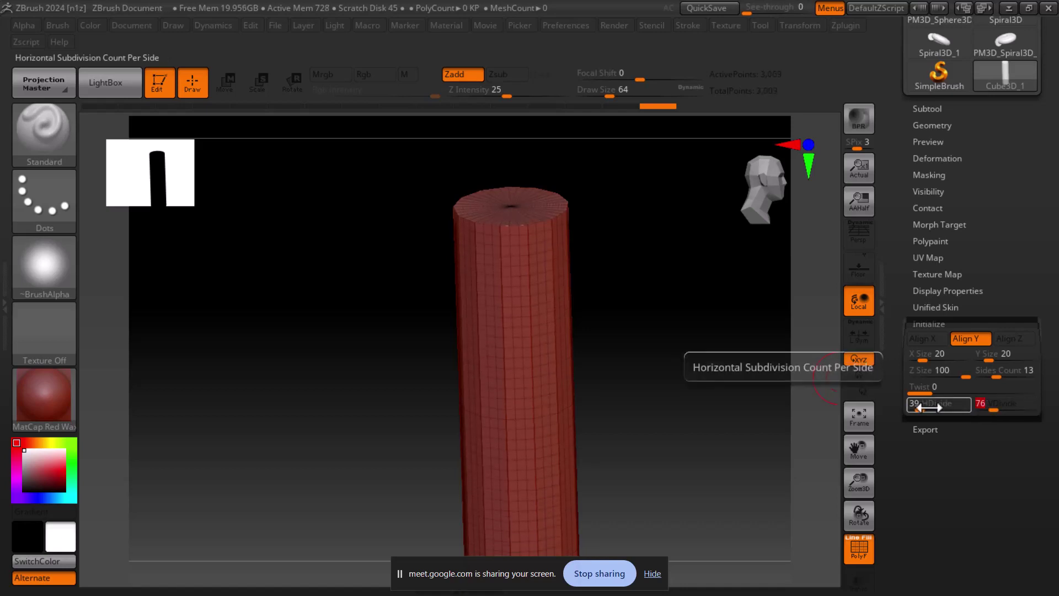
pyautogui.moveTo(919, 406); pyautogui.dragTo(927, 406)
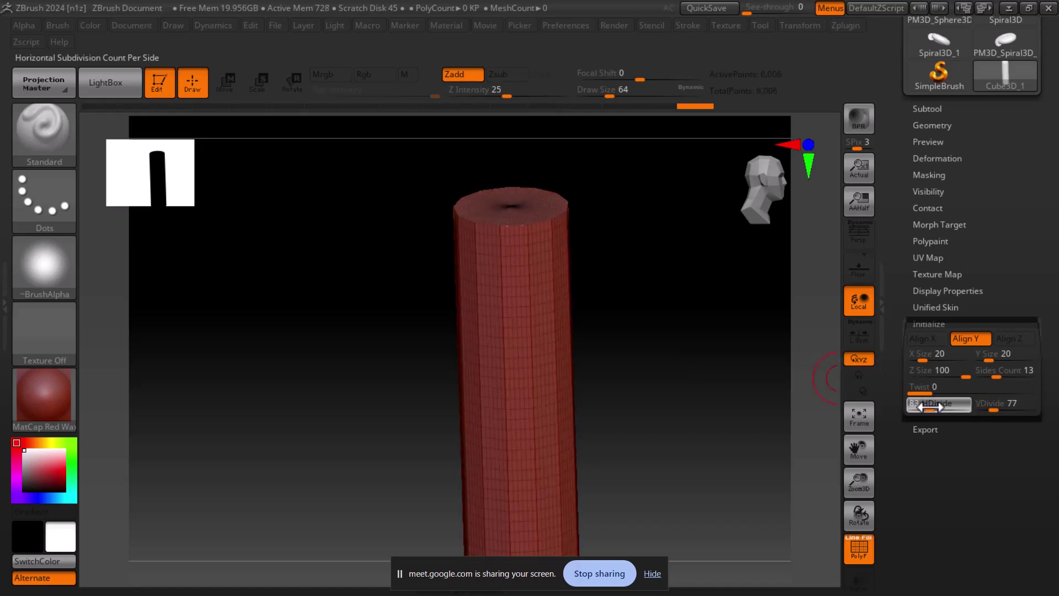
pyautogui.click(930, 406)
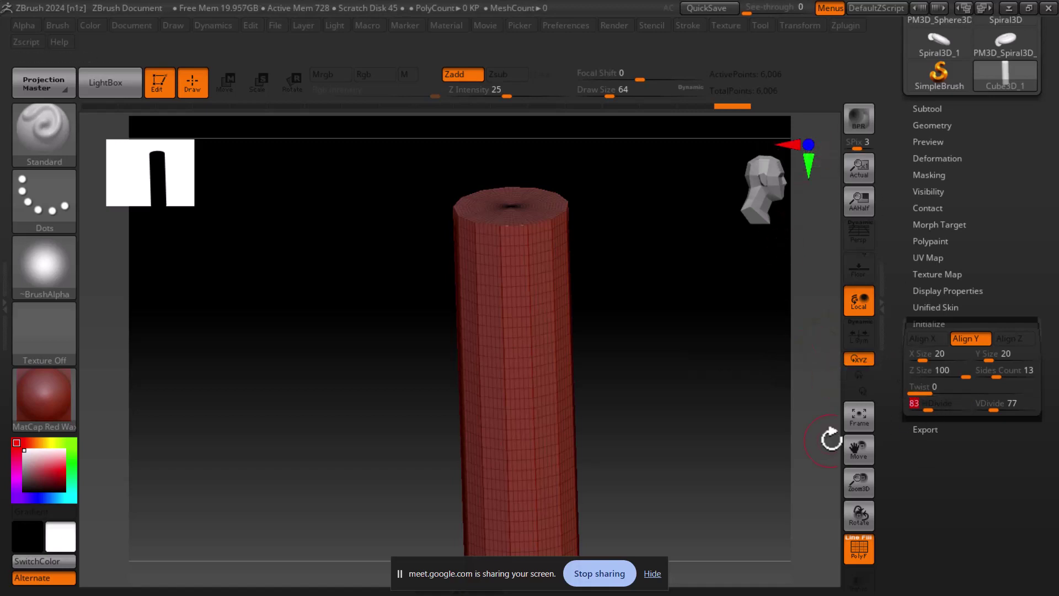
pyautogui.moveTo(684, 381)
pyautogui.mouseDown()
pyautogui.moveTo(687, 445)
pyautogui.moveTo(722, 383)
pyautogui.moveTo(572, 433)
pyautogui.moveTo(610, 327)
pyautogui.moveTo(728, 397)
pyautogui.moveTo(539, 516)
pyautogui.moveTo(629, 438)
pyautogui.mouseUp()
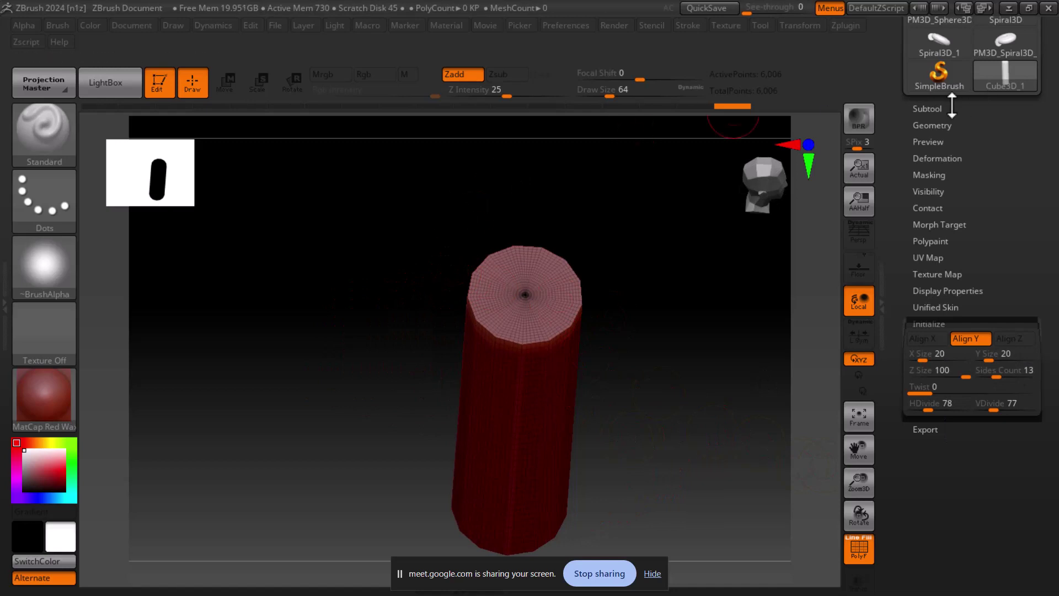
pyautogui.scroll(3, 907, 124)
pyautogui.scroll(2, 907, 124)
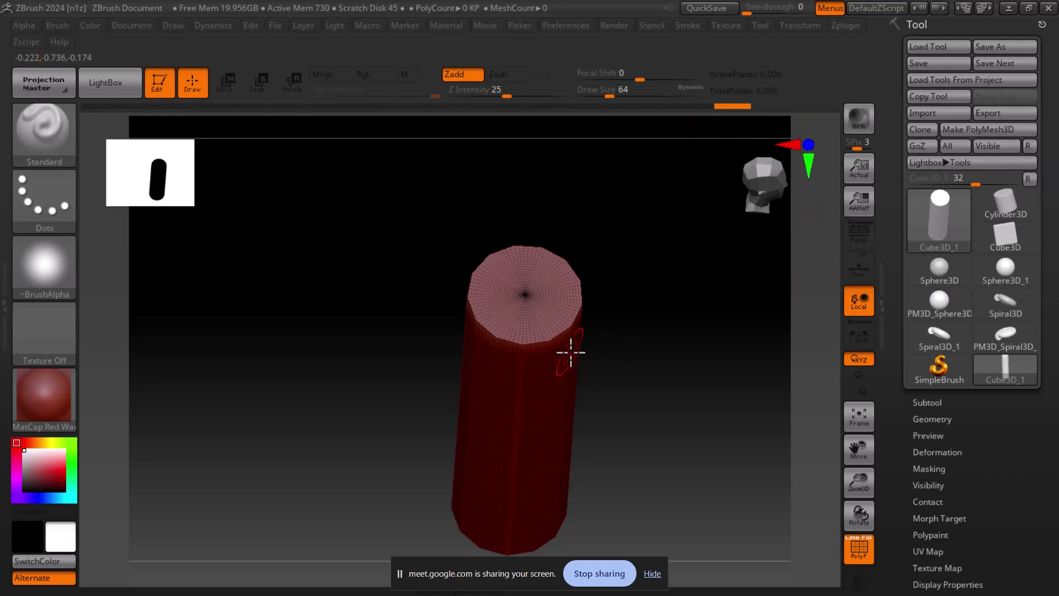
pyautogui.moveTo(632, 466); pyautogui.dragTo(657, 340)
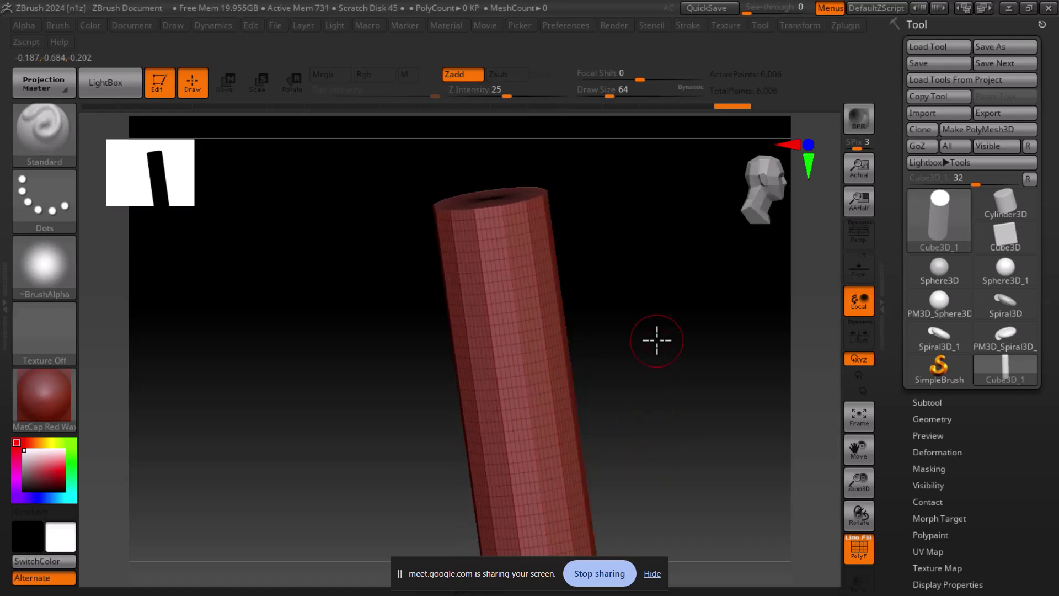
pyautogui.click(980, 130)
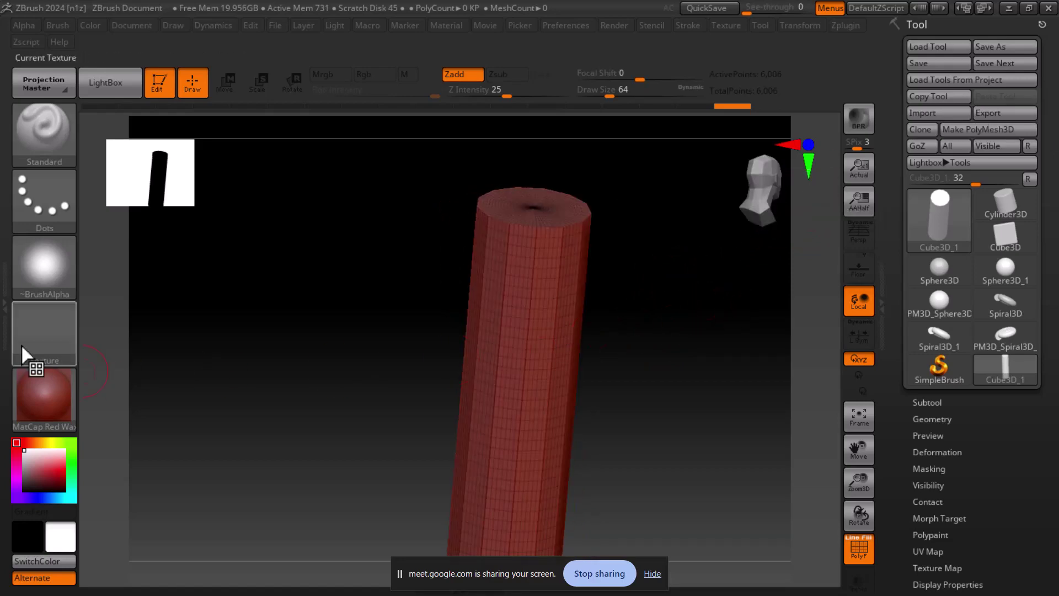
# Highlight the two Tool Palette description lines in the Chrome blog notes, then return to ZBrush.
pyautogui.hotkey('alt', 'Tab')
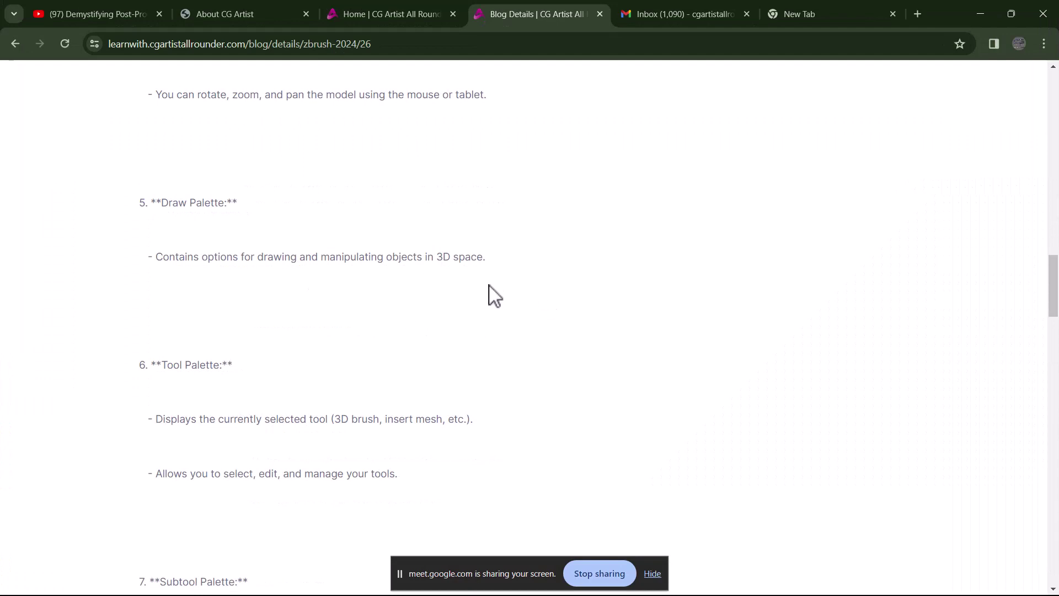
pyautogui.scroll(-1, 275, 315)
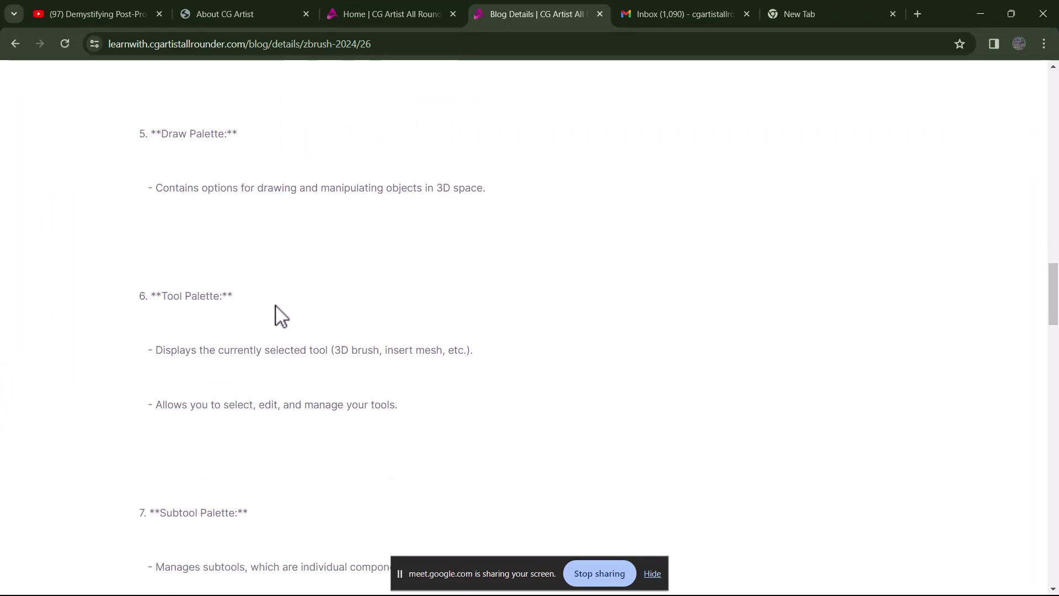
pyautogui.scroll(-1, 279, 314)
pyautogui.scroll(-1, 190, 312)
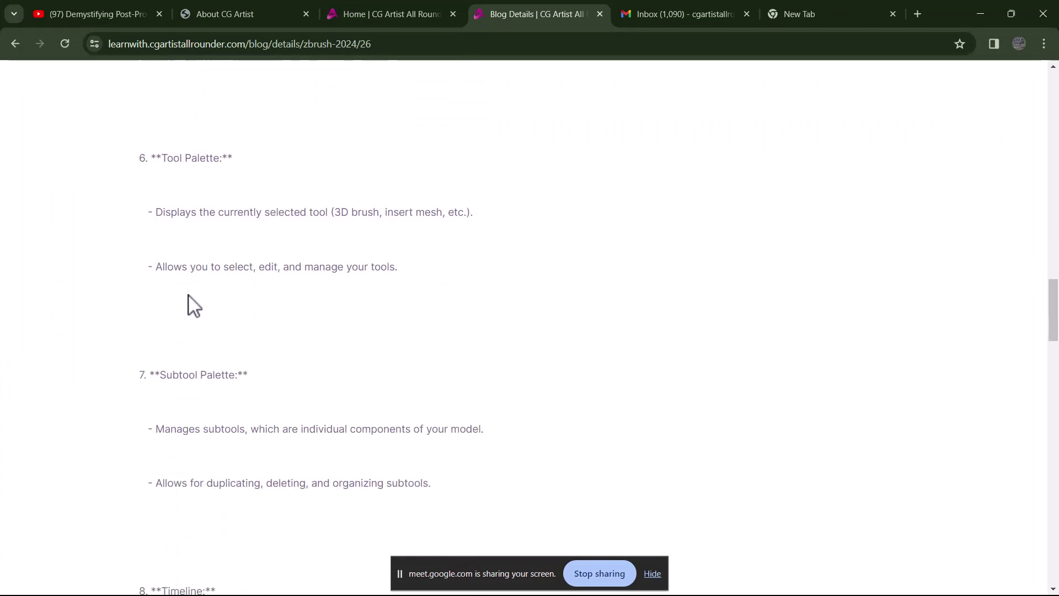
pyautogui.moveTo(144, 212)
pyautogui.mouseDown()
pyautogui.moveTo(459, 213)
pyautogui.moveTo(256, 240)
pyautogui.moveTo(213, 260)
pyautogui.moveTo(404, 261)
pyautogui.mouseUp()
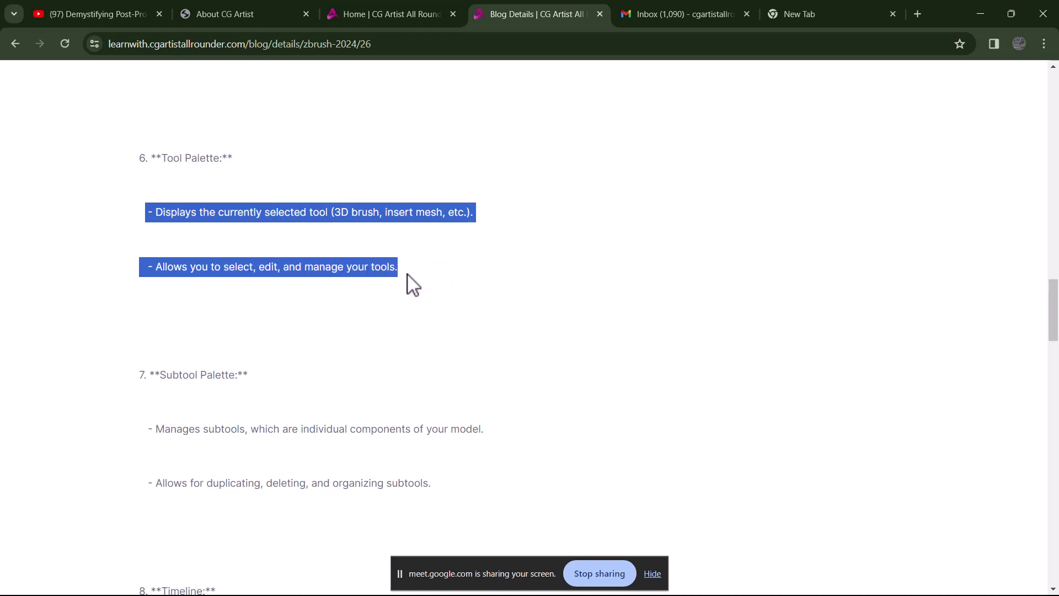
pyautogui.hotkey('alt', 'Tab')
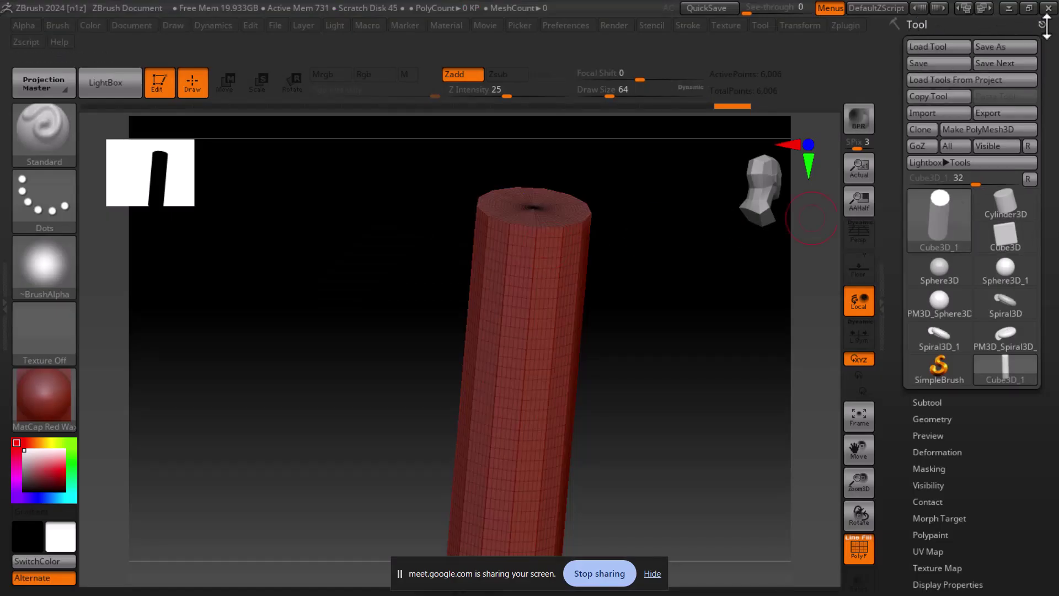
# Pull the Tool palette out of the right tray and close the right tray.
pyautogui.moveTo(1046, 25); pyautogui.dragTo(1044, 25)
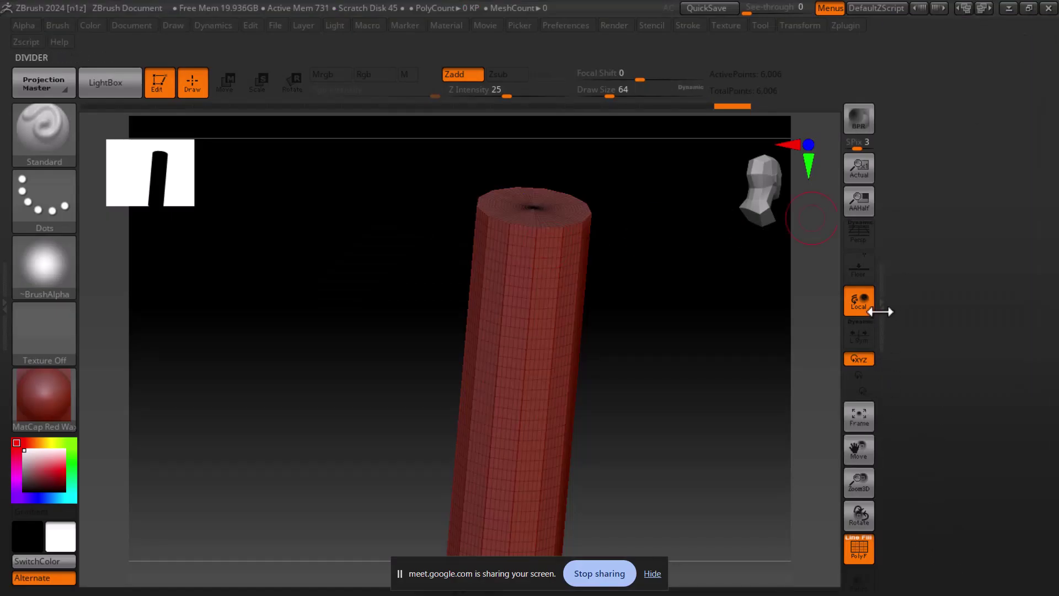
pyautogui.moveTo(881, 306); pyautogui.dragTo(1051, 300)
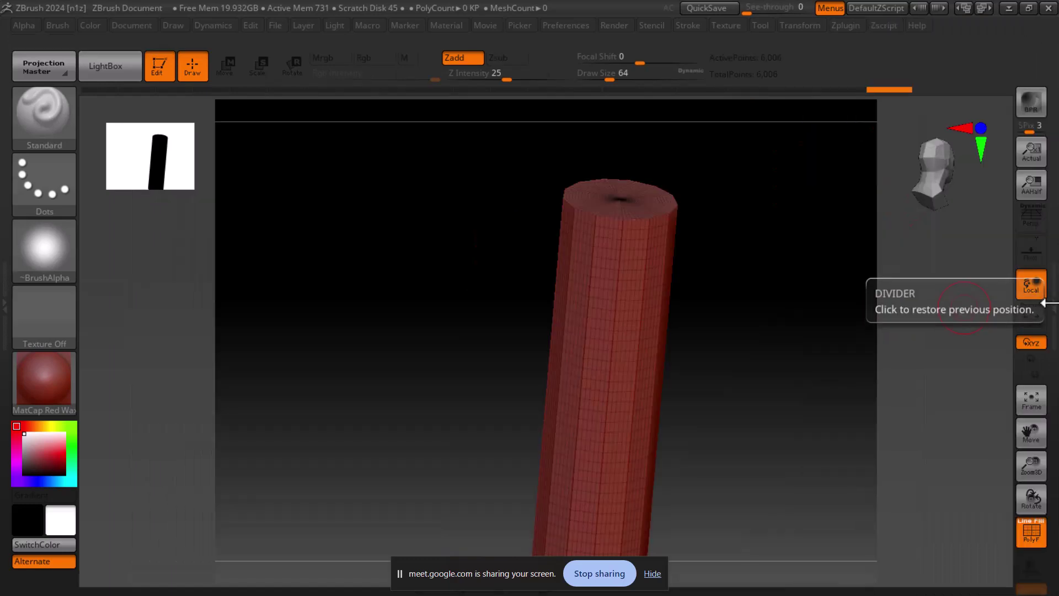
pyautogui.click(1043, 305)
pyautogui.click(883, 315)
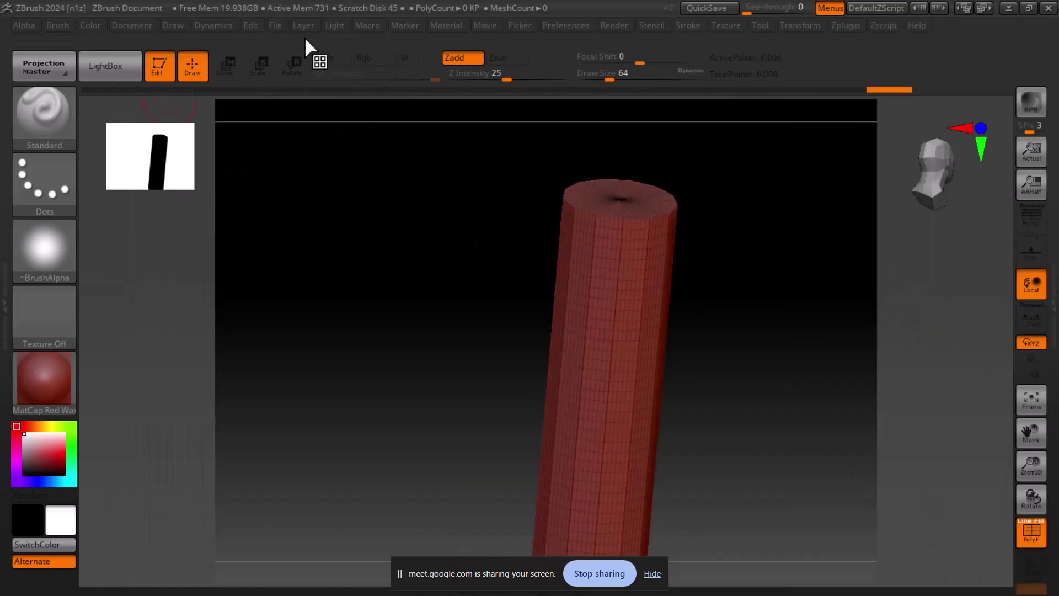
# Dock the Tool palette in the left tray.
pyautogui.click(759, 26)
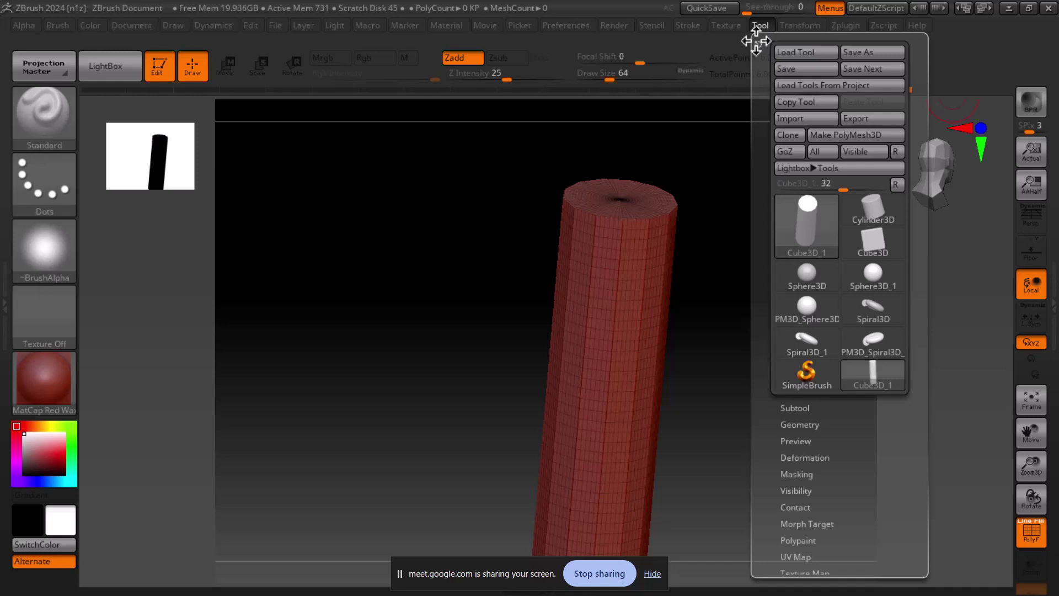
pyautogui.click(756, 42)
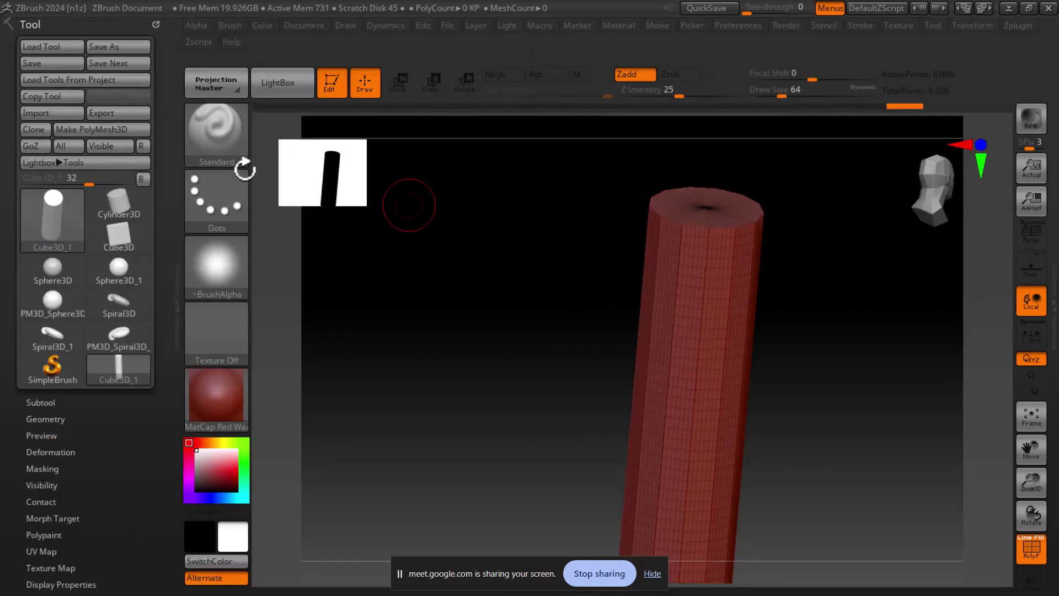
pyautogui.click(155, 24)
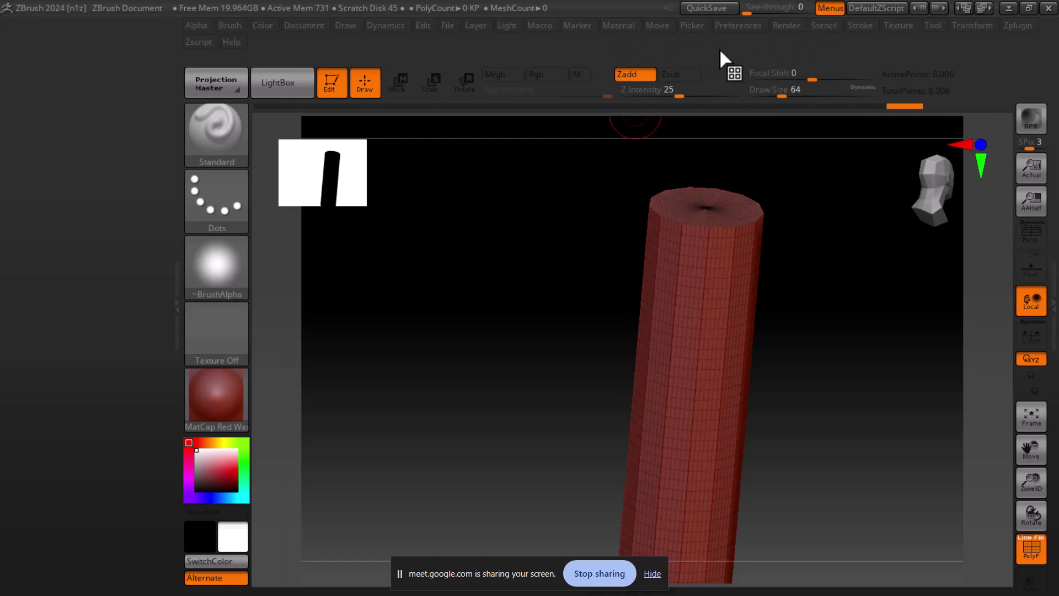
pyautogui.click(934, 26)
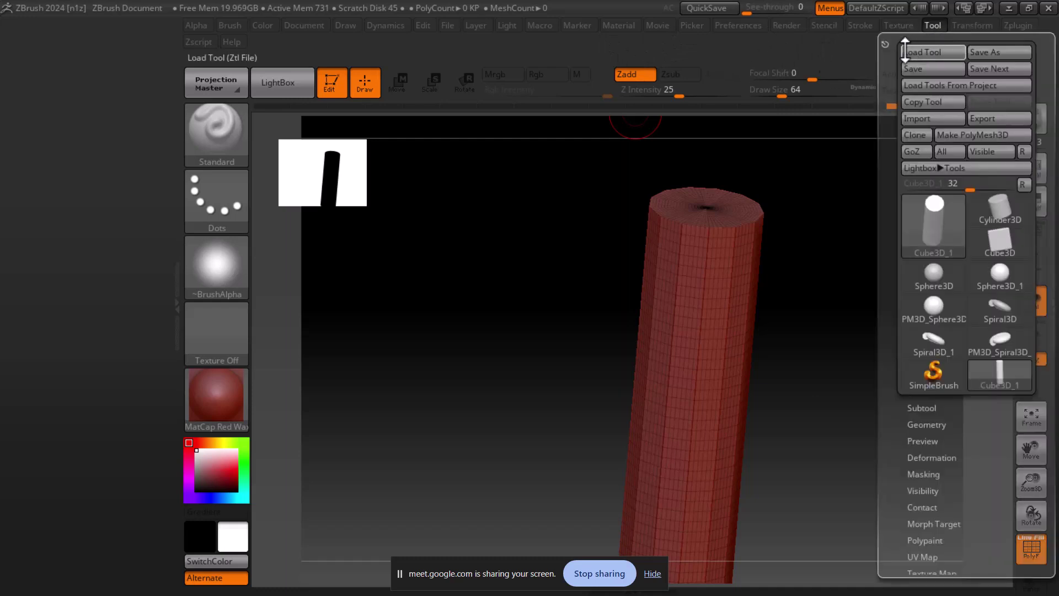
pyautogui.click(888, 45)
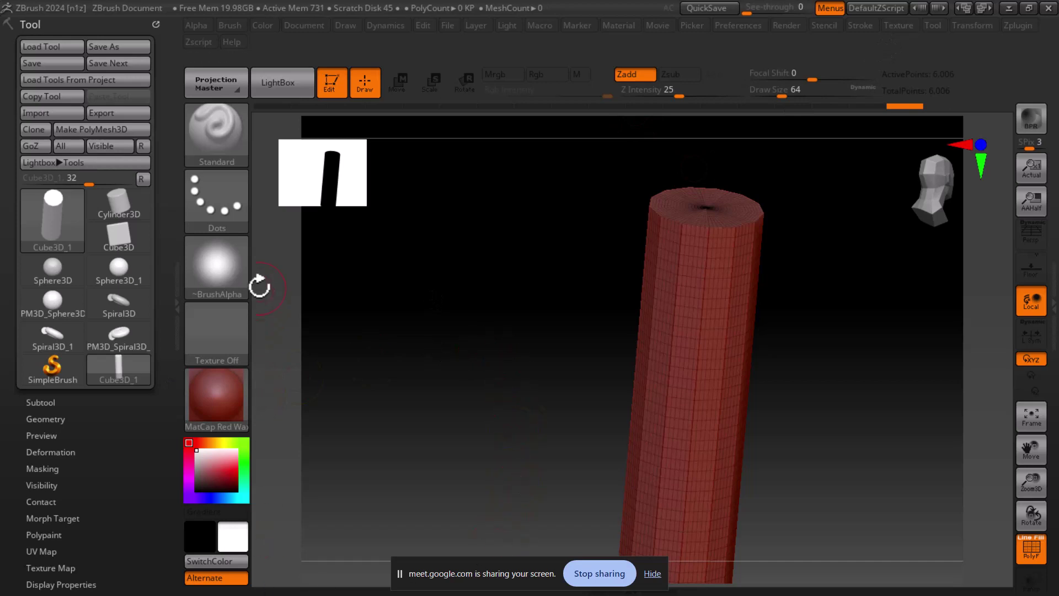
pyautogui.click(58, 47)
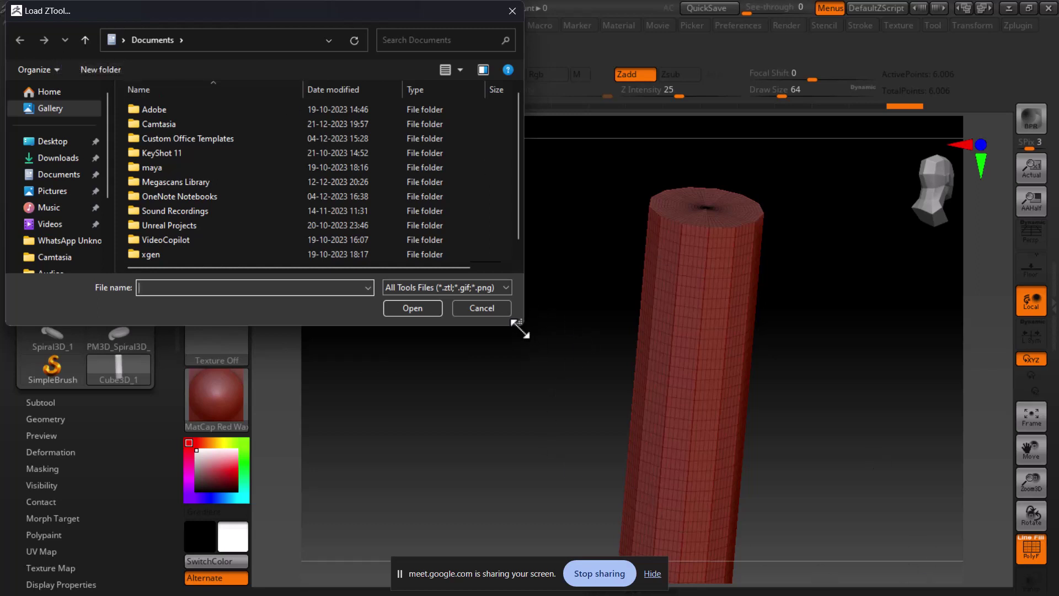
pyautogui.moveTo(518, 318); pyautogui.dragTo(751, 422)
pyautogui.click(728, 386)
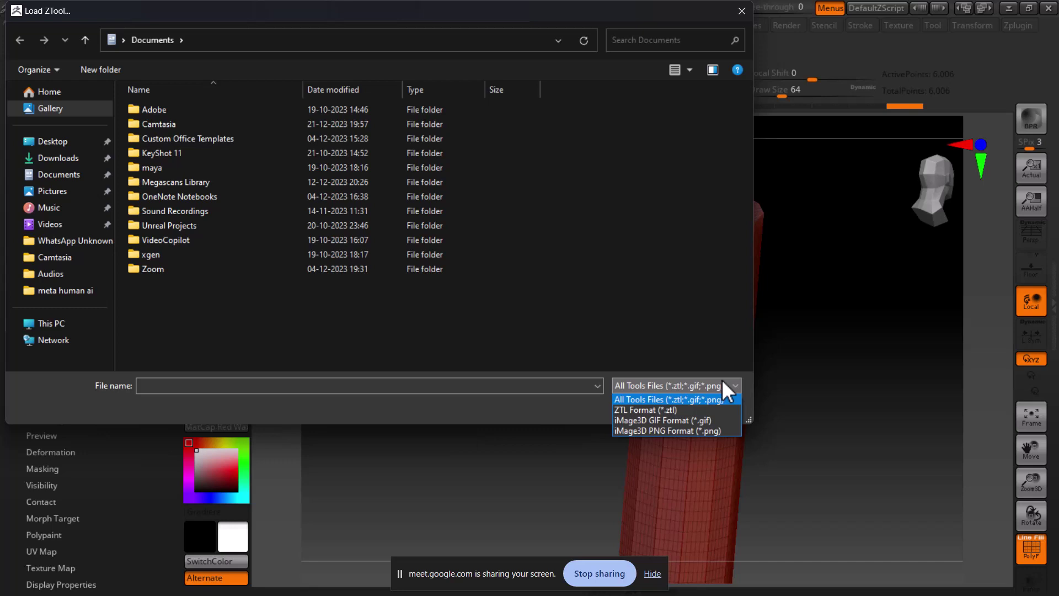
pyautogui.click(734, 9)
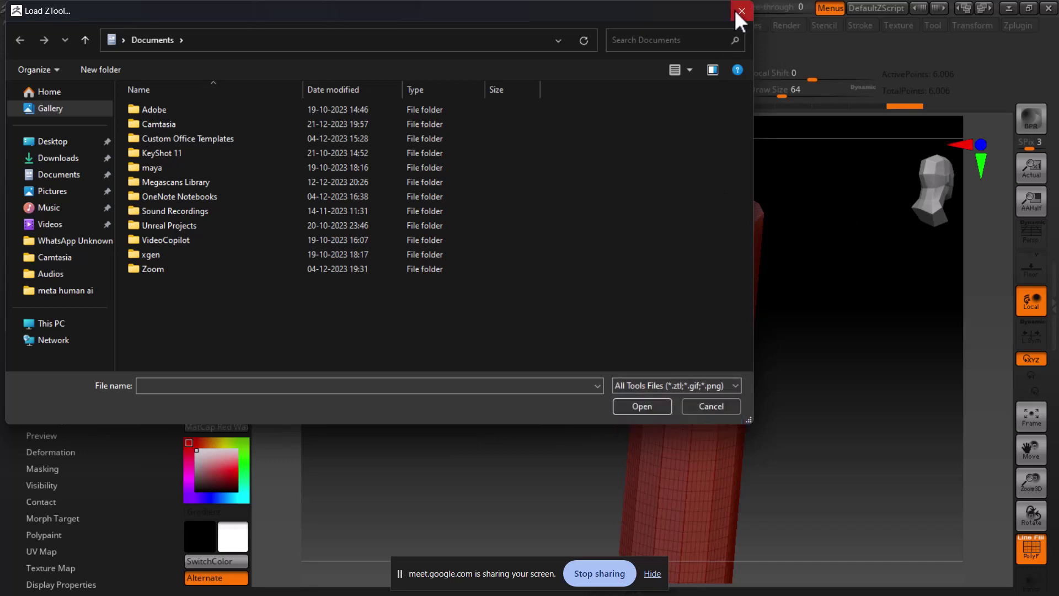
pyautogui.click(734, 9)
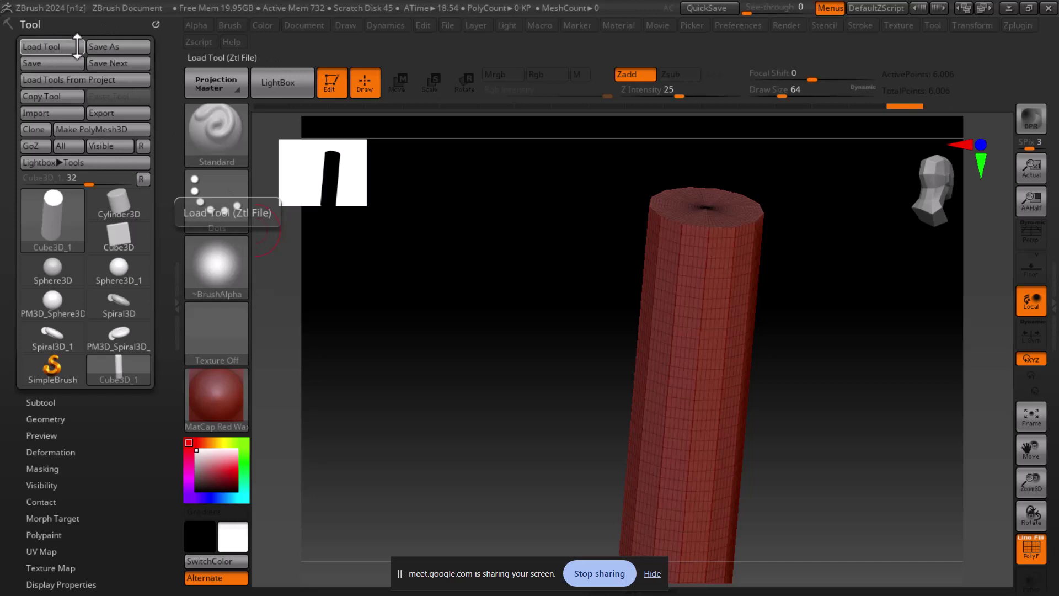
# Create a 'zbrush 8.30' folder on the Desktop and save Cube3D_1 there as a tool file.
pyautogui.click(66, 61)
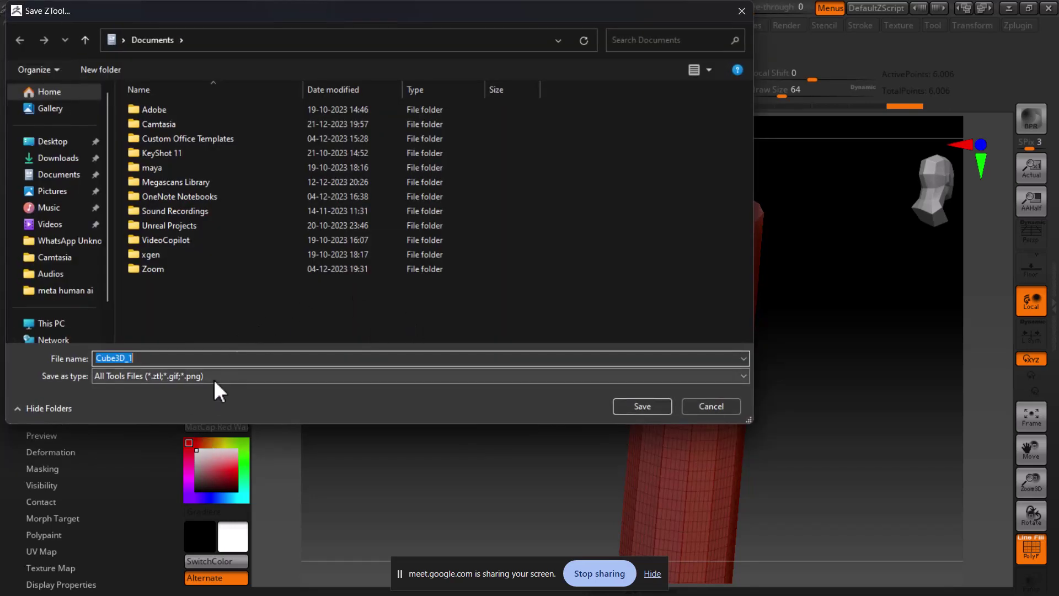
pyautogui.click(45, 145)
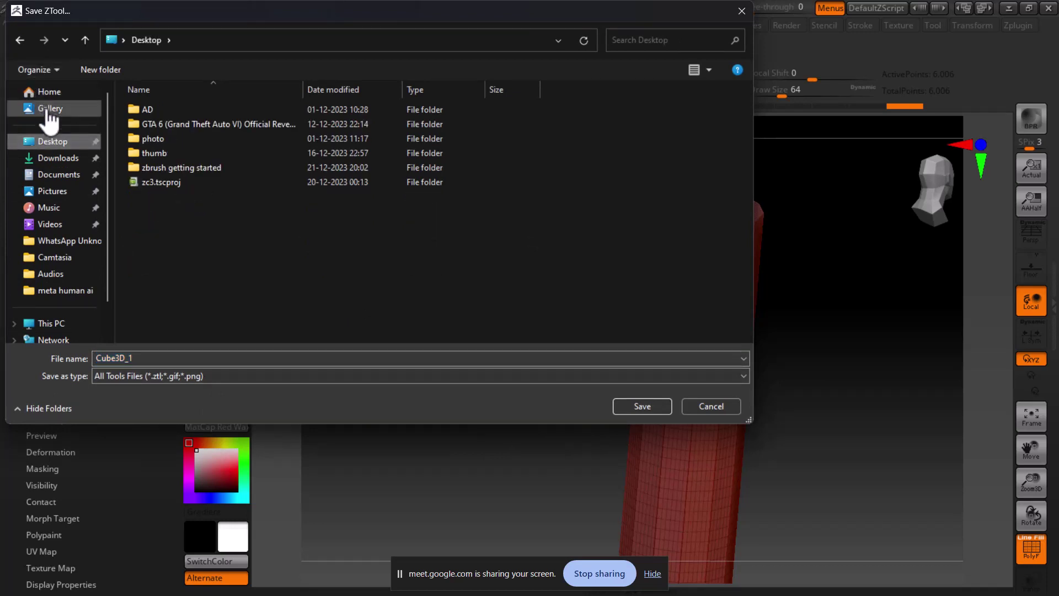
pyautogui.click(81, 68)
pyautogui.write('zb')
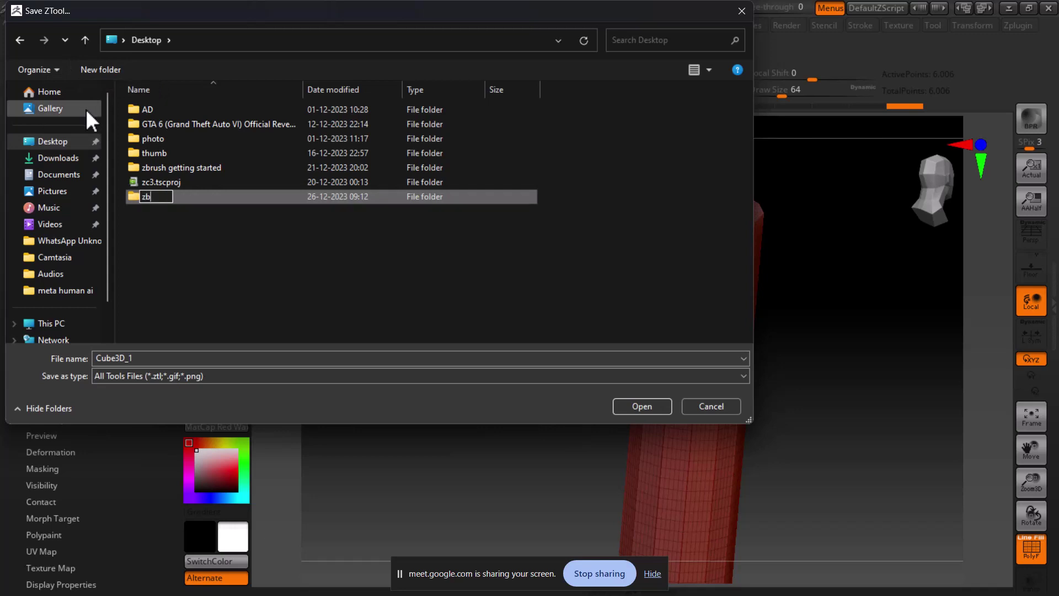
pyautogui.write('rush')
pyautogui.write(' 8')
pyautogui.write('.30')
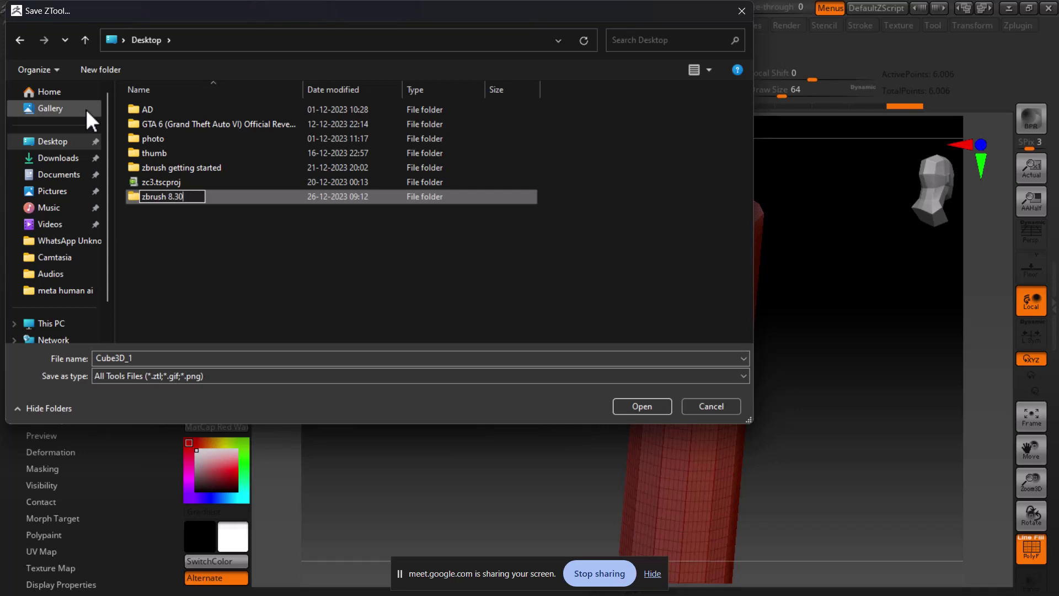
pyautogui.press('Return')
pyautogui.press('Return')
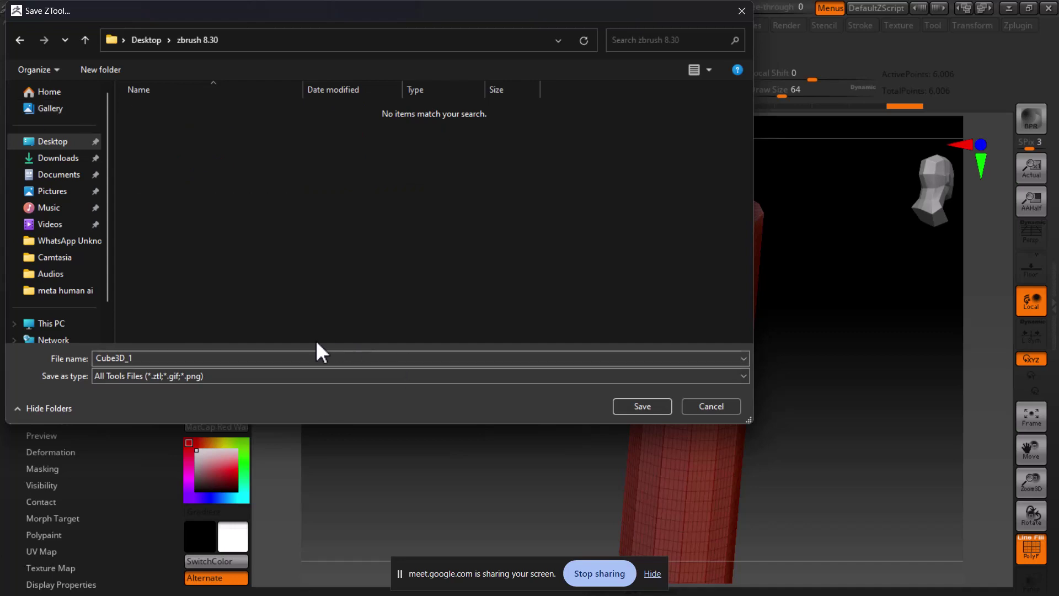
pyautogui.click(654, 403)
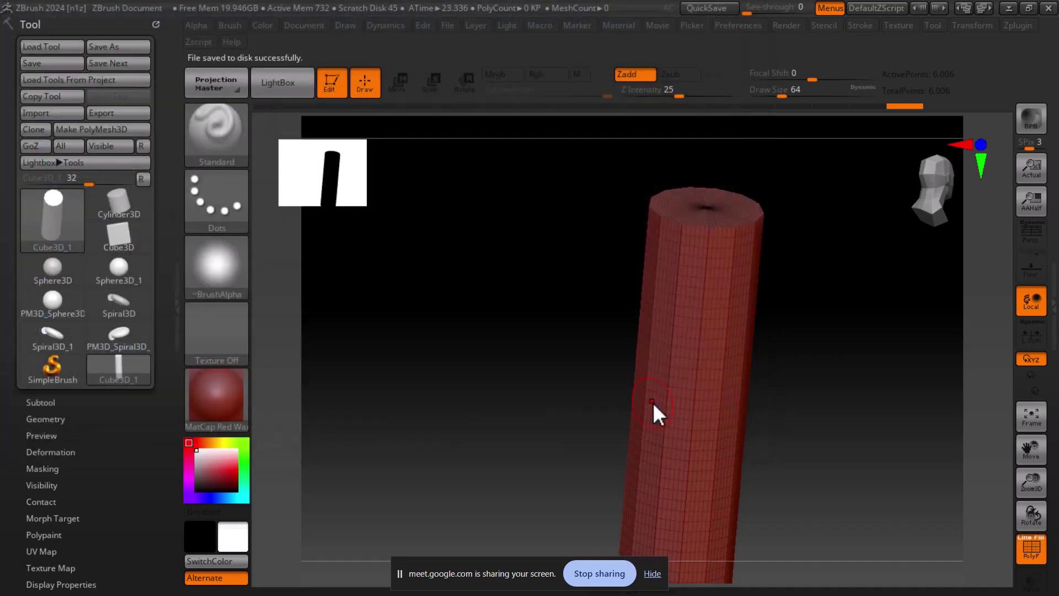
pyautogui.click(38, 44)
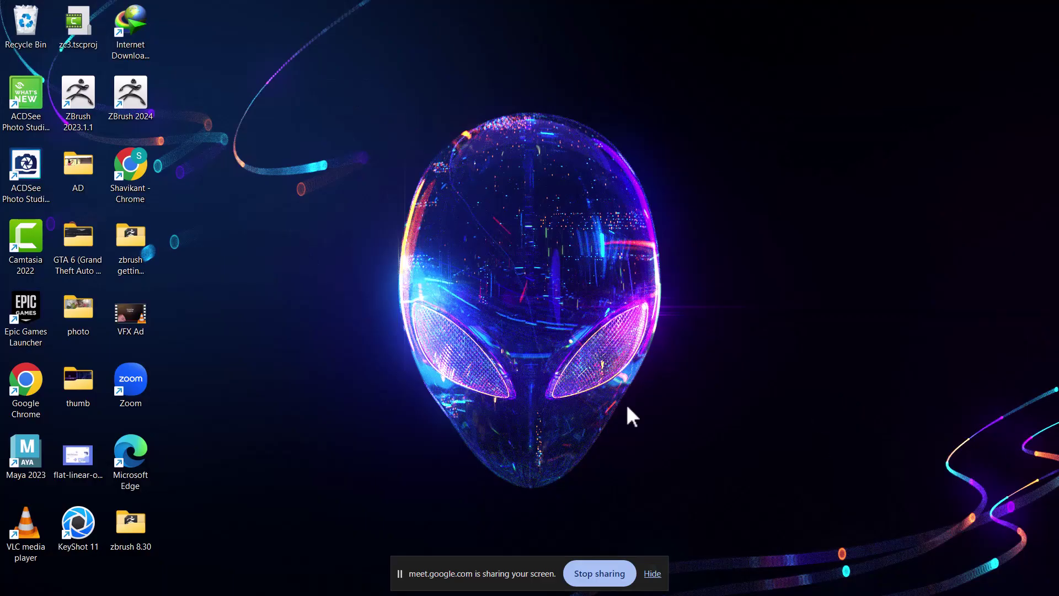
# Open the zbrush 8.30 folder full-screen and select the Cube3D_1 tool file.
pyautogui.doubleClick(135, 520)
pyautogui.click(758, 48)
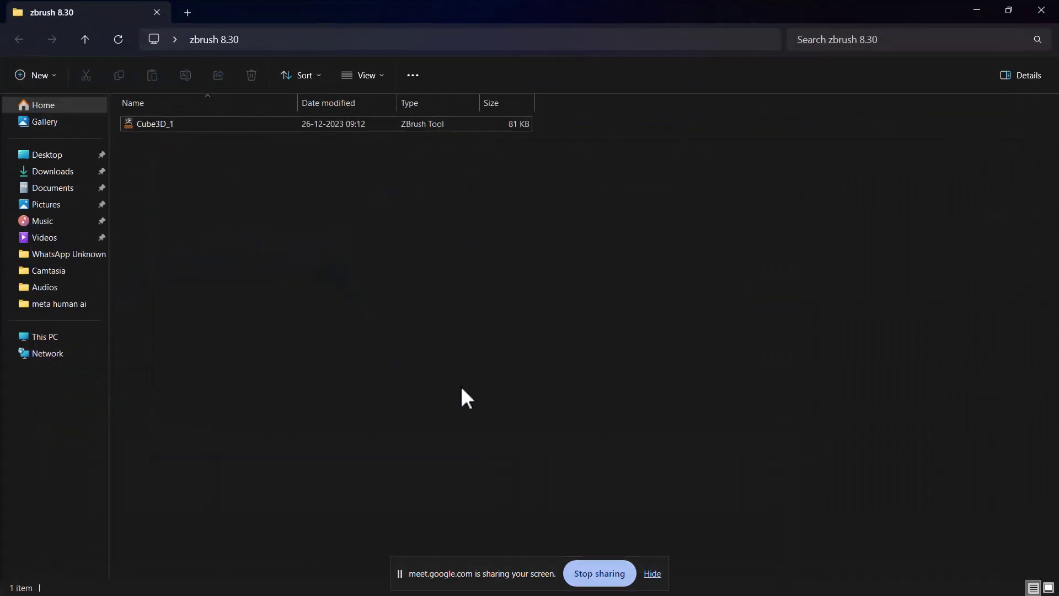
pyautogui.click(196, 124)
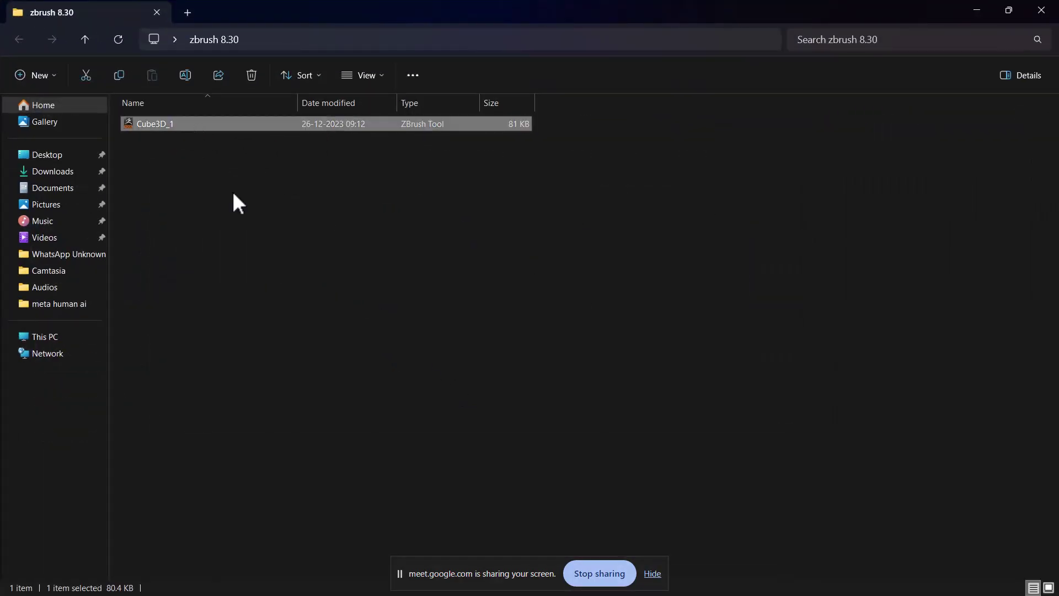
# Check Cube3D_1's Details and General properties, confirming an 80.4 KB .ztl file.
pyautogui.rightClick(166, 124)
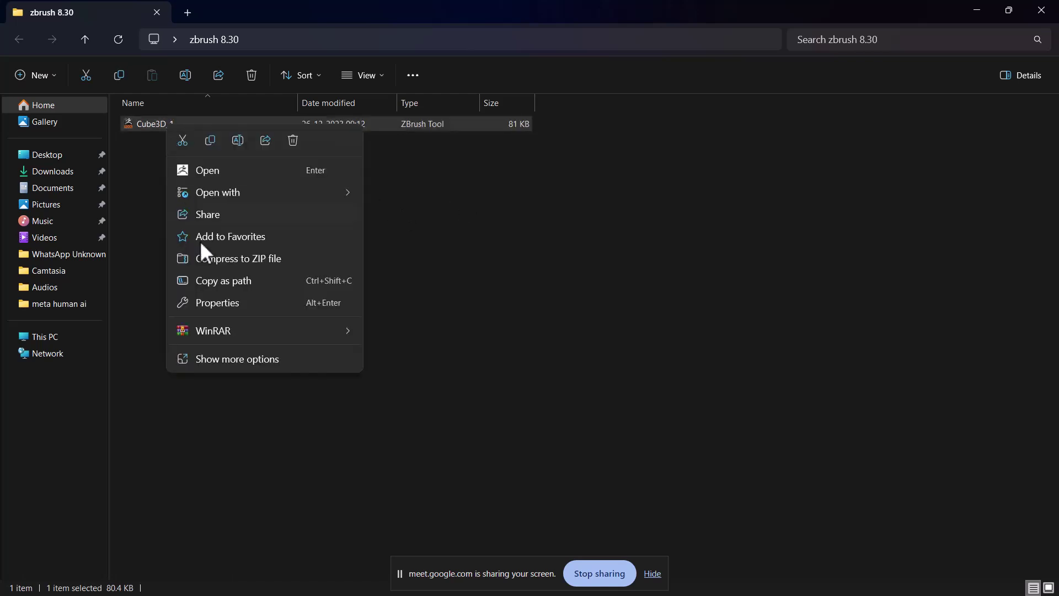
pyautogui.click(238, 311)
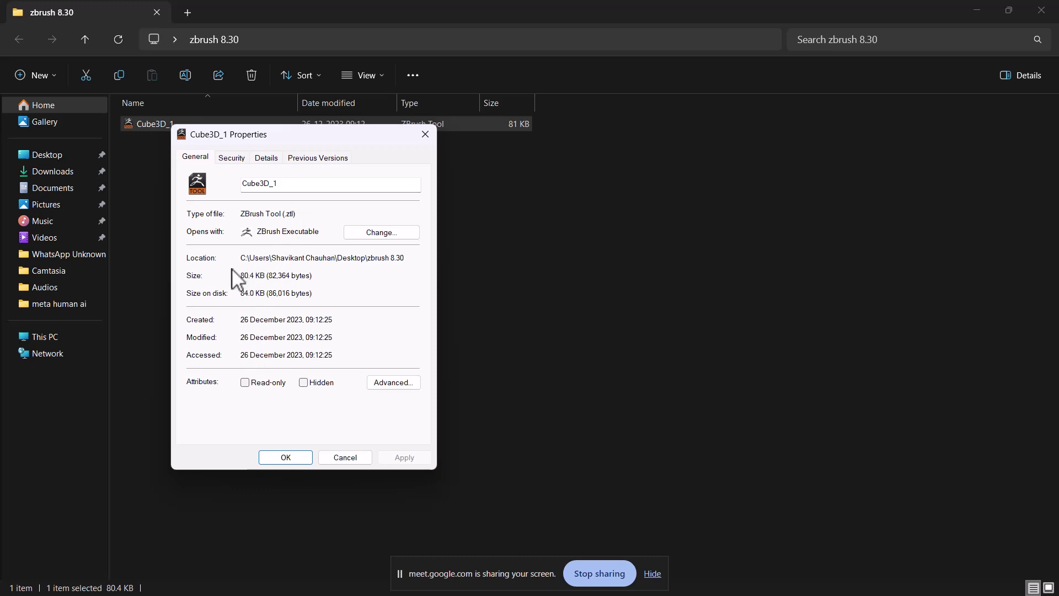
pyautogui.click(266, 158)
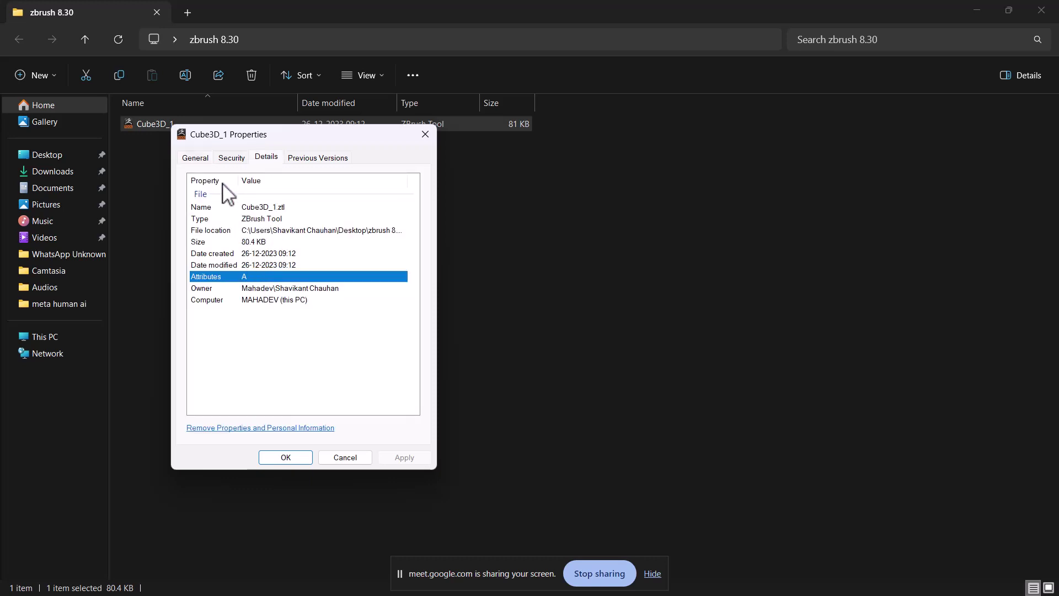
pyautogui.click(194, 157)
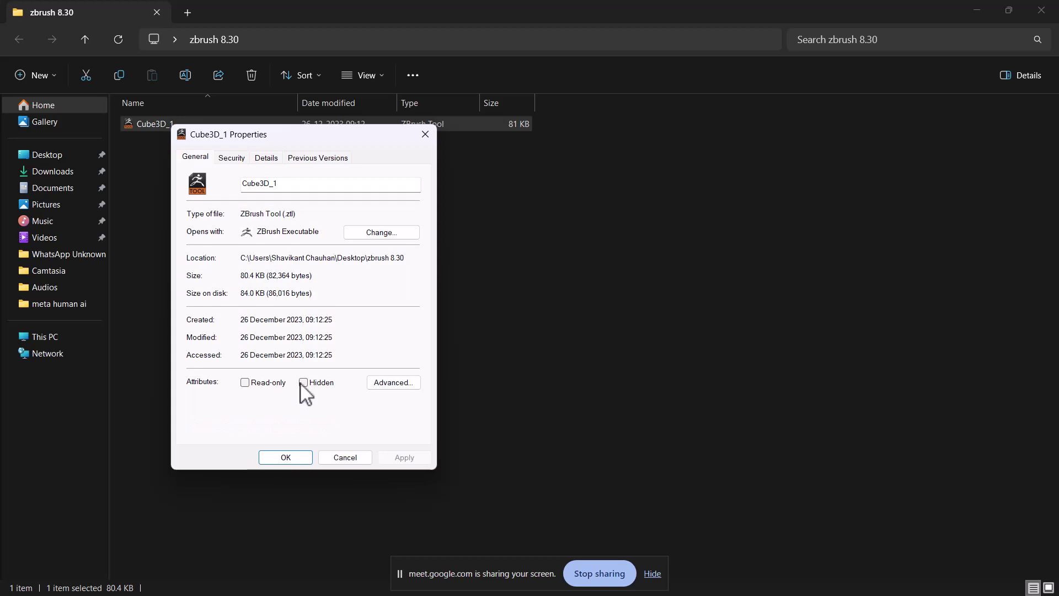
pyautogui.click(348, 458)
pyautogui.hotkey('alt', 'Tab')
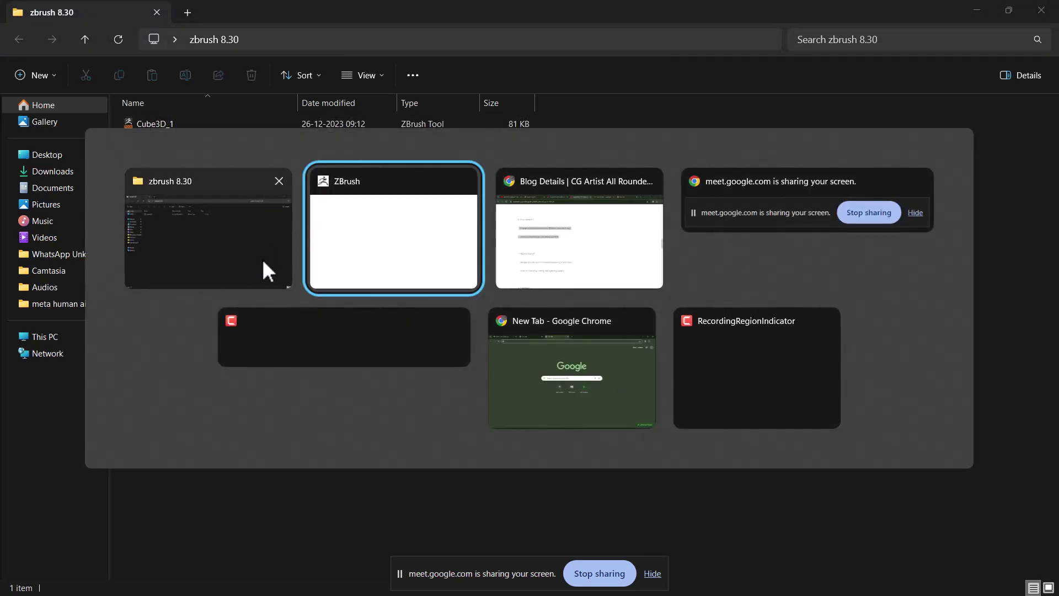
# Switch the active tool to Cube3D, then load Cube3D_1.ztl from disk and tumble the column.
pyautogui.click(390, 254)
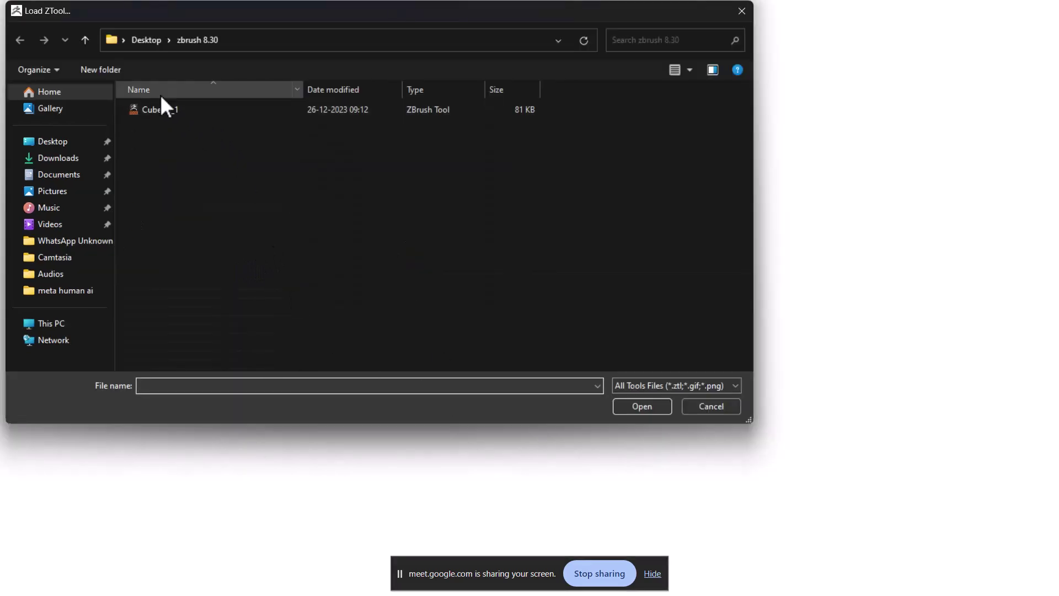
pyautogui.click(718, 408)
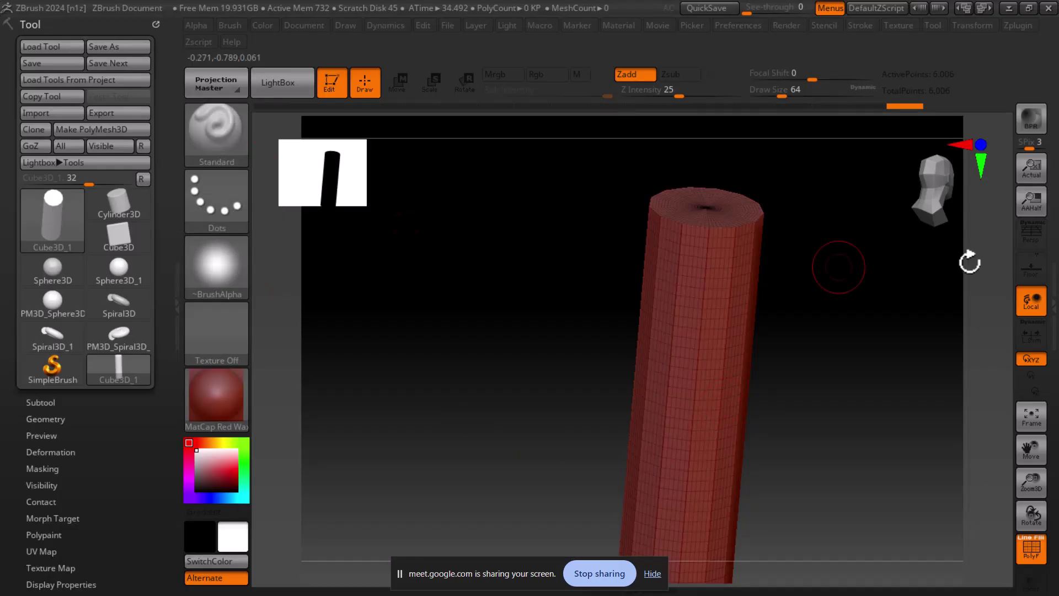
pyautogui.click(119, 235)
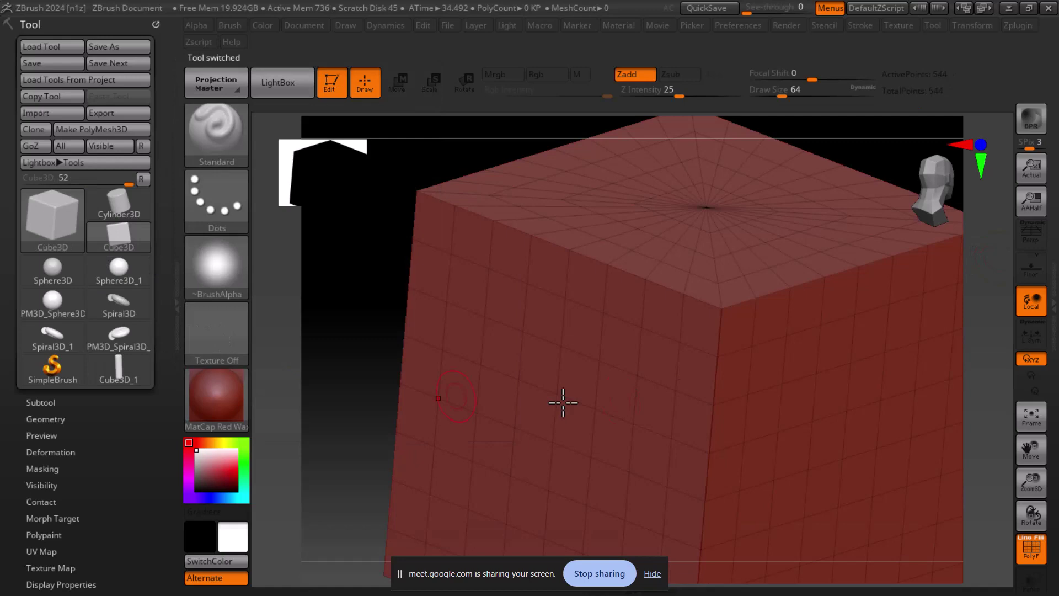
pyautogui.click(41, 46)
pyautogui.doubleClick(159, 113)
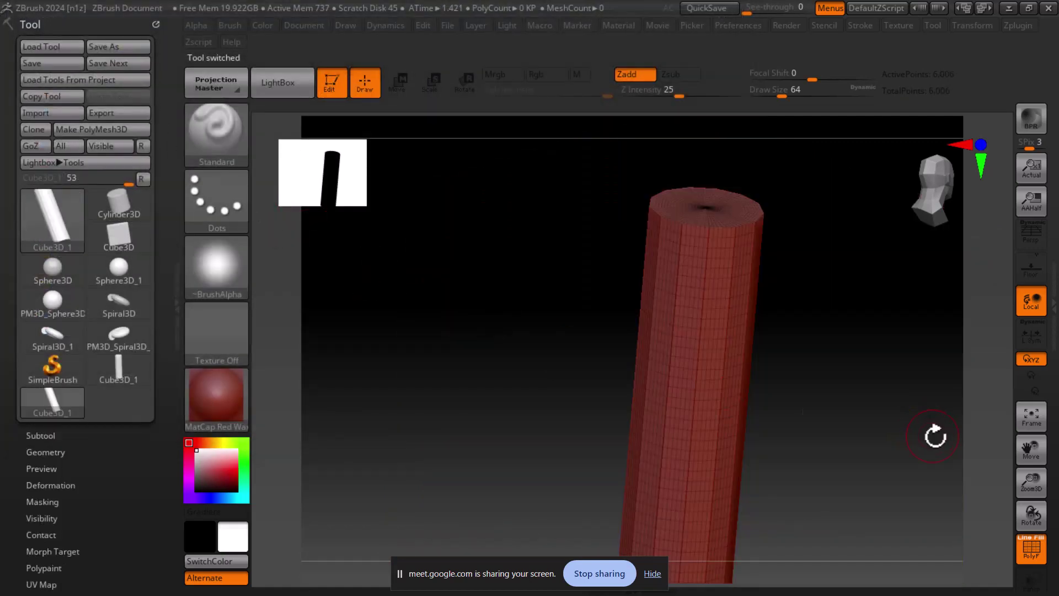
pyautogui.moveTo(936, 433)
pyautogui.mouseDown()
pyautogui.moveTo(870, 421)
pyautogui.moveTo(892, 419)
pyautogui.moveTo(898, 445)
pyautogui.moveTo(875, 421)
pyautogui.mouseUp()
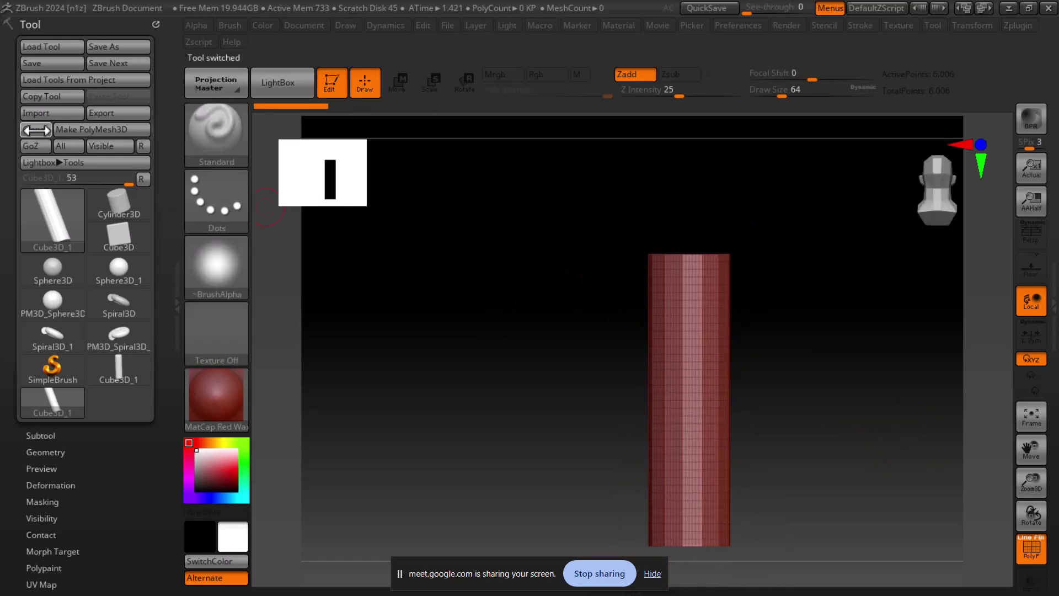
# Browse the importable 3D file formats in Tool > Import, then cancel the import.
pyautogui.click(50, 114)
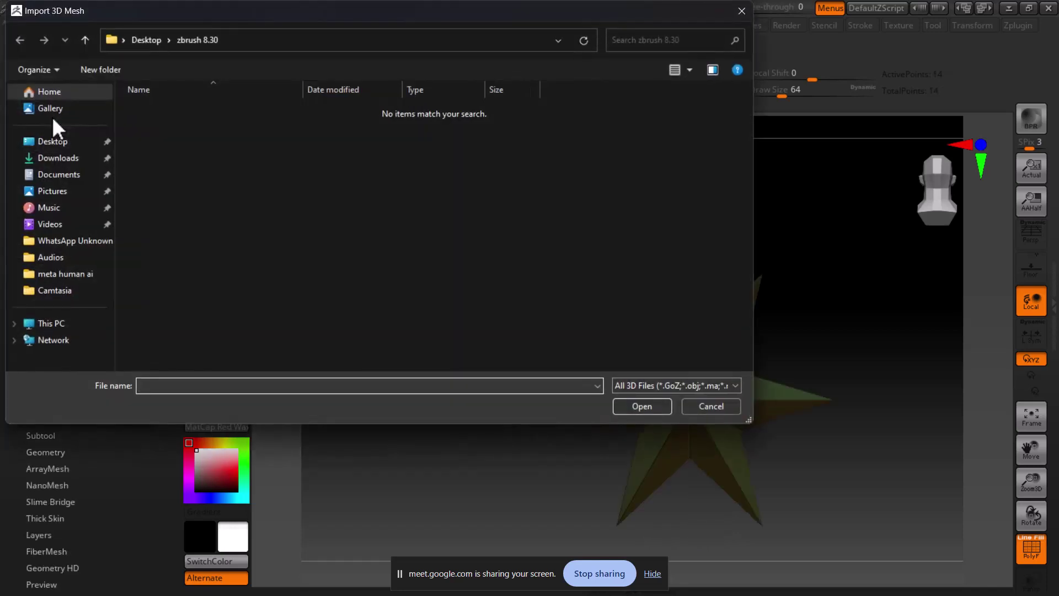
pyautogui.click(719, 386)
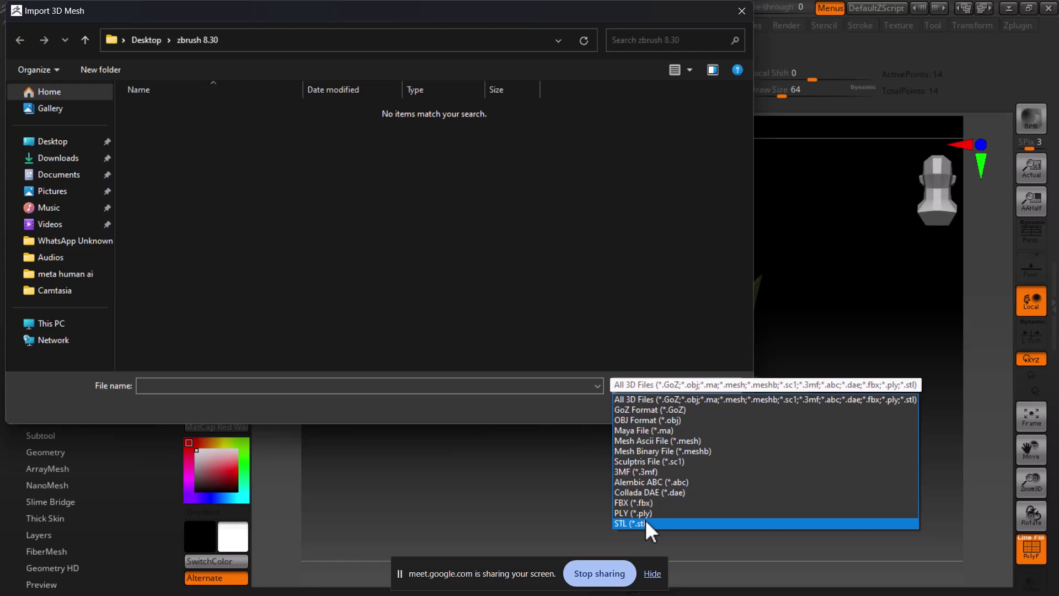
pyautogui.click(581, 203)
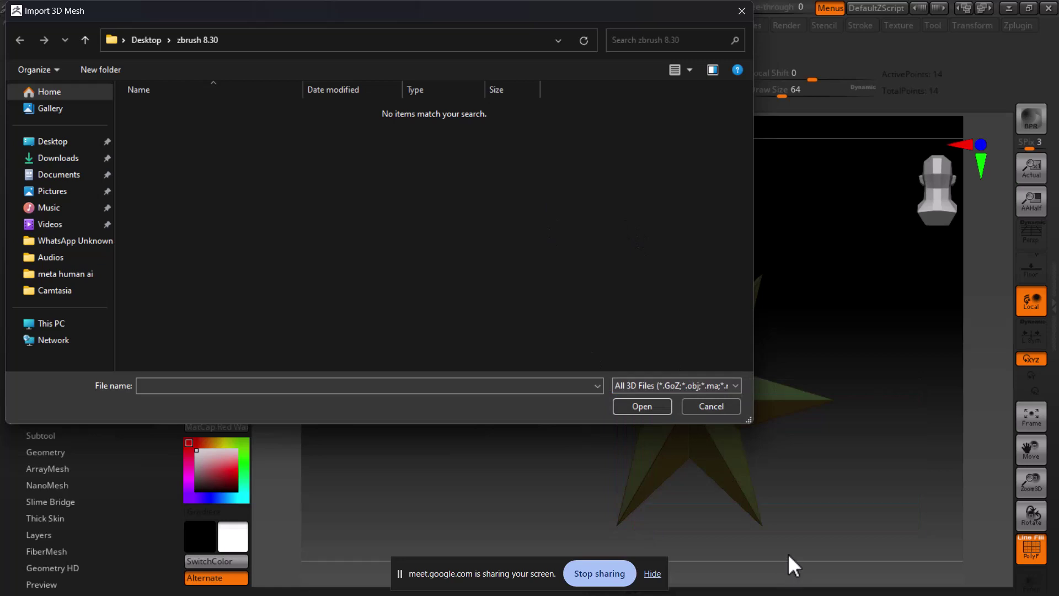
pyautogui.click(717, 404)
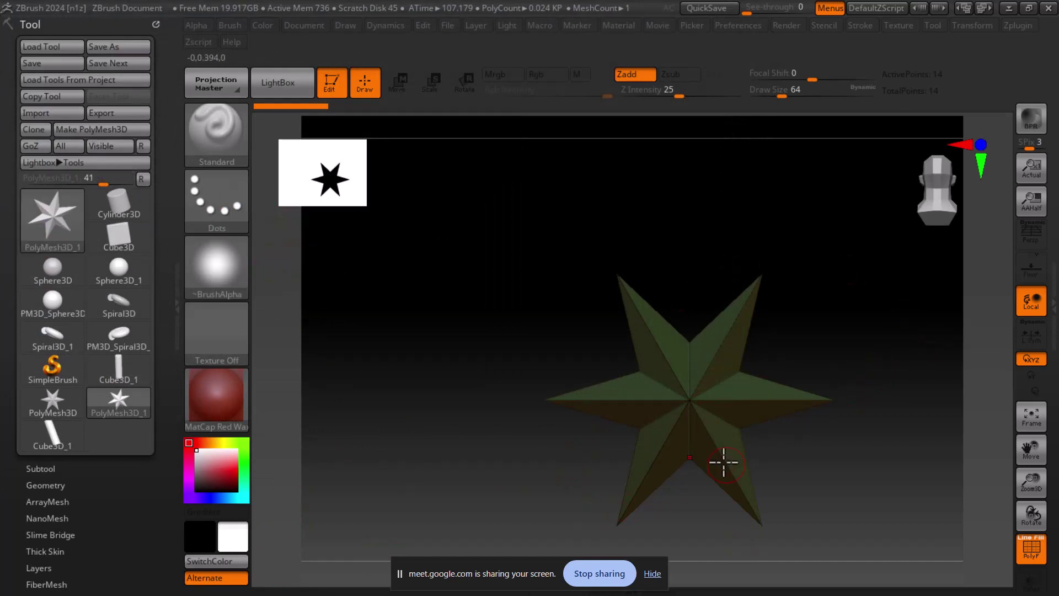
pyautogui.hotkey('alt', 'Tab')
pyautogui.hotkey('alt', 'Tab')
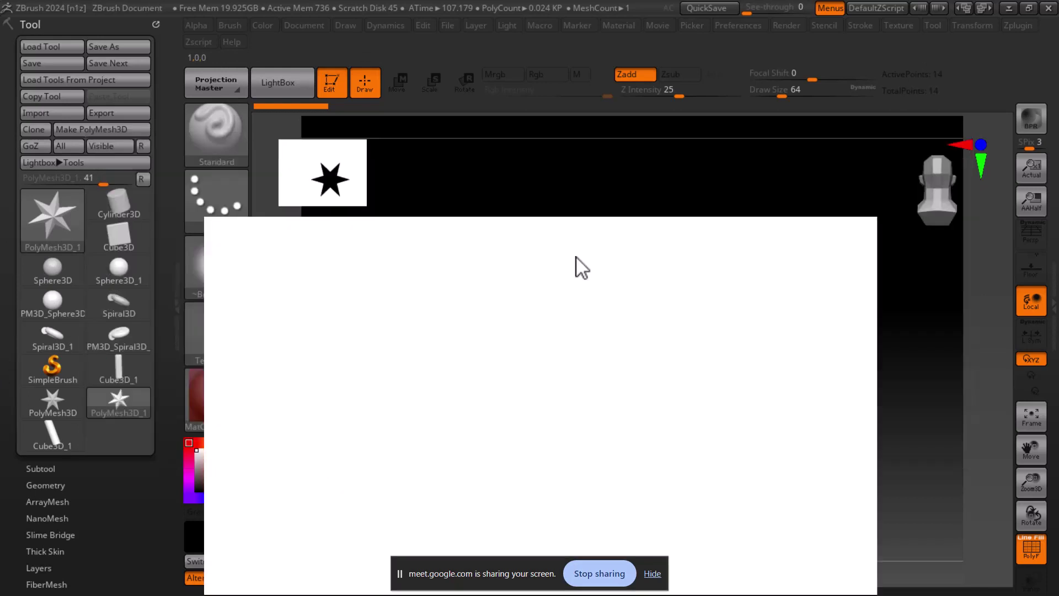
# Highlight the blog's Subtool Palette heading and description, then expand ZBrush's Subtool section.
pyautogui.scroll(-1, 384, 395)
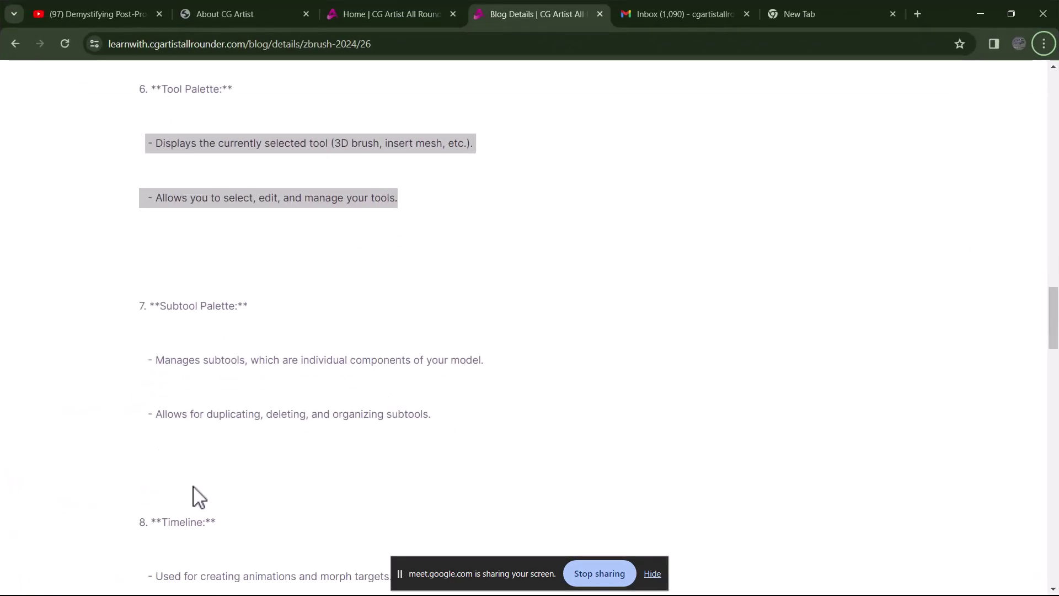
pyautogui.moveTo(154, 306); pyautogui.dragTo(216, 306)
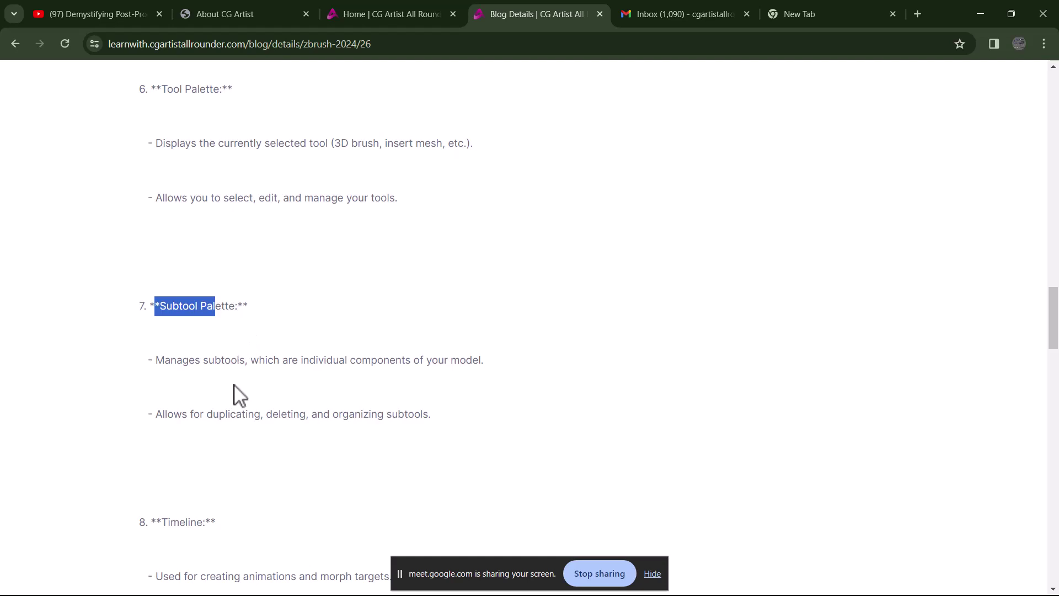
pyautogui.moveTo(165, 360); pyautogui.dragTo(476, 362)
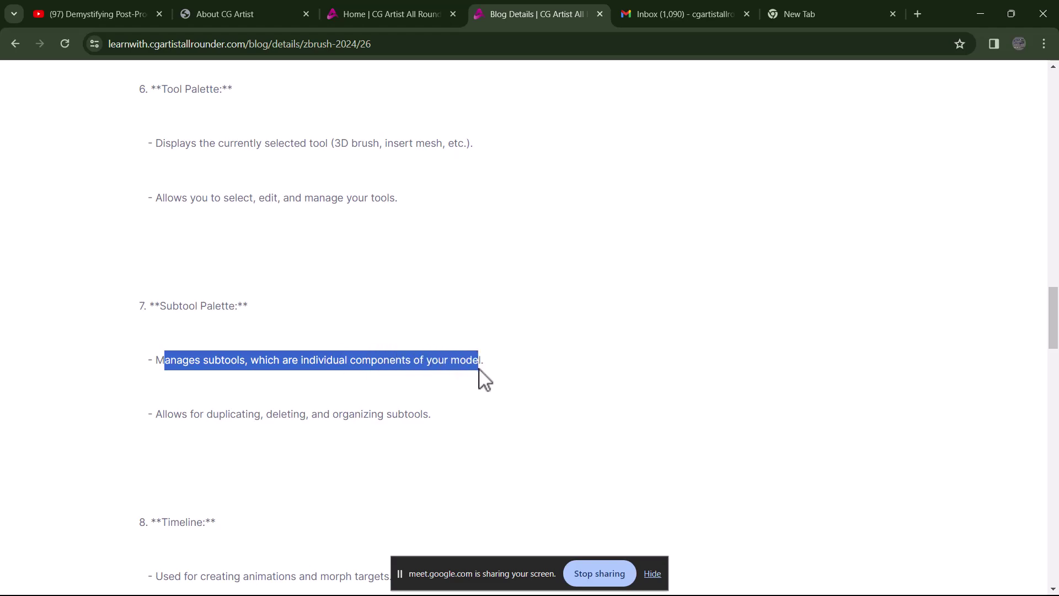
pyautogui.hotkey('alt', 'Tab')
pyautogui.click(41, 469)
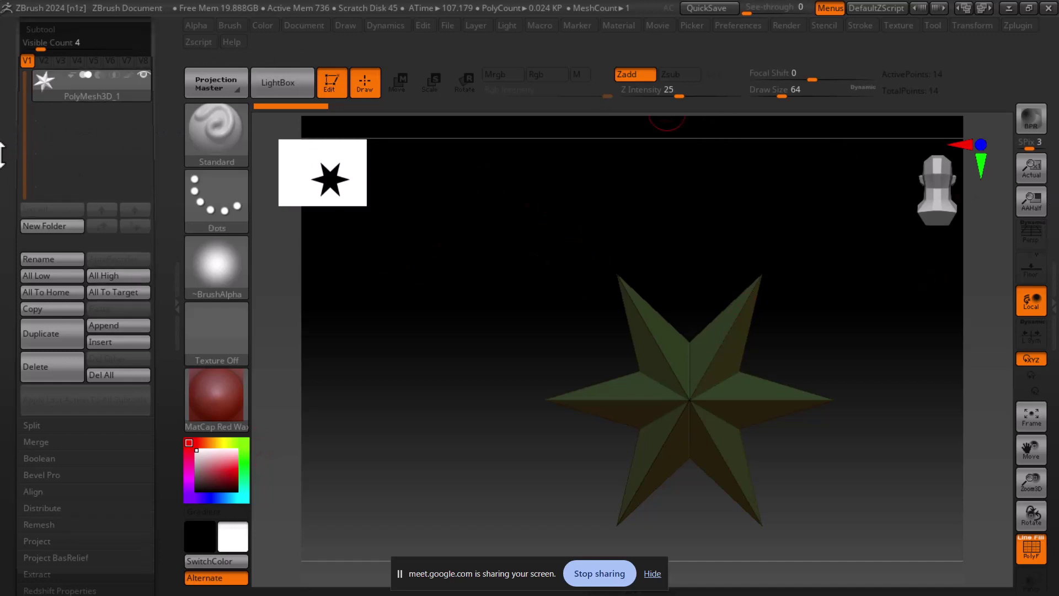
# Make Cylinder3D the active tool and rotate it in the viewport.
pyautogui.moveTo(4, 166); pyautogui.dragTo(3, 298)
pyautogui.click(117, 203)
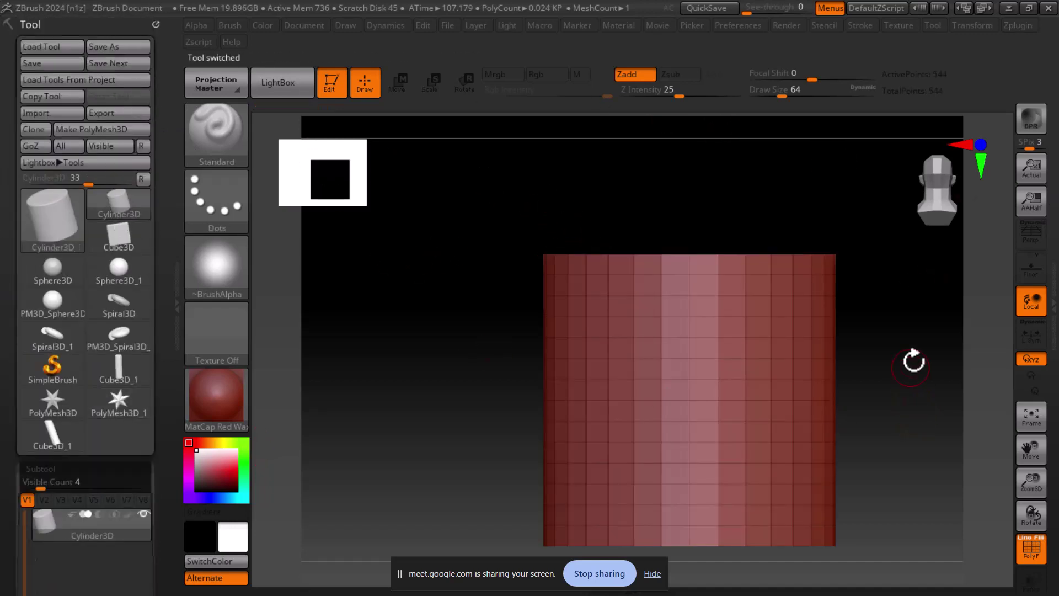
pyautogui.moveTo(915, 359)
pyautogui.mouseDown()
pyautogui.moveTo(939, 441)
pyautogui.moveTo(812, 386)
pyautogui.moveTo(906, 398)
pyautogui.moveTo(945, 359)
pyautogui.moveTo(870, 426)
pyautogui.moveTo(916, 422)
pyautogui.moveTo(946, 289)
pyautogui.mouseUp()
# Snap the cylinder to front, side and top views, then tilt it to show its top face.
pyautogui.click(981, 145)
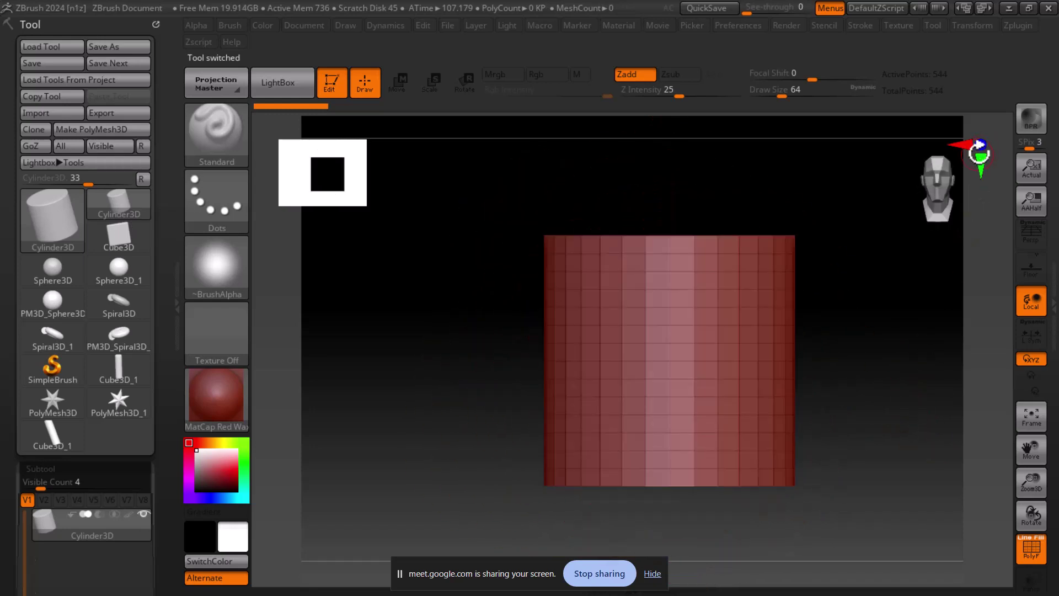
pyautogui.click(958, 144)
pyautogui.click(981, 145)
pyautogui.click(982, 166)
pyautogui.click(982, 145)
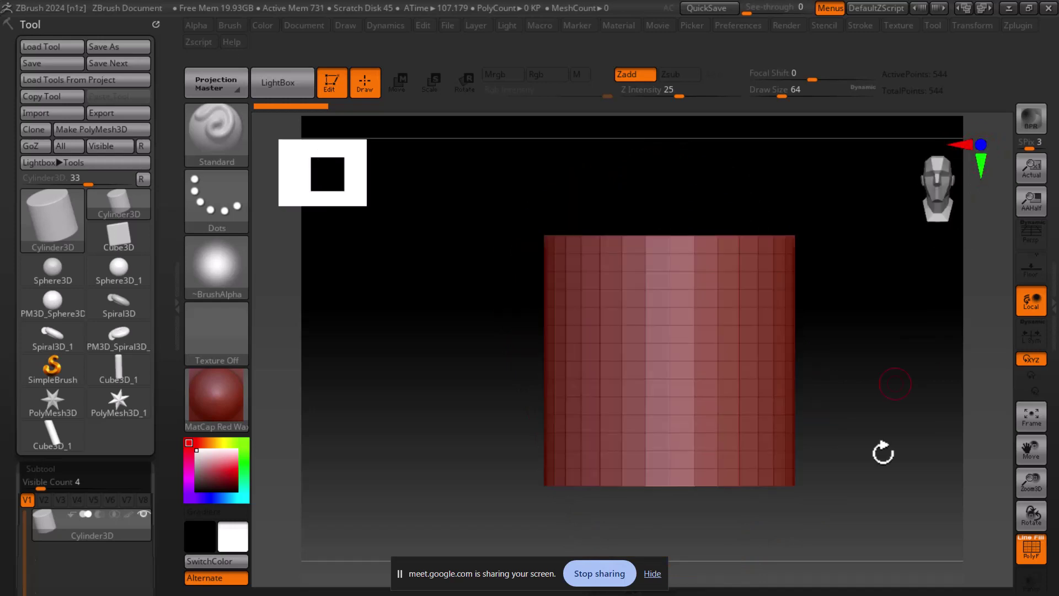
pyautogui.moveTo(923, 421)
pyautogui.mouseDown()
pyautogui.moveTo(882, 437)
pyautogui.moveTo(916, 409)
pyautogui.moveTo(896, 379)
pyautogui.moveTo(882, 414)
pyautogui.mouseUp()
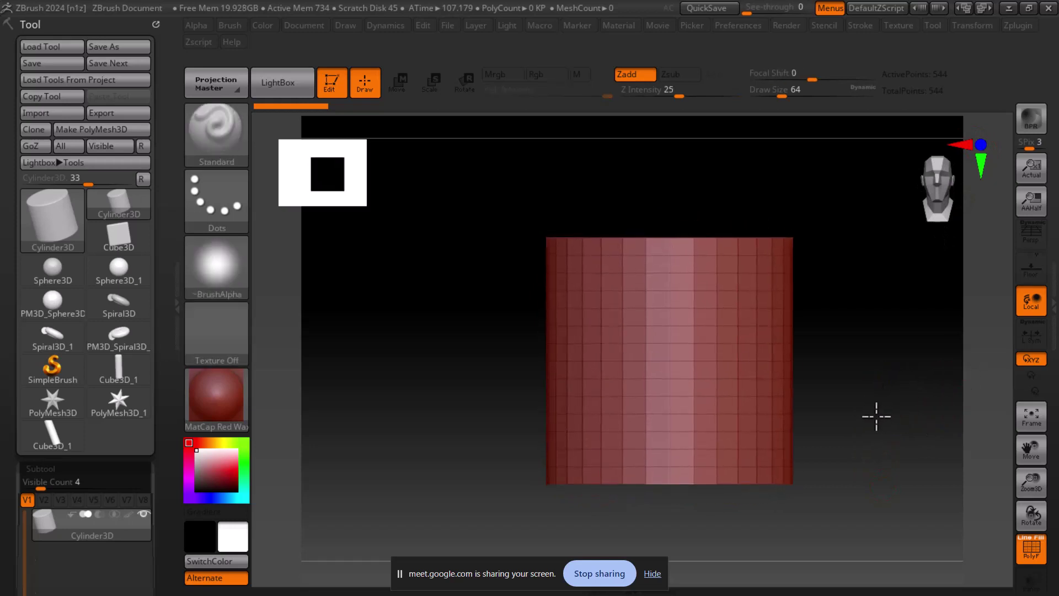
pyautogui.moveTo(856, 371)
pyautogui.mouseDown()
pyautogui.moveTo(868, 408)
pyautogui.moveTo(854, 495)
pyautogui.mouseUp()
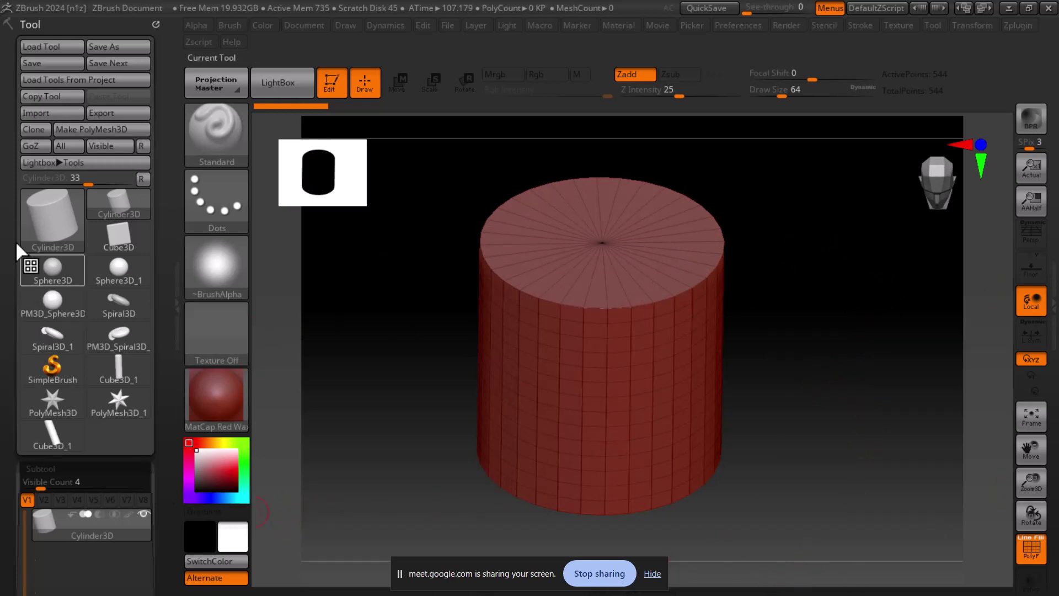
pyautogui.moveTo(7, 224); pyautogui.dragTo(43, 47)
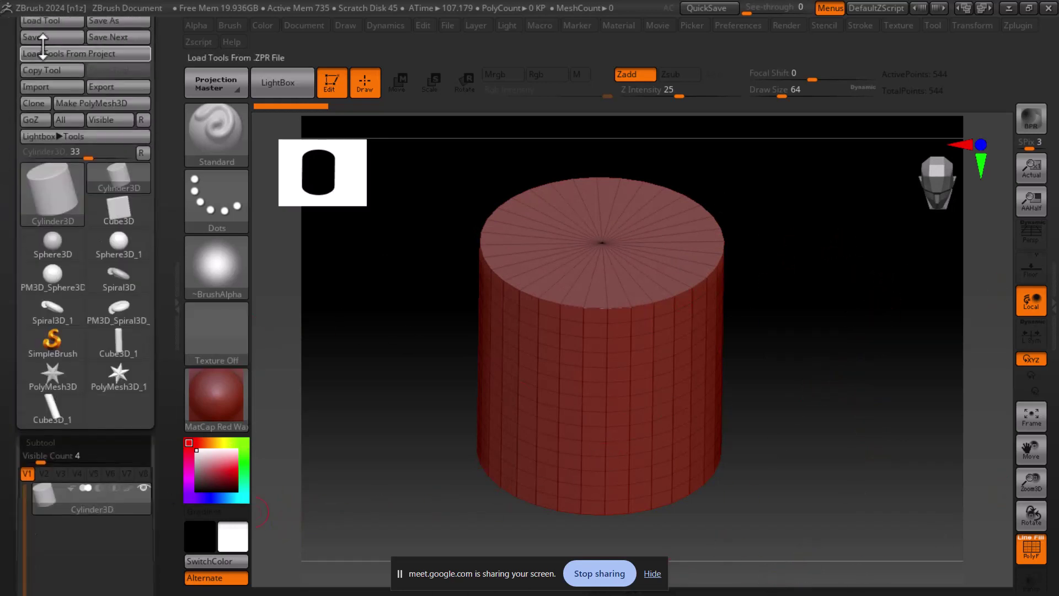
pyautogui.moveTo(1, 450)
pyautogui.mouseDown()
pyautogui.moveTo(2, 428)
pyautogui.moveTo(2, 579)
pyautogui.mouseUp()
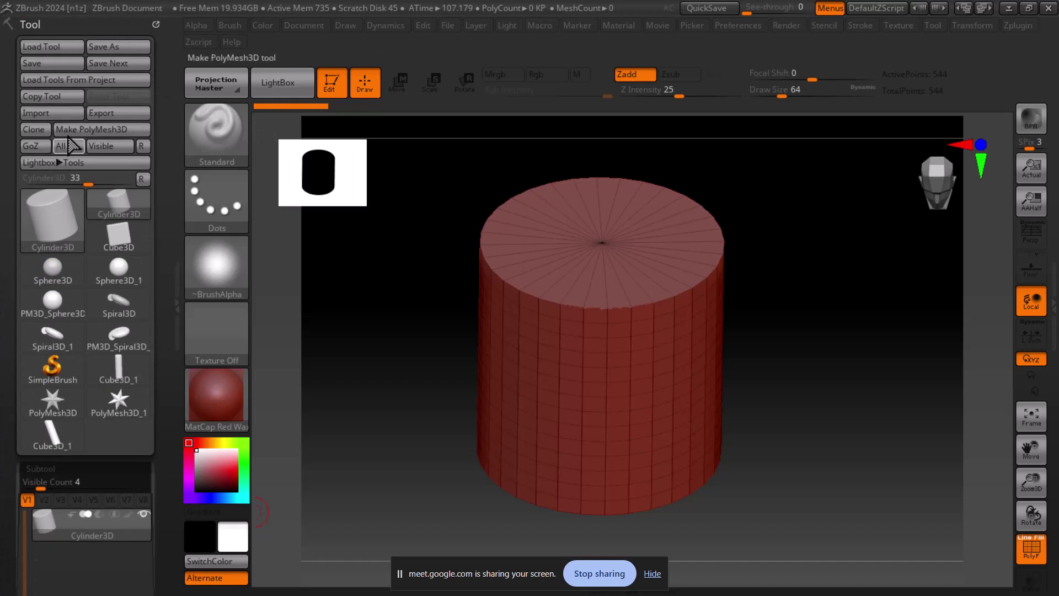
# Convert the cylinder primitive to a polymesh and expand its Subtool controls.
pyautogui.click(91, 129)
pyautogui.moveTo(956, 444); pyautogui.dragTo(914, 425)
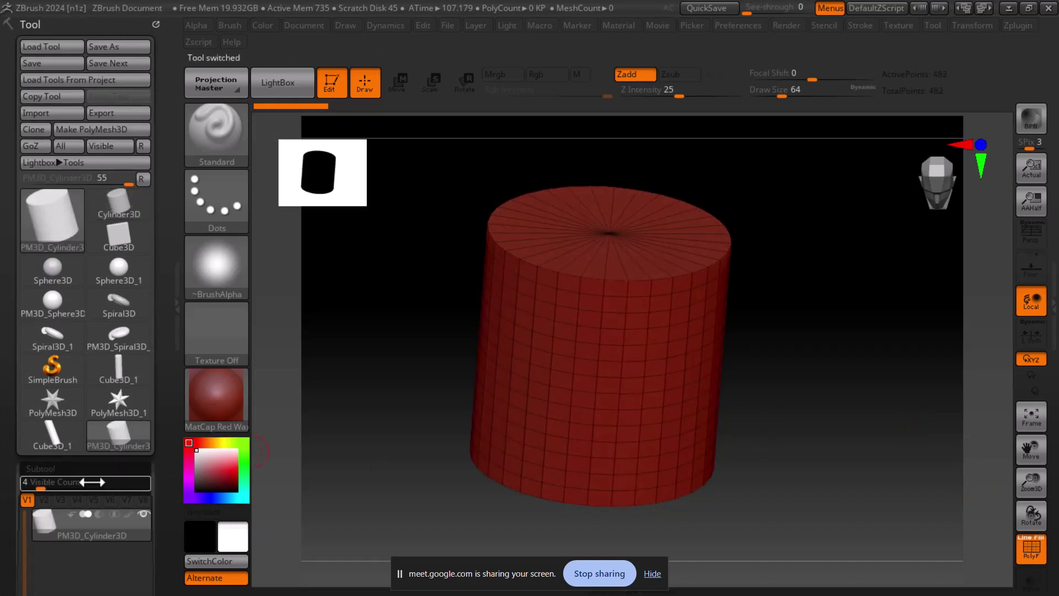
pyautogui.moveTo(77, 468); pyautogui.dragTo(60, 473)
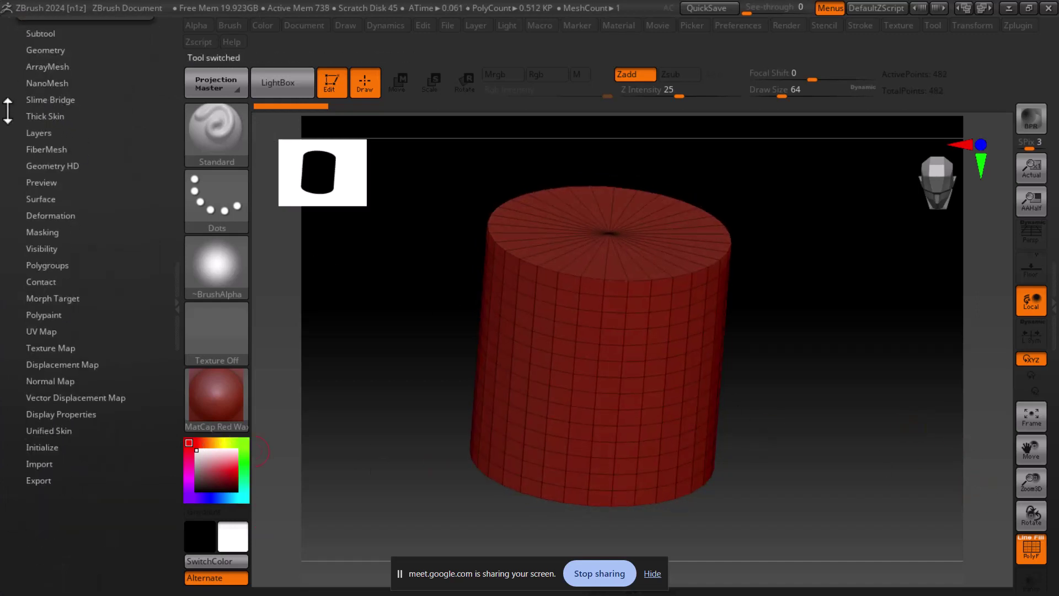
pyautogui.moveTo(11, 33); pyautogui.dragTo(28, 150)
pyautogui.click(30, 148)
pyautogui.scroll(-2, 29, 148)
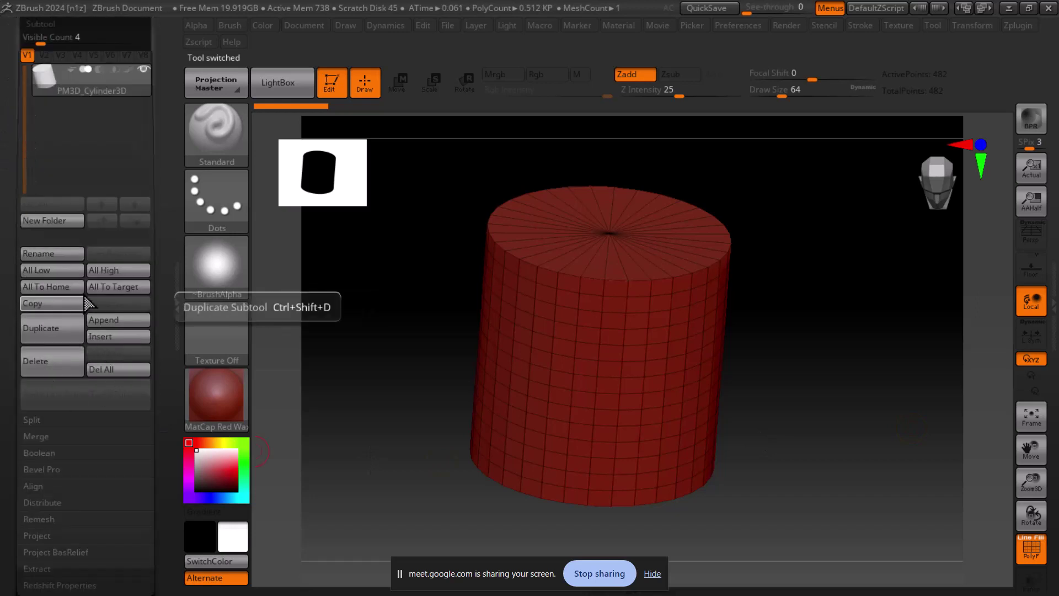
# Rename the cylinder subtool to 'mesh'.
pyautogui.click(61, 254)
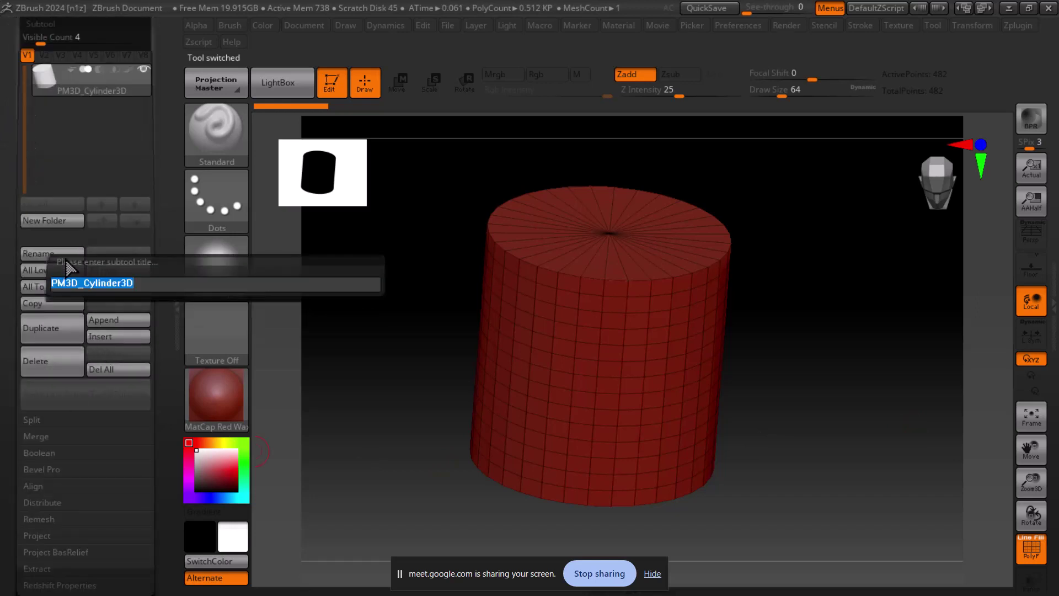
pyautogui.write('a')
pyautogui.press('Return')
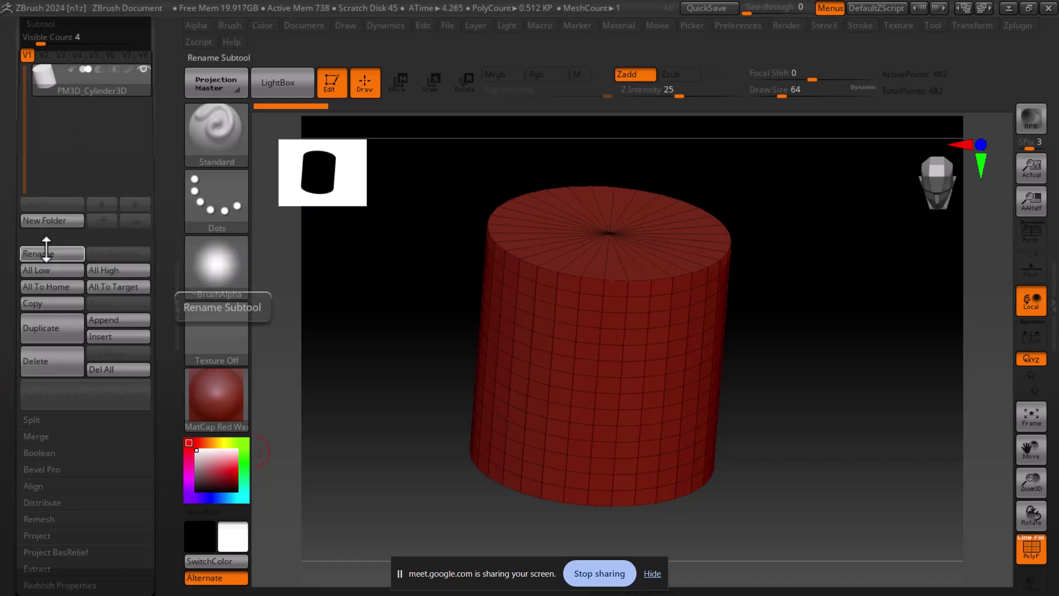
pyautogui.click(44, 254)
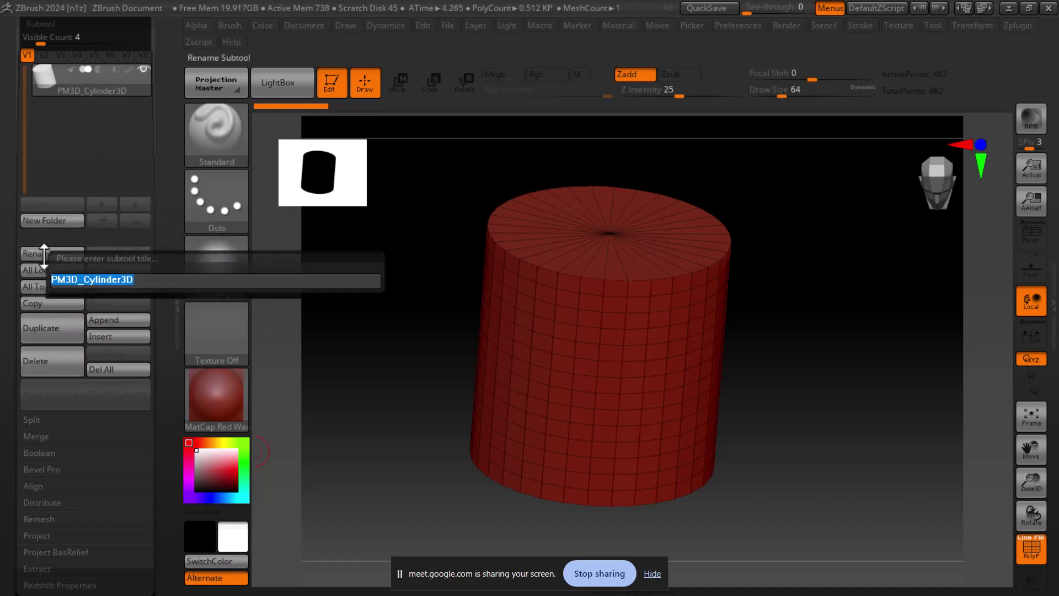
pyautogui.write('mesh')
pyautogui.press('Return')
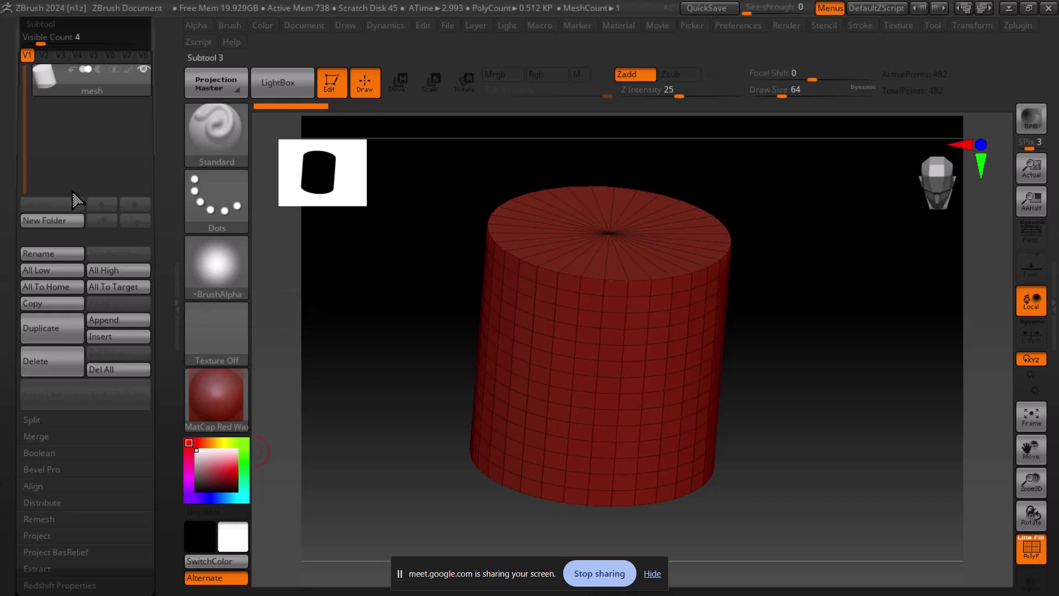
# Subdivide the cylinder three times with Geometry > Divide.
pyautogui.moveTo(12, 430)
pyautogui.mouseDown()
pyautogui.moveTo(9, 350)
pyautogui.moveTo(46, 455)
pyautogui.moveTo(67, 198)
pyautogui.mouseUp()
pyautogui.moveTo(13, 142); pyautogui.dragTo(43, 268)
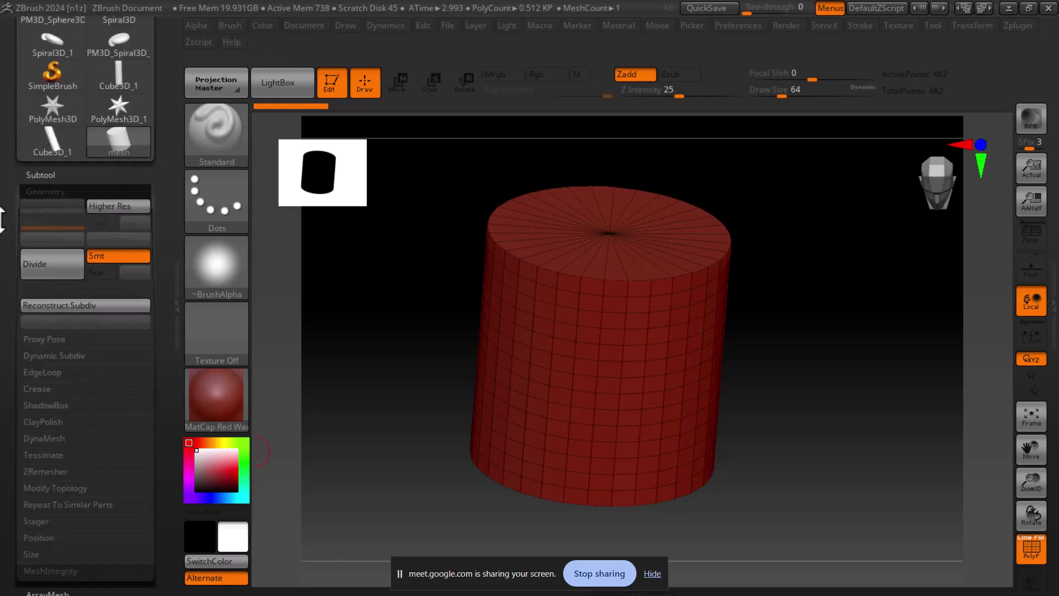
pyautogui.click(43, 278)
pyautogui.click(43, 278)
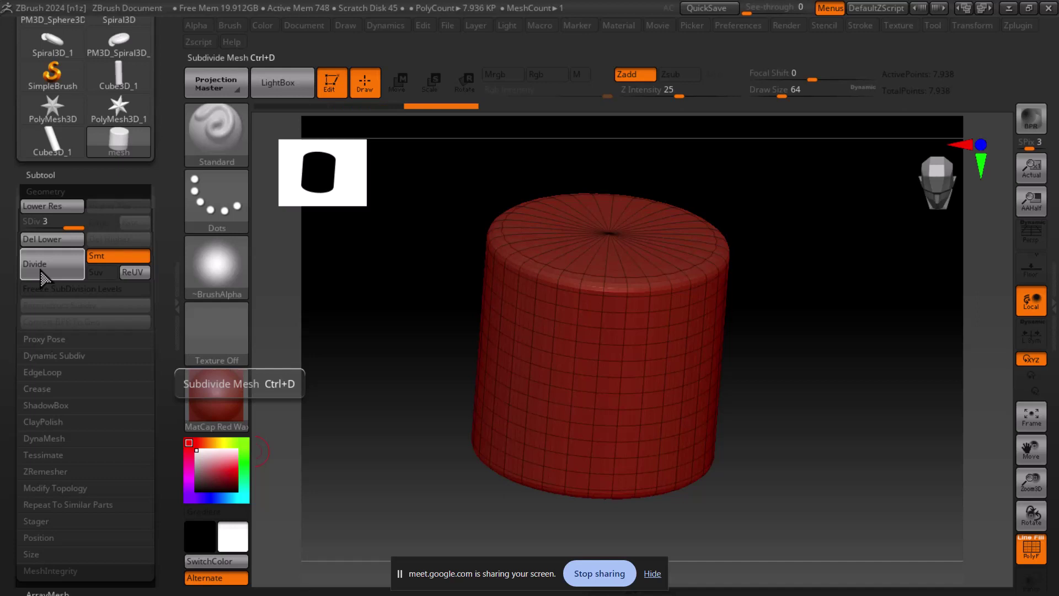
pyautogui.click(43, 277)
# Toggle Subtool All Low and All High twice, ending at the highest level of 31,746 points.
pyautogui.click(41, 175)
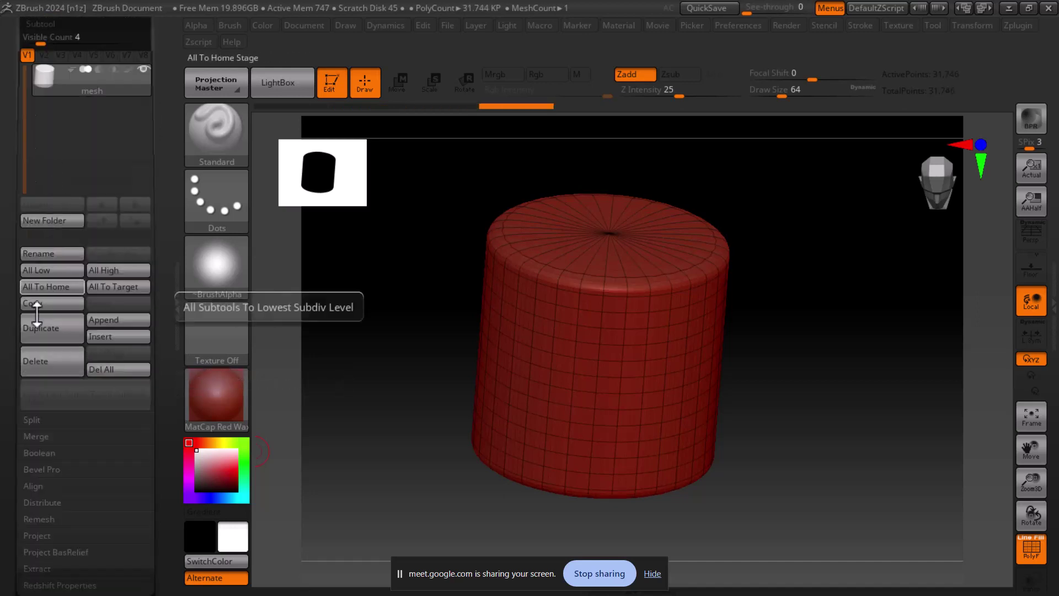
pyautogui.click(49, 270)
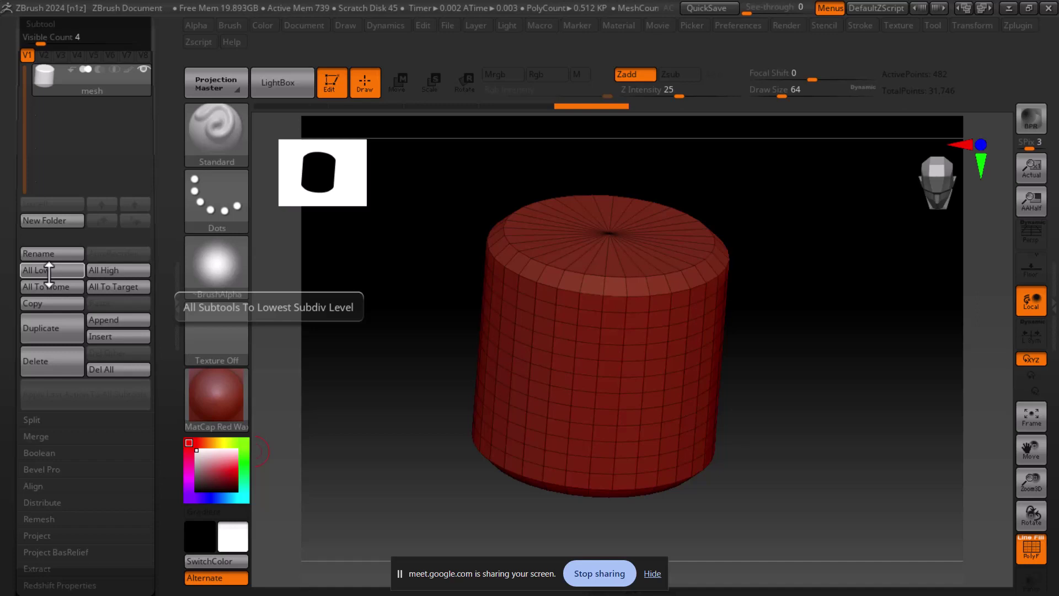
pyautogui.click(110, 271)
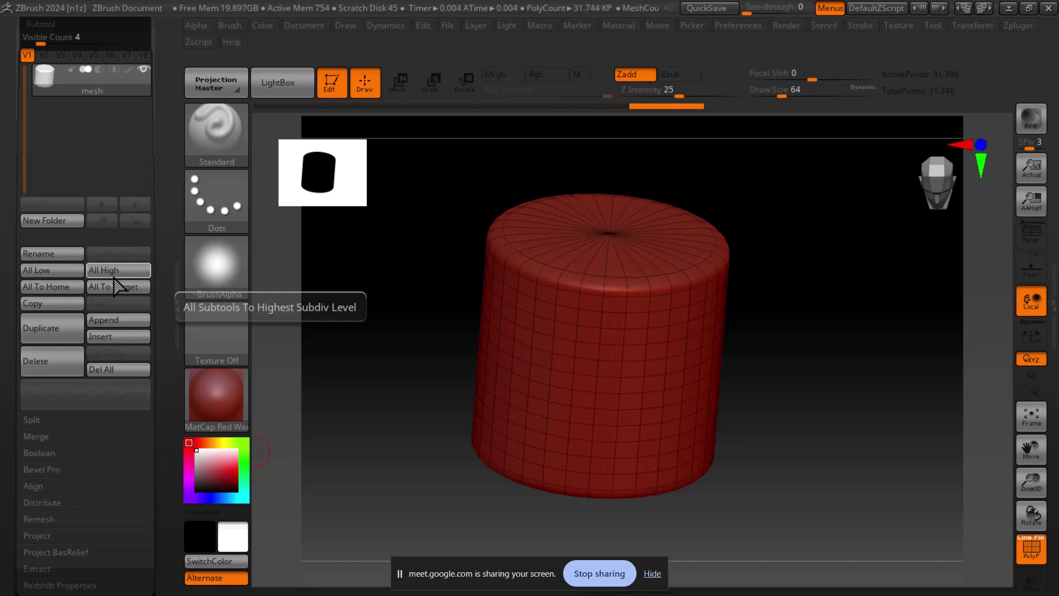
pyautogui.click(46, 270)
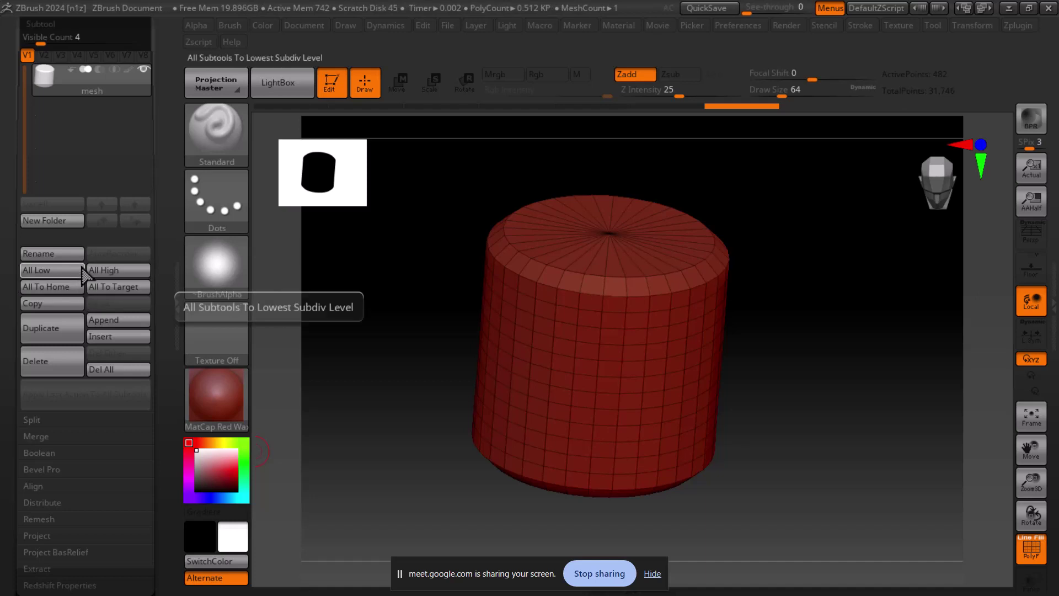
pyautogui.click(118, 271)
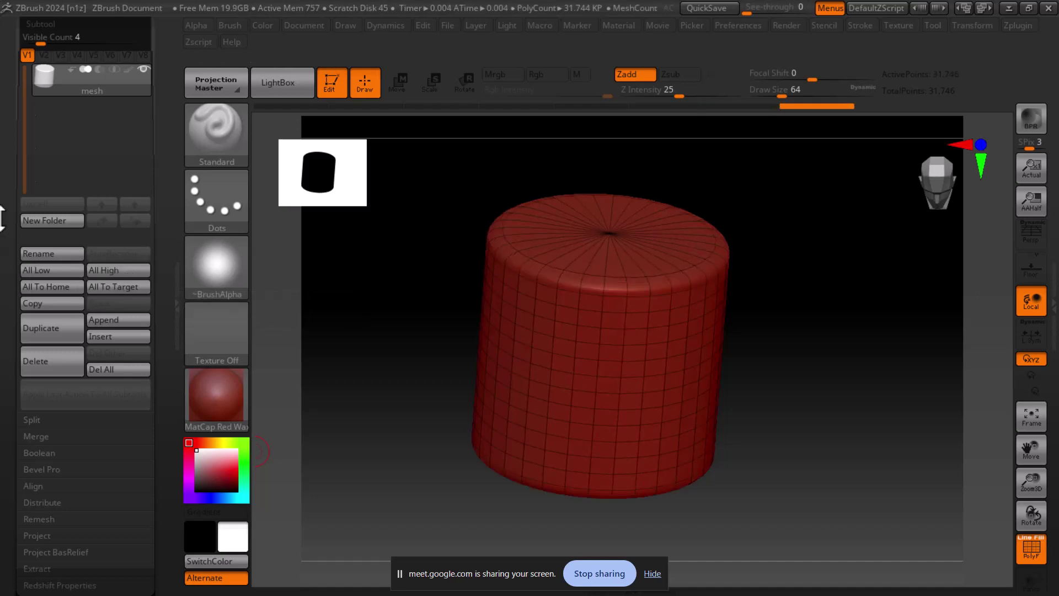
# Duplicate the cylinder into subtool mesh1, slide it right with the red gizmo axis, and open the Append picker.
pyautogui.scroll(3, 33, 273)
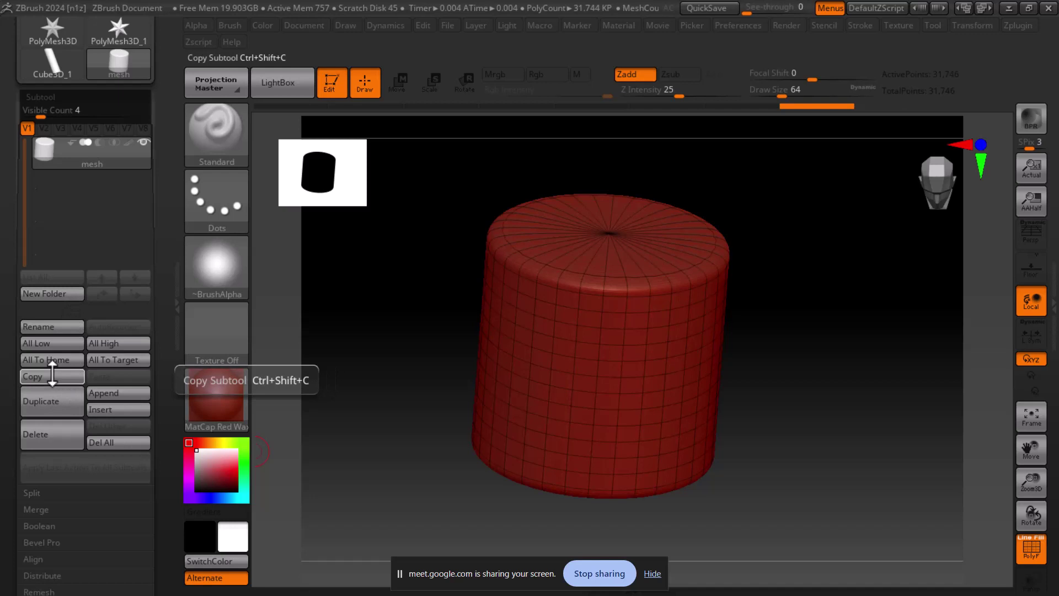
pyautogui.click(53, 401)
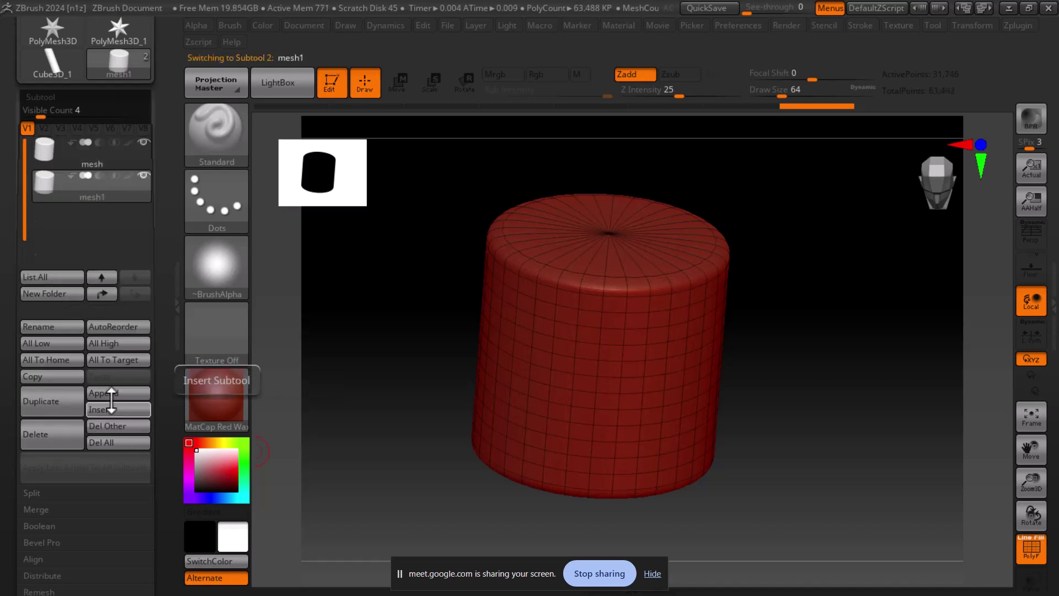
pyautogui.click(397, 83)
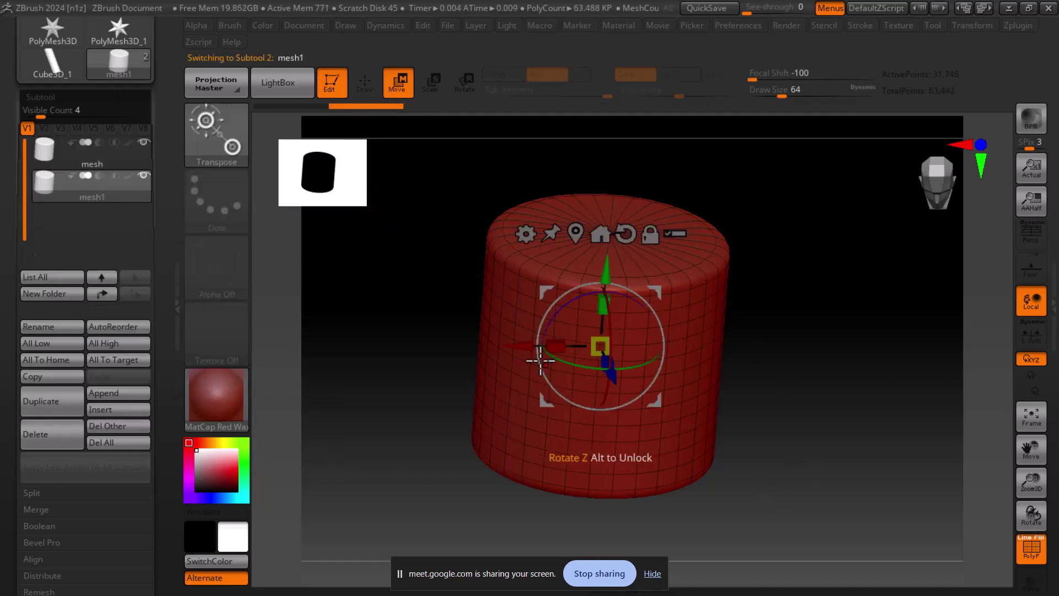
pyautogui.moveTo(546, 346); pyautogui.dragTo(799, 325)
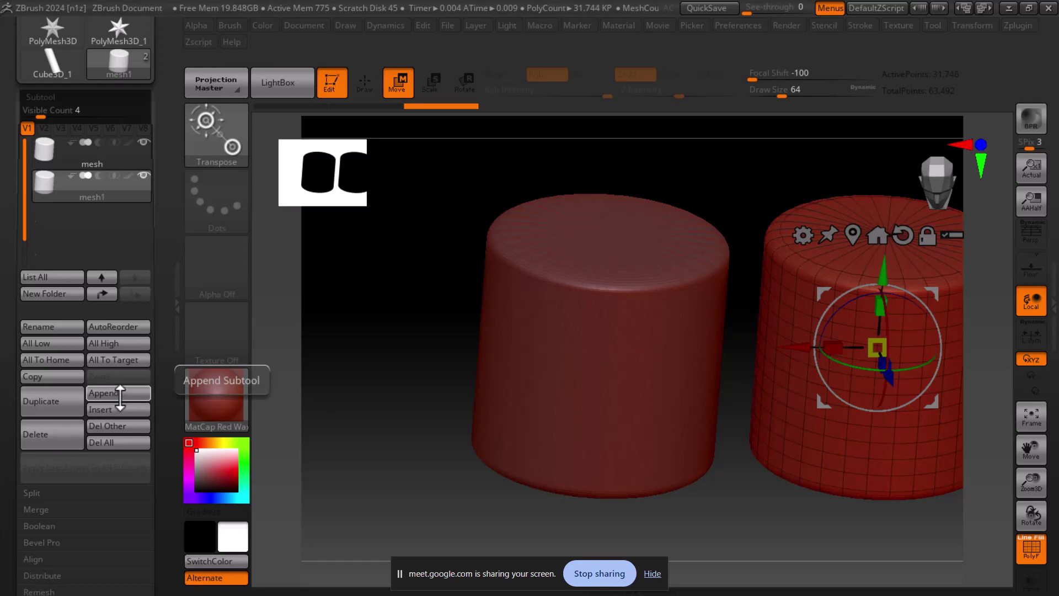
pyautogui.click(119, 393)
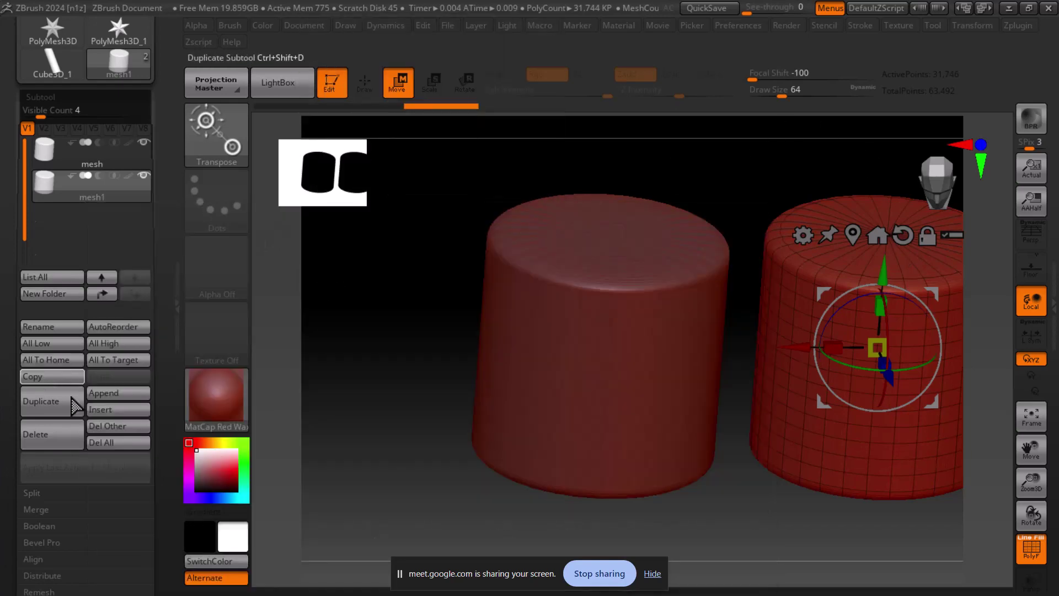
pyautogui.click(135, 396)
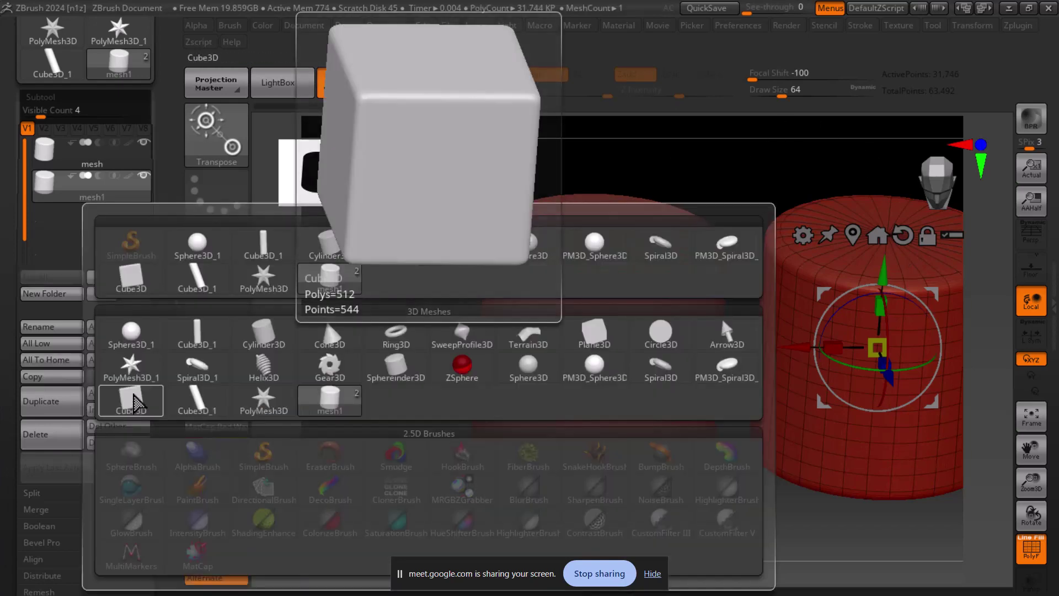
# Append a Ring3D subtool, PM3D_Ring3D1, and move it left of the cylinders.
pyautogui.click(393, 338)
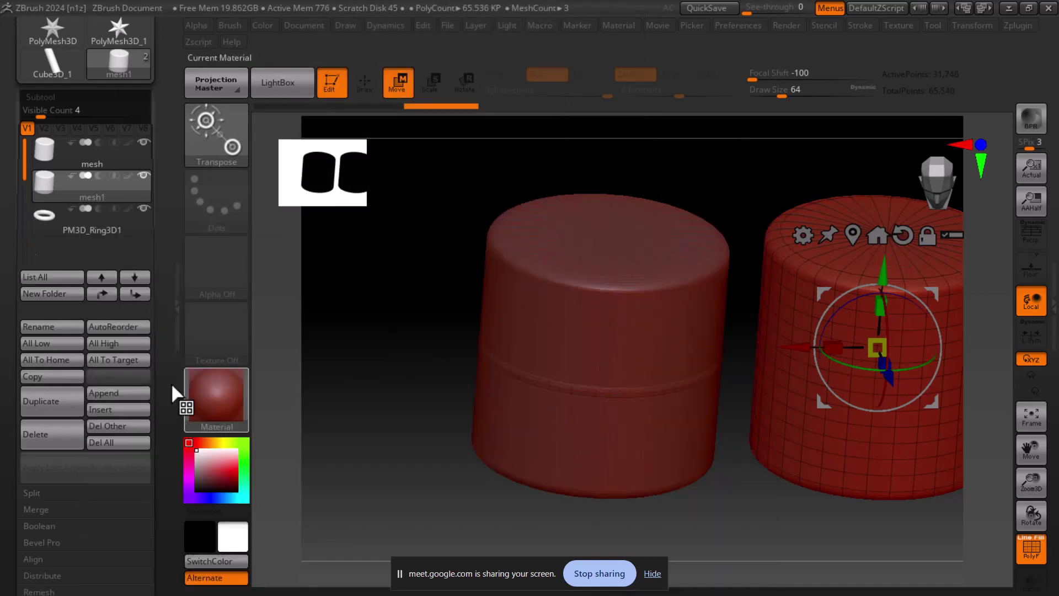
pyautogui.click(47, 216)
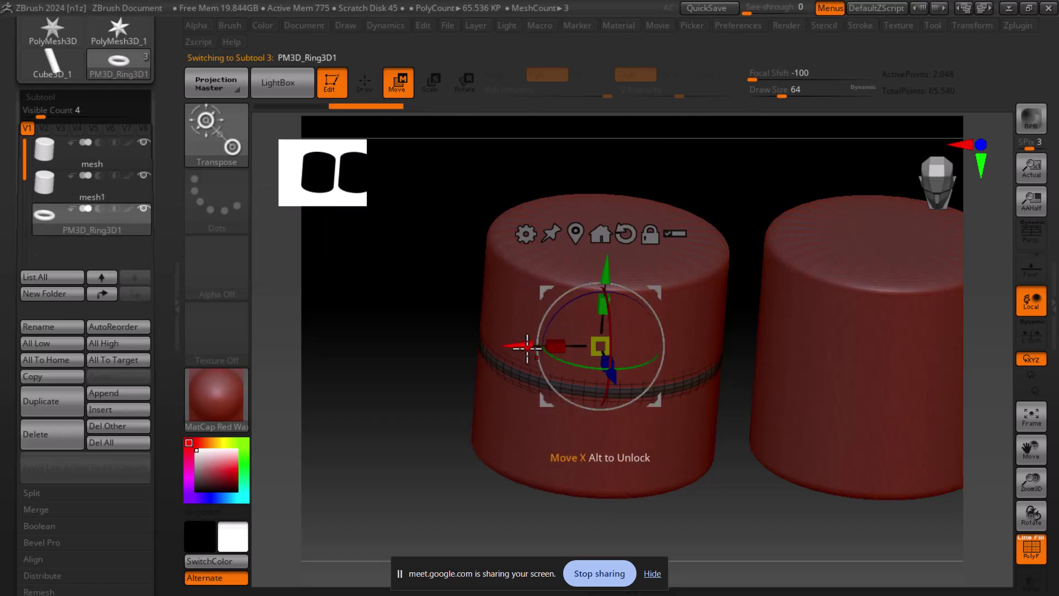
pyautogui.moveTo(521, 346); pyautogui.dragTo(271, 345)
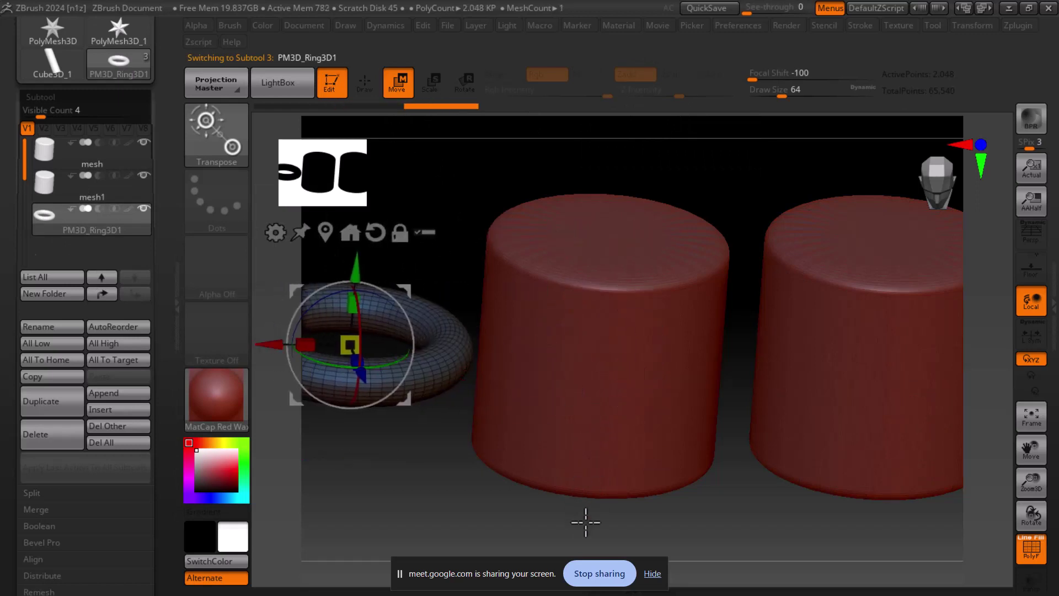
# Pan, orbit and reframe the view to face the ring and both cylinders head-on.
pyautogui.scroll(-2, 679, 472)
pyautogui.keyDown('alt'); pyautogui.moveTo(679, 471); pyautogui.dragTo(820, 492); pyautogui.keyUp('alt')
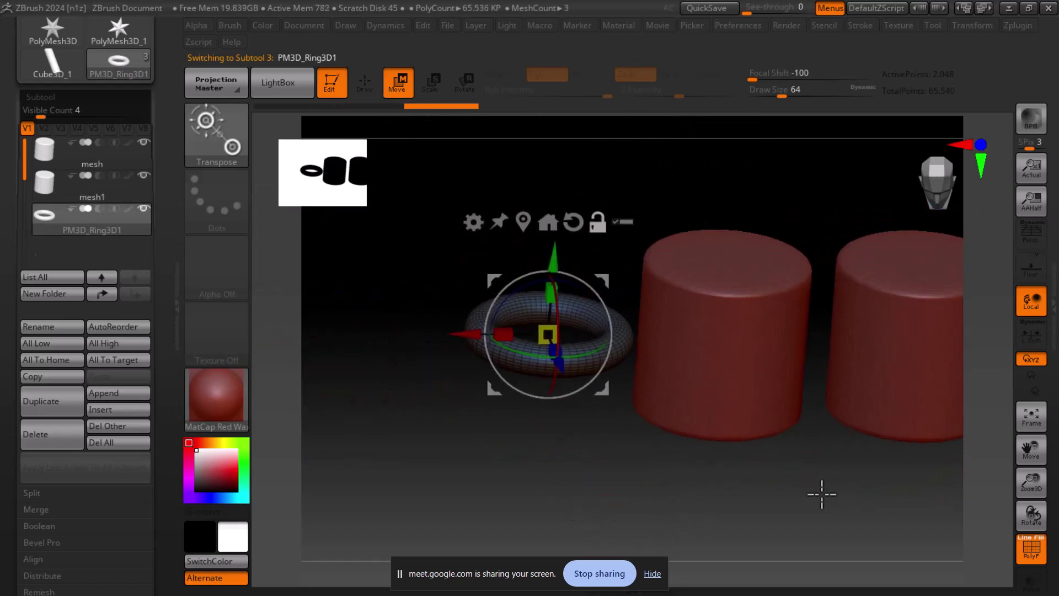
pyautogui.moveTo(597, 469)
pyautogui.keyDown('alt'); pyautogui.mouseDown()
pyautogui.moveTo(819, 448)
pyautogui.moveTo(570, 462)
pyautogui.moveTo(628, 453)
pyautogui.mouseUp(); pyautogui.keyUp('alt')
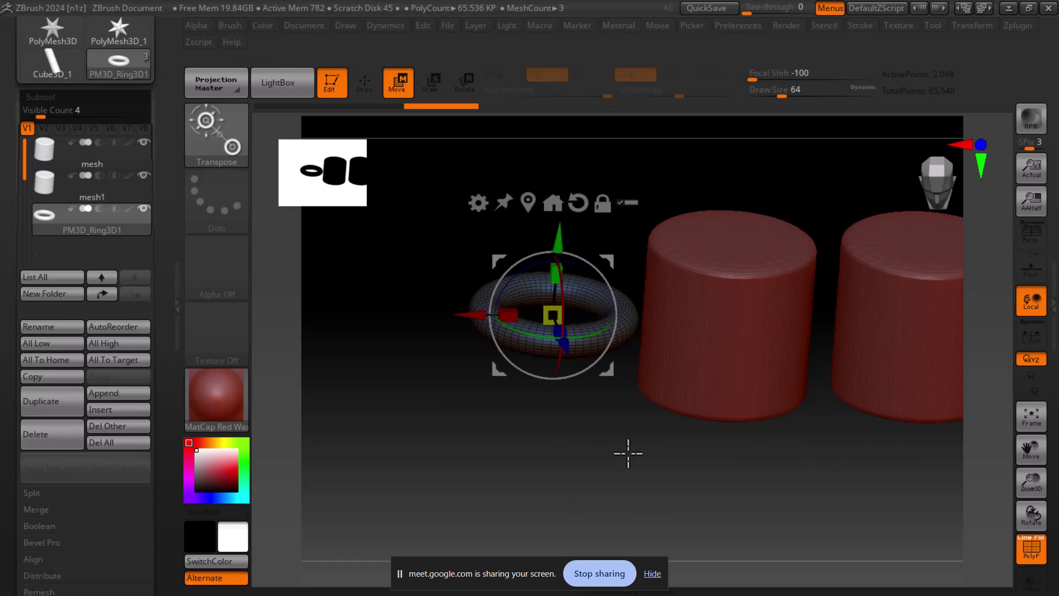
pyautogui.moveTo(628, 453)
pyautogui.mouseDown()
pyautogui.moveTo(624, 491)
pyautogui.moveTo(638, 445)
pyautogui.moveTo(664, 461)
pyautogui.moveTo(677, 453)
pyautogui.moveTo(684, 413)
pyautogui.moveTo(698, 506)
pyautogui.moveTo(672, 276)
pyautogui.moveTo(743, 482)
pyautogui.moveTo(721, 286)
pyautogui.moveTo(746, 418)
pyautogui.moveTo(738, 383)
pyautogui.mouseUp()
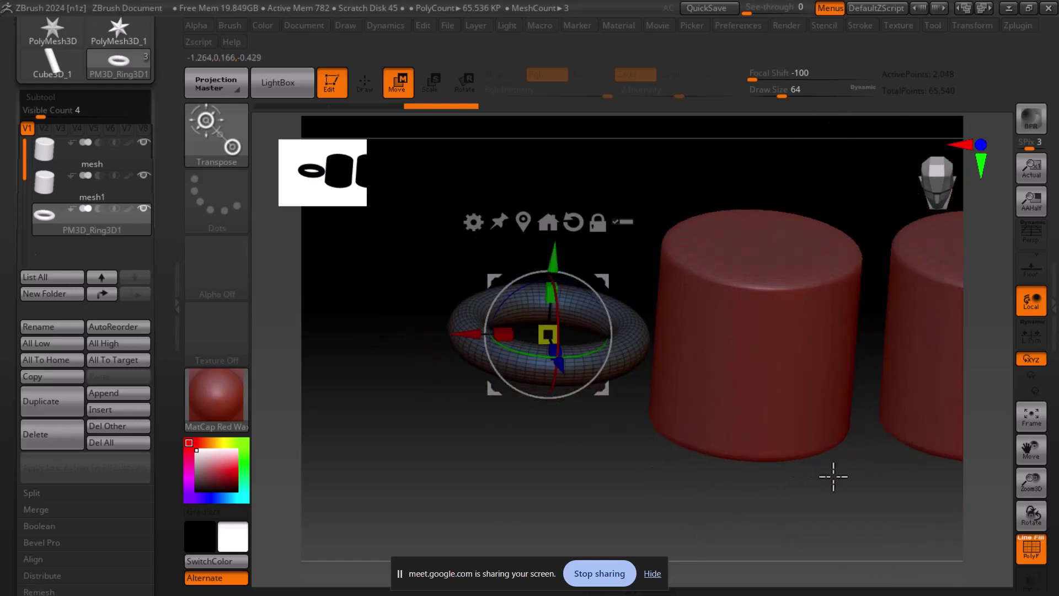
pyautogui.moveTo(833, 476)
pyautogui.mouseDown()
pyautogui.moveTo(627, 485)
pyautogui.moveTo(816, 403)
pyautogui.moveTo(817, 385)
pyautogui.moveTo(715, 347)
pyautogui.moveTo(776, 340)
pyautogui.moveTo(751, 345)
pyautogui.moveTo(813, 432)
pyautogui.moveTo(740, 449)
pyautogui.moveTo(804, 425)
pyautogui.mouseUp()
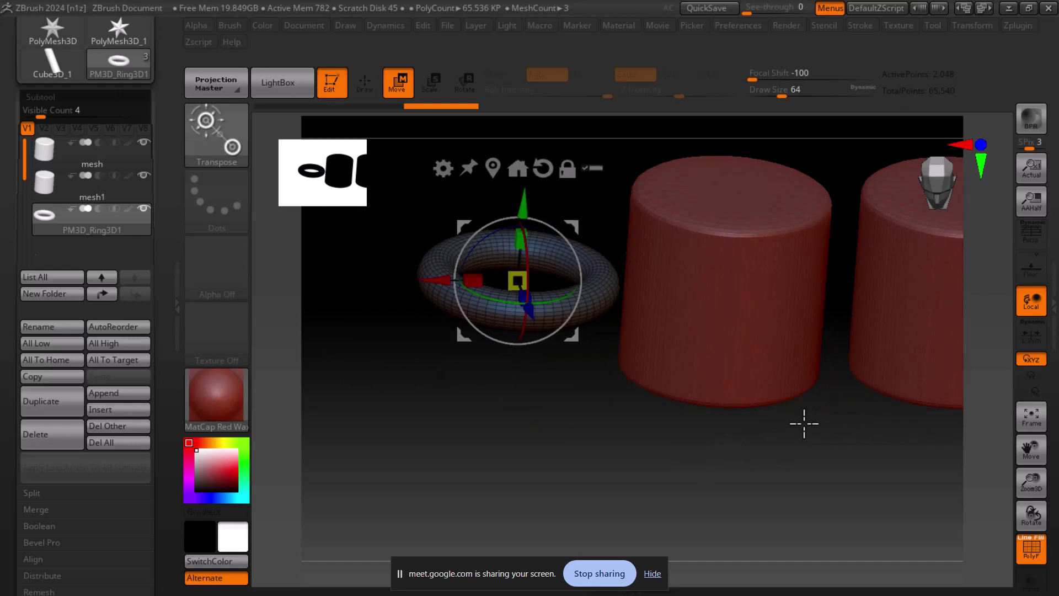
pyautogui.moveTo(804, 424)
pyautogui.mouseDown()
pyautogui.moveTo(811, 468)
pyautogui.moveTo(828, 390)
pyautogui.moveTo(851, 468)
pyautogui.moveTo(839, 366)
pyautogui.moveTo(875, 548)
pyautogui.moveTo(821, 376)
pyautogui.moveTo(849, 461)
pyautogui.moveTo(833, 395)
pyautogui.moveTo(859, 445)
pyautogui.moveTo(837, 350)
pyautogui.moveTo(890, 457)
pyautogui.moveTo(839, 282)
pyautogui.moveTo(882, 438)
pyautogui.mouseUp()
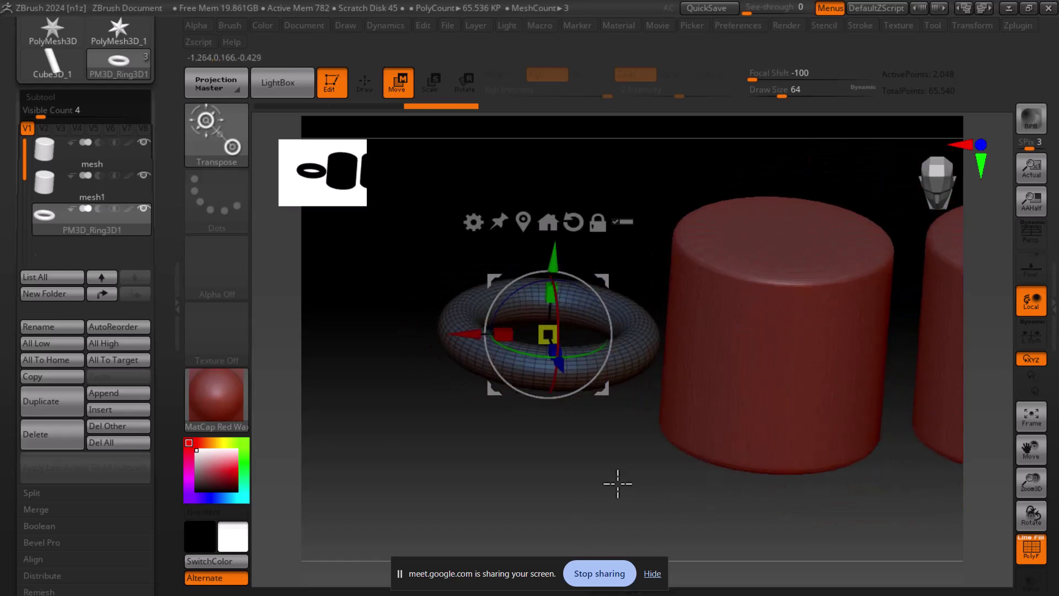
pyautogui.moveTo(618, 484)
pyautogui.mouseDown()
pyautogui.moveTo(690, 132)
pyautogui.moveTo(624, 501)
pyautogui.moveTo(660, 480)
pyautogui.moveTo(899, 518)
pyautogui.moveTo(828, 464)
pyautogui.moveTo(881, 488)
pyautogui.mouseUp()
pyautogui.moveTo(765, 477)
pyautogui.mouseDown()
pyautogui.moveTo(871, 449)
pyautogui.moveTo(813, 476)
pyautogui.moveTo(866, 485)
pyautogui.moveTo(883, 475)
pyautogui.moveTo(911, 487)
pyautogui.moveTo(870, 457)
pyautogui.moveTo(927, 446)
pyautogui.moveTo(816, 491)
pyautogui.moveTo(899, 499)
pyautogui.moveTo(840, 484)
pyautogui.moveTo(938, 485)
pyautogui.mouseUp()
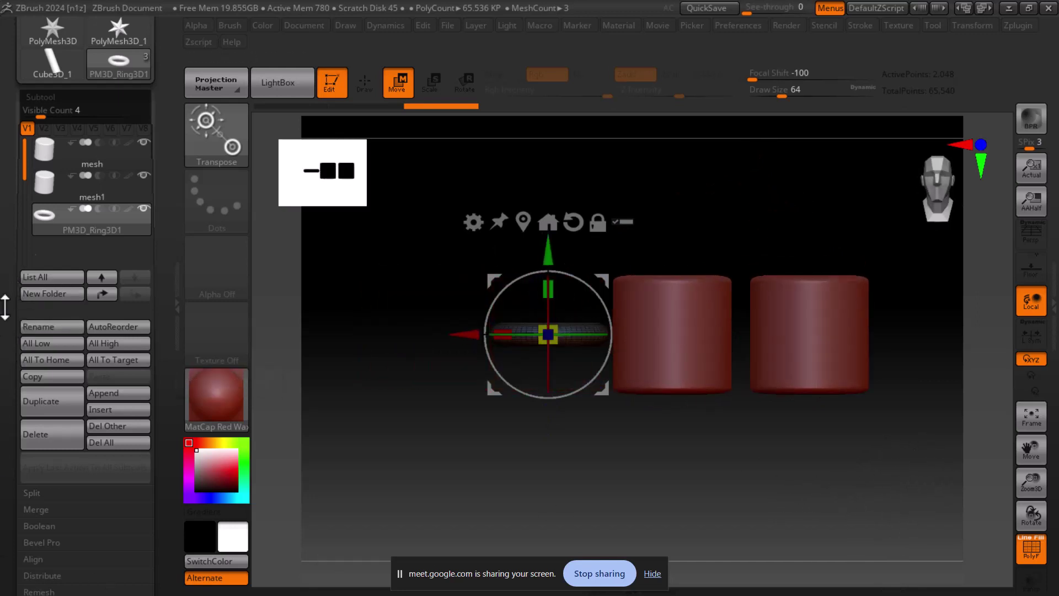
pyautogui.scroll(1, 5, 302)
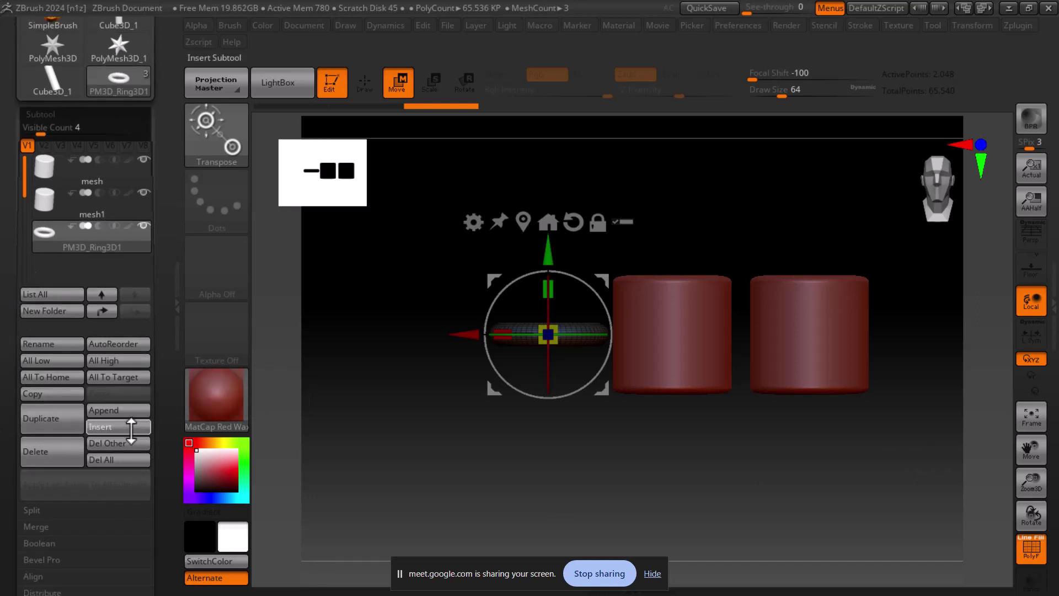
# Insert a PM3D_Sphere3D subtool and move it to the far left, beside the ring.
pyautogui.click(132, 427)
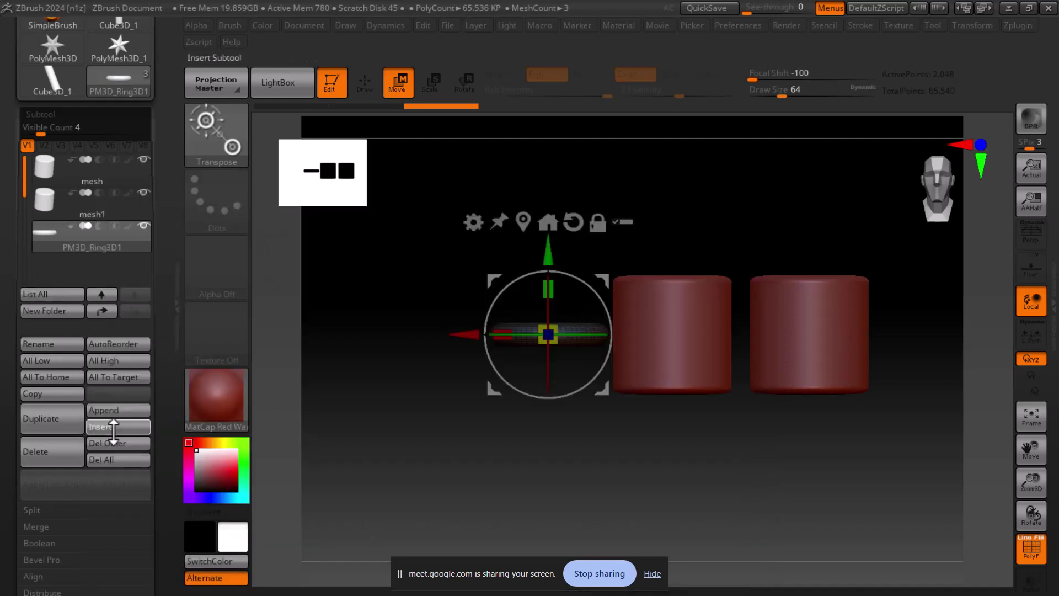
pyautogui.click(119, 427)
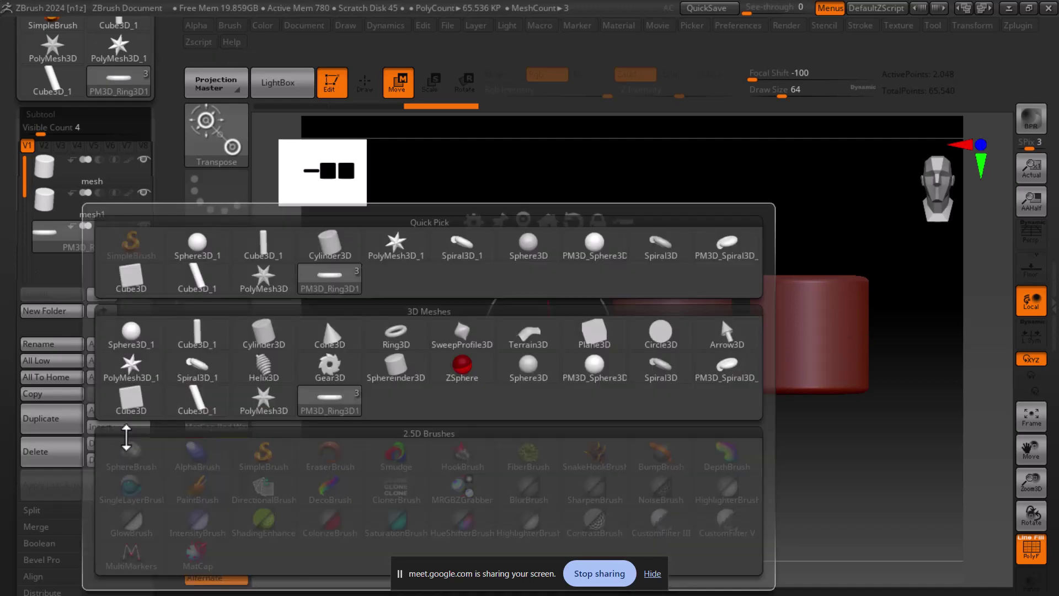
pyautogui.click(619, 379)
pyautogui.moveTo(591, 332); pyautogui.dragTo(312, 347)
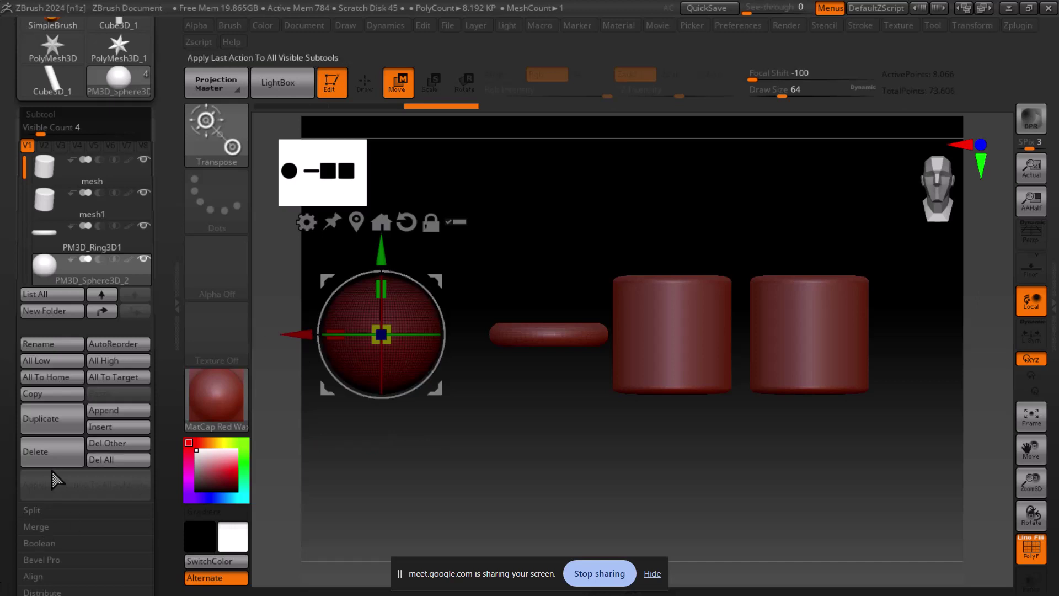
pyautogui.moveTo(10, 469); pyautogui.dragTo(13, 423)
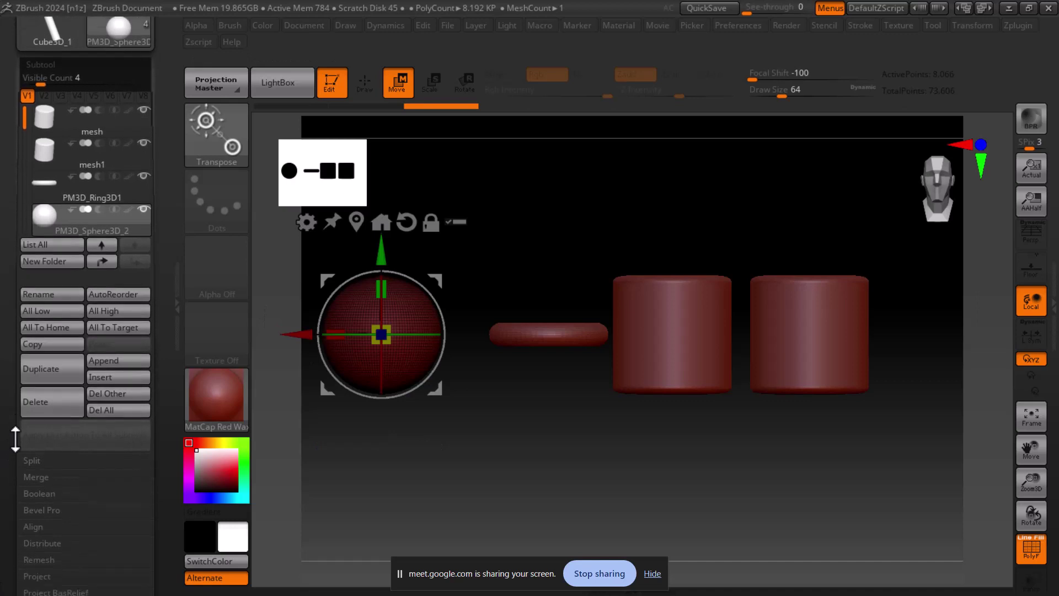
# Delete the sphere subtool, then clear all subtools with Del All, confirming each.
pyautogui.click(39, 403)
pyautogui.click(148, 441)
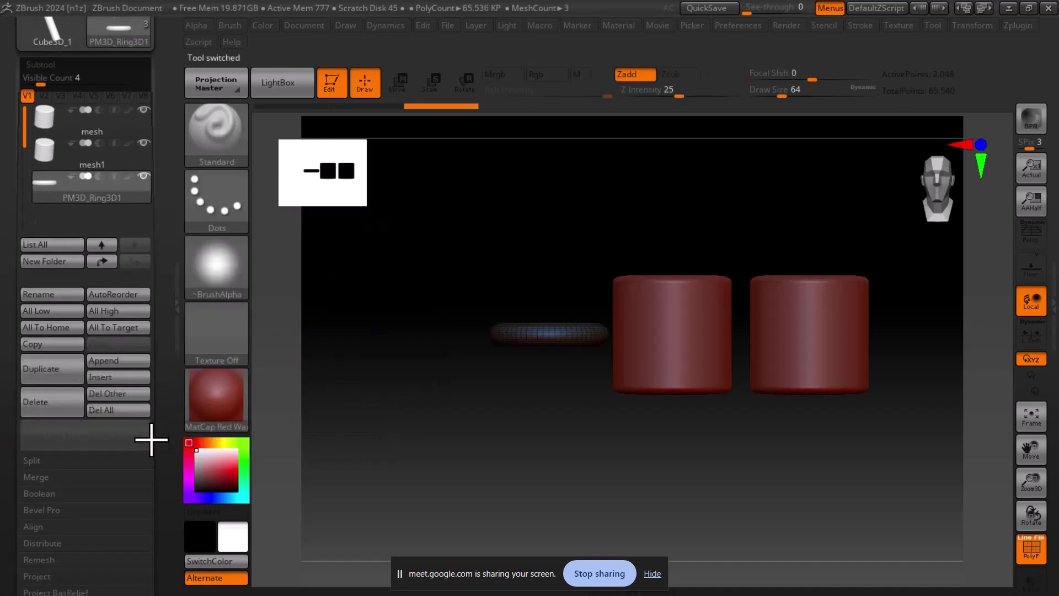
pyautogui.click(116, 412)
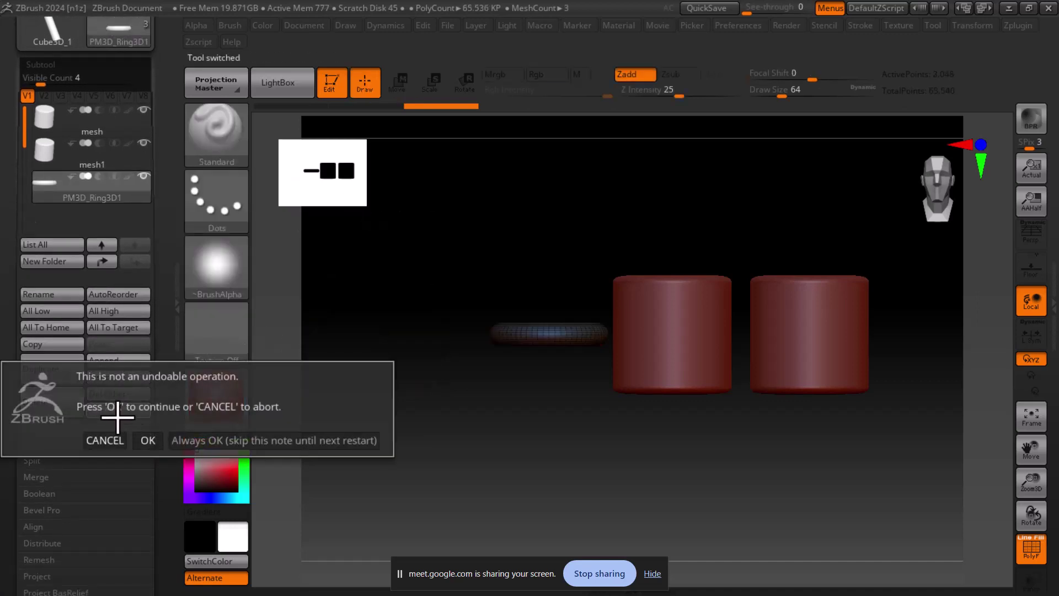
pyautogui.click(149, 441)
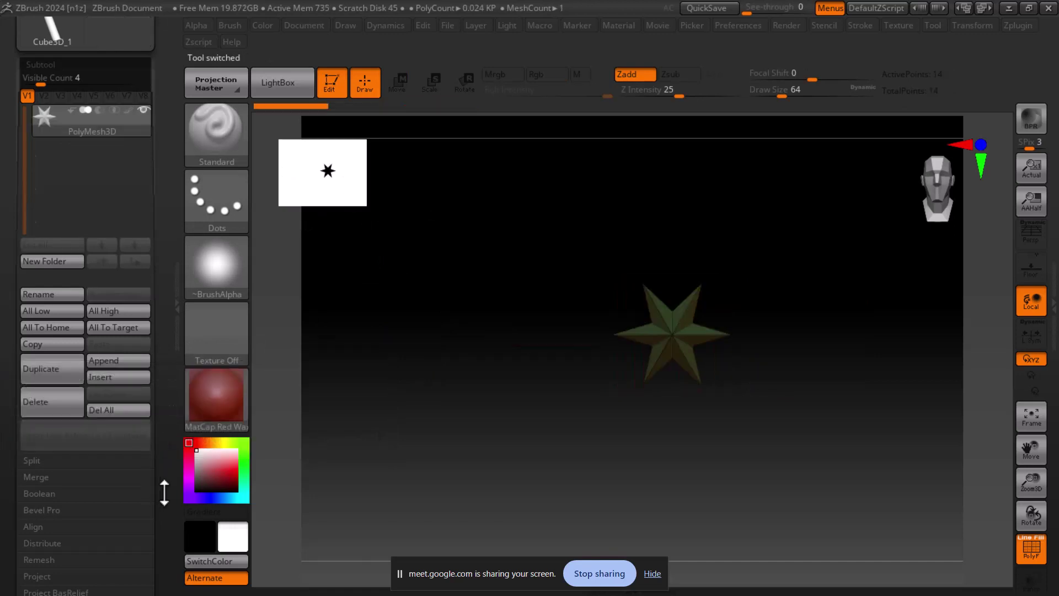
pyautogui.moveTo(766, 428)
pyautogui.mouseDown()
pyautogui.moveTo(749, 492)
pyautogui.moveTo(814, 421)
pyautogui.mouseUp()
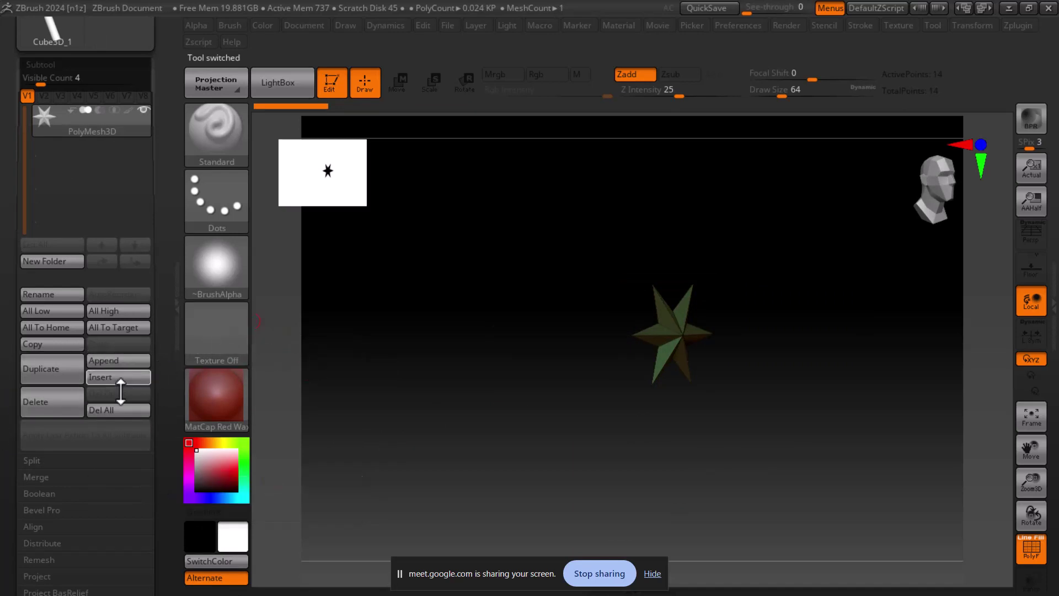
# Make Spiral3D_1 active, delete its subtool to leave the sphere, then switch to the blog notes.
pyautogui.moveTo(12, 220); pyautogui.dragTo(2, 328)
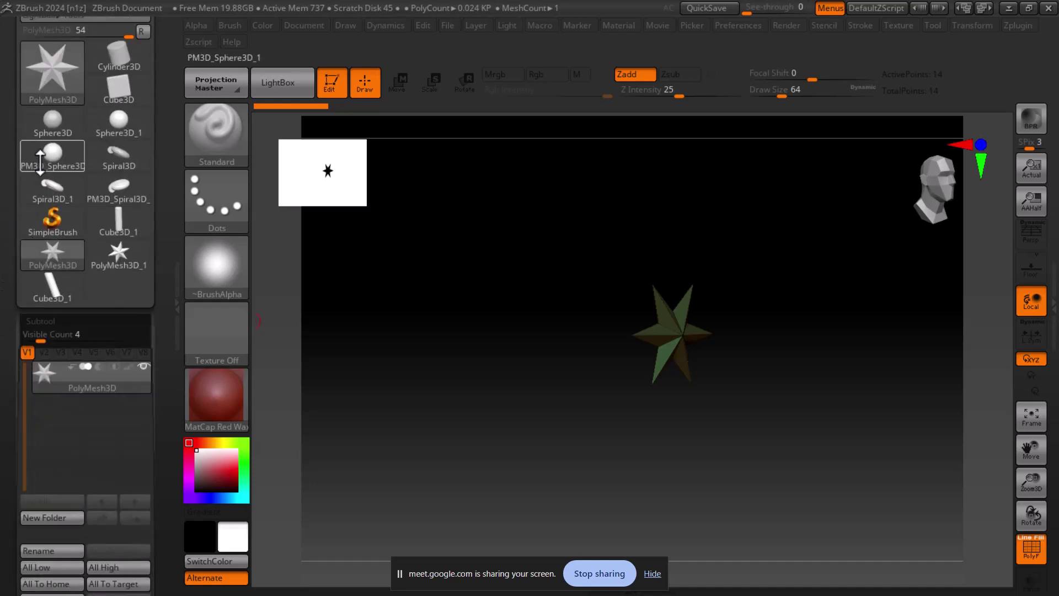
pyautogui.click(52, 186)
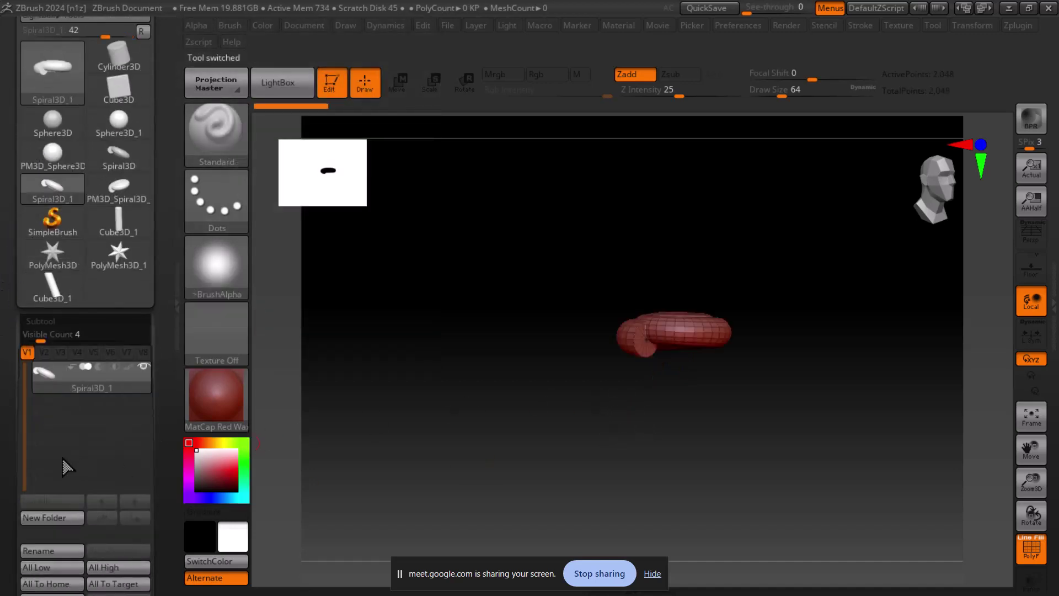
pyautogui.moveTo(3, 444); pyautogui.dragTo(5, 342)
pyautogui.click(113, 433)
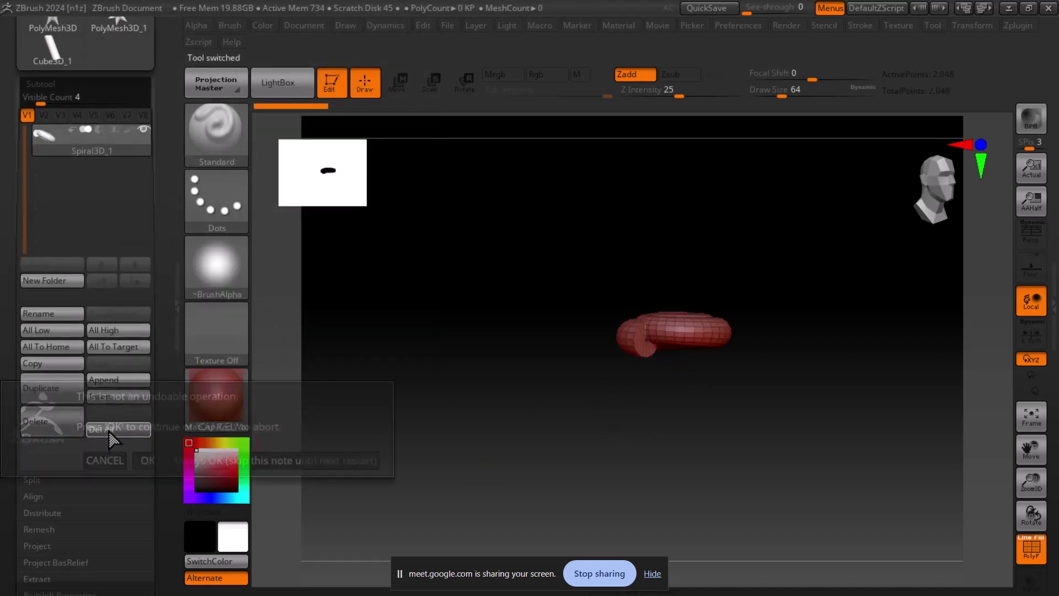
pyautogui.click(144, 460)
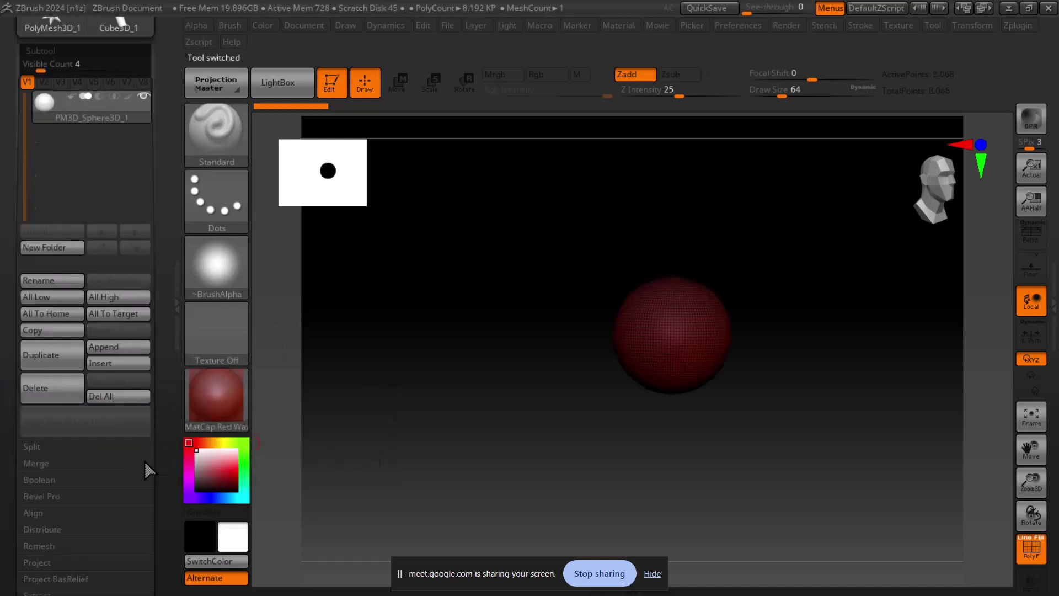
pyautogui.moveTo(897, 449); pyautogui.dragTo(947, 476)
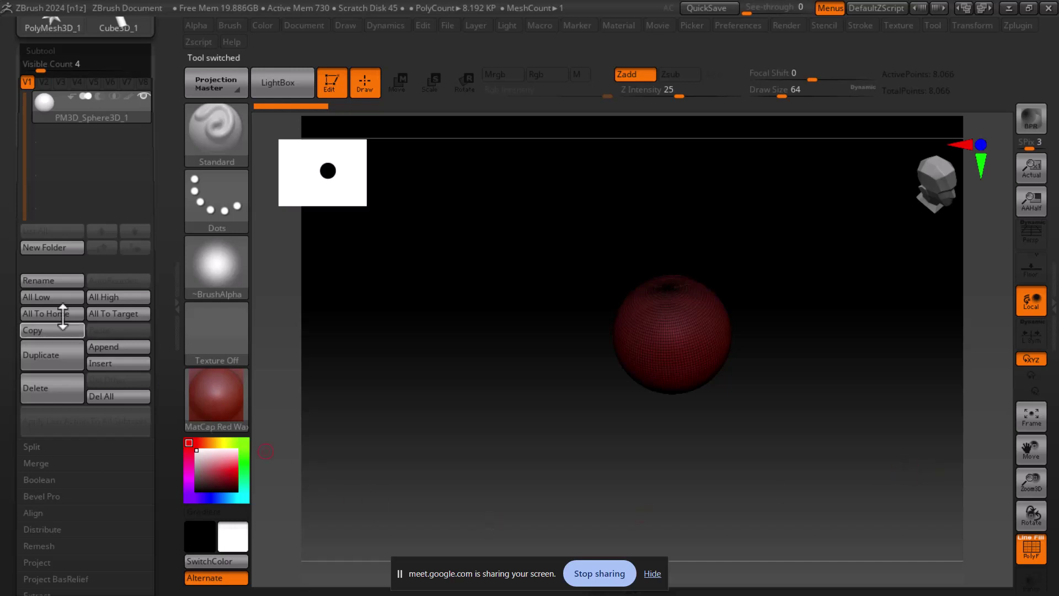
pyautogui.moveTo(9, 244); pyautogui.dragTo(4, 330)
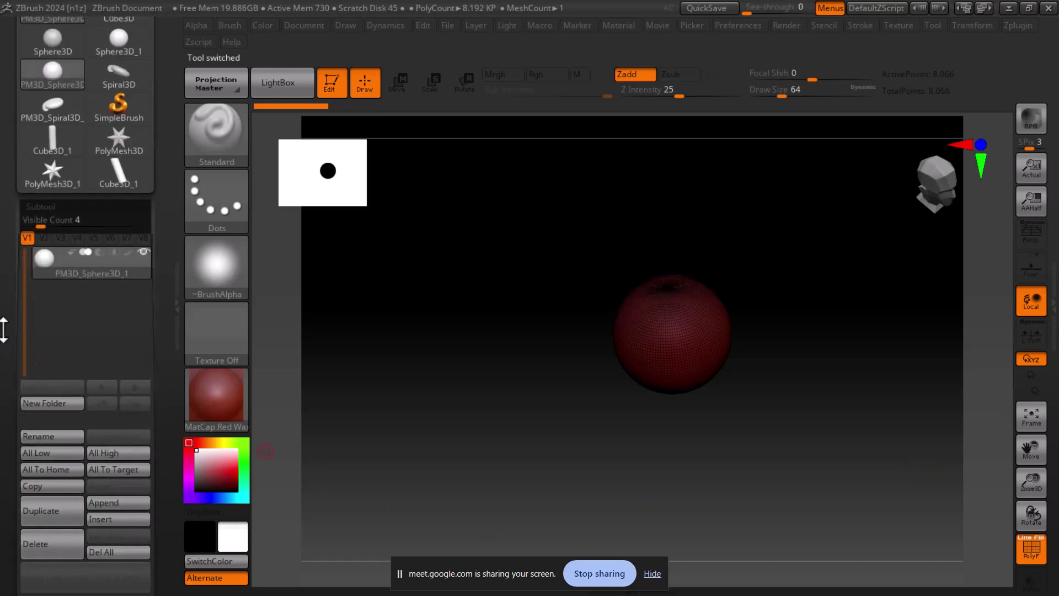
pyautogui.hotkey('alt', 'Tab')
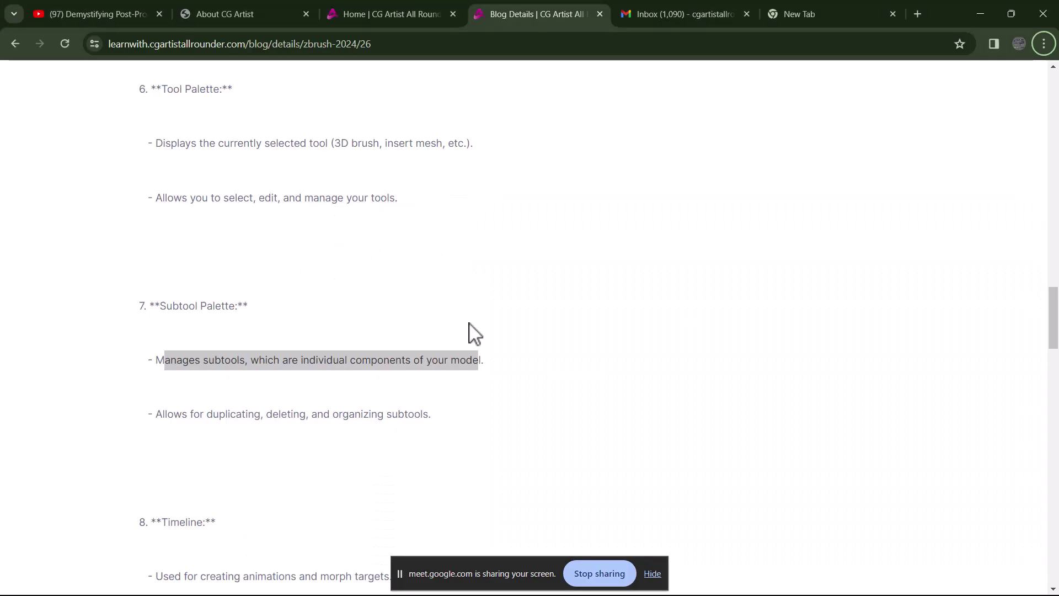
# Scroll the blog down to the Subtool Palette notes, then open a blank Google tab.
pyautogui.scroll(-2, 571, 369)
pyautogui.scroll(-1, 557, 389)
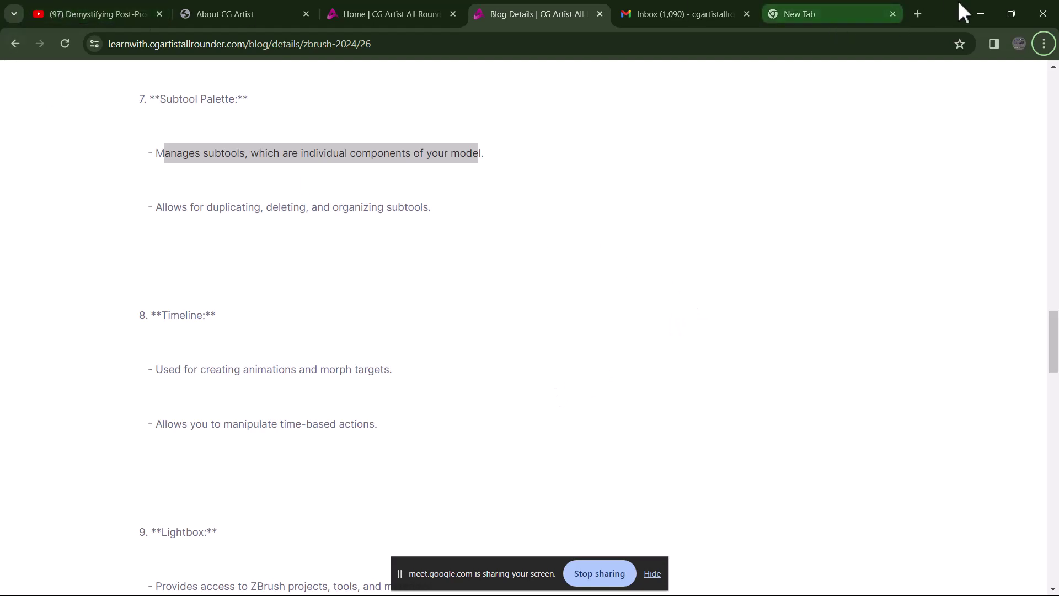
pyautogui.click(923, 16)
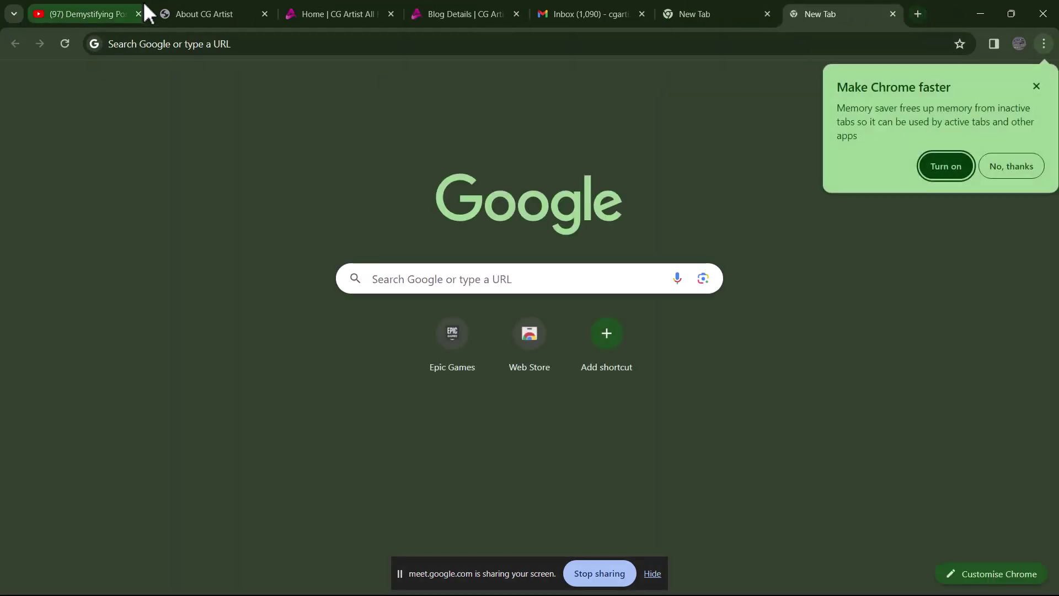
# Close the old YouTube tab and memory saver popup, then search Google for cgartistallrounder.
pyautogui.click(95, 14)
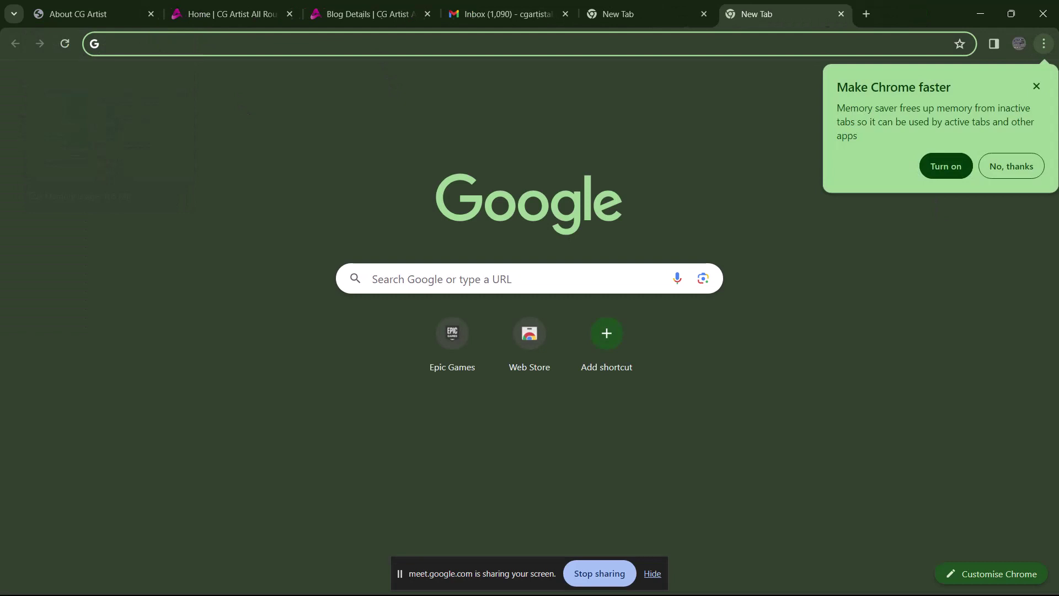
pyautogui.click(1037, 86)
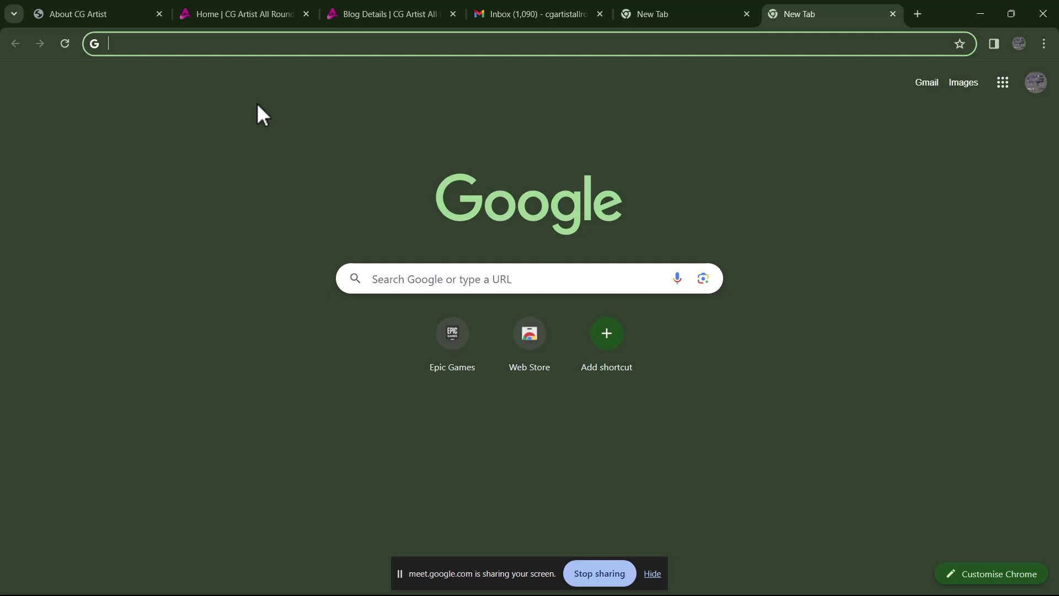
pyautogui.click(389, 280)
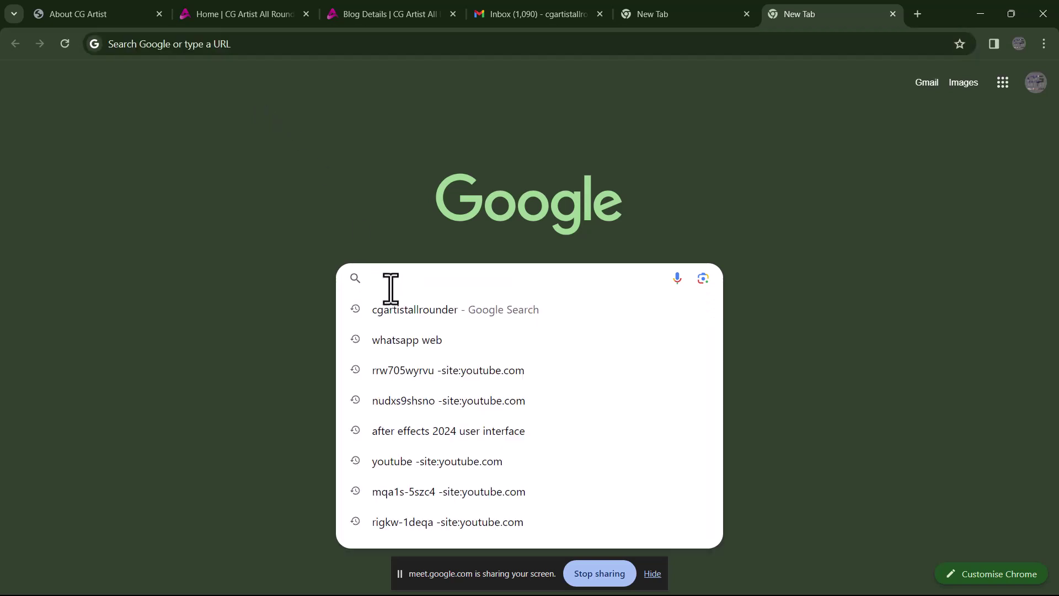
pyautogui.click(406, 309)
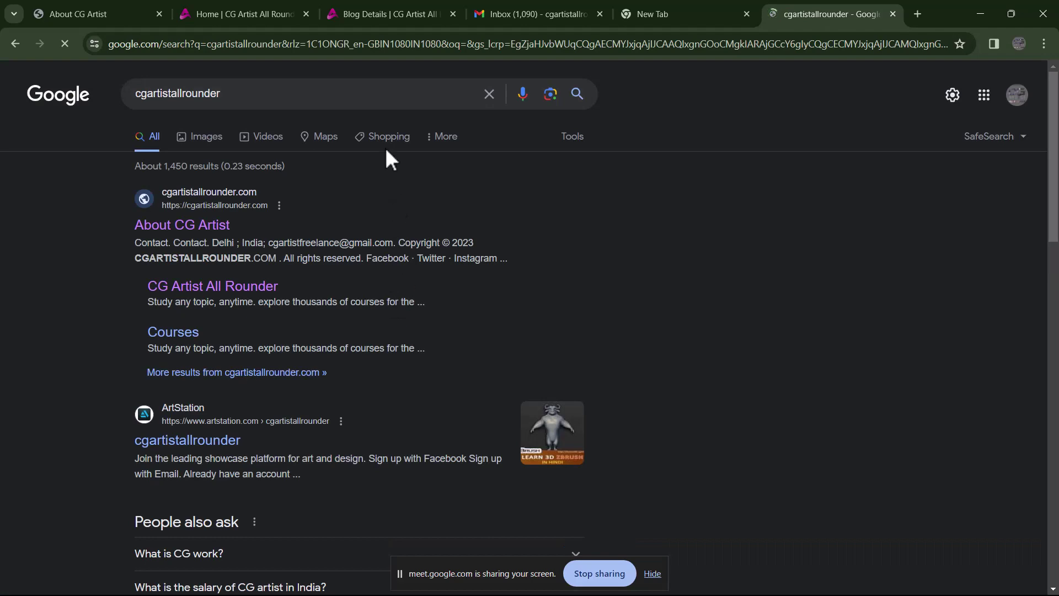
# Open the cg artist all rounder YouTube channel from the results and show its Videos.
pyautogui.scroll(-3, 300, 309)
pyautogui.scroll(-2, 300, 315)
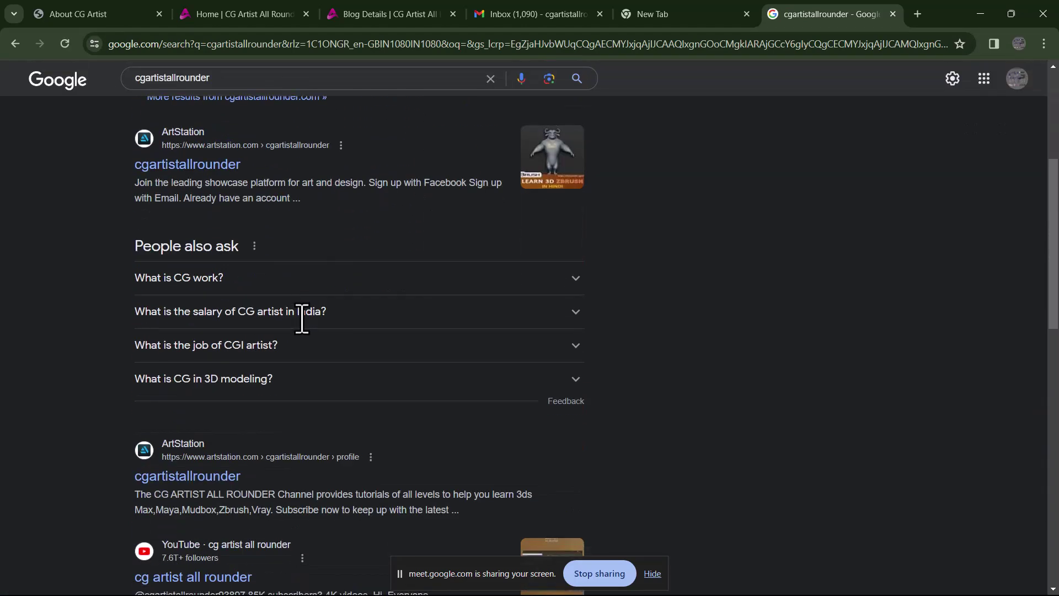
pyautogui.scroll(-2, 300, 315)
pyautogui.click(175, 408)
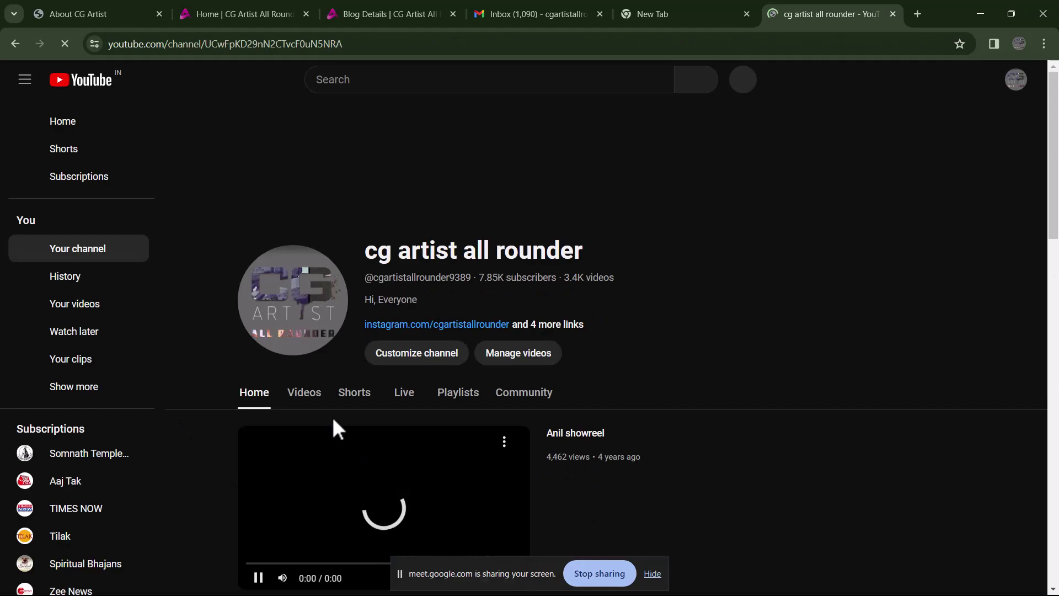
pyautogui.click(305, 396)
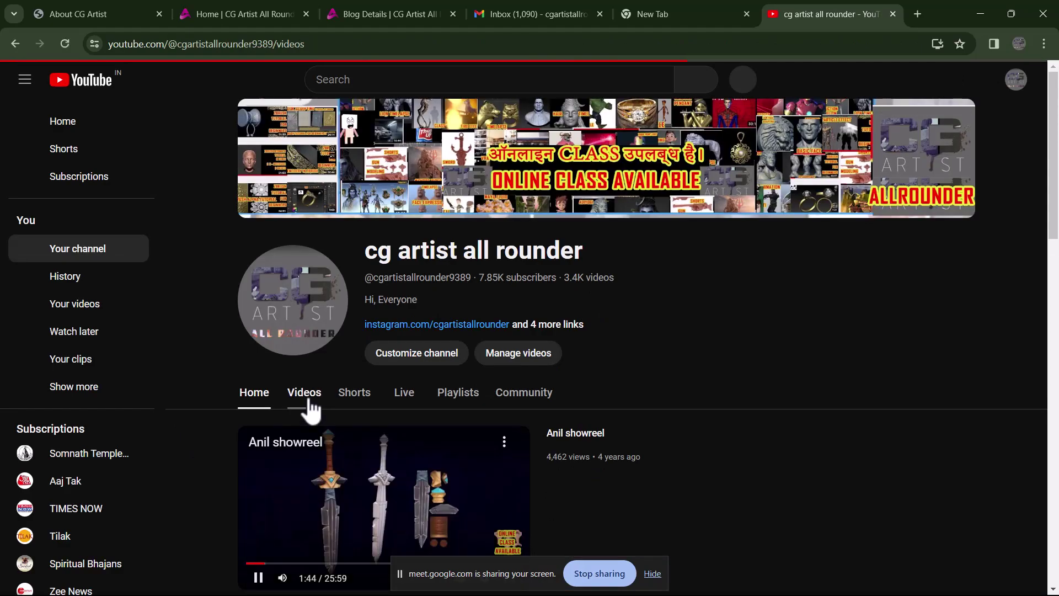
# Scroll through the cg artist all rounder channel's uploaded videos.
pyautogui.scroll(-3, 793, 379)
pyautogui.scroll(-3, 772, 403)
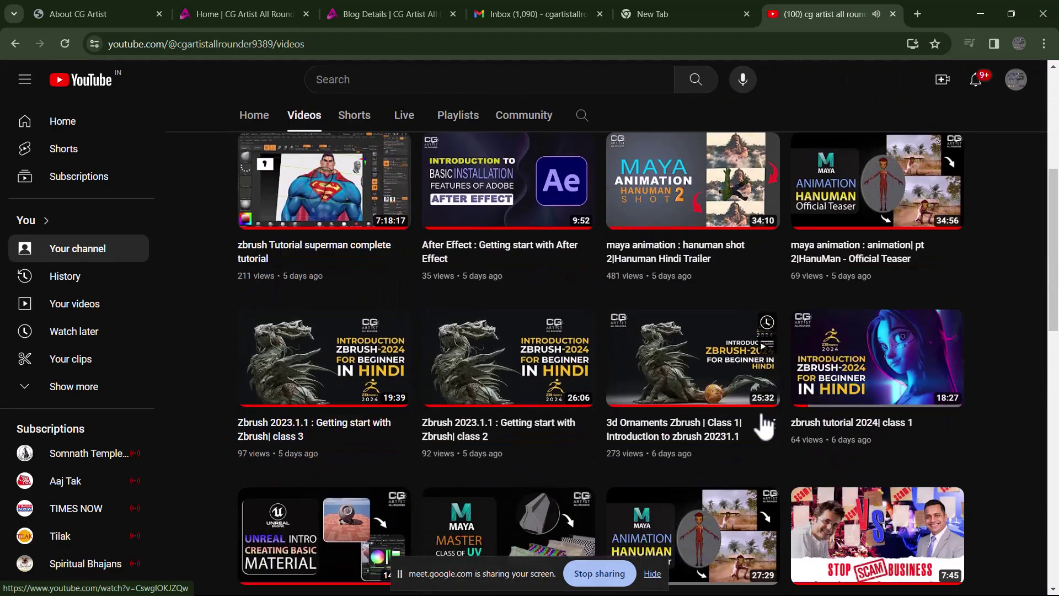
pyautogui.scroll(-5, 800, 442)
pyautogui.scroll(-2, 822, 458)
pyautogui.scroll(-3, 827, 441)
pyautogui.scroll(-4, 839, 438)
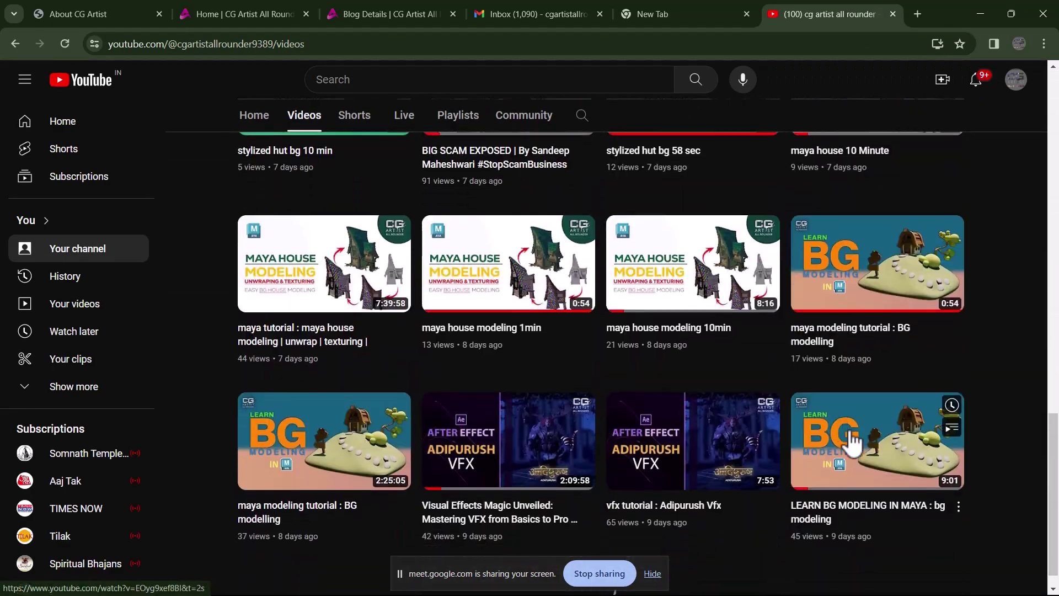
pyautogui.scroll(-1, 855, 436)
pyautogui.scroll(-1, 857, 436)
pyautogui.scroll(-3, 833, 458)
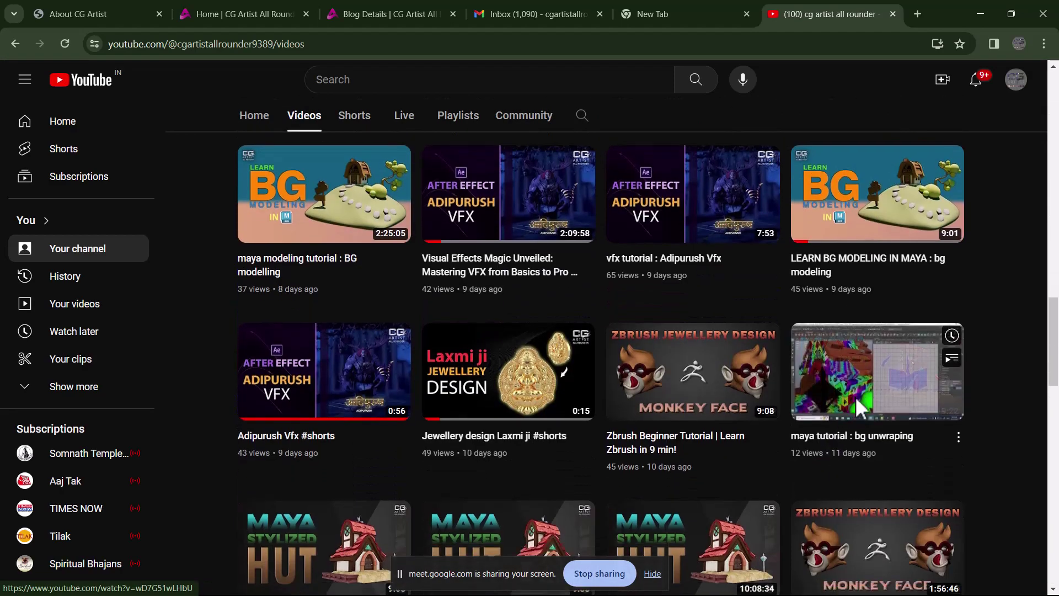
pyautogui.scroll(-2, 855, 420)
pyautogui.scroll(-2, 828, 411)
pyautogui.scroll(-3, 858, 420)
pyautogui.scroll(-4, 854, 430)
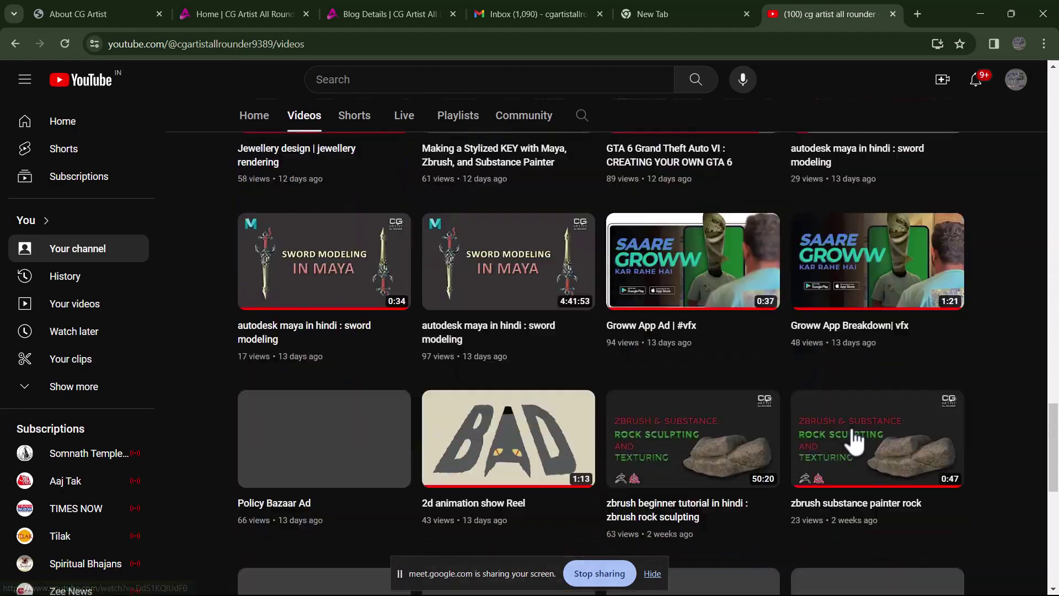
pyautogui.scroll(-4, 856, 436)
pyautogui.scroll(-5, 857, 439)
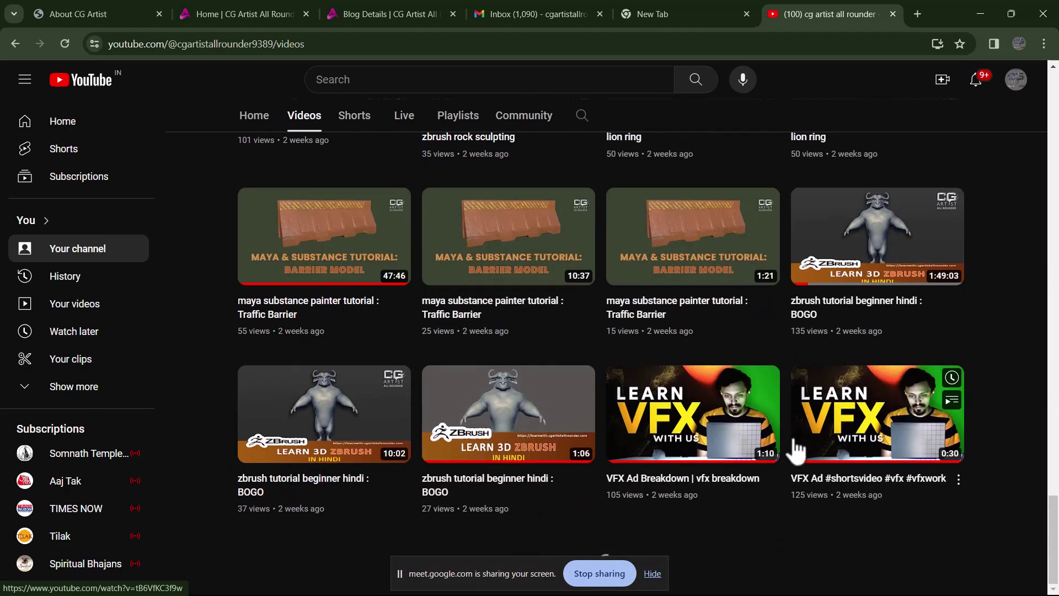
pyautogui.scroll(-4, 772, 431)
pyautogui.scroll(-4, 781, 408)
pyautogui.scroll(-3, 781, 411)
pyautogui.scroll(-2, 781, 414)
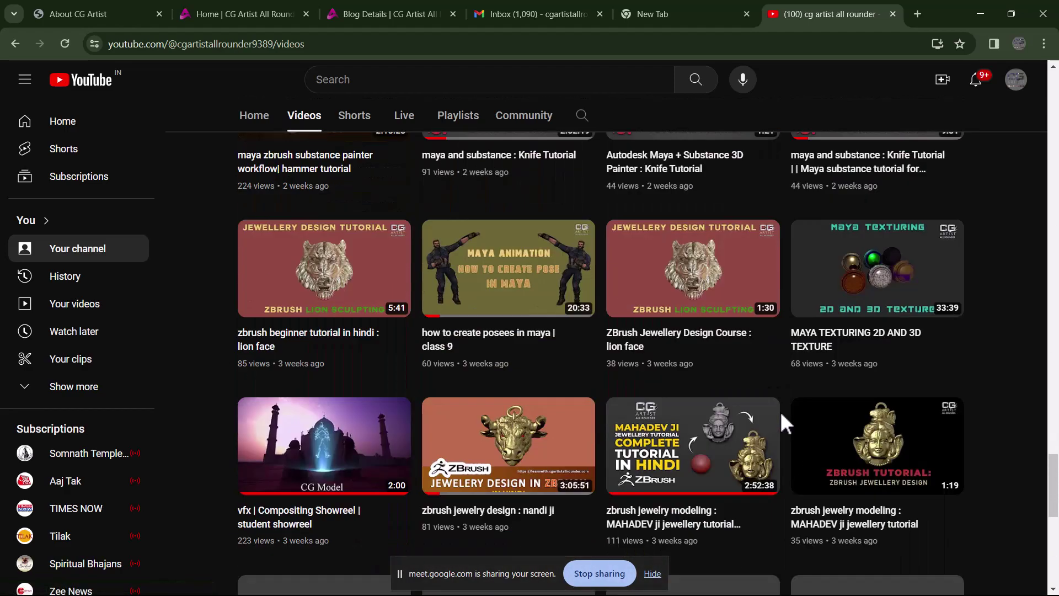
pyautogui.scroll(-1, 782, 415)
pyautogui.scroll(-3, 780, 412)
pyautogui.scroll(-4, 780, 415)
pyautogui.scroll(-2, 781, 414)
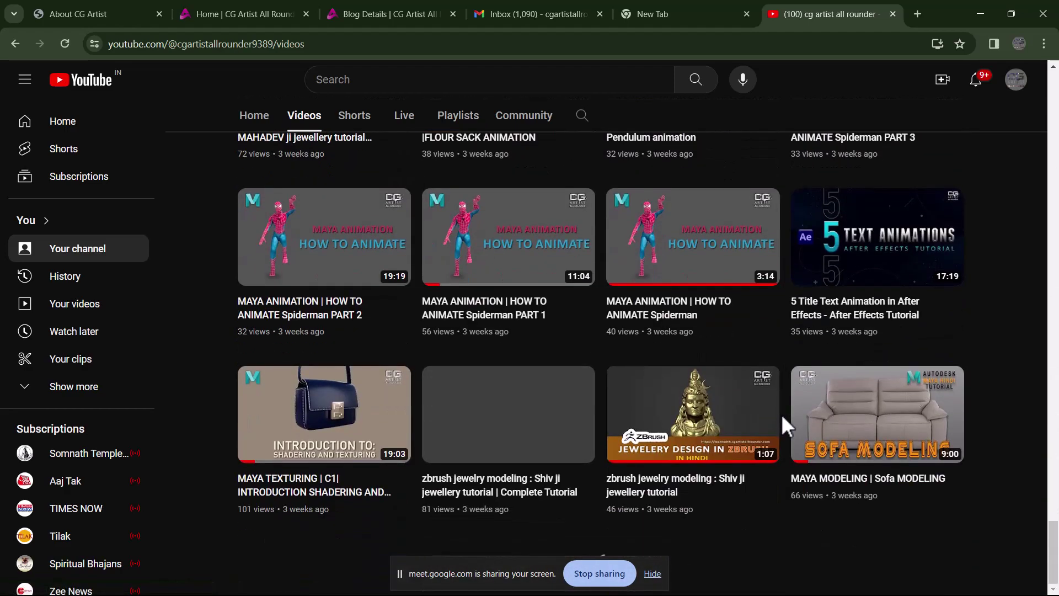
pyautogui.scroll(-4, 696, 430)
pyautogui.scroll(-3, 873, 401)
pyautogui.scroll(-2, 869, 406)
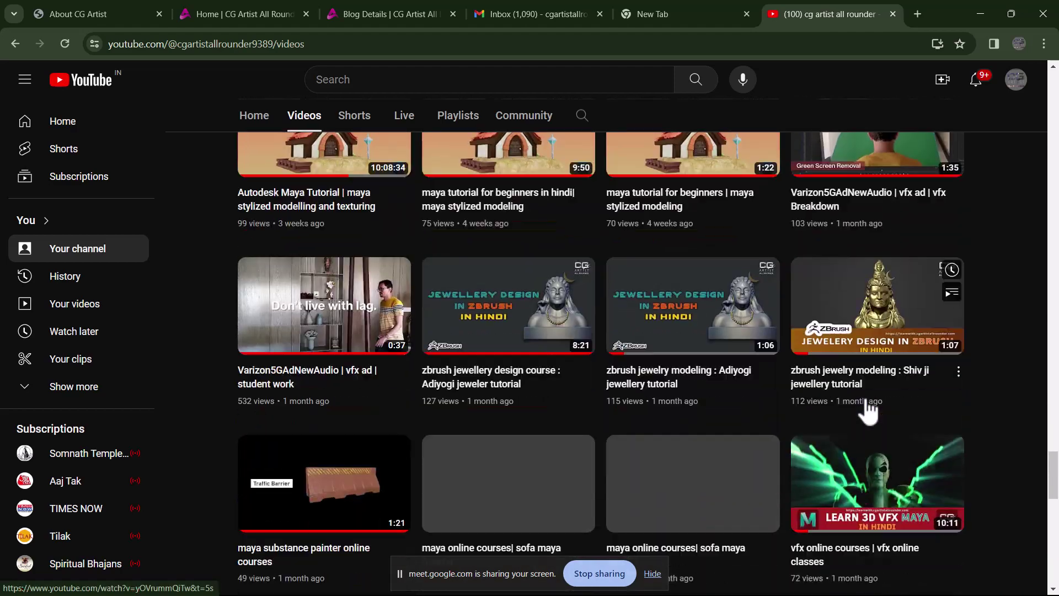
pyautogui.scroll(-5, 825, 442)
pyautogui.scroll(-4, 811, 452)
pyautogui.scroll(-4, 789, 444)
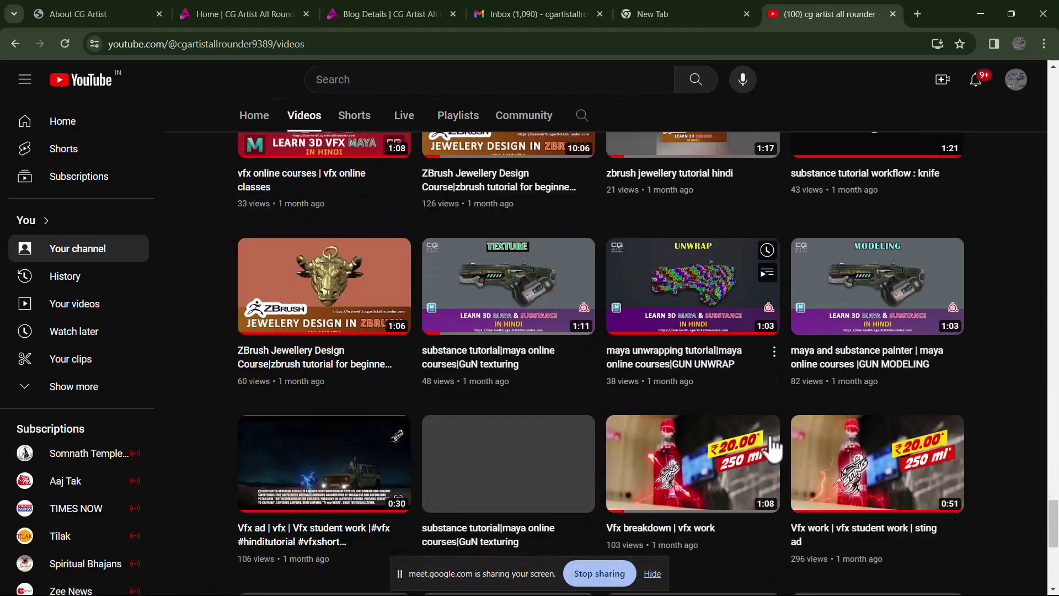
pyautogui.scroll(-1, 773, 449)
pyautogui.scroll(-2, 773, 450)
pyautogui.scroll(-2, 769, 445)
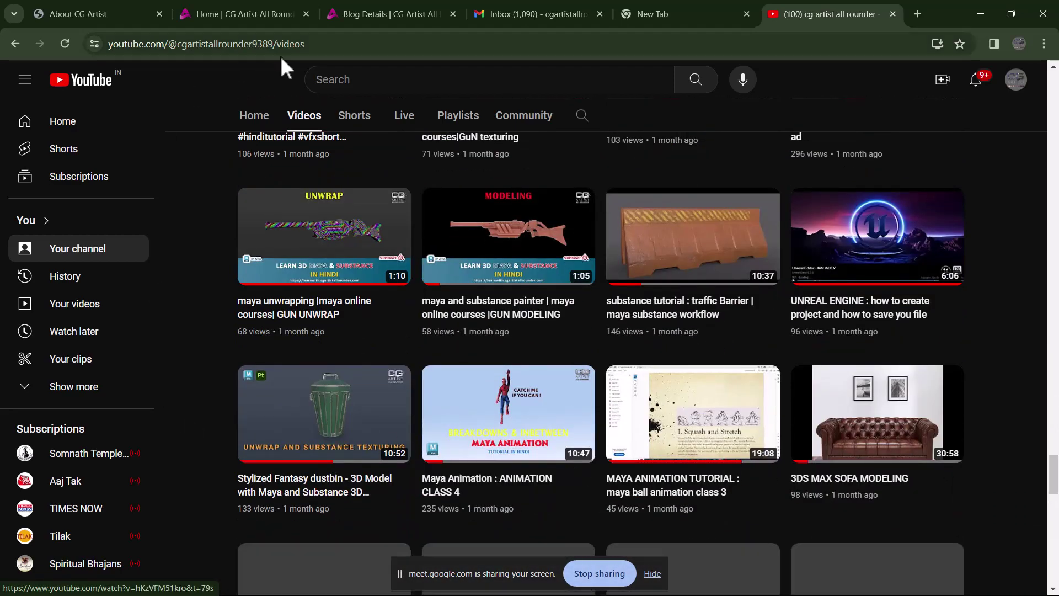
# Show the channel's Playlists and scroll down to the ZBrush jewelry, Maya rigging and shading playlists.
pyautogui.click(467, 124)
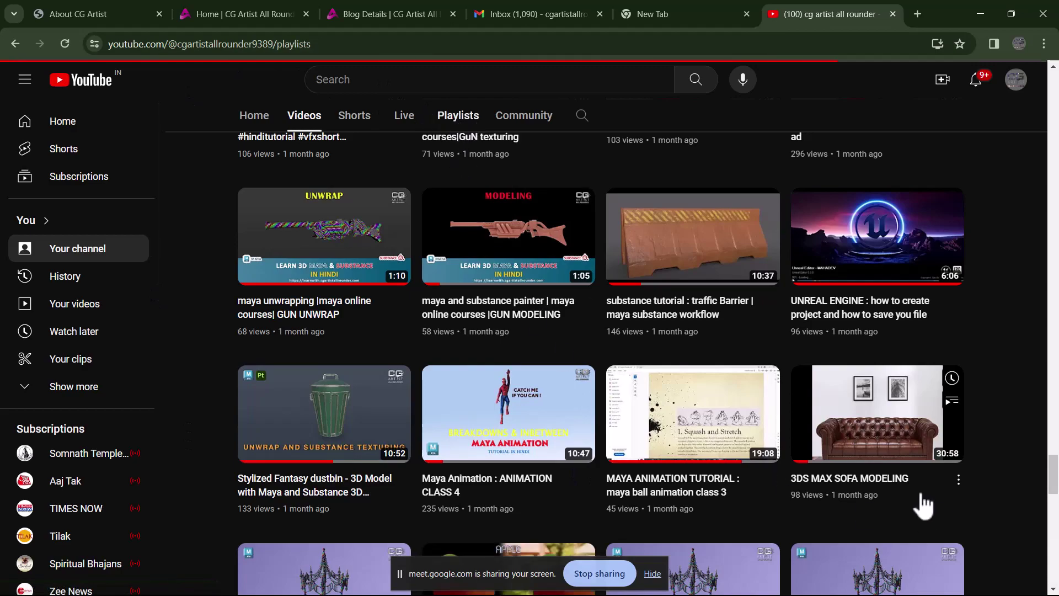
pyautogui.scroll(-3, 717, 378)
pyautogui.scroll(-3, 757, 386)
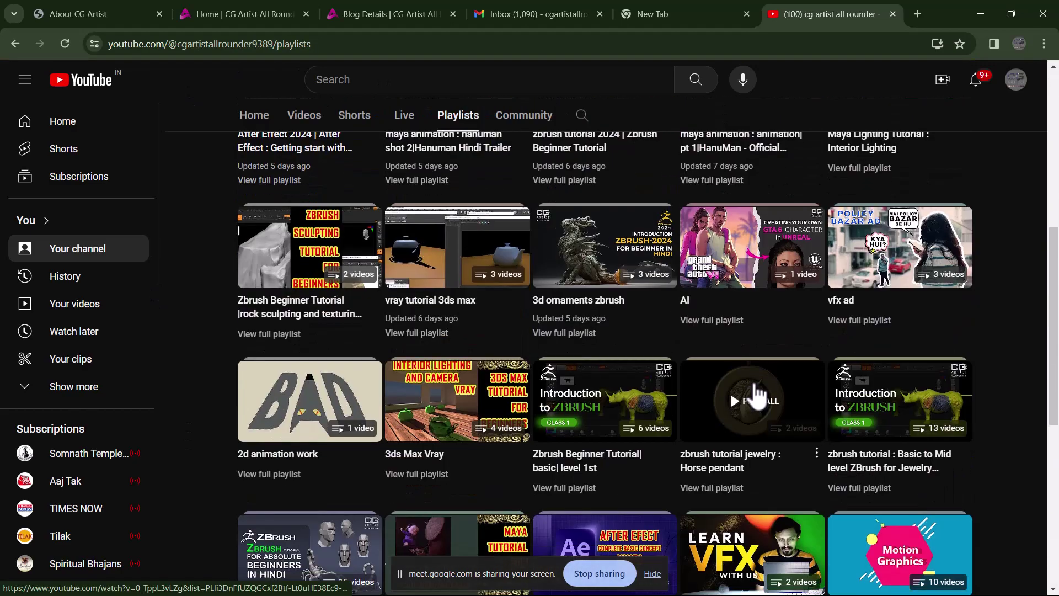
pyautogui.scroll(-2, 755, 386)
pyautogui.scroll(-3, 855, 355)
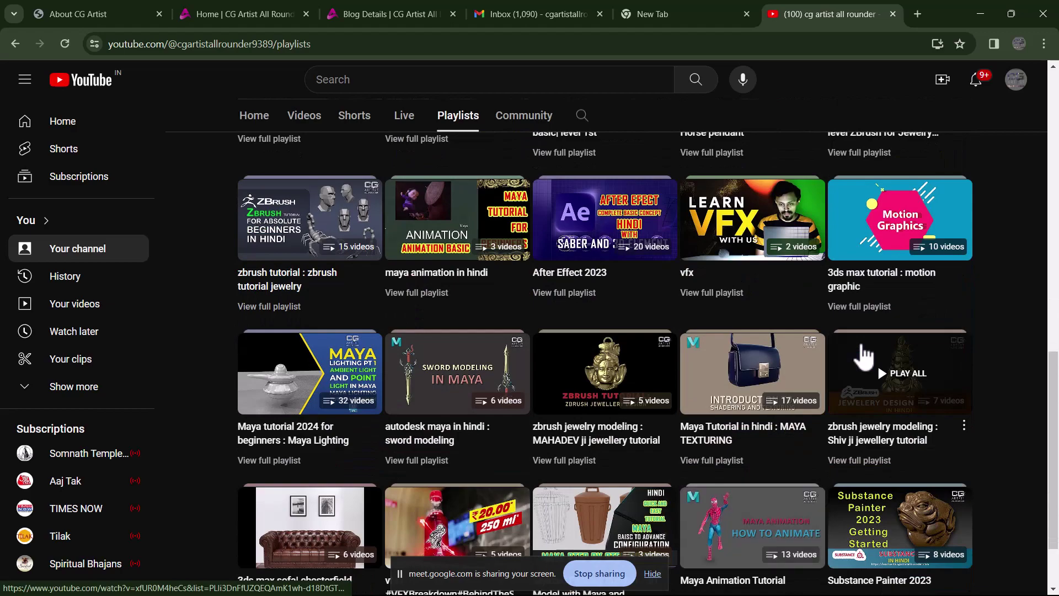
pyautogui.scroll(-2, 865, 356)
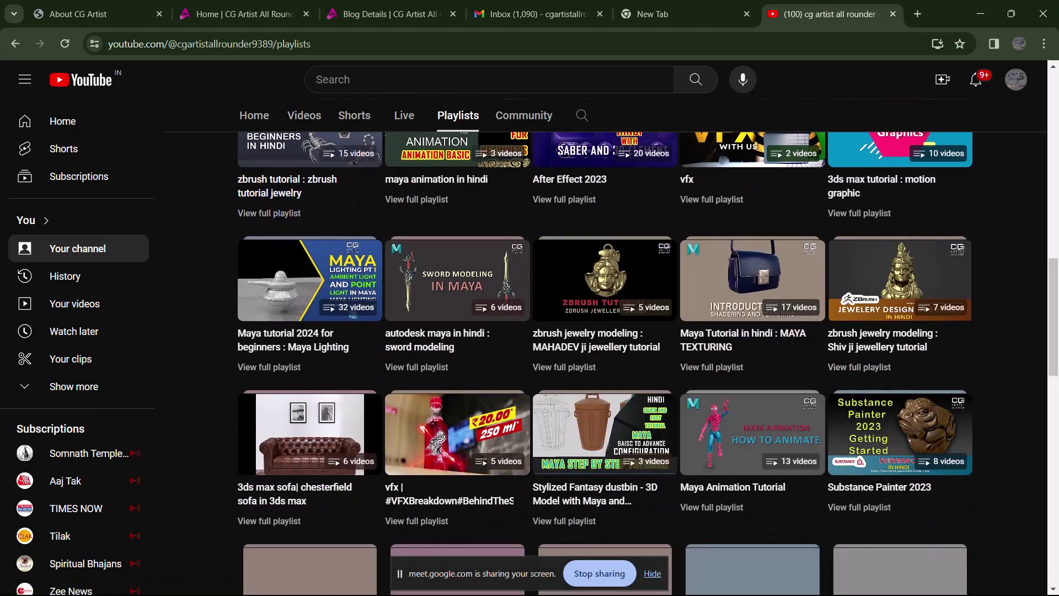
pyautogui.scroll(-2, 1000, 386)
pyautogui.scroll(-1, 988, 376)
pyautogui.scroll(-1, 965, 466)
pyautogui.scroll(-4, 975, 448)
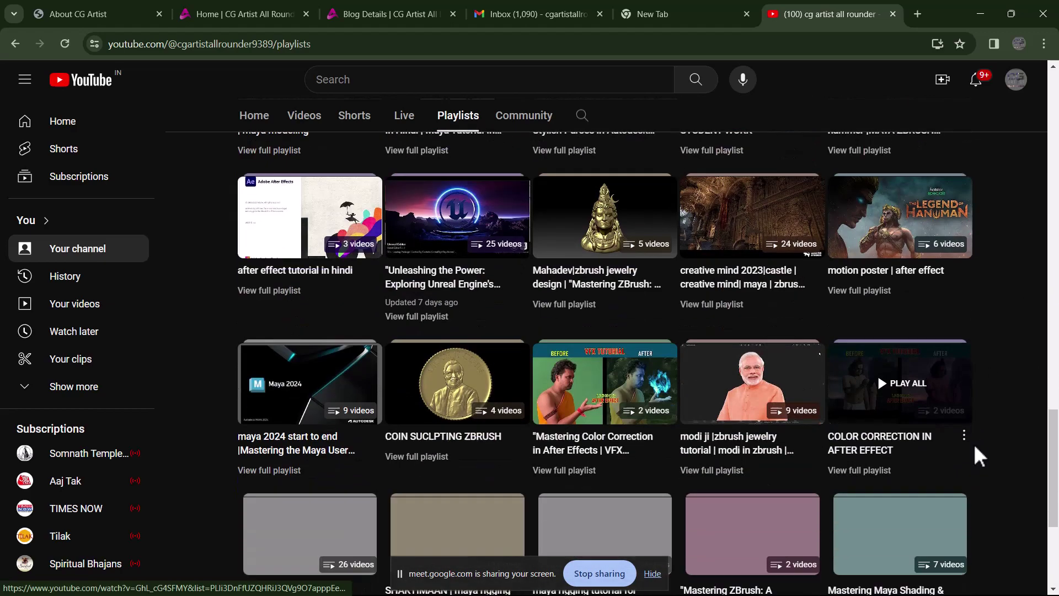
pyautogui.scroll(-4, 979, 444)
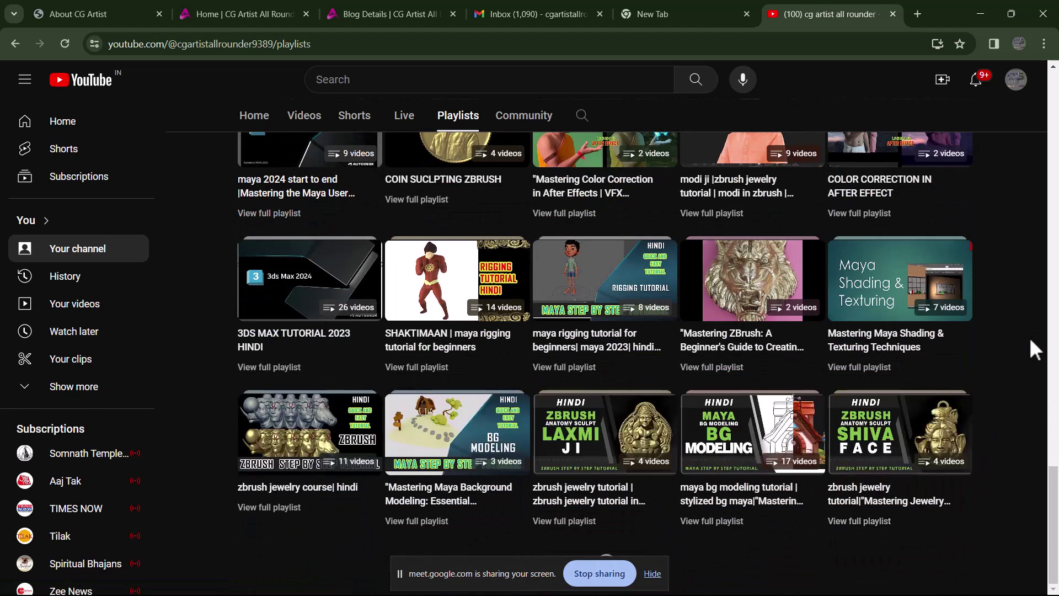
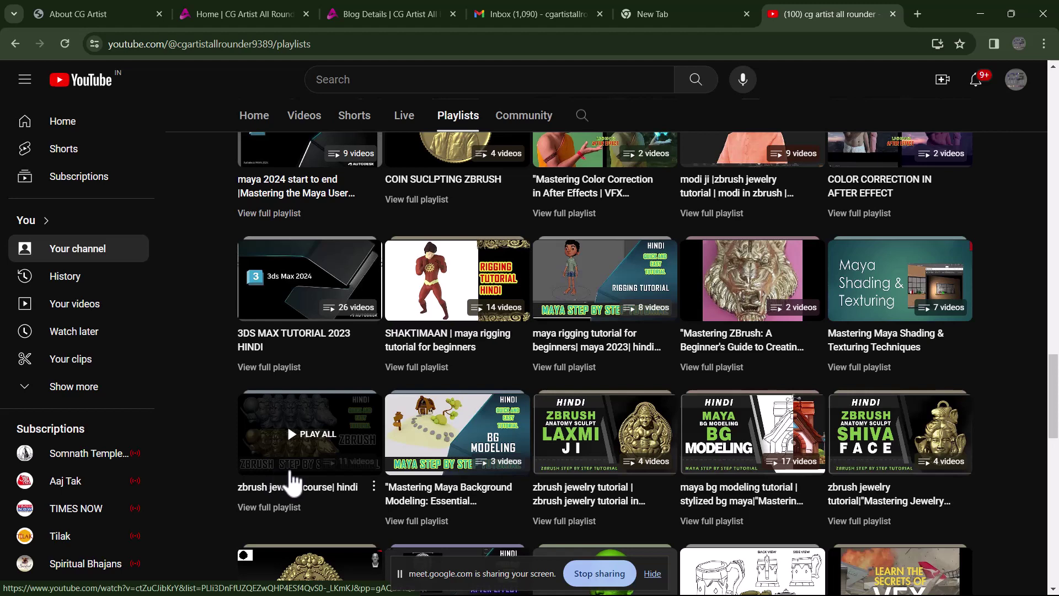
# Open the zbrush jewelry course playlist on YouTube and play part 10.
pyautogui.click(292, 475)
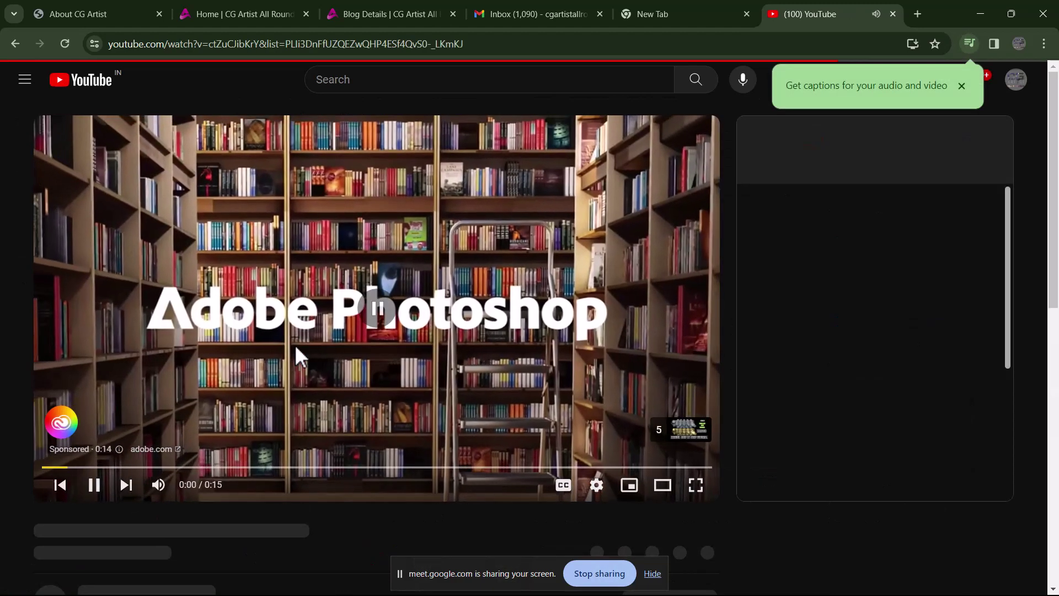
pyautogui.scroll(-5, 874, 421)
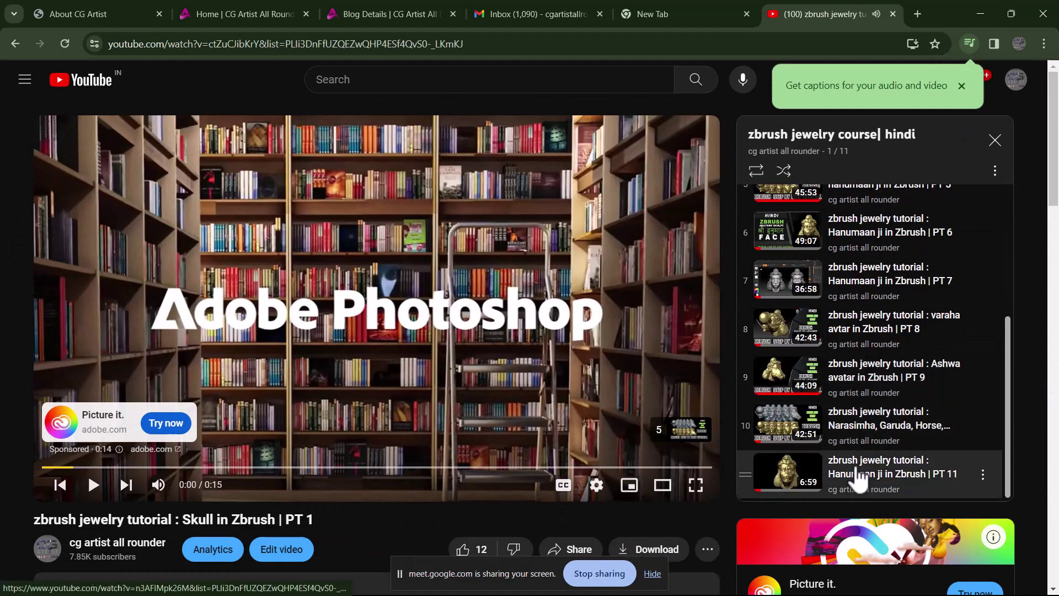
pyautogui.click(892, 430)
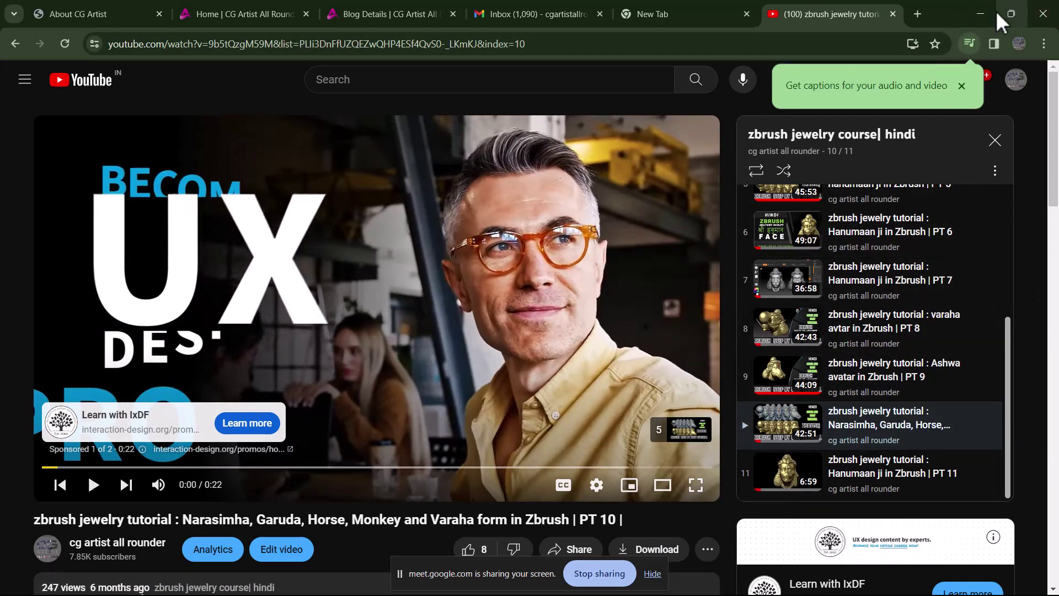
# Switch to the ZBrush 2024 blog page, then Alt+Tab toward ZBrush.
pyautogui.click(231, 8)
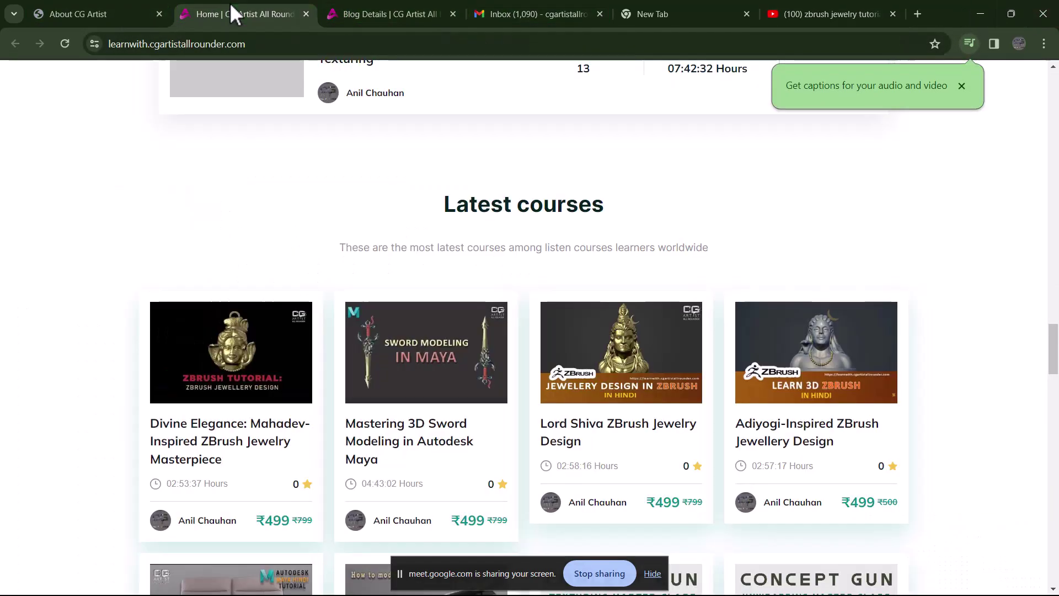
pyautogui.click(377, 9)
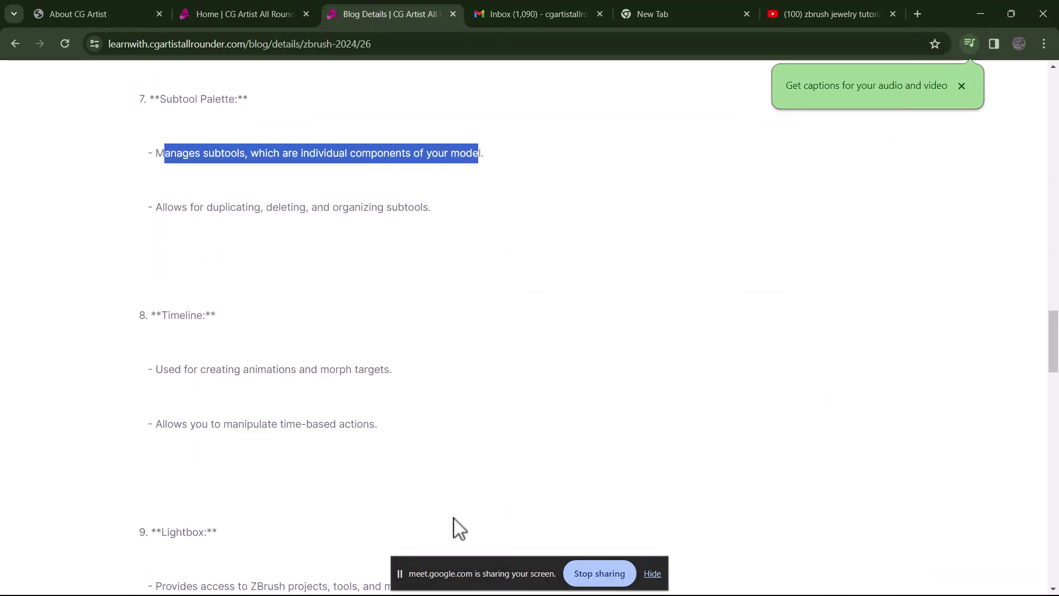
pyautogui.hotkey('alt', 'Tab')
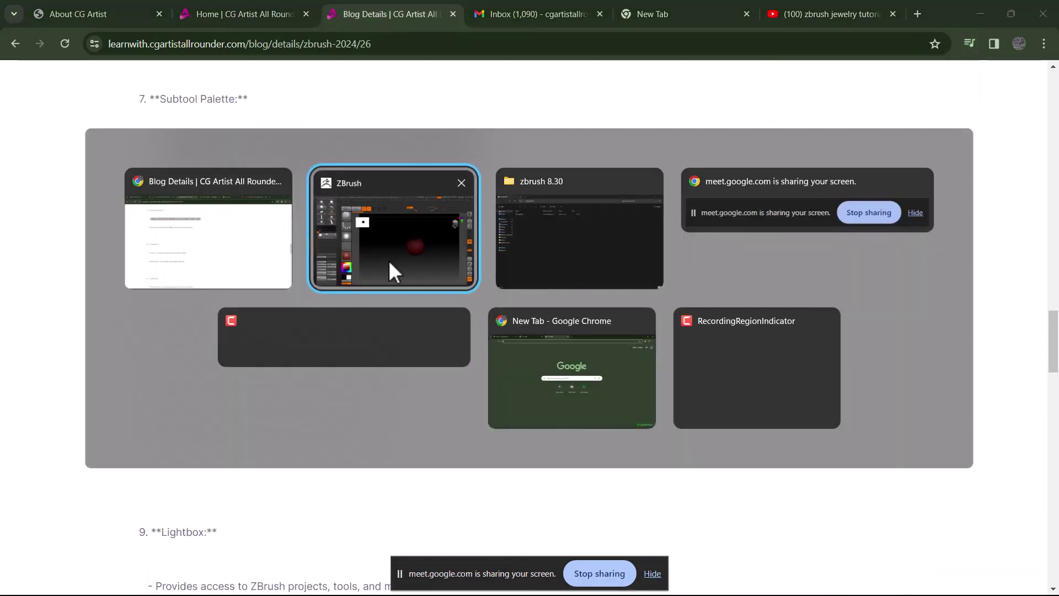
# Open the Kotelnikoff Earthquake demo project from LightBox without saving the current scene.
pyautogui.click(388, 264)
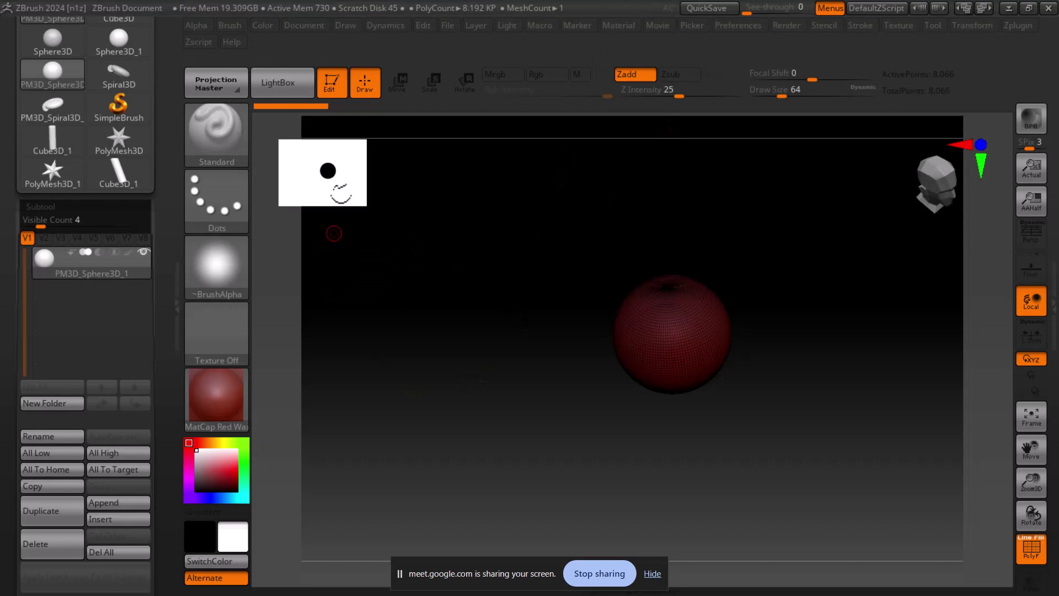
pyautogui.click(292, 86)
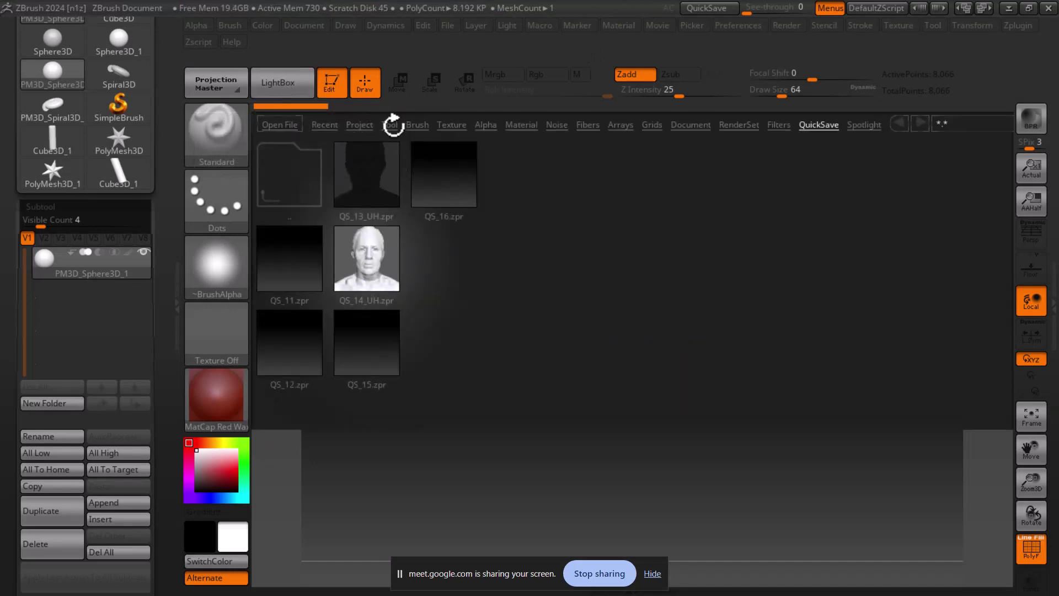
pyautogui.click(359, 125)
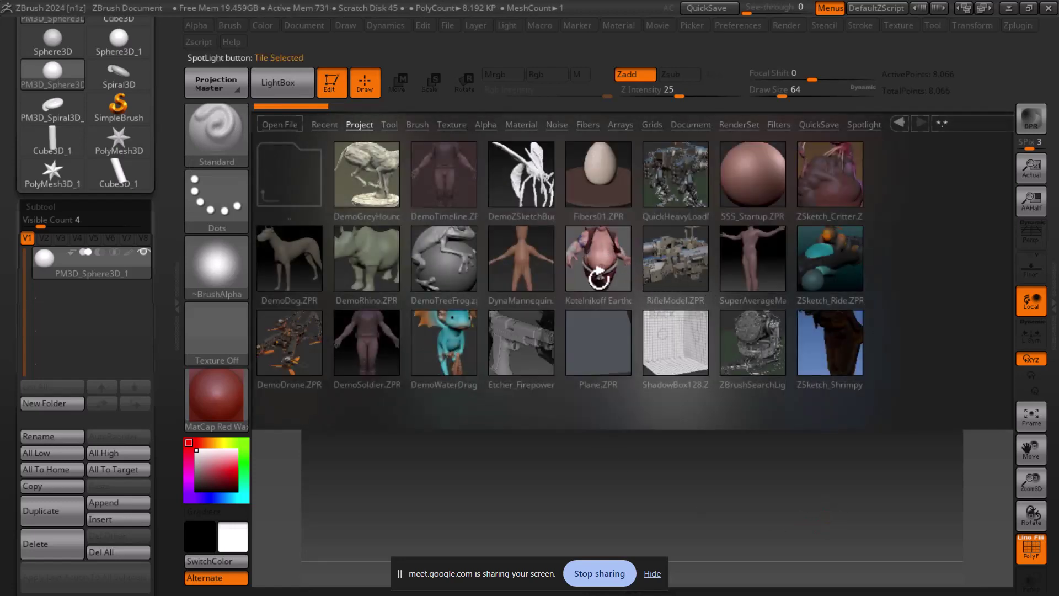
pyautogui.doubleClick(596, 274)
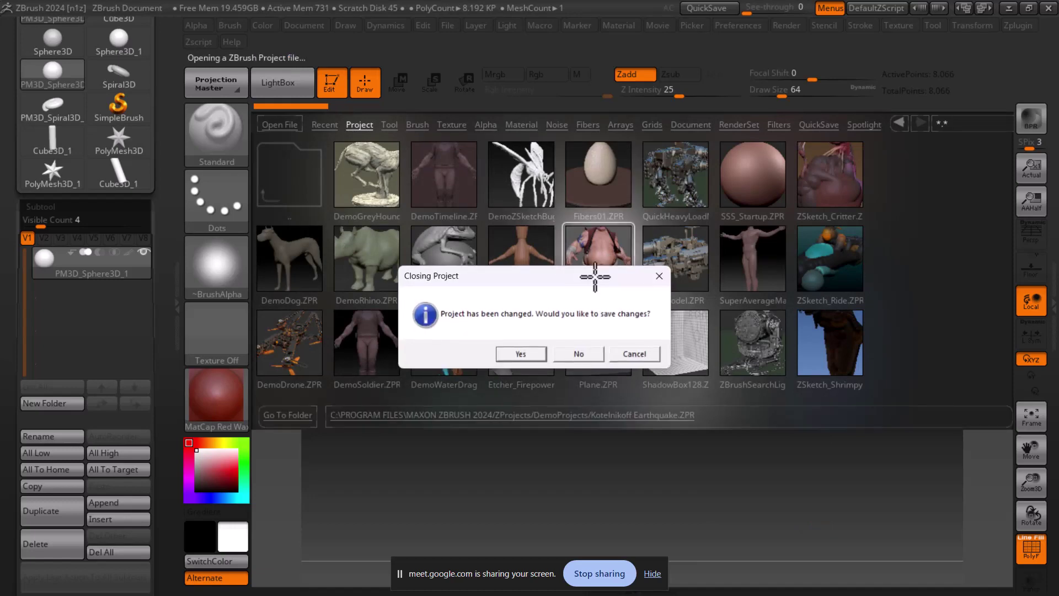
pyautogui.click(570, 356)
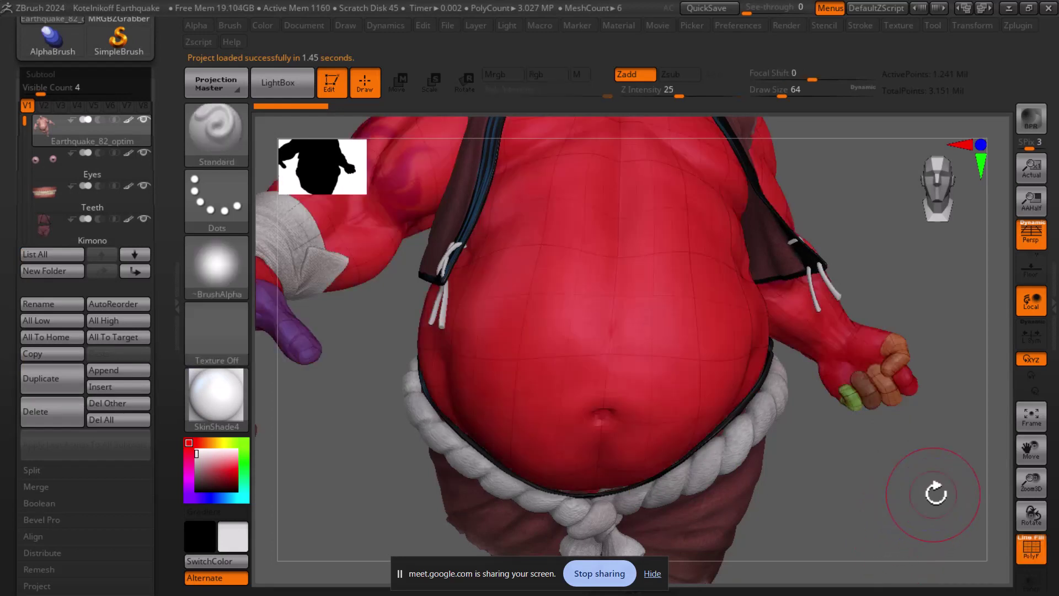
# Frame the whole Earthquake character, turn PolyF off, and turn it slightly.
pyautogui.press('f')
pyautogui.moveTo(869, 447); pyautogui.dragTo(876, 470)
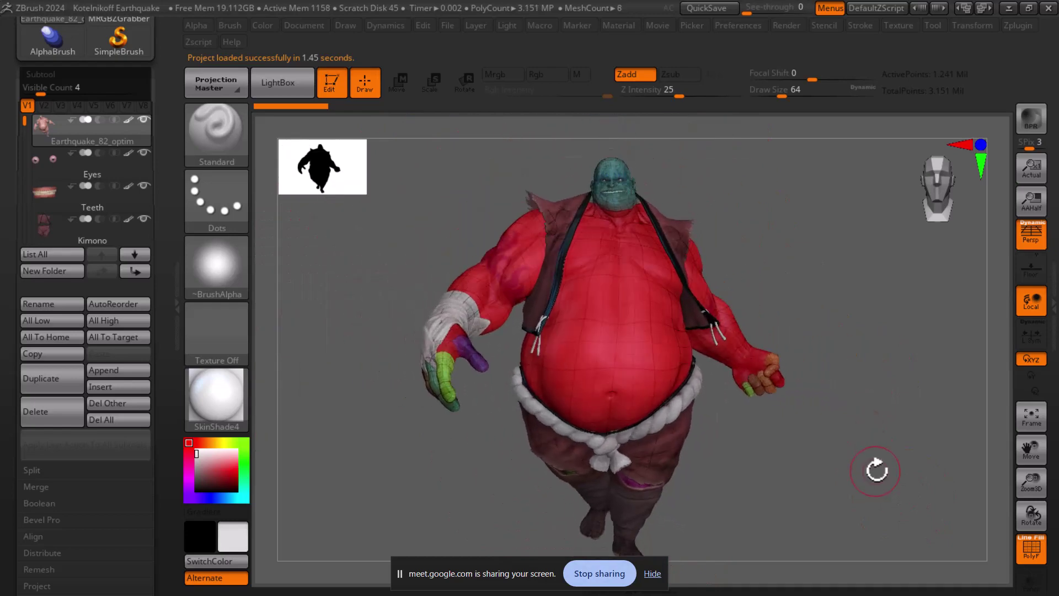
pyautogui.hotkey('shift', 'f')
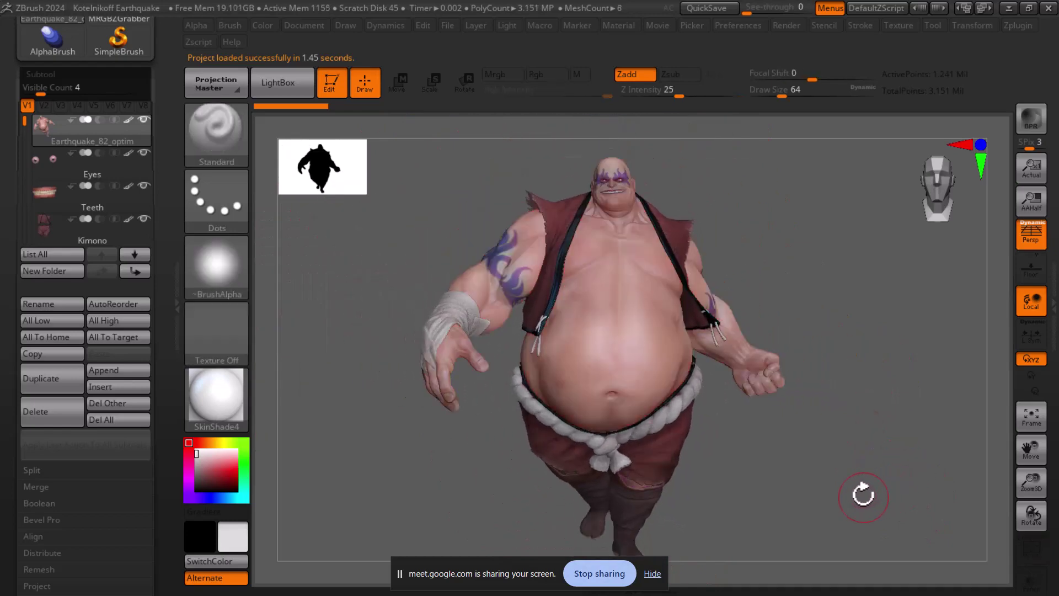
pyautogui.moveTo(738, 537)
pyautogui.mouseDown()
pyautogui.moveTo(821, 455)
pyautogui.moveTo(773, 464)
pyautogui.moveTo(906, 457)
pyautogui.moveTo(942, 419)
pyautogui.mouseUp()
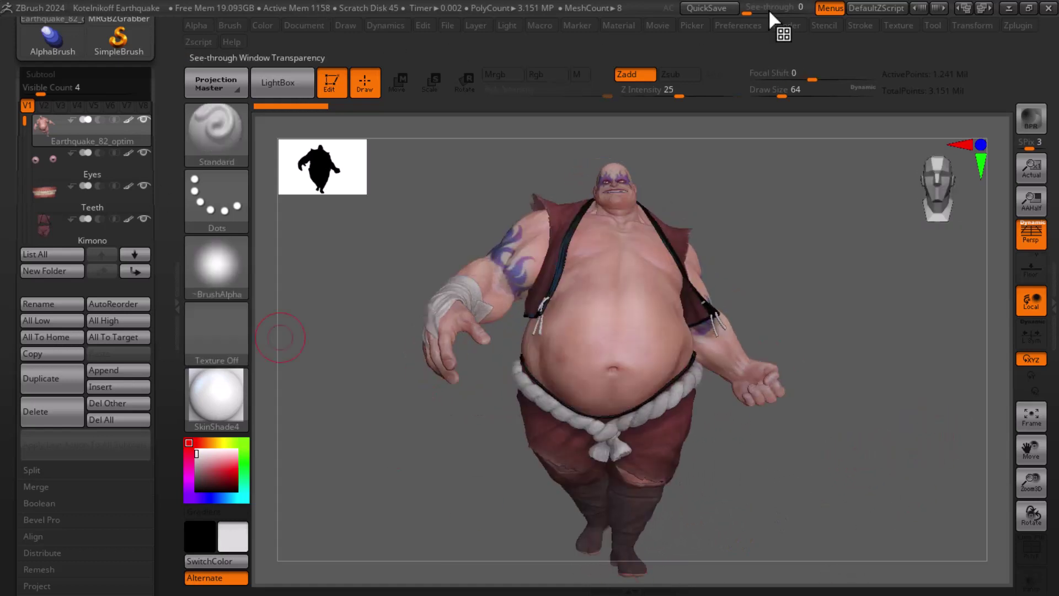
pyautogui.click(656, 26)
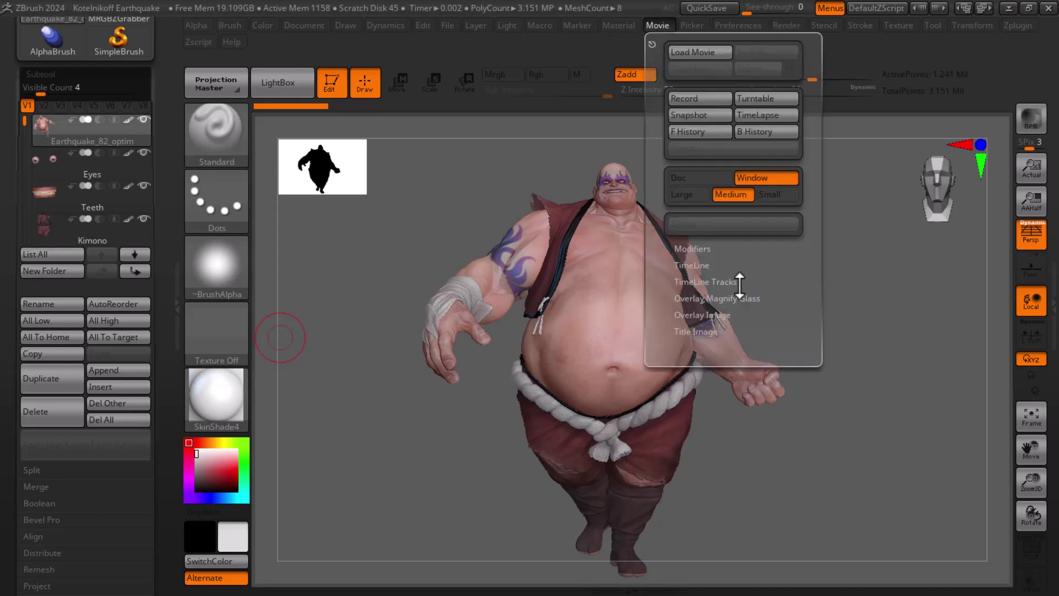
# Expand Movie > Time Line, cancel the Load dialog, and turn Show on to display the timeline.
pyautogui.click(691, 264)
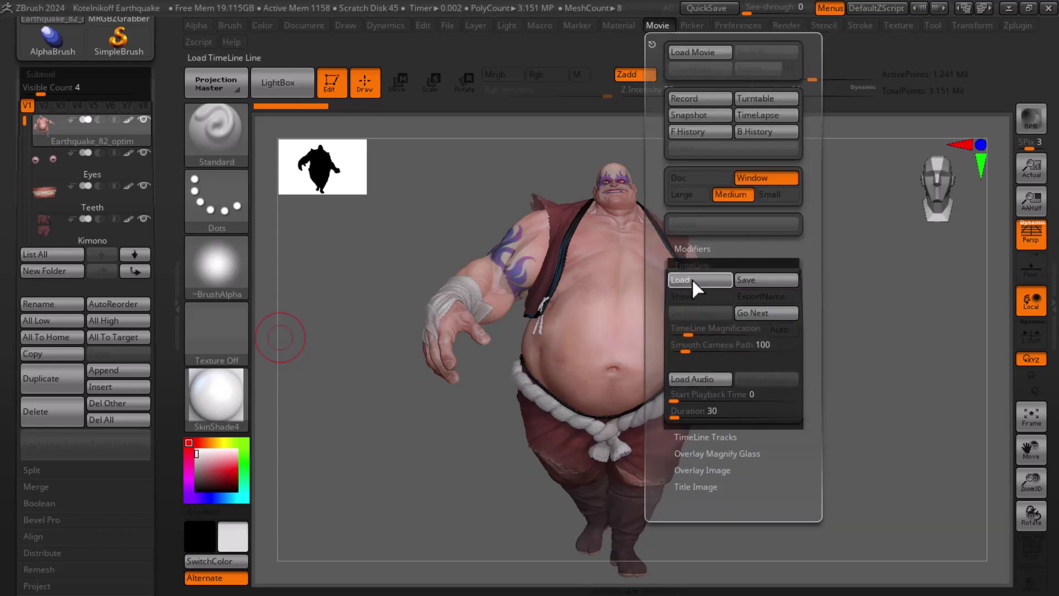
pyautogui.click(692, 278)
pyautogui.click(709, 407)
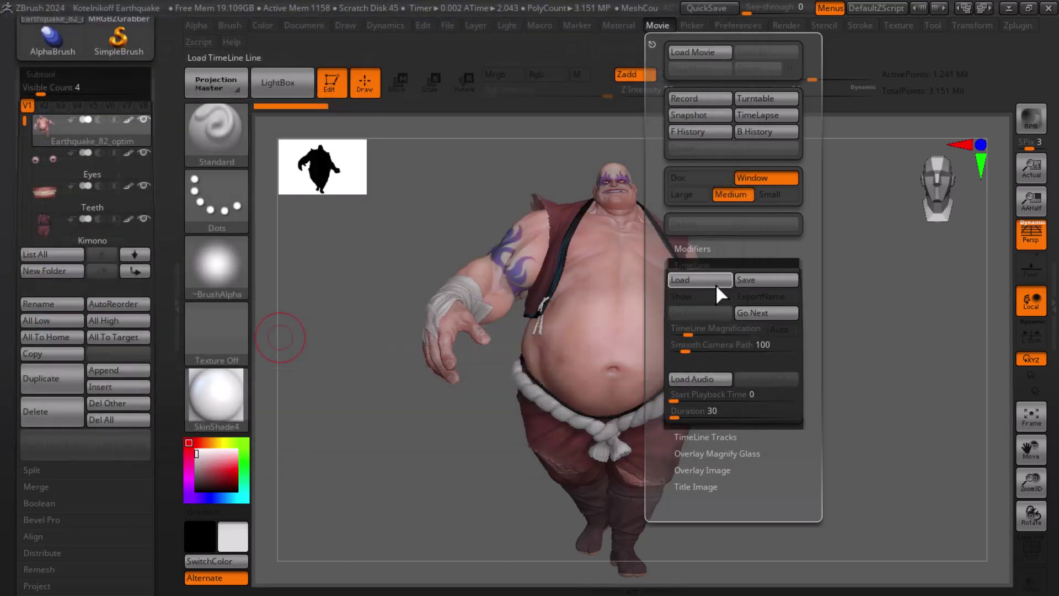
pyautogui.click(696, 299)
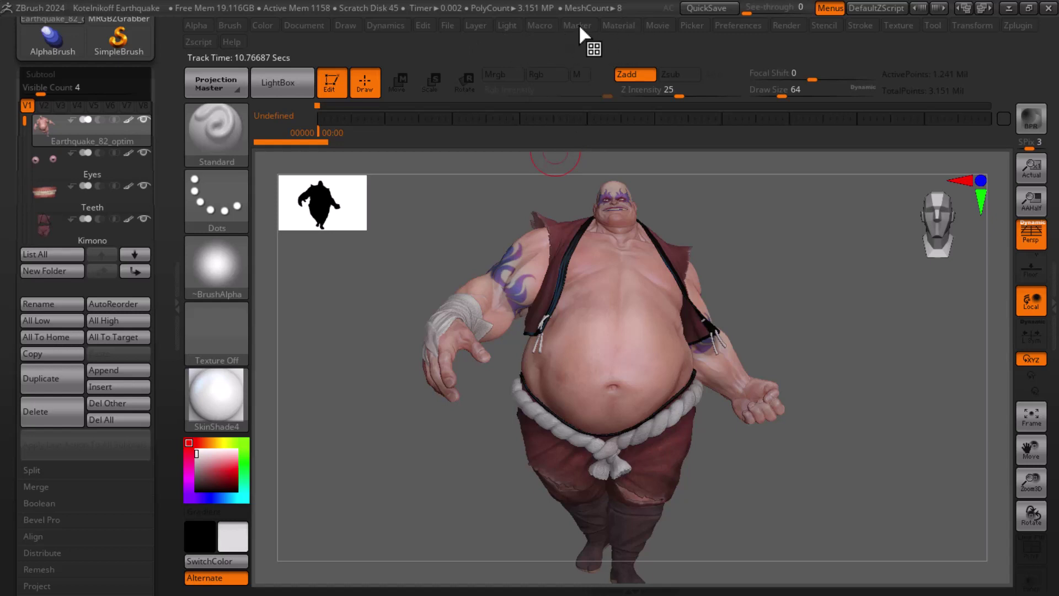
pyautogui.click(666, 24)
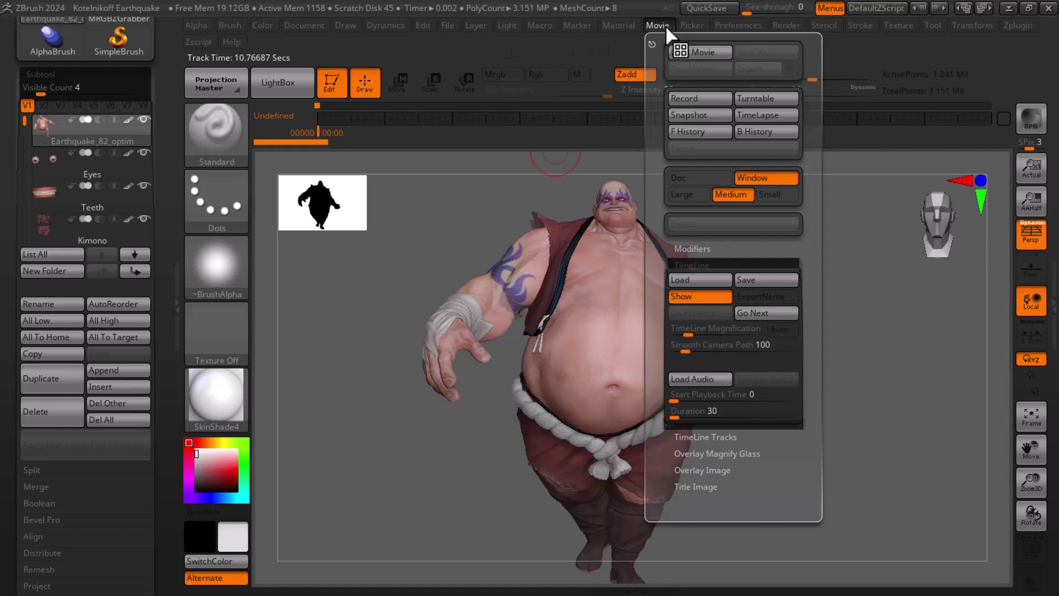
pyautogui.click(706, 297)
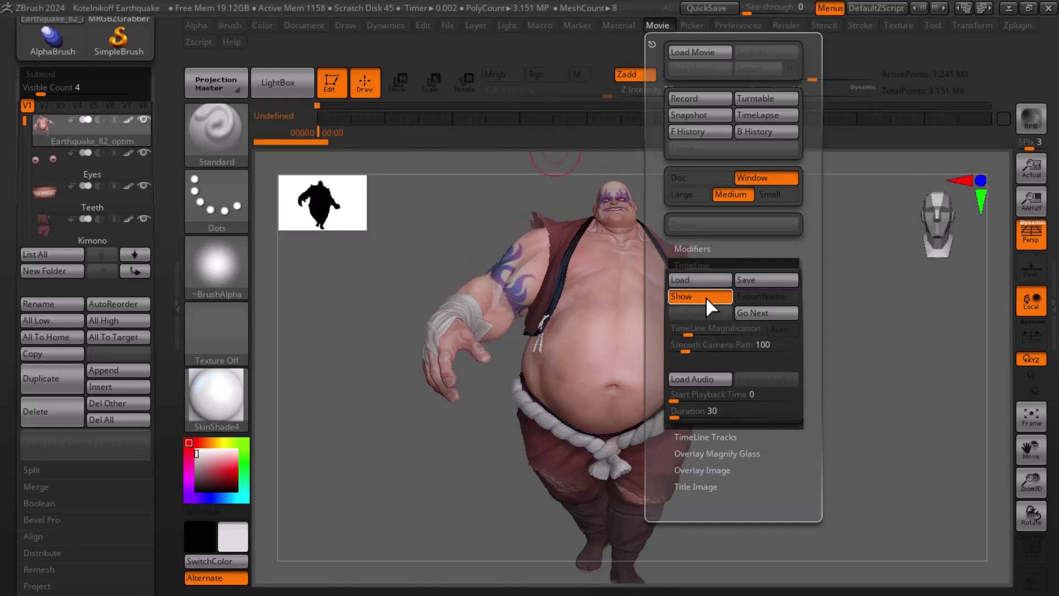
pyautogui.click(707, 297)
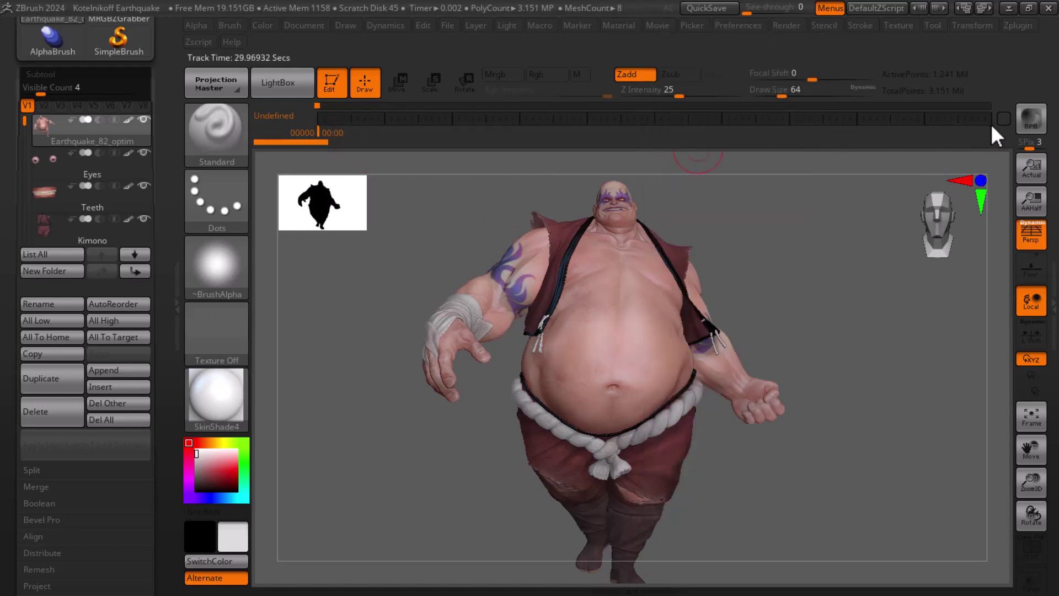
pyautogui.click(666, 24)
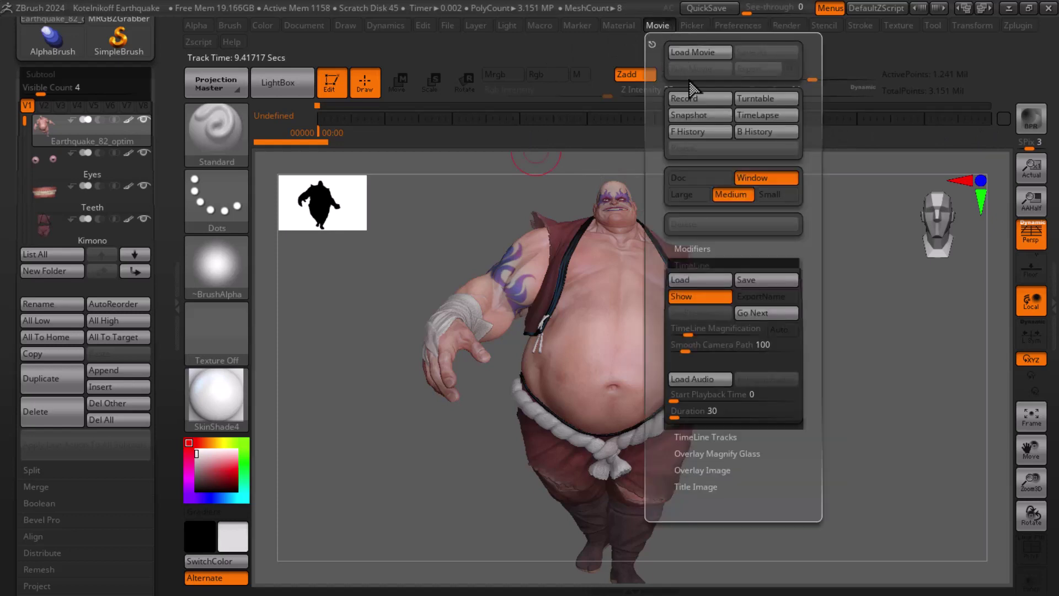
# Record a turntable movie, play it back, and start the Movie Export to 'ZBrush Movie.mpg'.
pyautogui.click(767, 99)
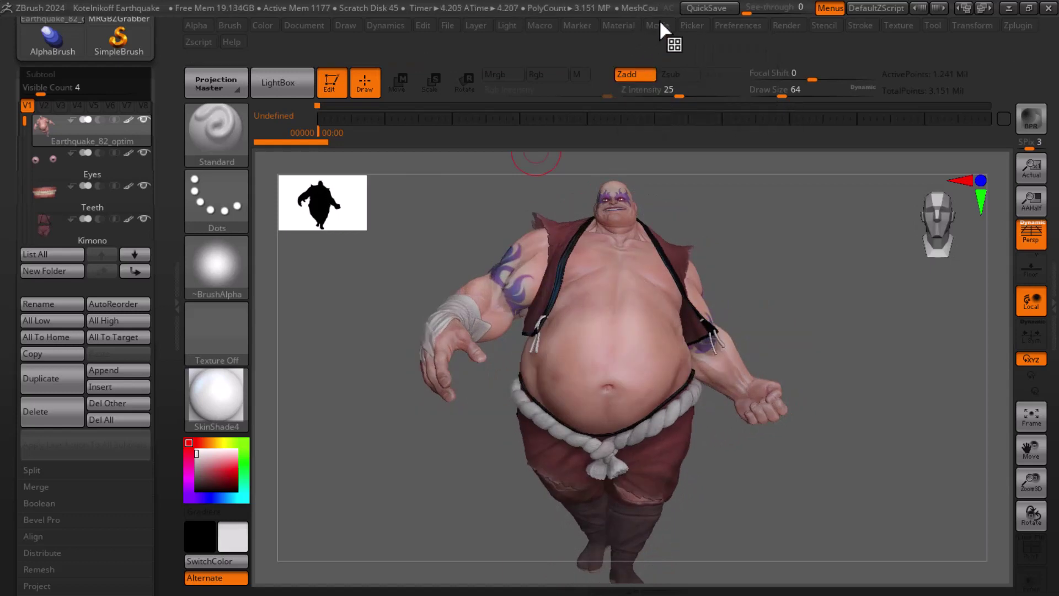
pyautogui.click(669, 30)
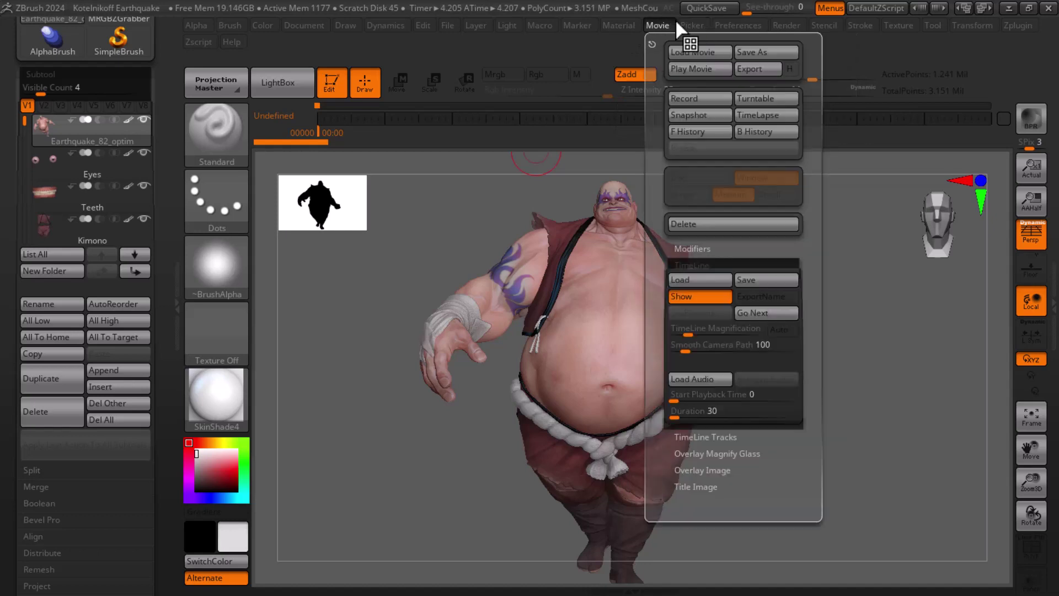
pyautogui.click(691, 69)
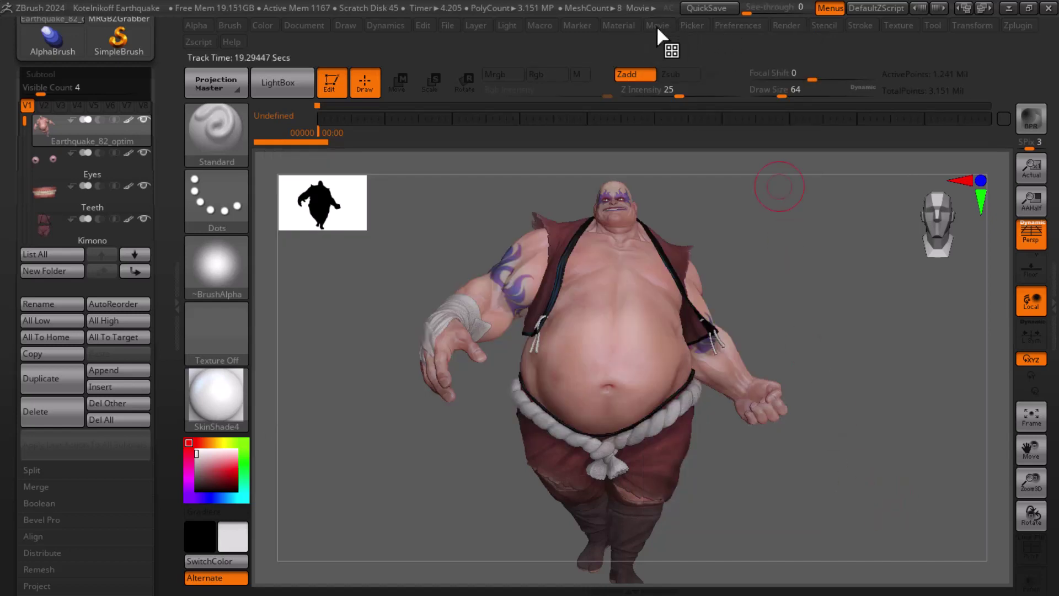
pyautogui.click(657, 26)
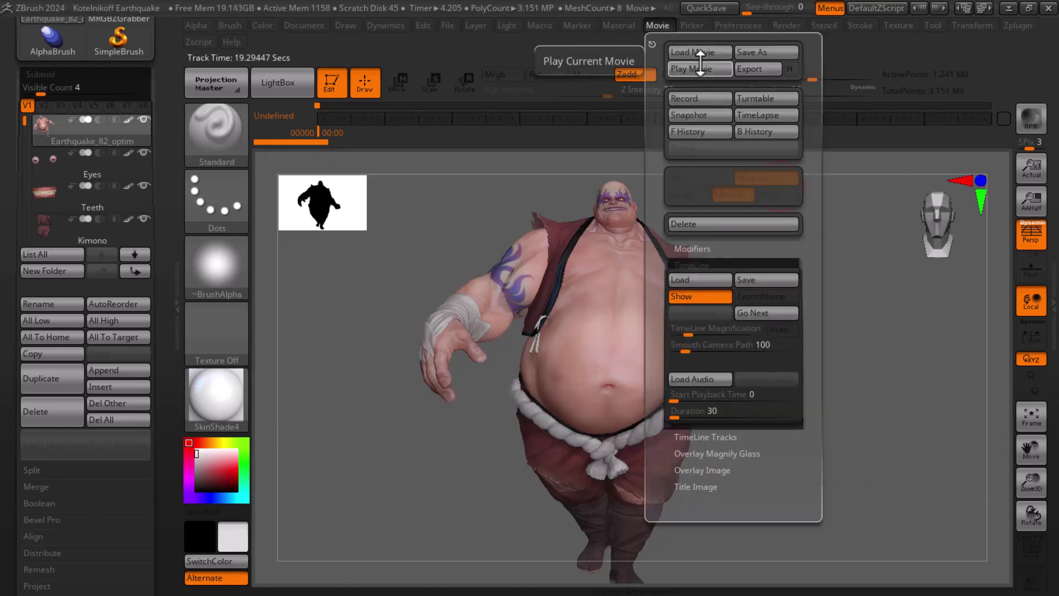
pyautogui.click(755, 70)
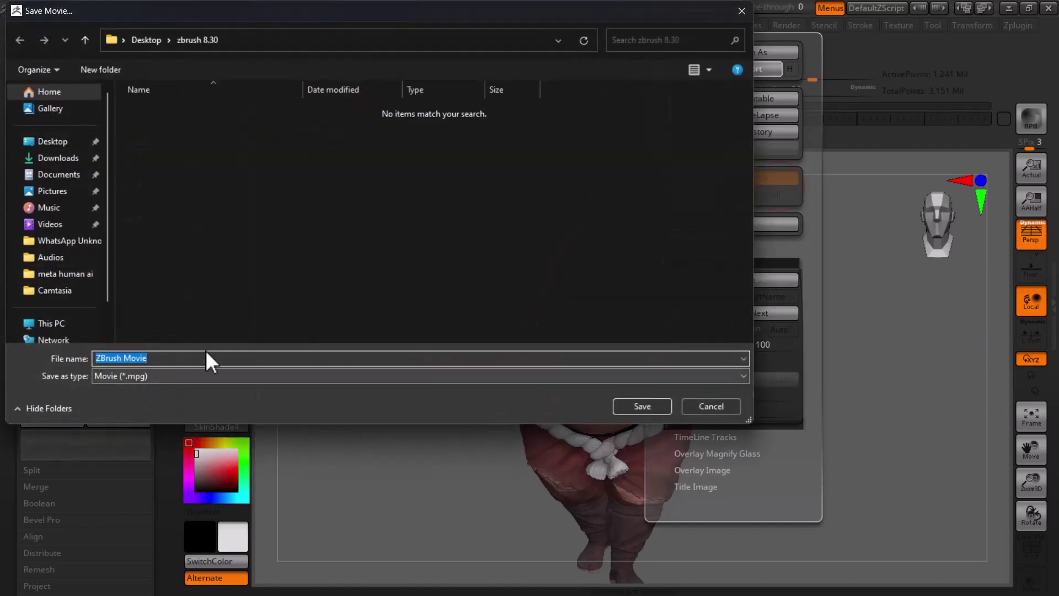
# Save 'ZBrush Movie.mpg' and open it from the zbrush 8.30 folder, always in VLC media player.
pyautogui.click(647, 409)
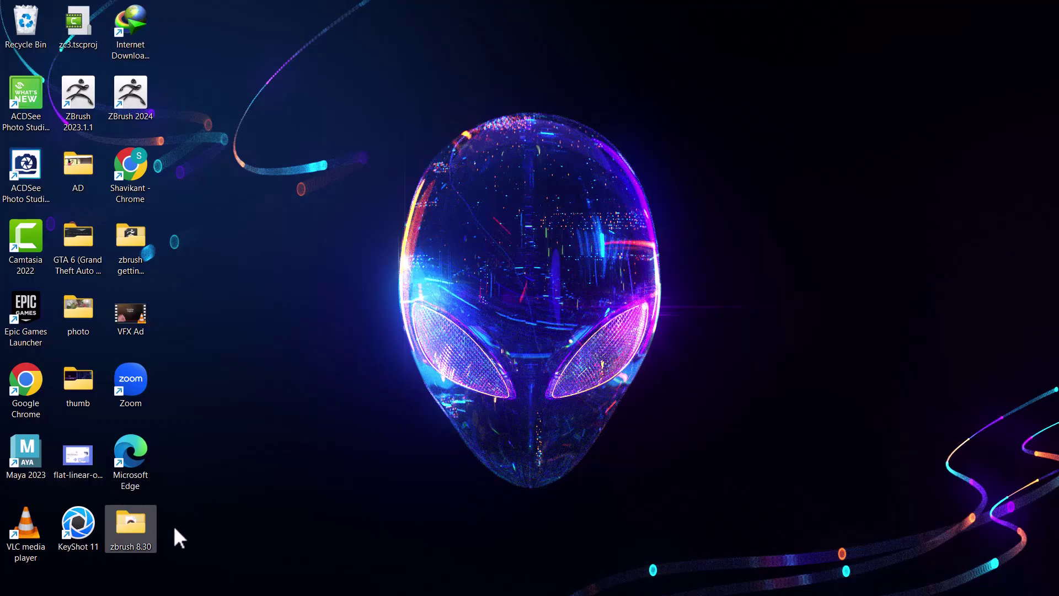
pyautogui.doubleClick(138, 515)
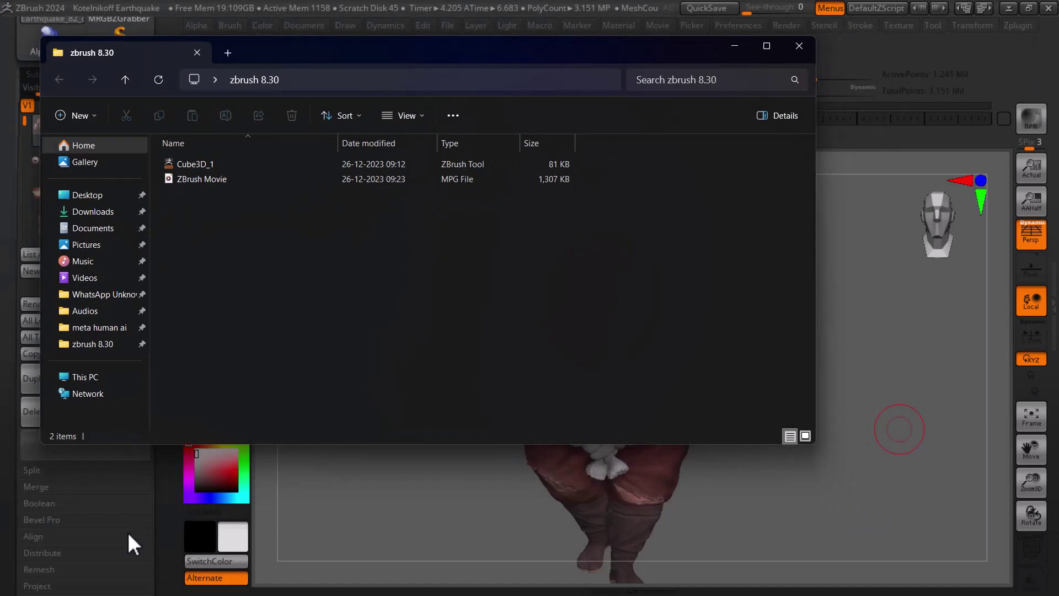
pyautogui.doubleClick(196, 184)
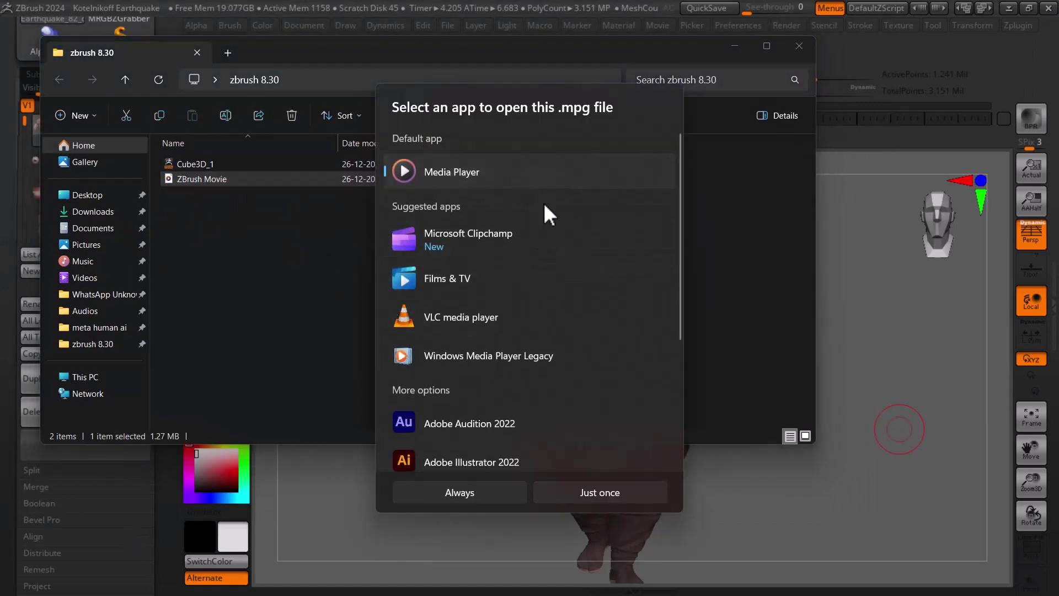
pyautogui.click(465, 329)
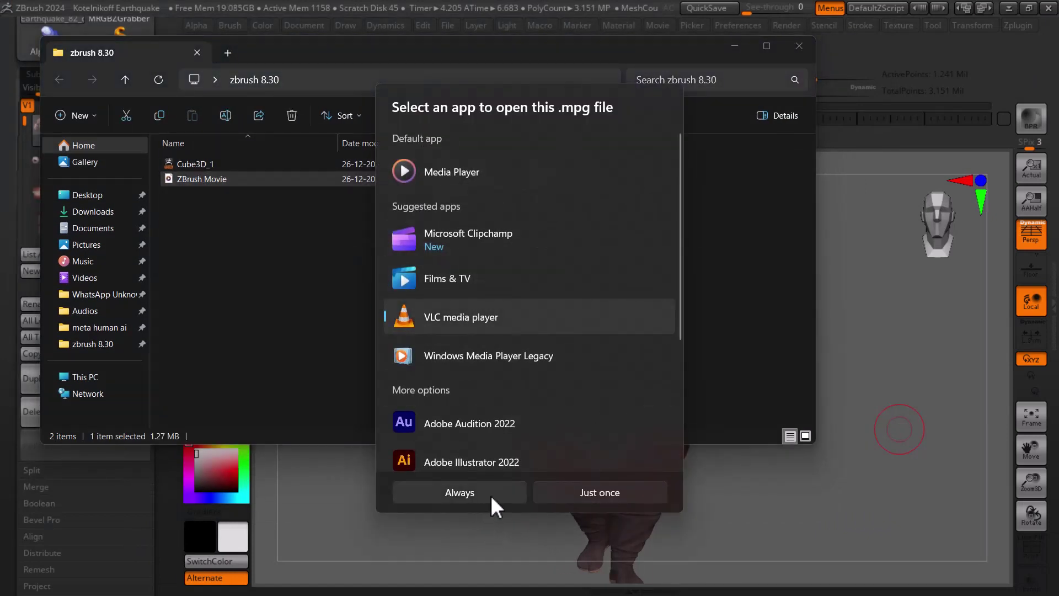
pyautogui.click(581, 491)
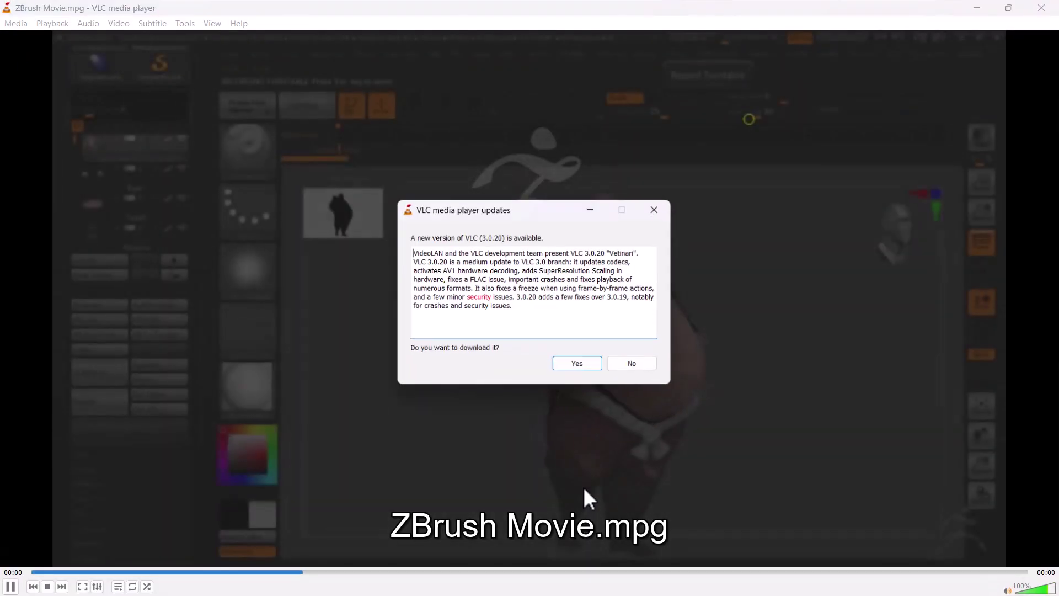
# Decline the VLC update, watch the turntable, then close VLC and File Explorer.
pyautogui.click(641, 365)
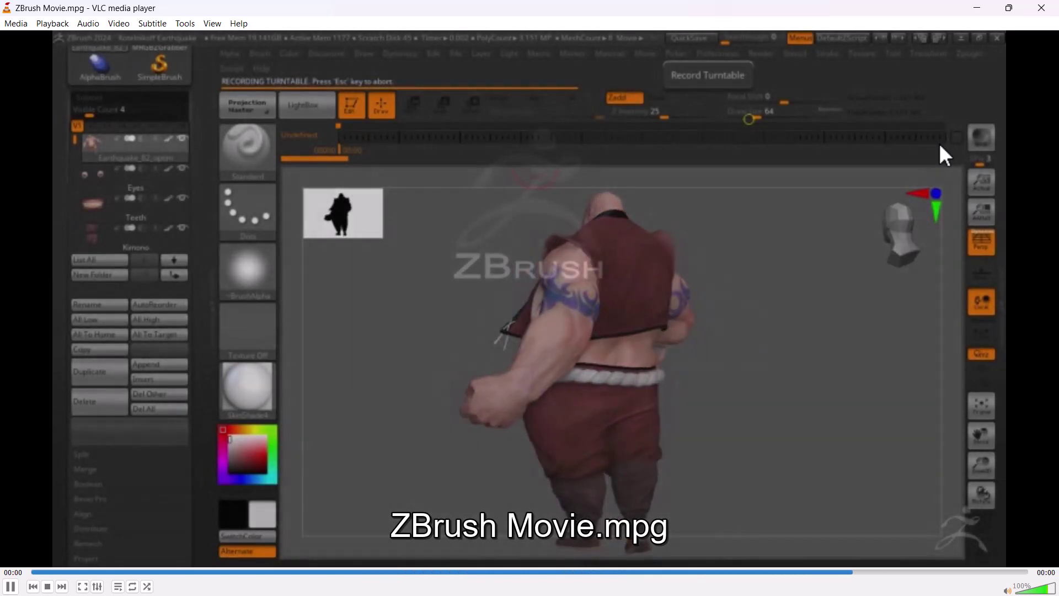
pyautogui.click(1043, 15)
pyautogui.click(800, 46)
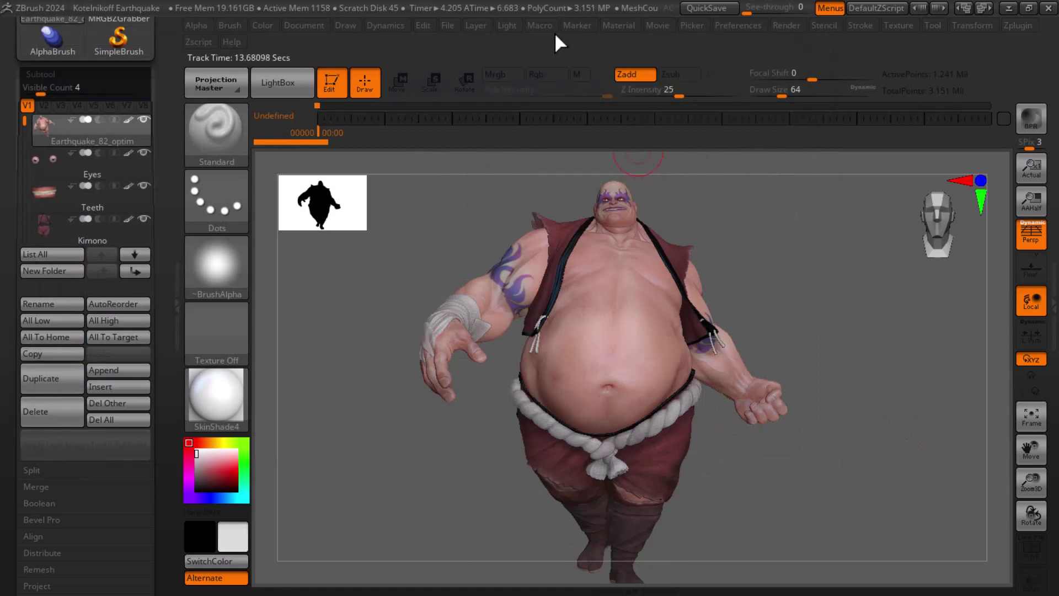
# BPR-render the Earthquake character with shadows, rotate it to a new angle, then Alt+Tab.
pyautogui.click(659, 26)
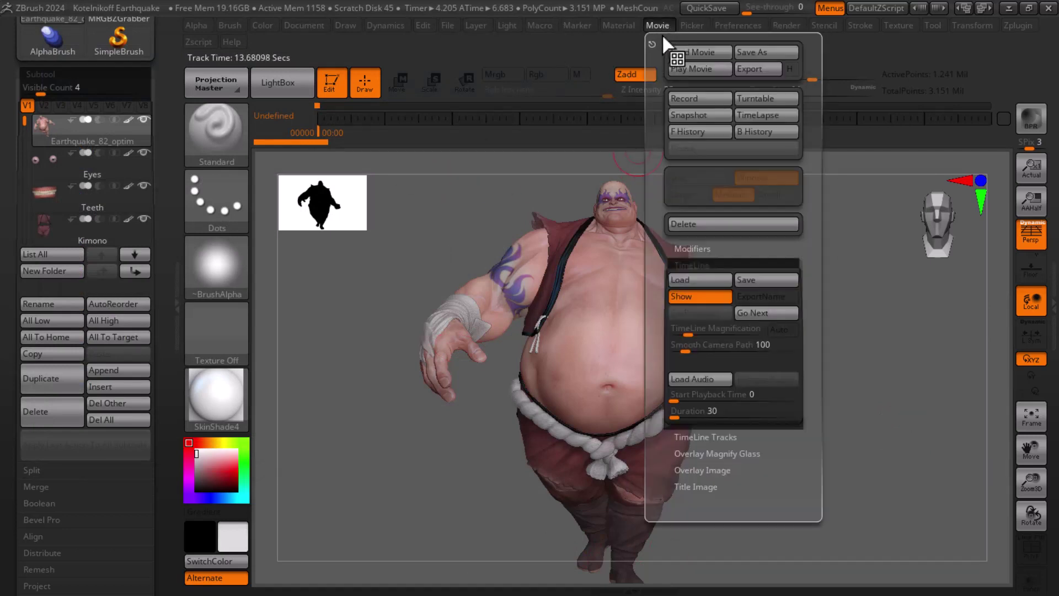
pyautogui.click(630, 25)
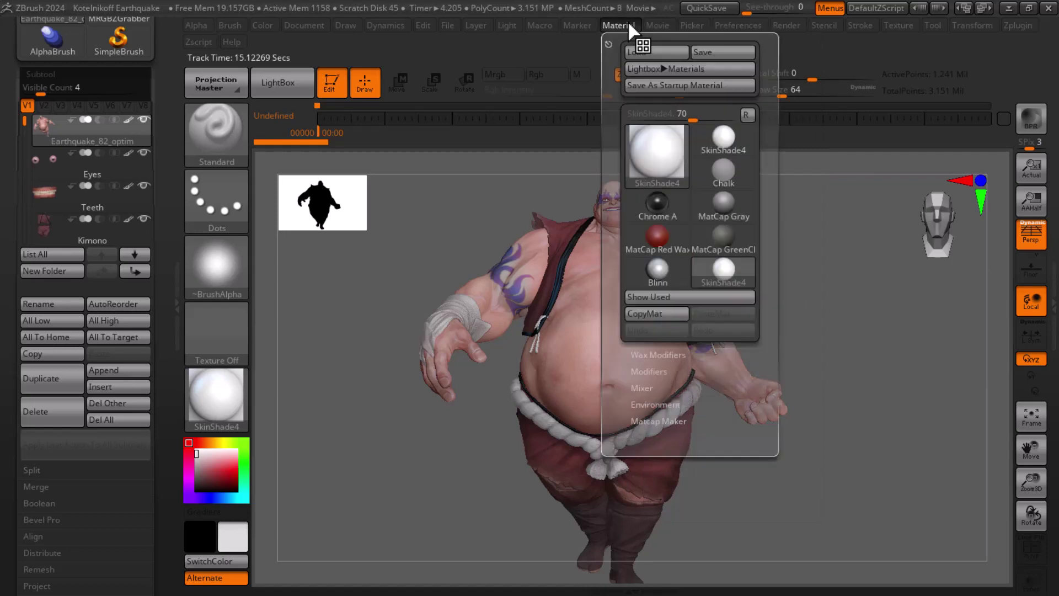
pyautogui.click(665, 25)
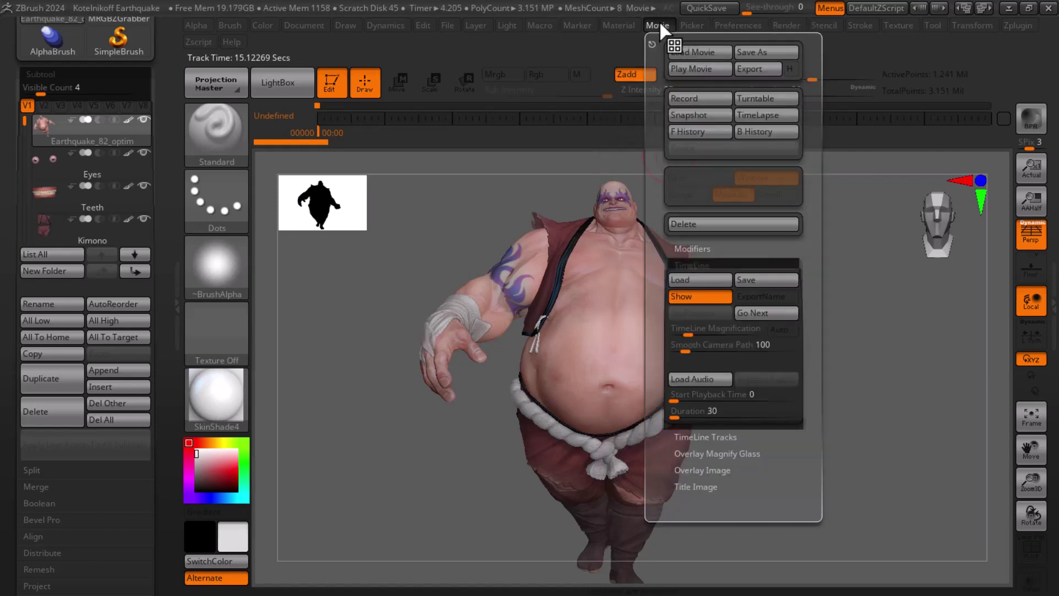
pyautogui.click(1034, 117)
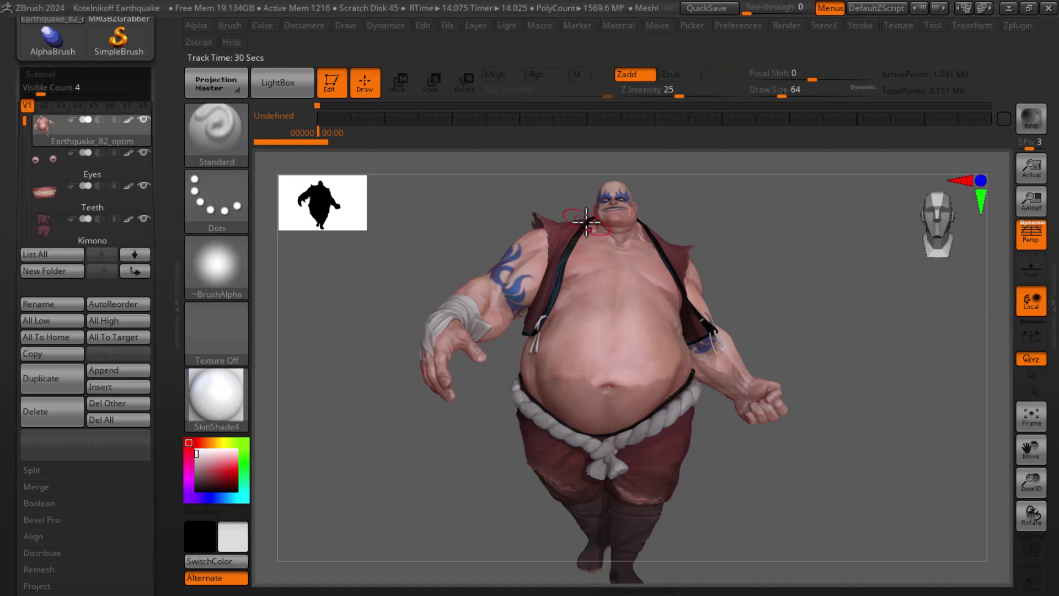
pyautogui.moveTo(834, 210)
pyautogui.mouseDown()
pyautogui.moveTo(822, 248)
pyautogui.moveTo(856, 228)
pyautogui.mouseUp()
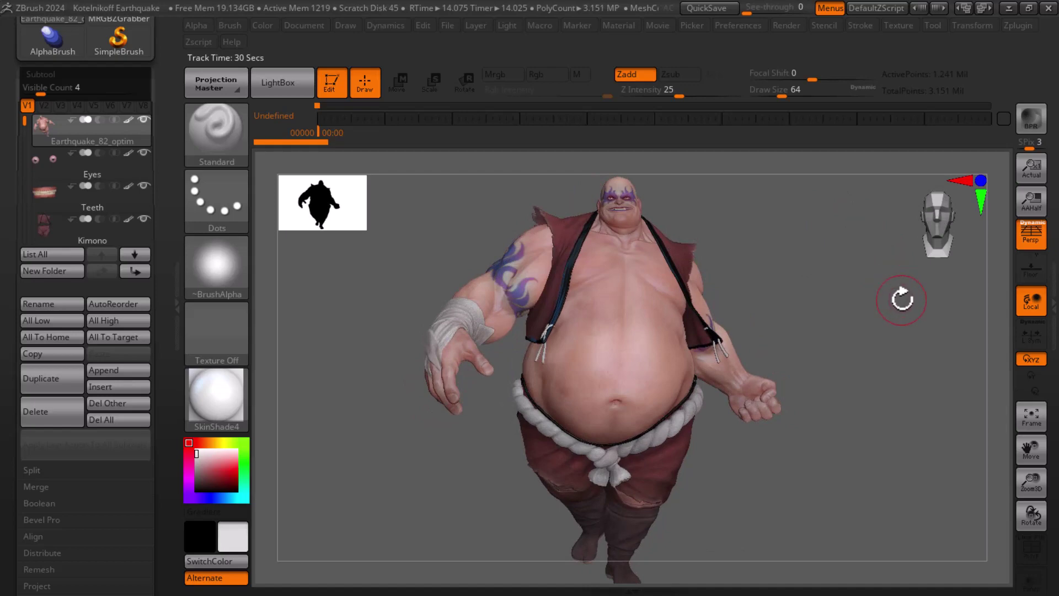
pyautogui.hotkey('alt', 'Tab')
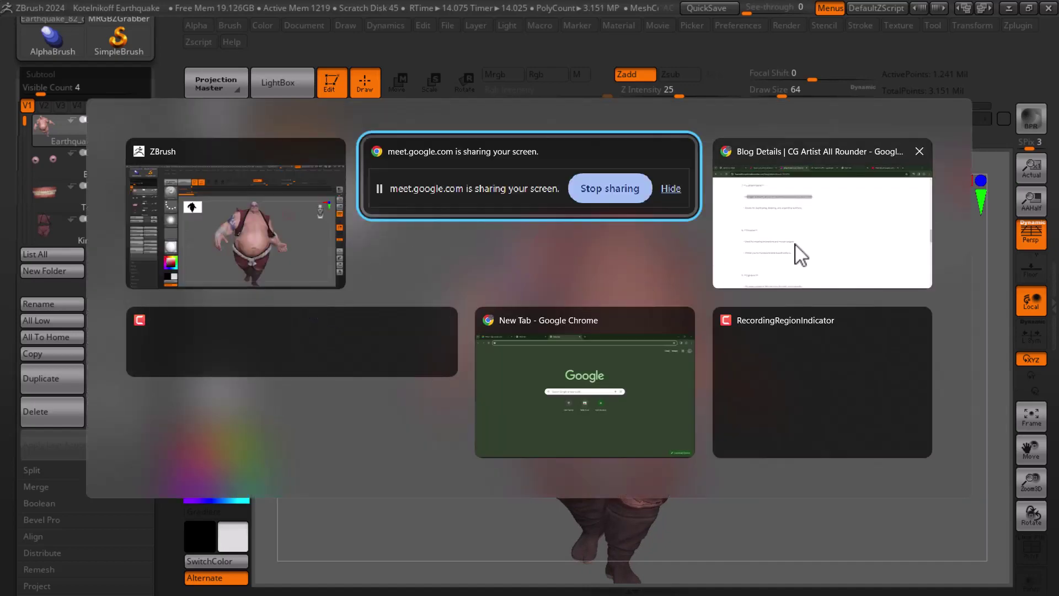
# Scroll the ZBrush blog notes page, then Alt+Tab back to ZBrush.
pyautogui.click(839, 241)
pyautogui.scroll(-3, 468, 351)
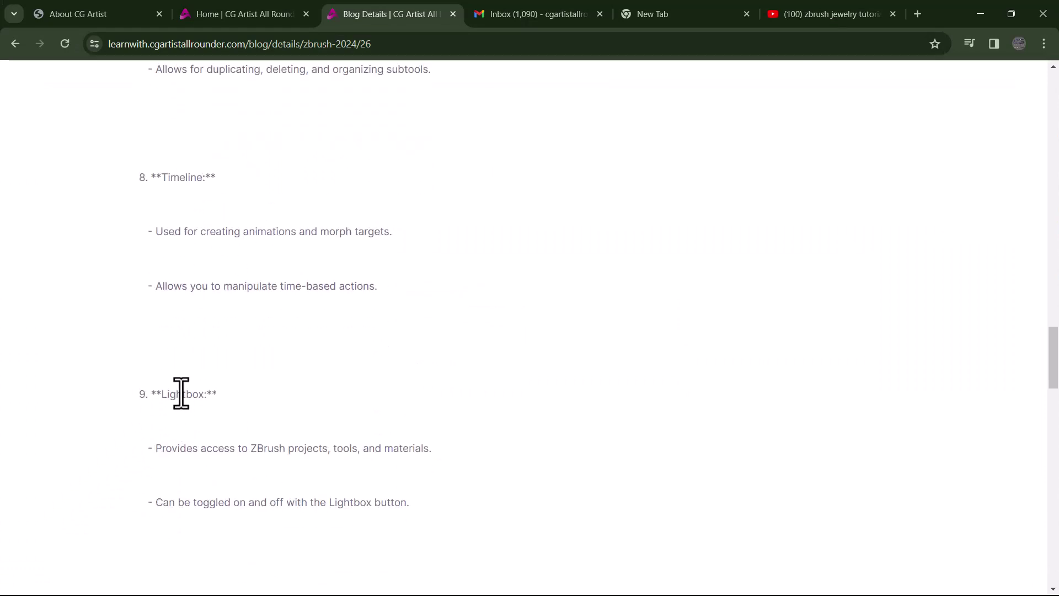
pyautogui.hotkey('alt', 'Tab')
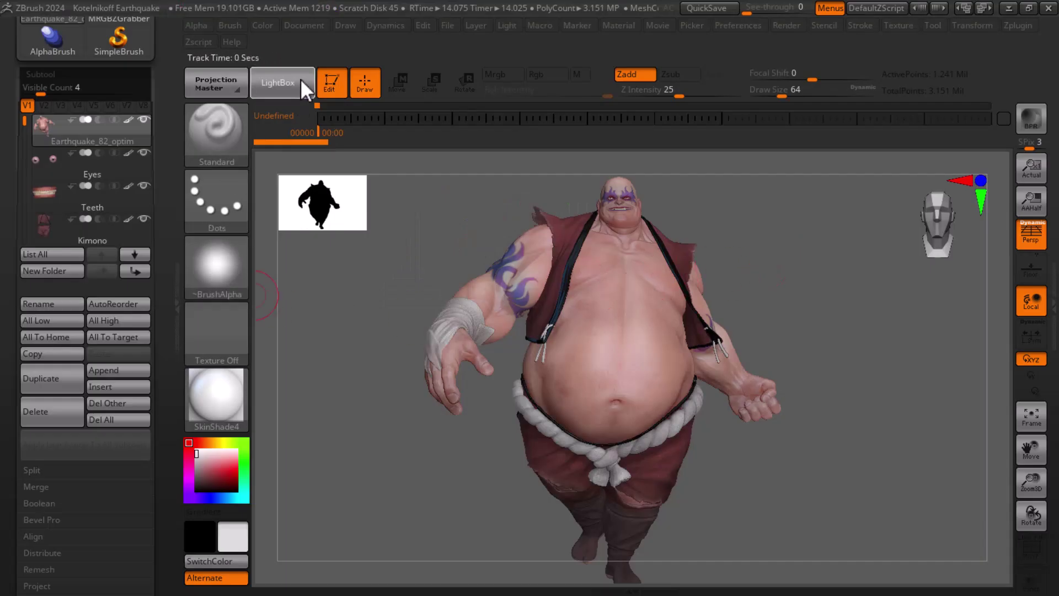
# Load DemoDrone.ZPR from LightBox Recent without saving, and rotate the drone to a new view.
pyautogui.click(300, 80)
pyautogui.click(325, 160)
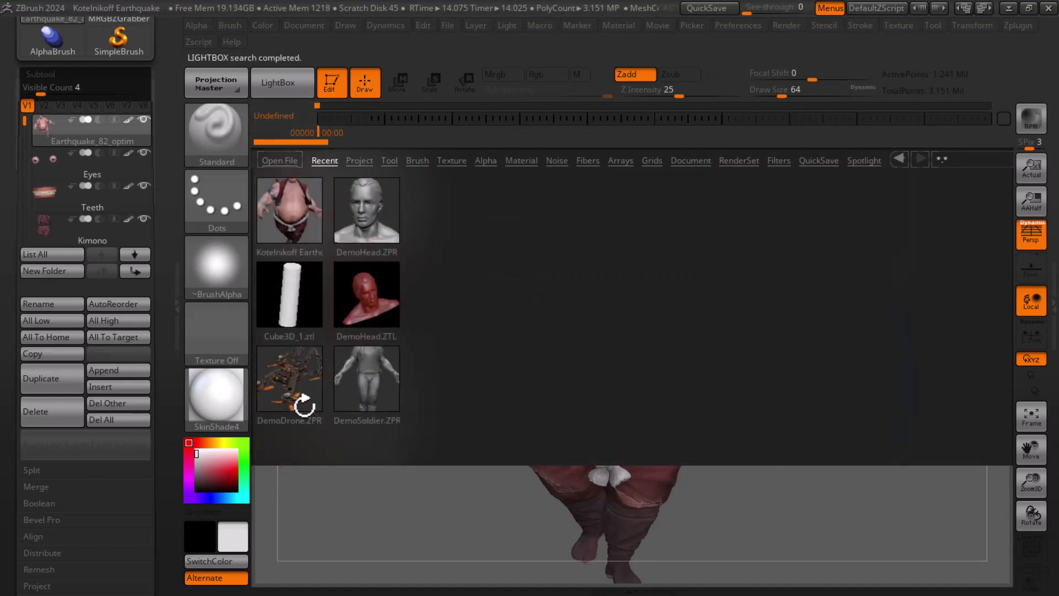
pyautogui.doubleClick(285, 376)
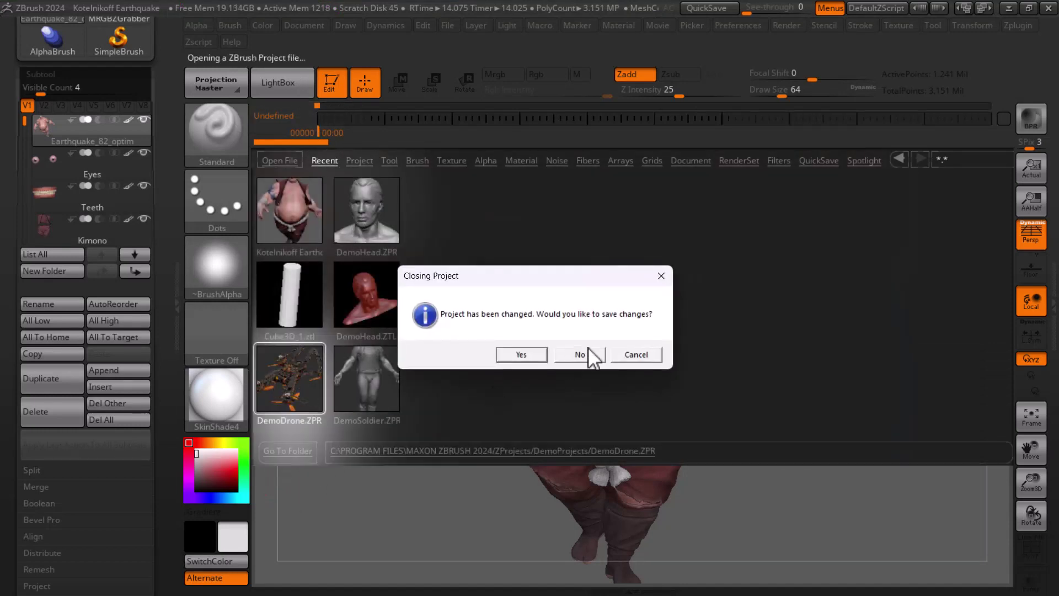
pyautogui.click(588, 348)
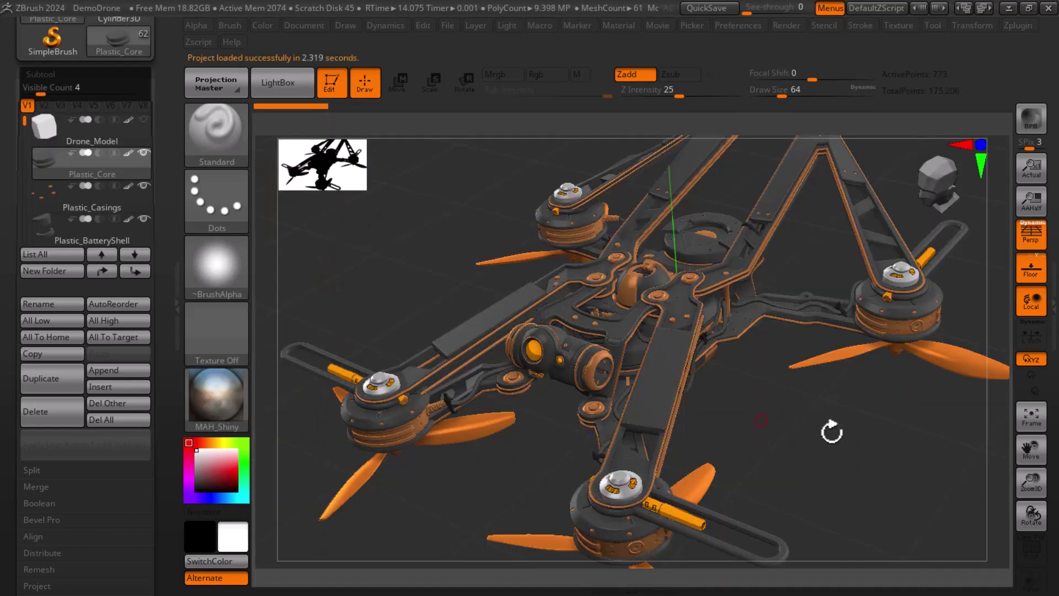
pyautogui.moveTo(864, 395); pyautogui.dragTo(856, 388)
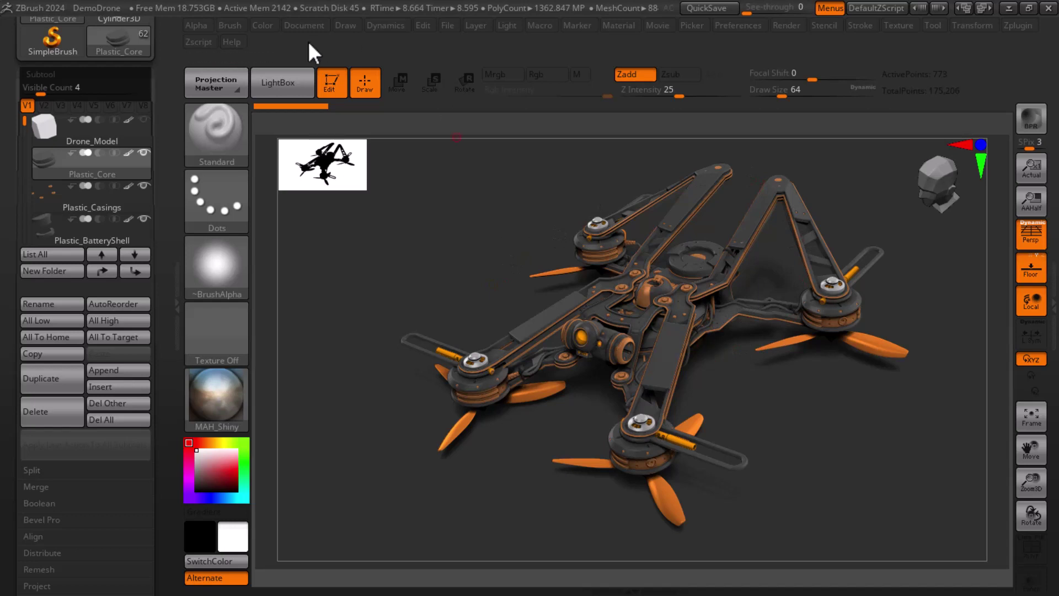
pyautogui.click(275, 80)
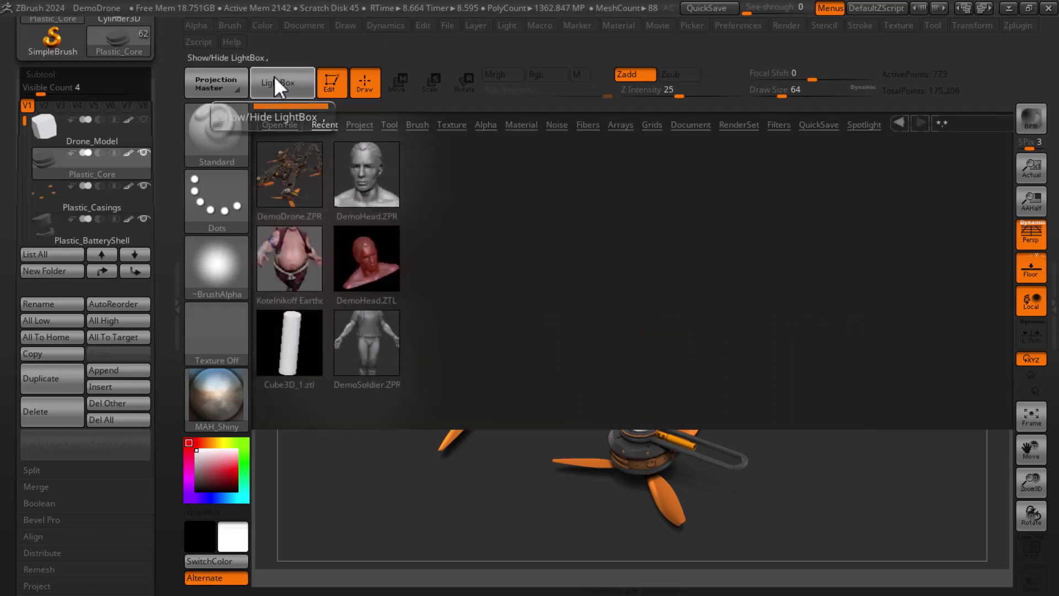
pyautogui.click(360, 125)
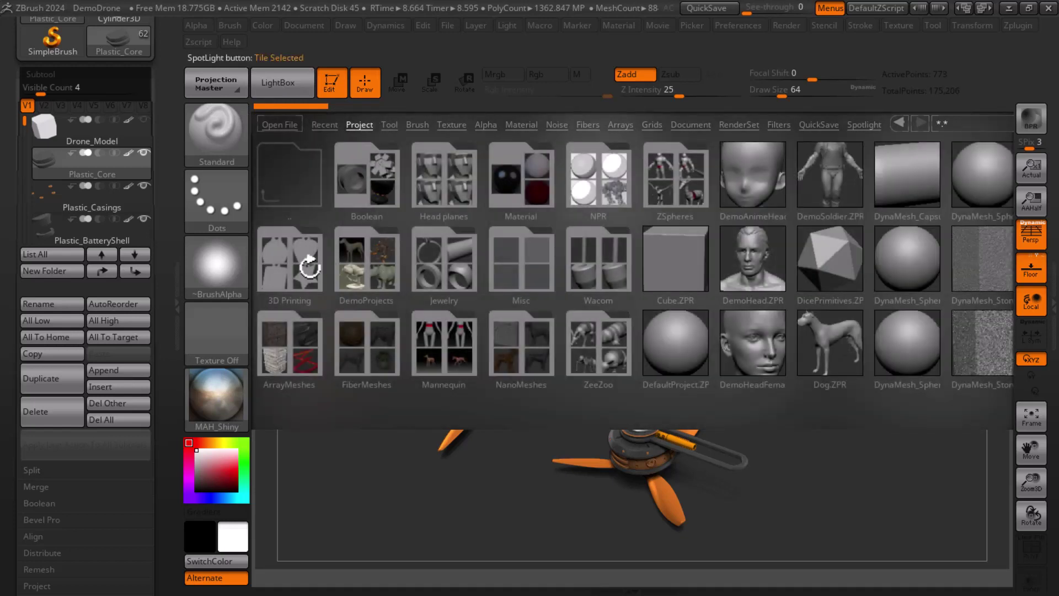
pyautogui.doubleClick(927, 342)
pyautogui.click(378, 272)
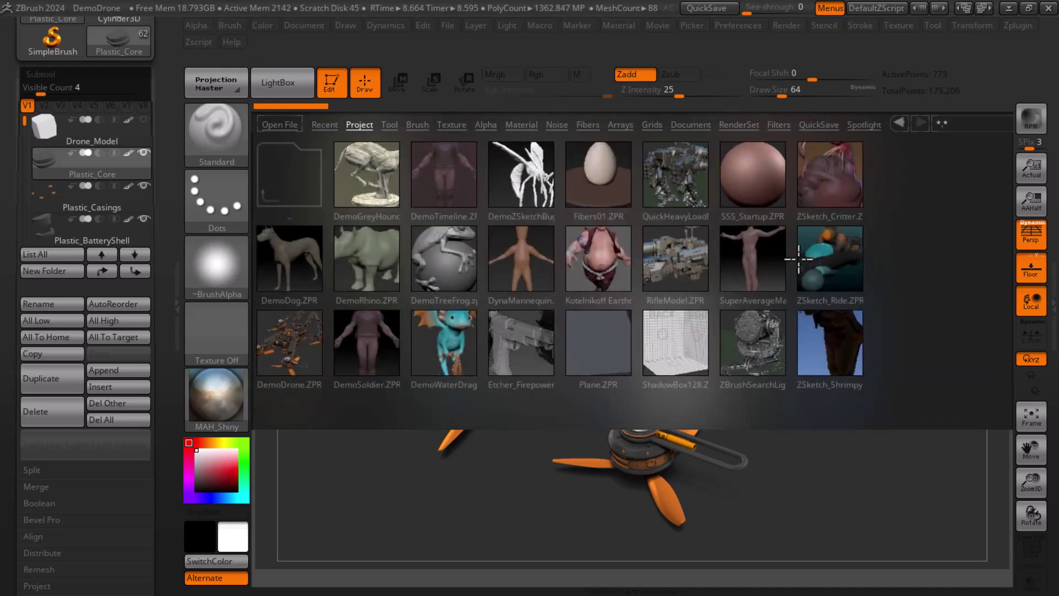
pyautogui.click(390, 125)
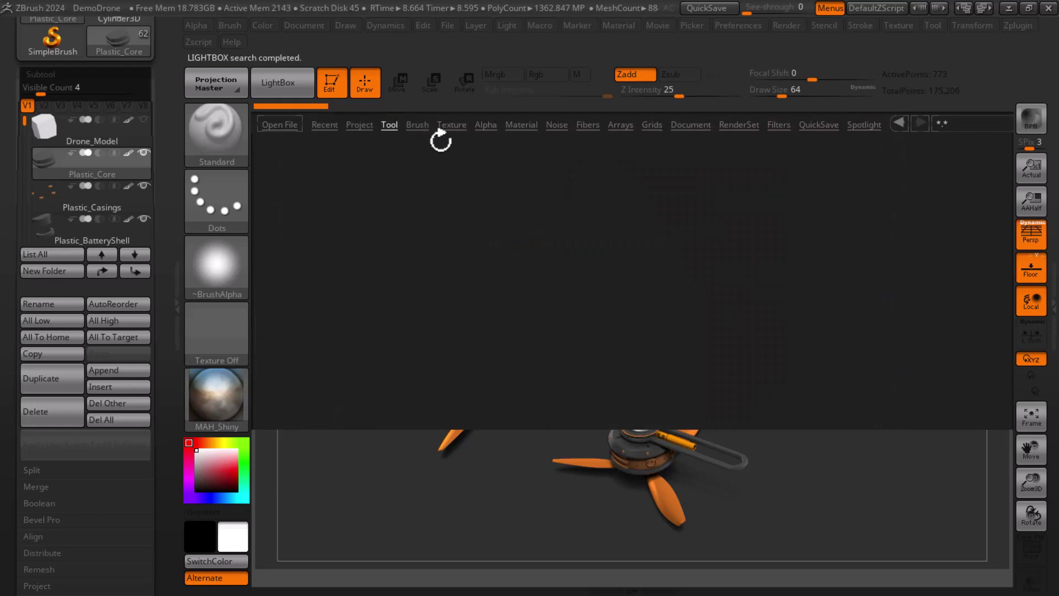
pyautogui.click(429, 126)
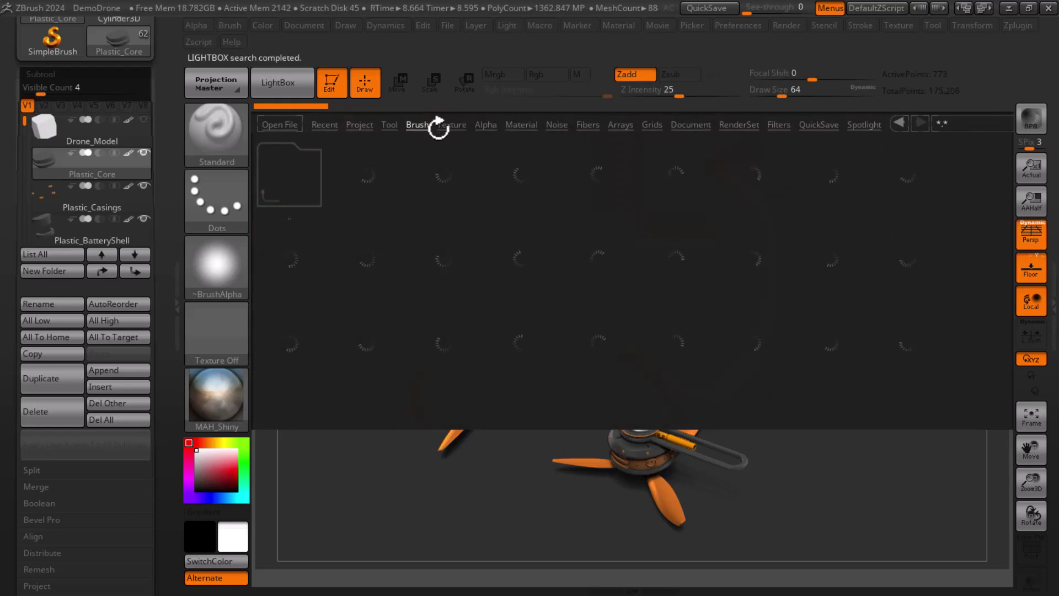
pyautogui.click(451, 125)
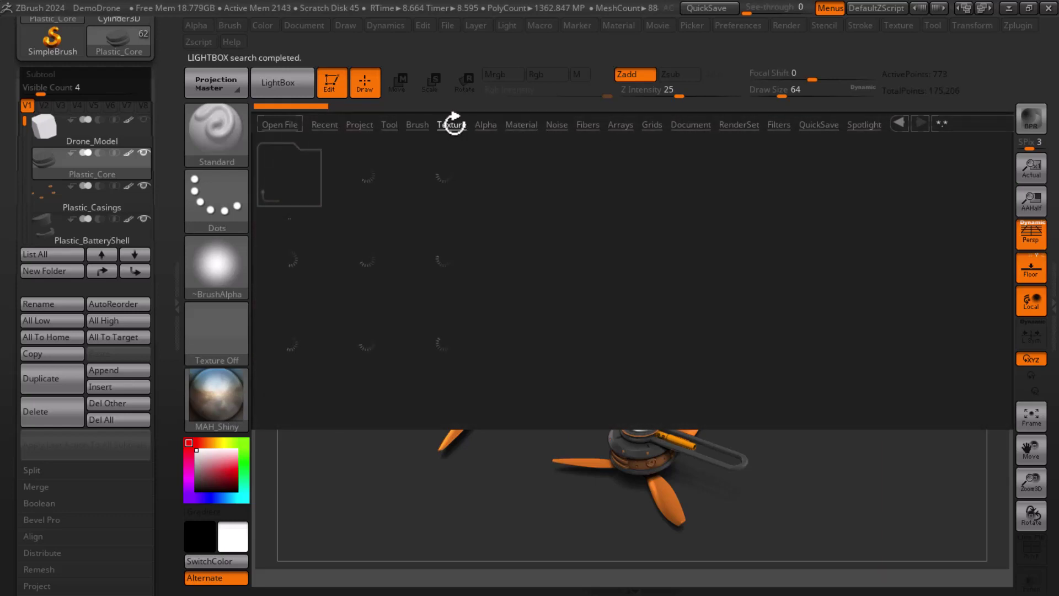
pyautogui.click(487, 125)
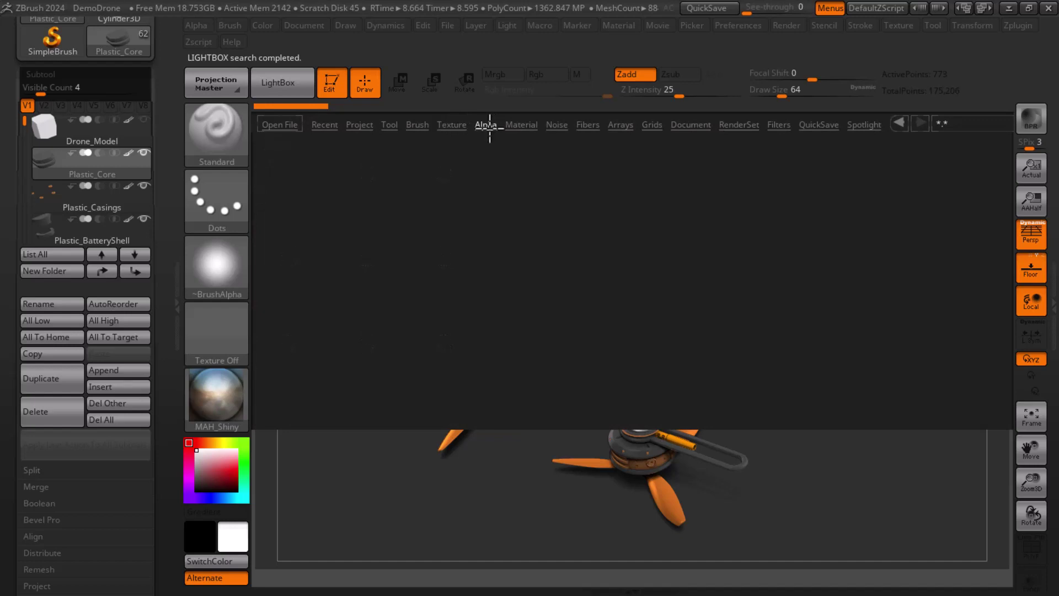
pyautogui.click(519, 125)
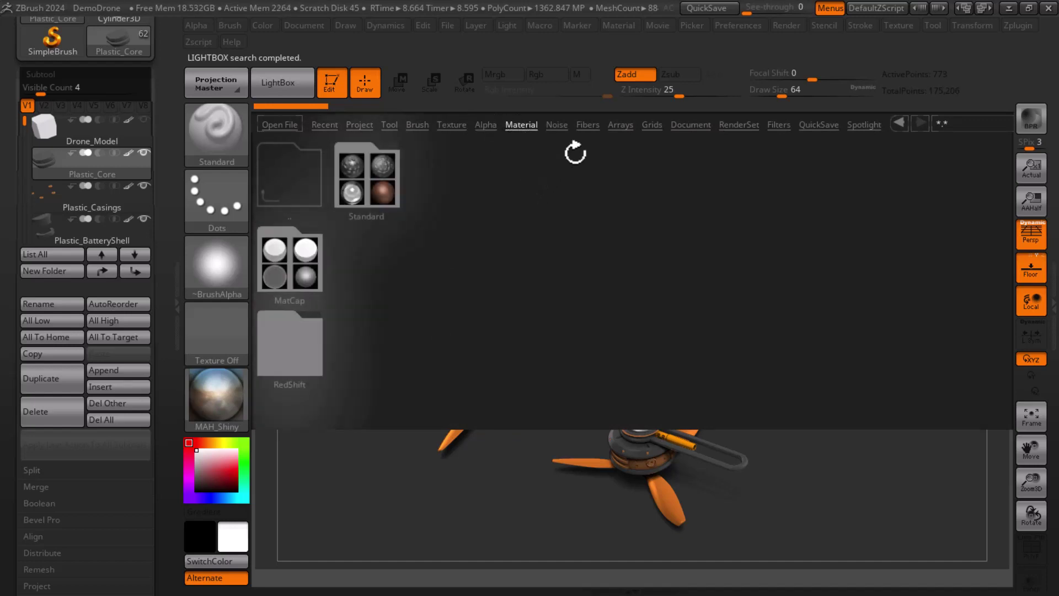
pyautogui.click(558, 124)
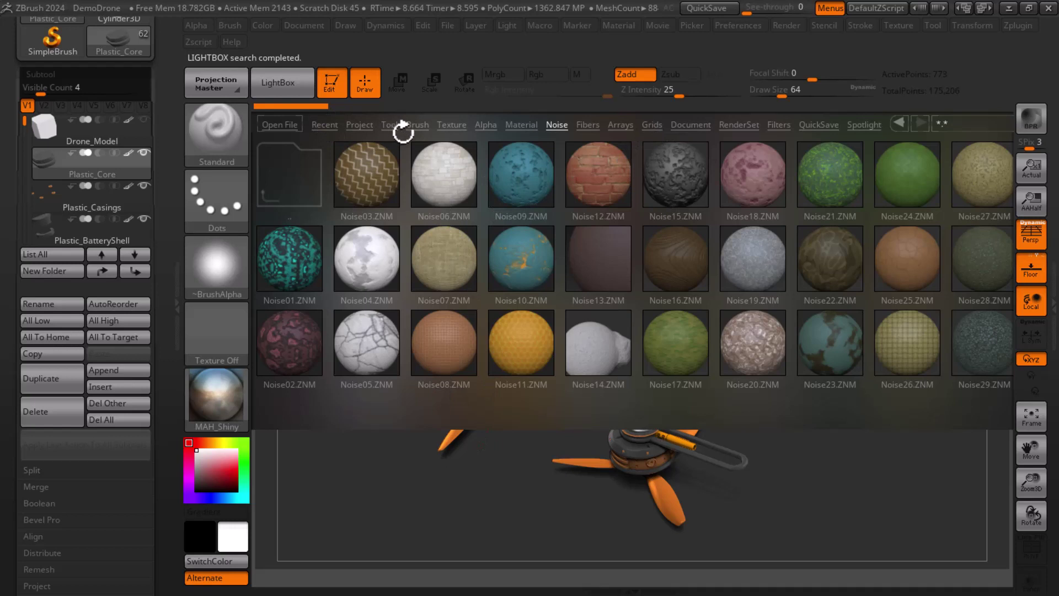
pyautogui.click(329, 126)
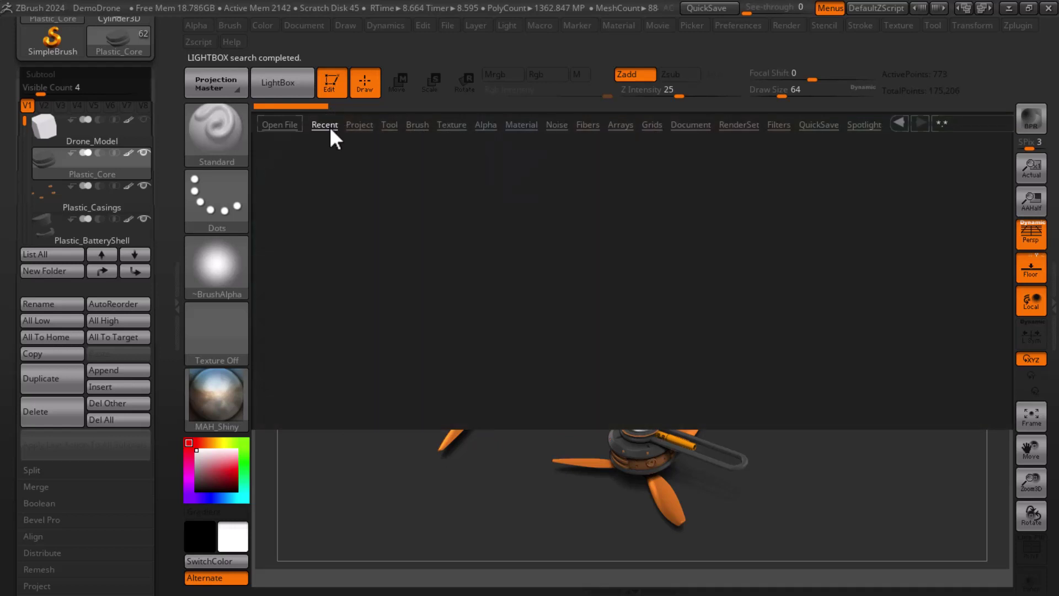
# Load DemoWaterDragon.ZPR from DemoProjects without saving the drone, and orbit closer around the dragon.
pyautogui.click(360, 125)
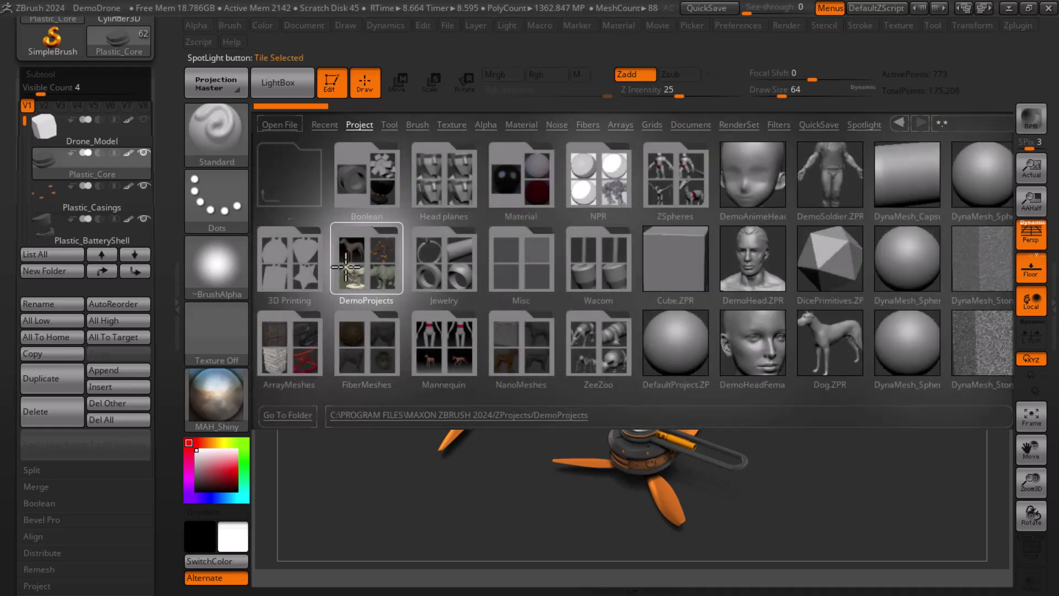
pyautogui.doubleClick(346, 268)
pyautogui.doubleClick(455, 339)
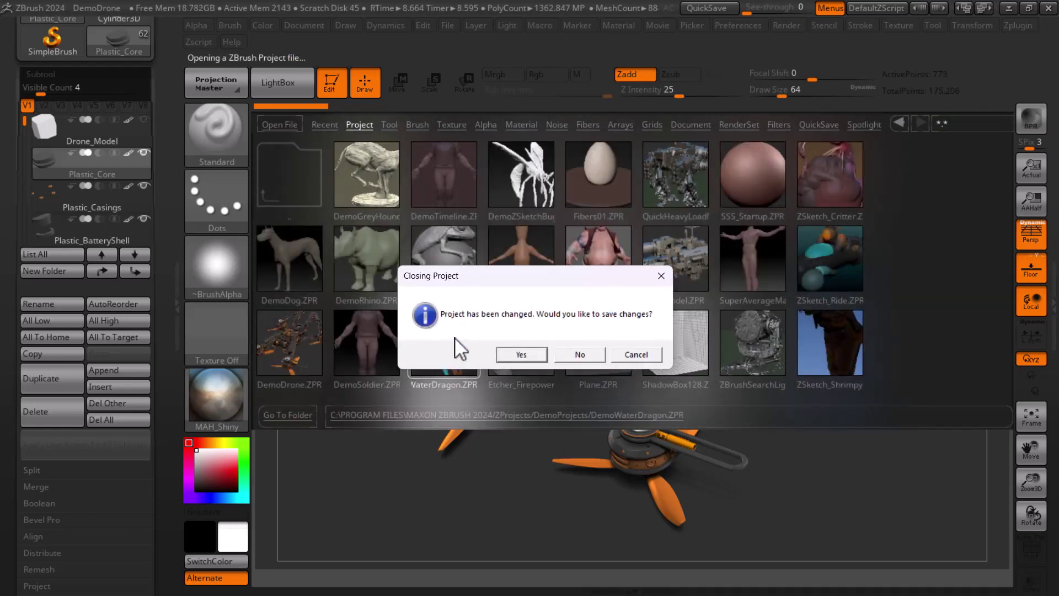
pyautogui.click(575, 356)
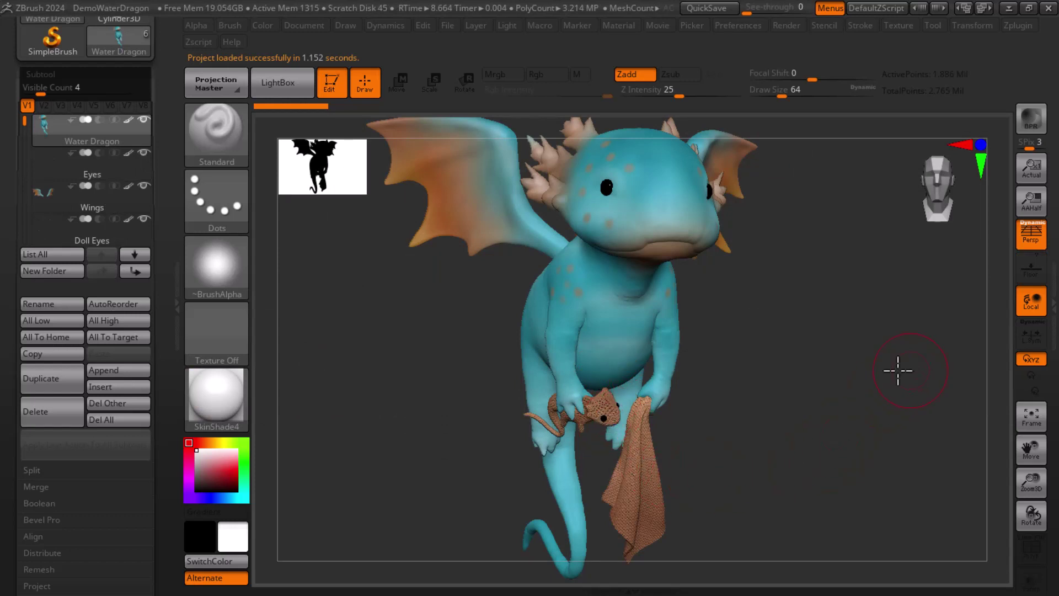
pyautogui.moveTo(898, 371); pyautogui.dragTo(888, 368)
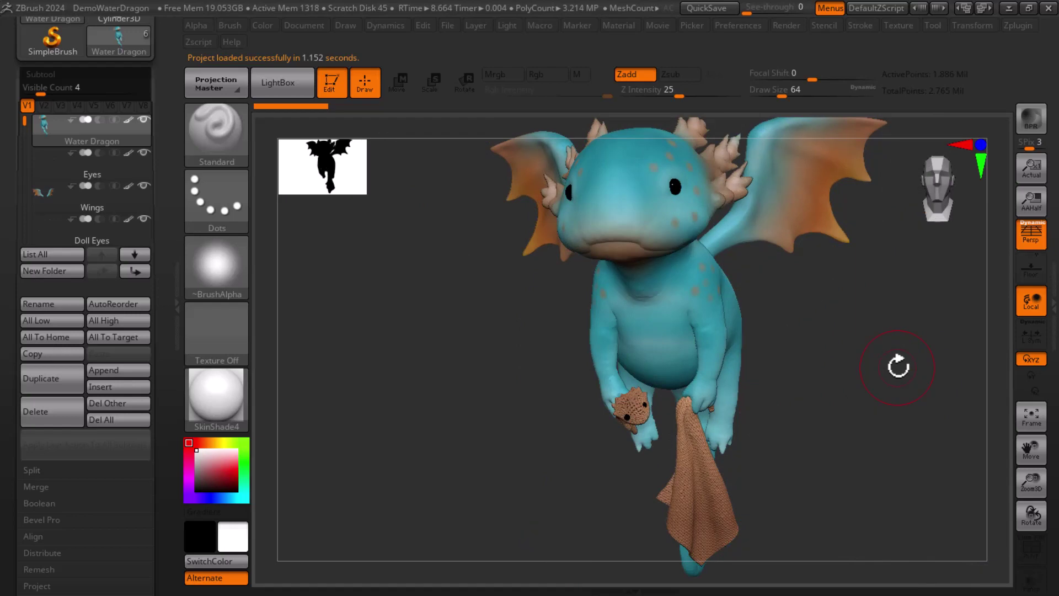
pyautogui.moveTo(892, 399)
pyautogui.mouseDown()
pyautogui.moveTo(841, 410)
pyautogui.moveTo(894, 421)
pyautogui.moveTo(896, 343)
pyautogui.mouseUp()
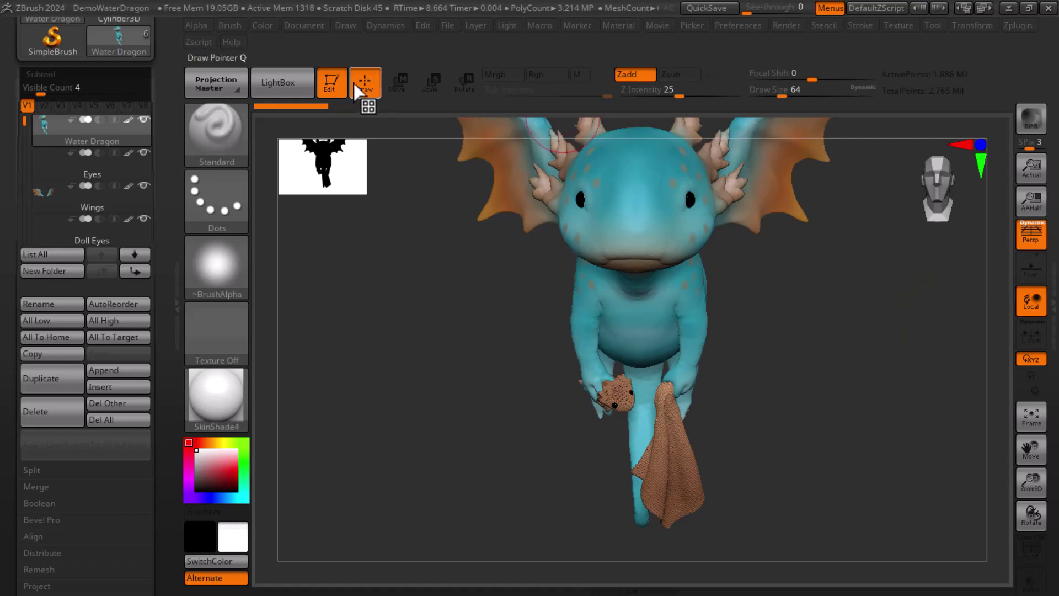
# Preview the Noise04 surface noise on the dragon, orbiting to side and three-quarter views.
pyautogui.click(276, 81)
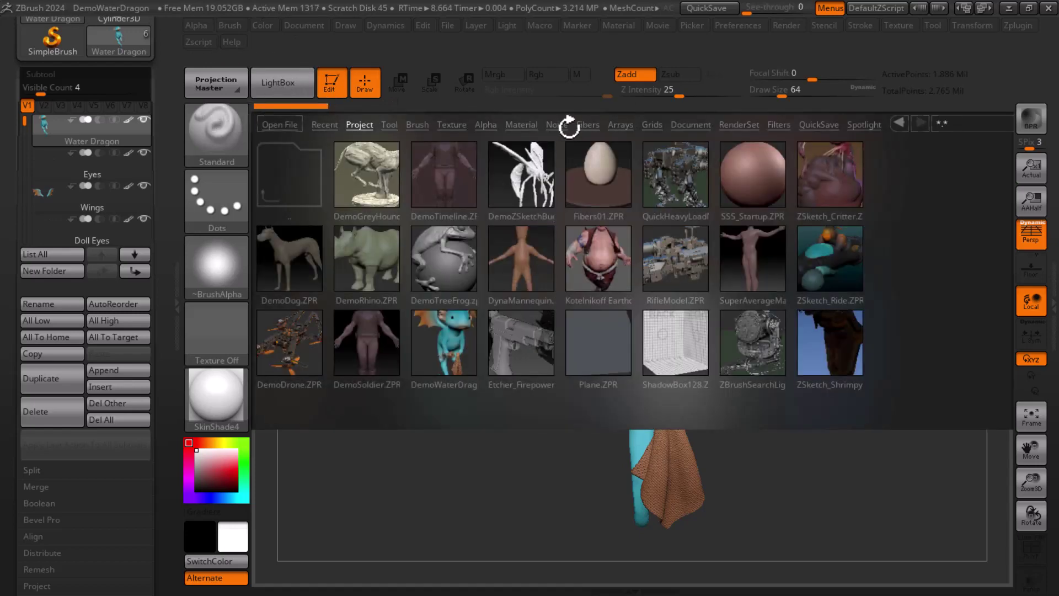
pyautogui.click(557, 125)
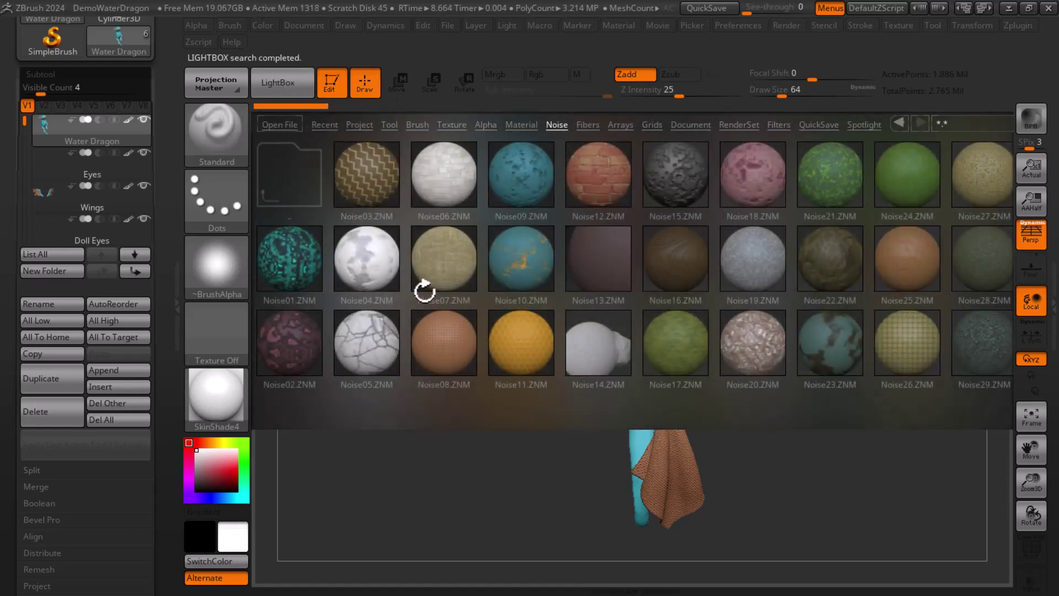
pyautogui.doubleClick(359, 288)
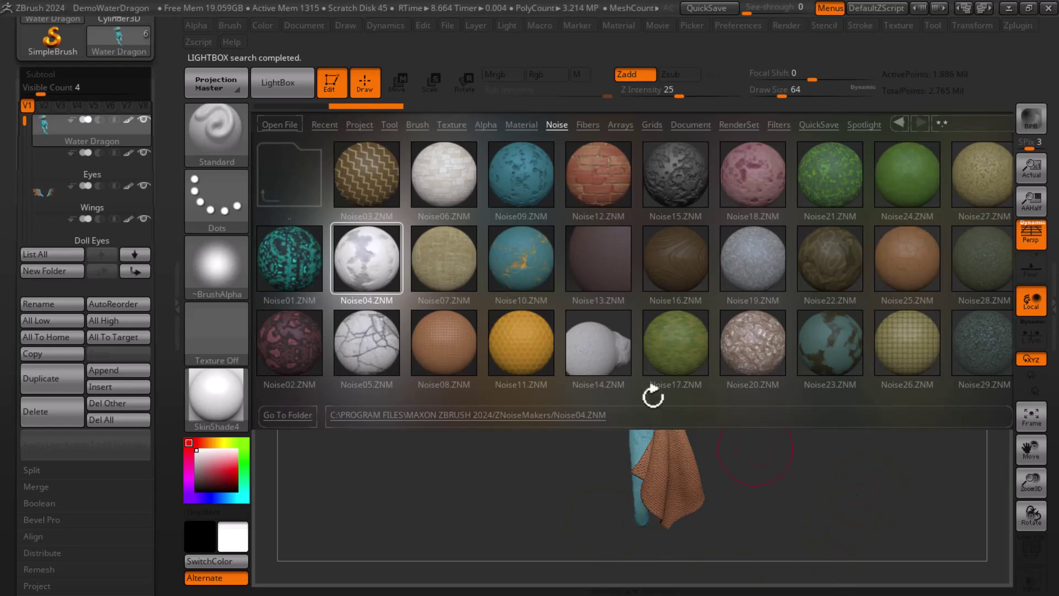
pyautogui.click(276, 90)
pyautogui.moveTo(792, 485)
pyautogui.mouseDown()
pyautogui.moveTo(589, 456)
pyautogui.moveTo(338, 468)
pyautogui.moveTo(362, 468)
pyautogui.mouseUp()
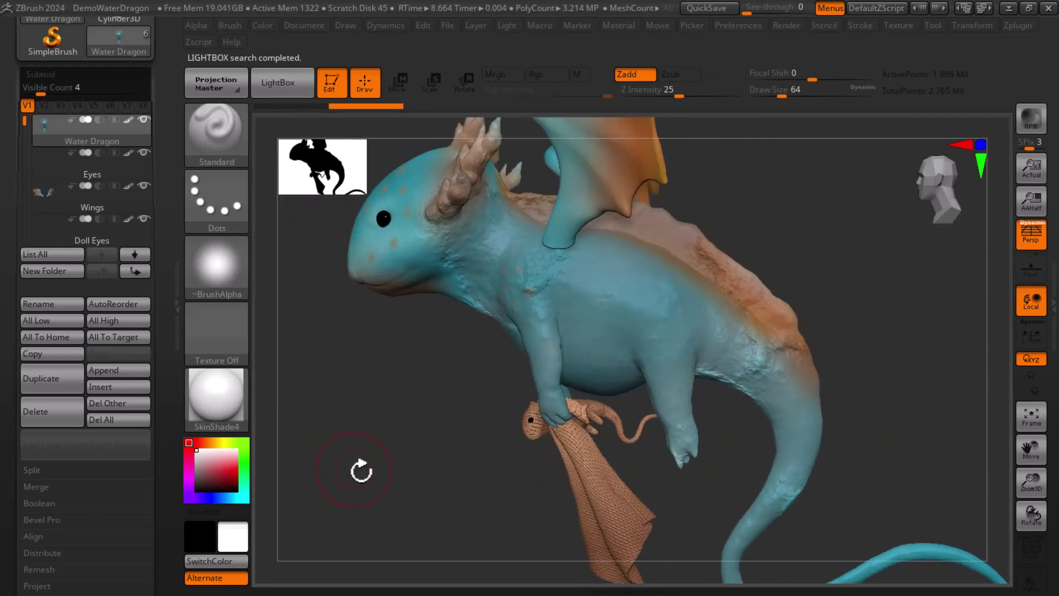
pyautogui.moveTo(936, 433); pyautogui.dragTo(969, 410)
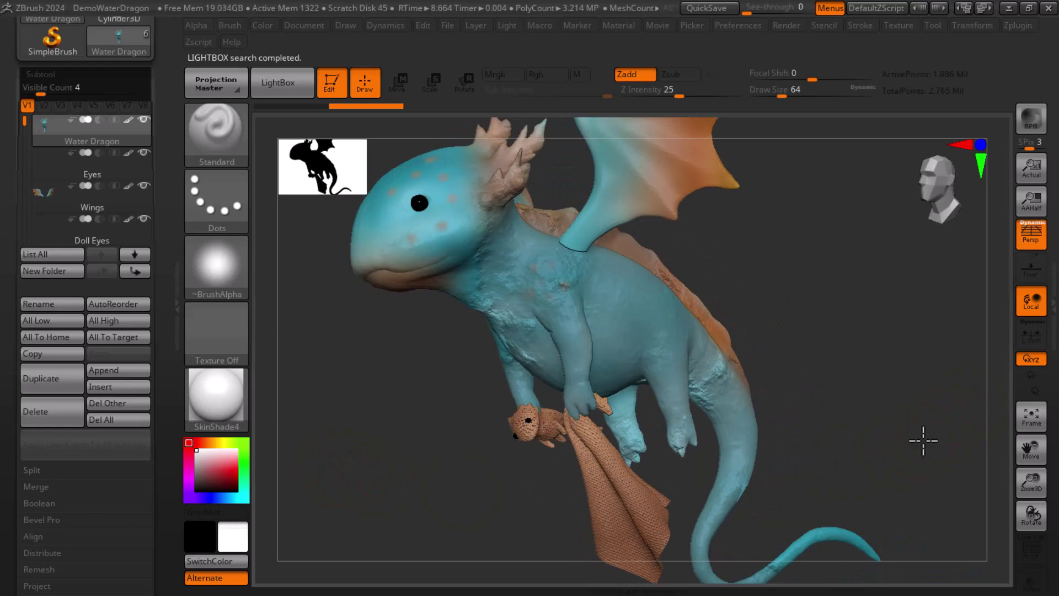
pyautogui.moveTo(923, 440); pyautogui.dragTo(934, 437)
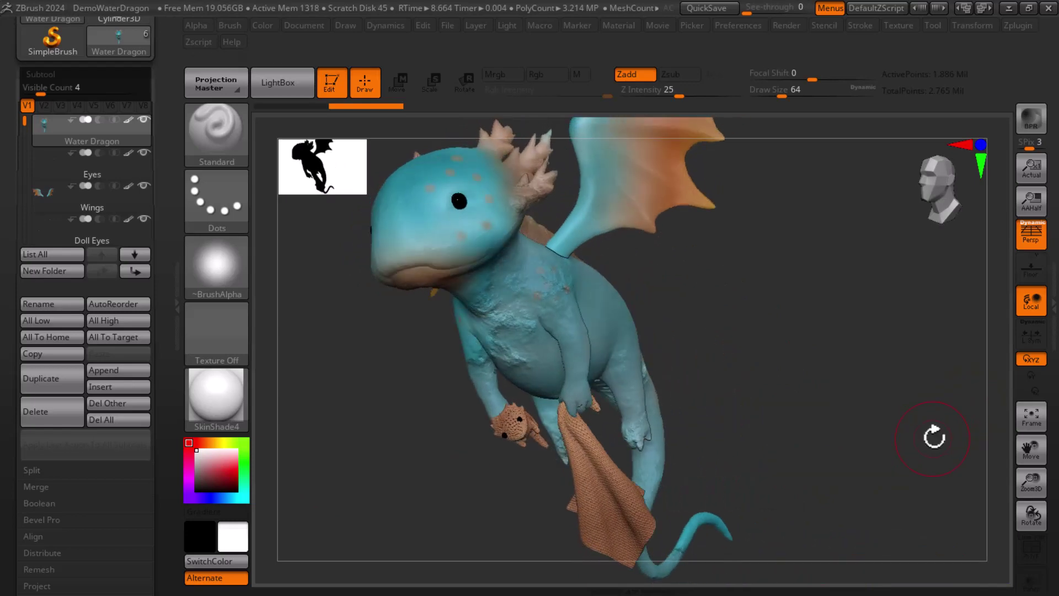
# Preview the Noise15 pattern and orbit the dragon to view it from the side.
pyautogui.click(296, 85)
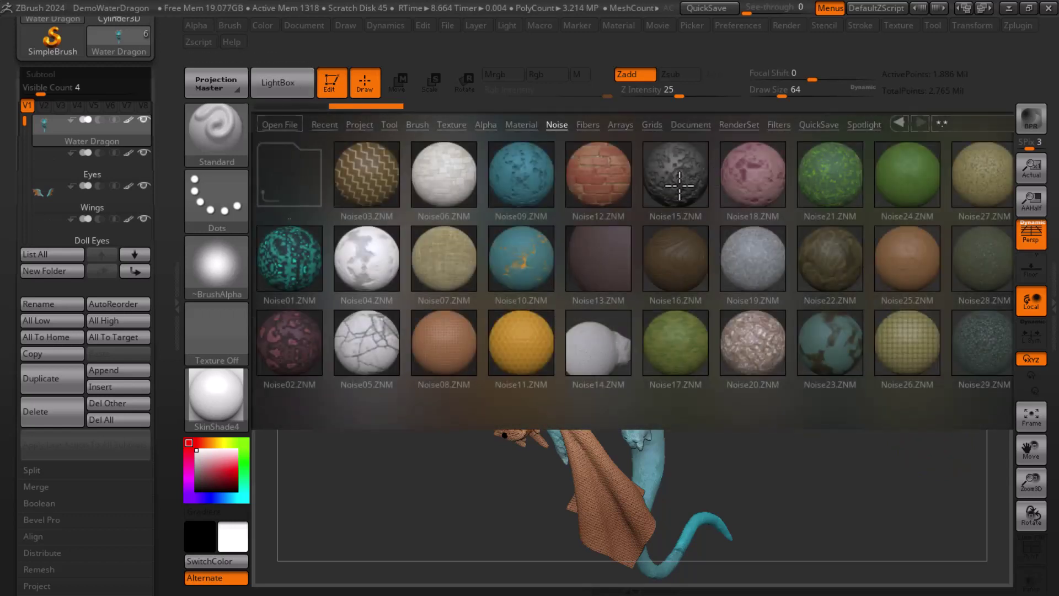
pyautogui.doubleClick(679, 186)
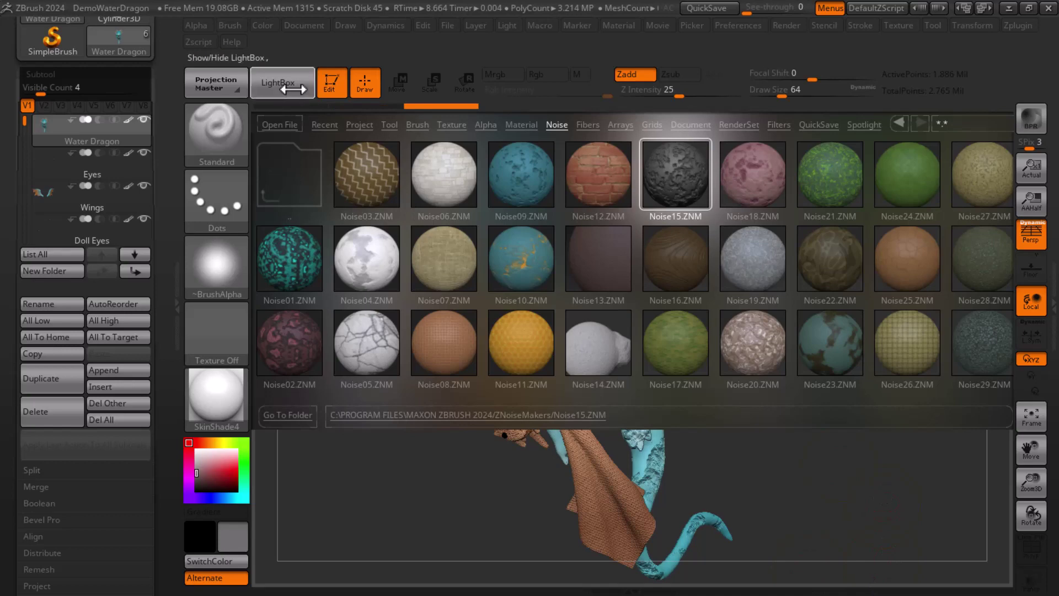
pyautogui.press(',')
pyautogui.moveTo(887, 438)
pyautogui.mouseDown()
pyautogui.moveTo(839, 390)
pyautogui.moveTo(842, 468)
pyautogui.moveTo(924, 399)
pyautogui.moveTo(267, 142)
pyautogui.mouseUp()
# Preview the veined Noise20 pattern and turn the dragon to face the camera.
pyautogui.click(278, 82)
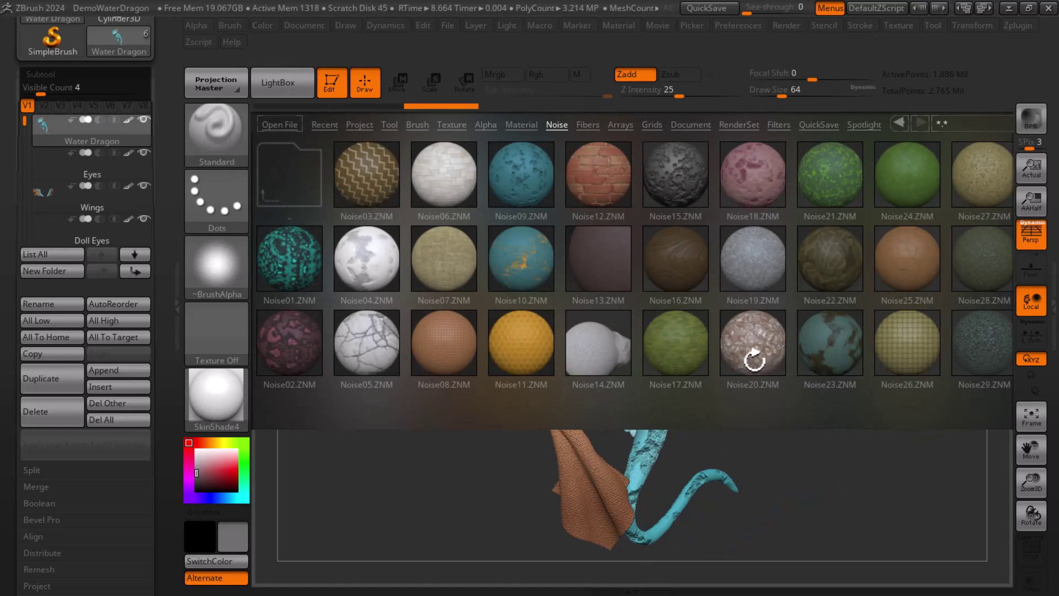
pyautogui.doubleClick(753, 359)
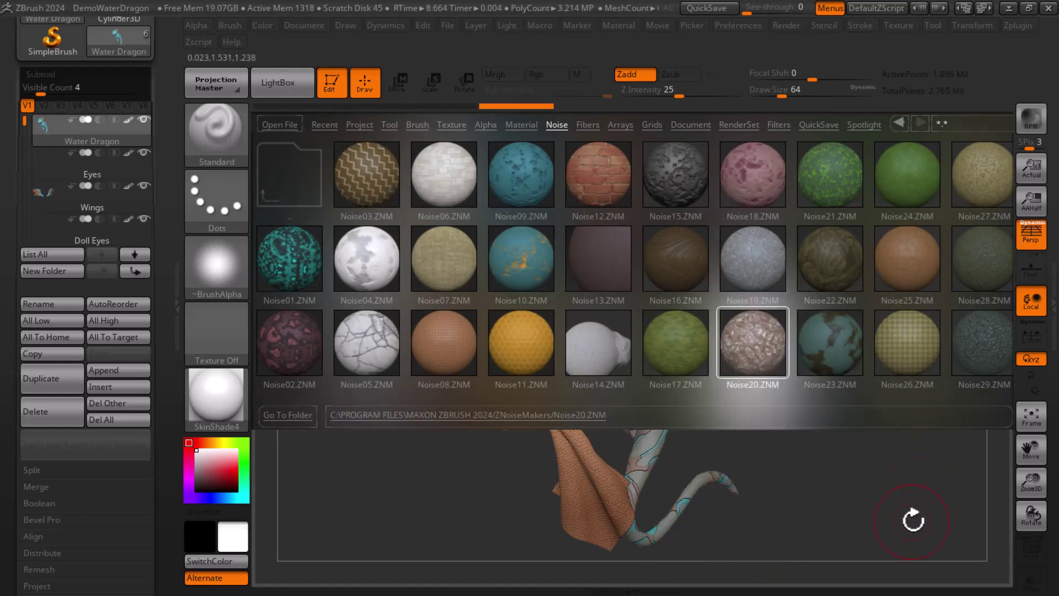
pyautogui.click(293, 88)
pyautogui.moveTo(846, 445)
pyautogui.mouseDown()
pyautogui.moveTo(844, 405)
pyautogui.moveTo(858, 403)
pyautogui.mouseUp()
pyautogui.moveTo(263, 426); pyautogui.dragTo(409, 445)
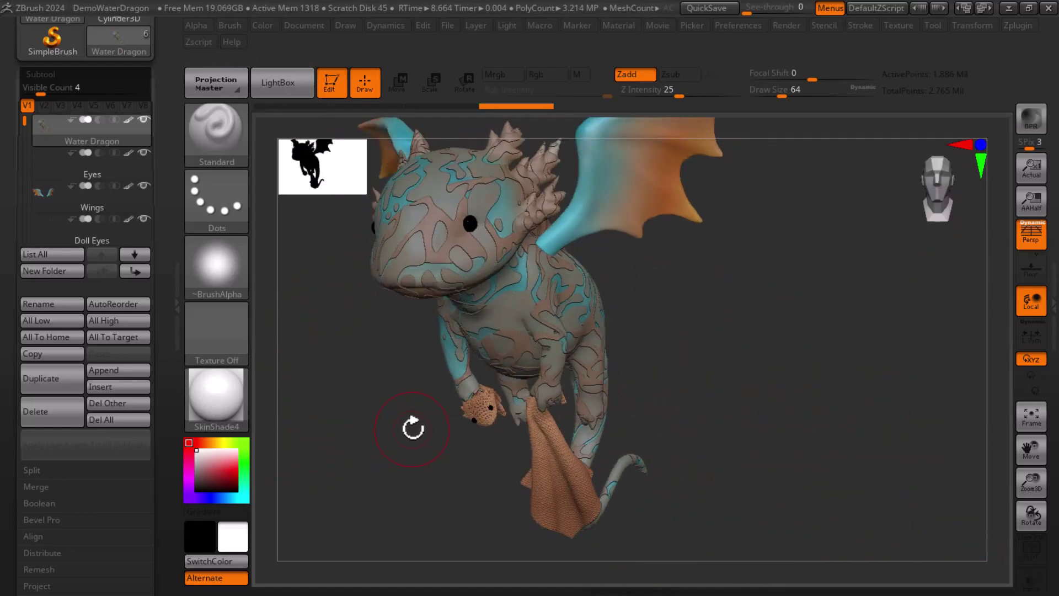
# Preview the cyan Noise01 pattern on the dragon.
pyautogui.click(303, 89)
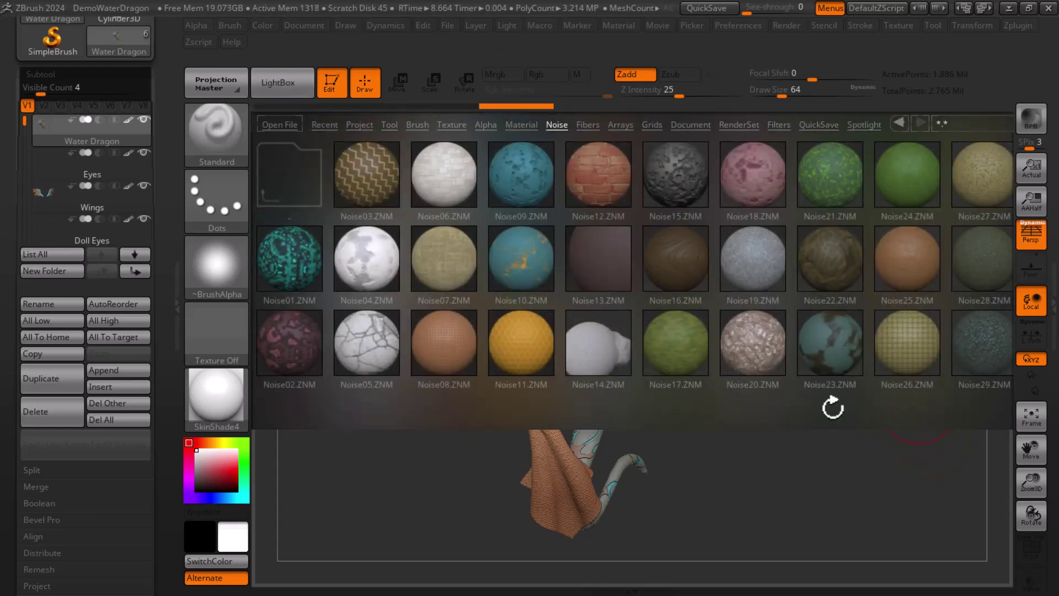
pyautogui.doubleClick(289, 251)
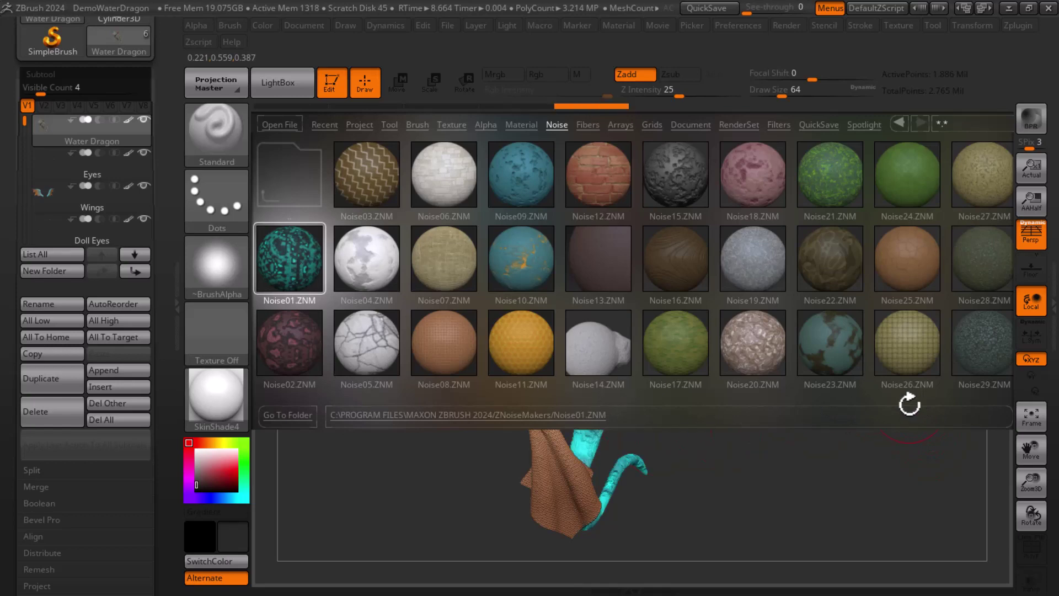
pyautogui.moveTo(941, 386); pyautogui.dragTo(809, 384)
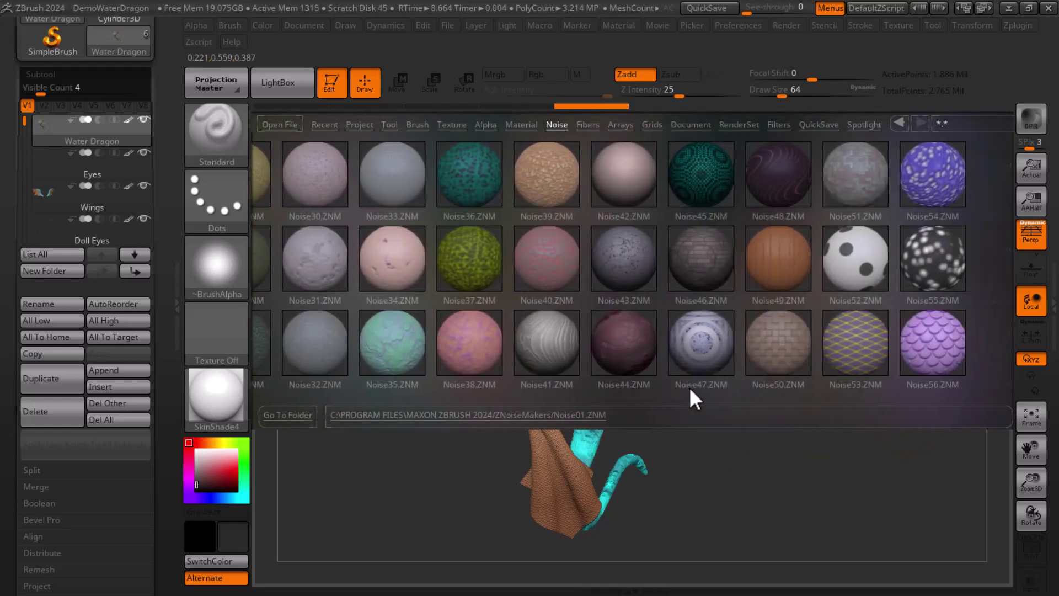
# Apply the purple Noise56 scale pattern and frame the dragon in a frontal three-quarter view.
pyautogui.doubleClick(919, 352)
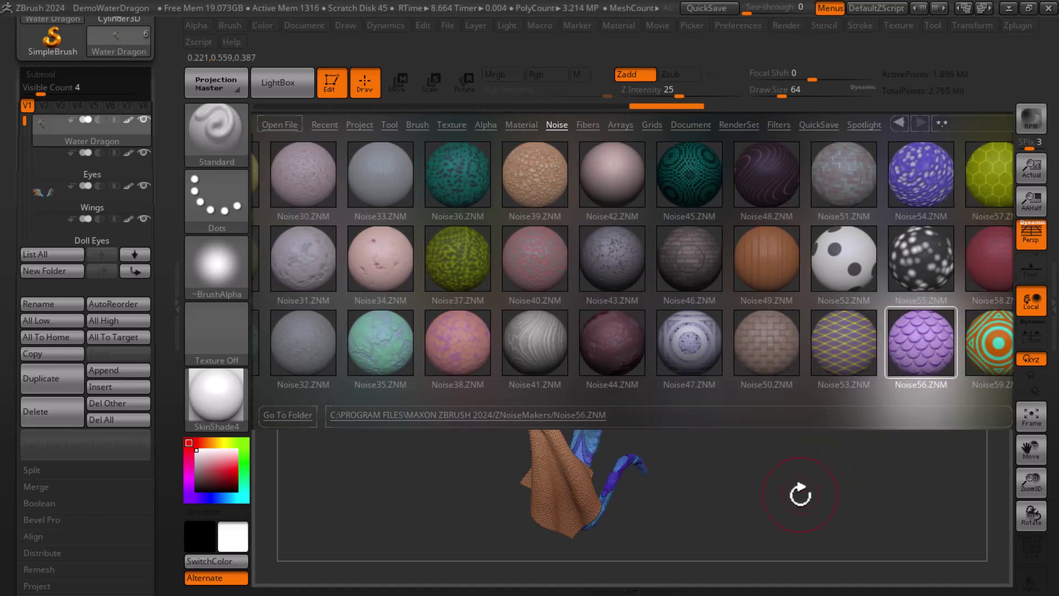
pyautogui.click(277, 82)
pyautogui.scroll(5, 779, 381)
pyautogui.scroll(-3, 778, 381)
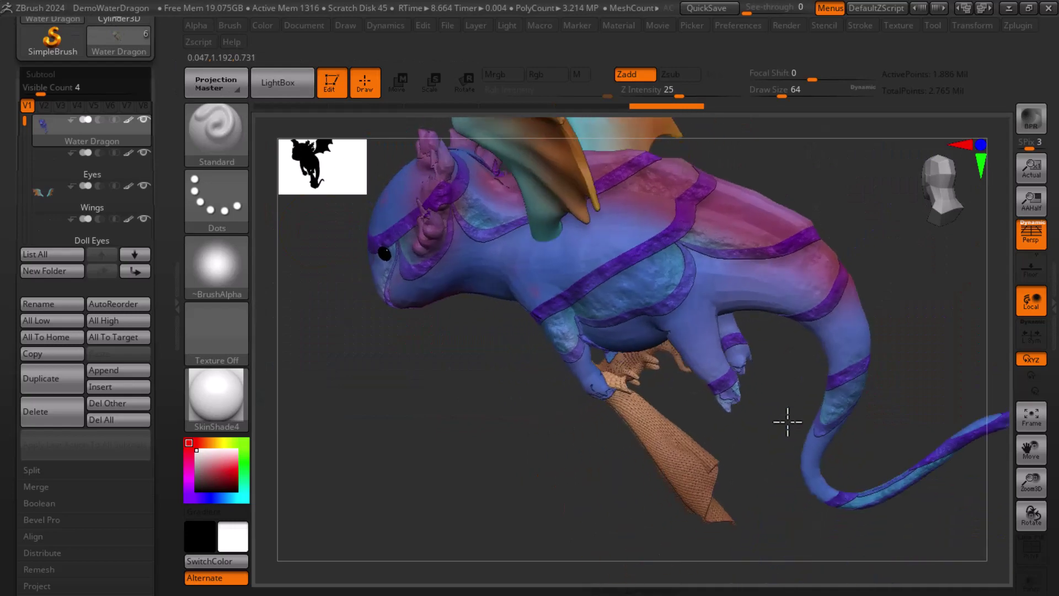
pyautogui.moveTo(787, 421)
pyautogui.mouseDown(button='right')
pyautogui.moveTo(832, 372)
pyautogui.moveTo(697, 359)
pyautogui.mouseUp(button='right')
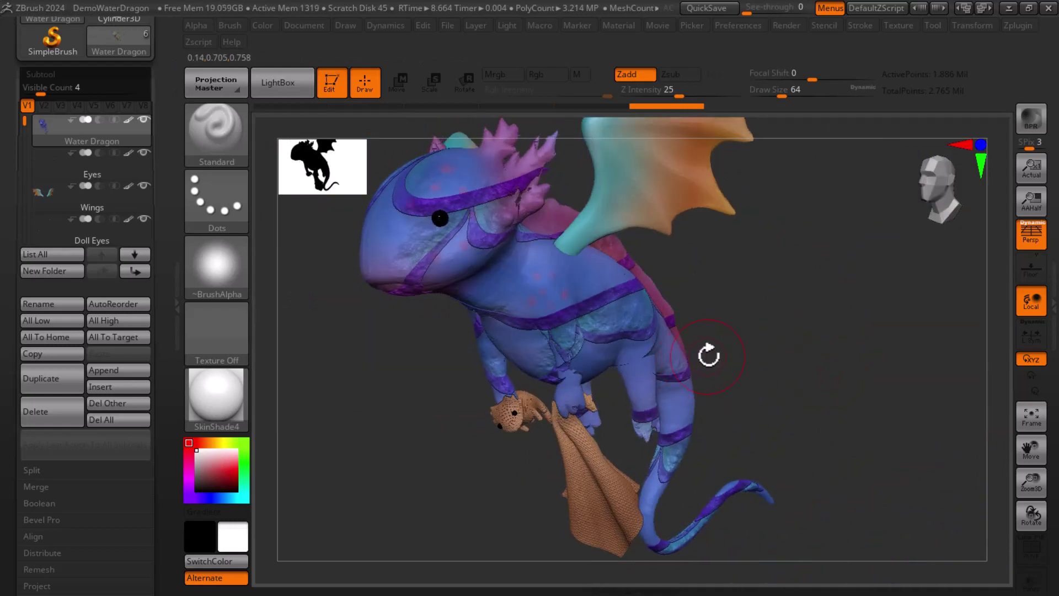
pyautogui.moveTo(879, 349); pyautogui.dragTo(980, 396, button='right')
pyautogui.press('f')
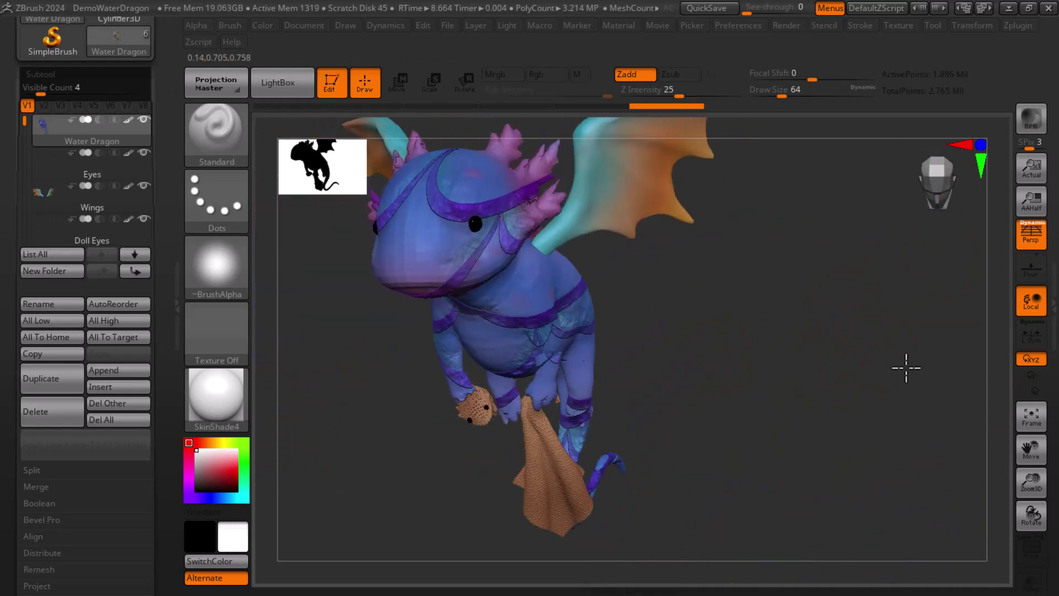
pyautogui.moveTo(903, 367); pyautogui.dragTo(504, 296, button='right')
pyautogui.click(216, 83)
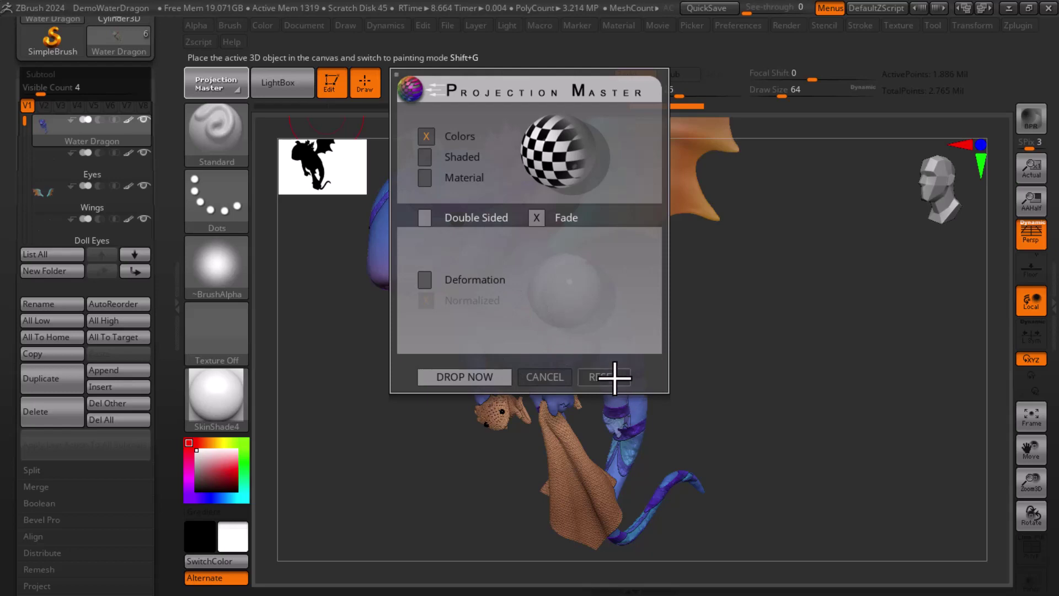
# Cancel the Projection Master options twice without dropping the dragon, then close LightBox.
pyautogui.click(543, 377)
pyautogui.click(279, 83)
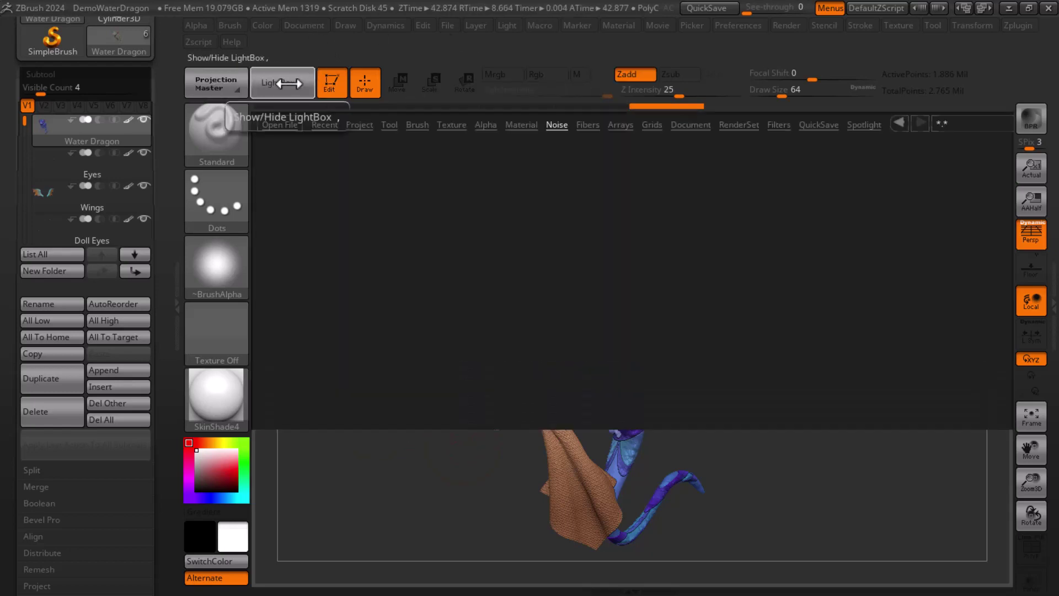
pyautogui.click(214, 80)
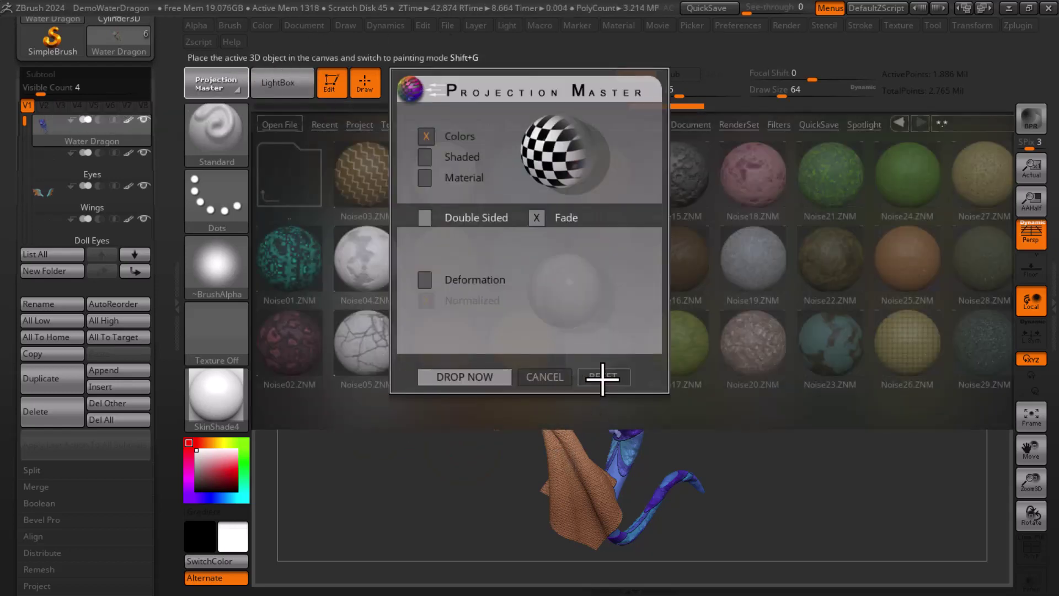
pyautogui.click(544, 377)
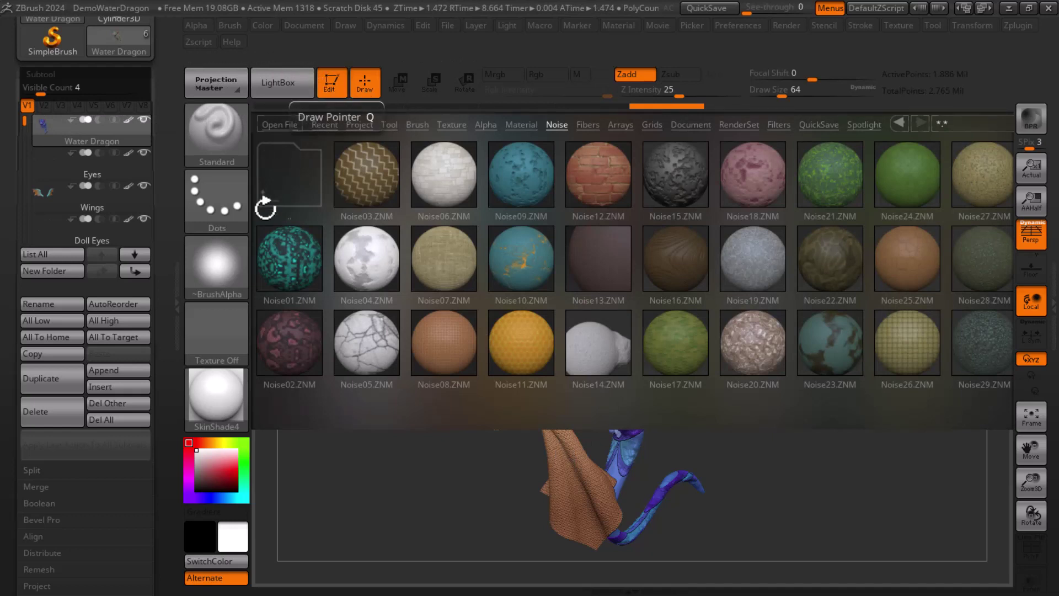
pyautogui.moveTo(928, 518); pyautogui.dragTo(915, 492)
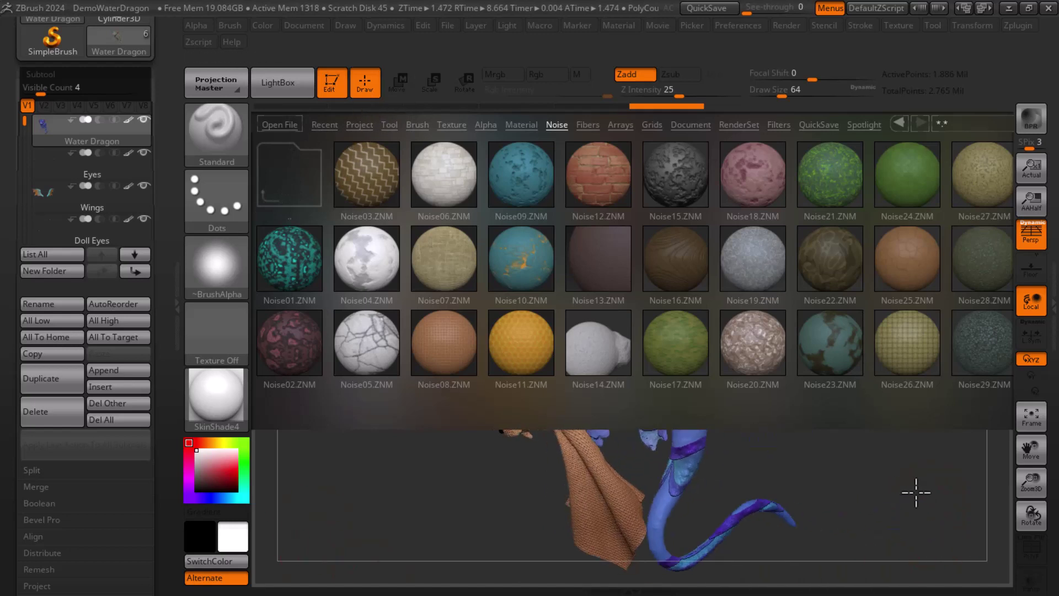
pyautogui.click(290, 85)
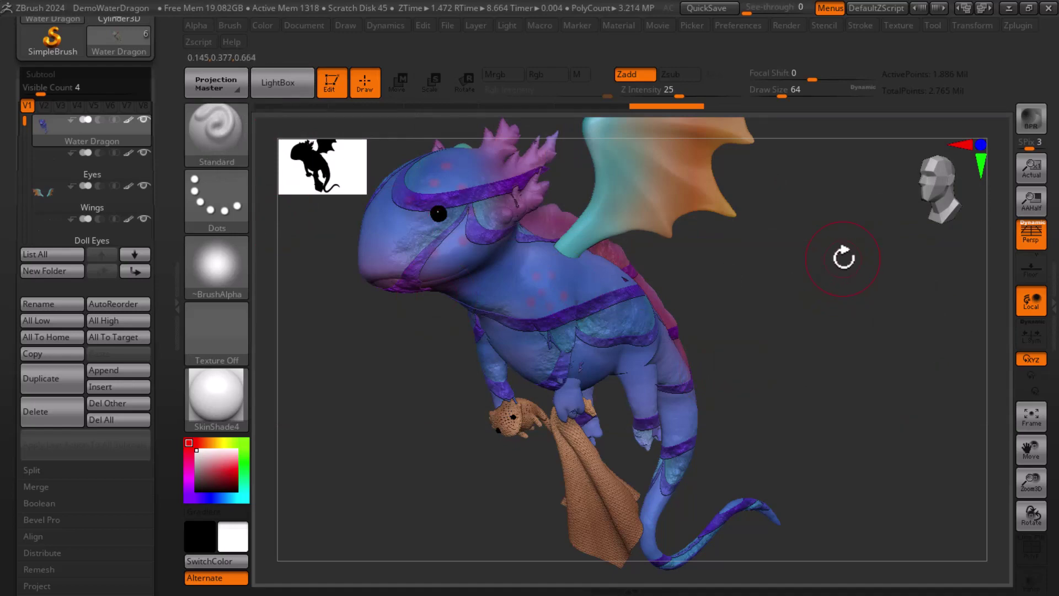
# Toggle LightBox with the comma key, then switch to the ZBrush blog notes in Chrome.
pyautogui.press(',')
pyautogui.press(',')
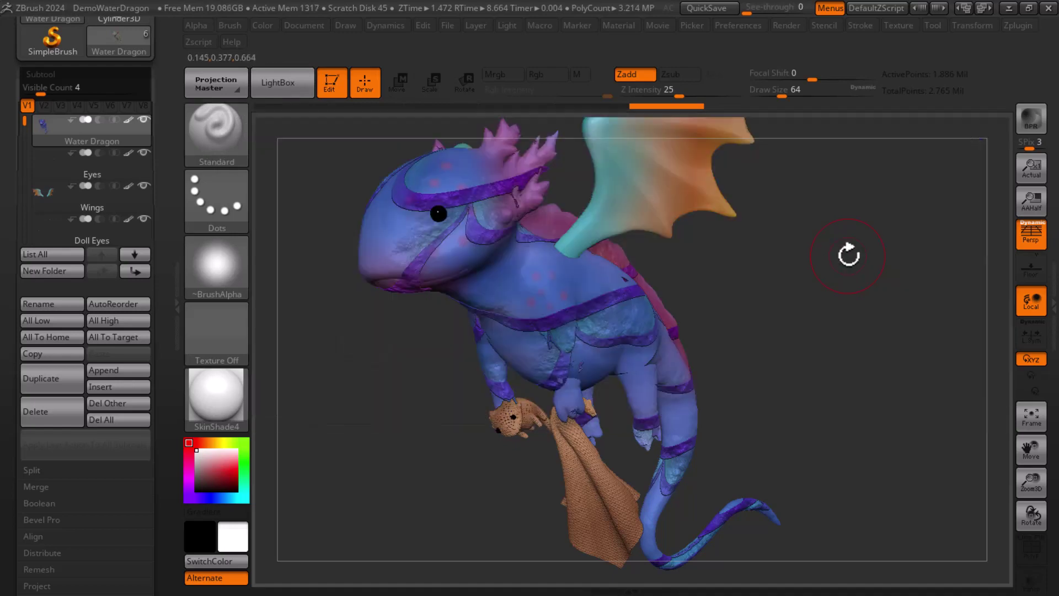
pyautogui.press(',')
pyautogui.press(',')
pyautogui.press(',')
pyautogui.press(',')
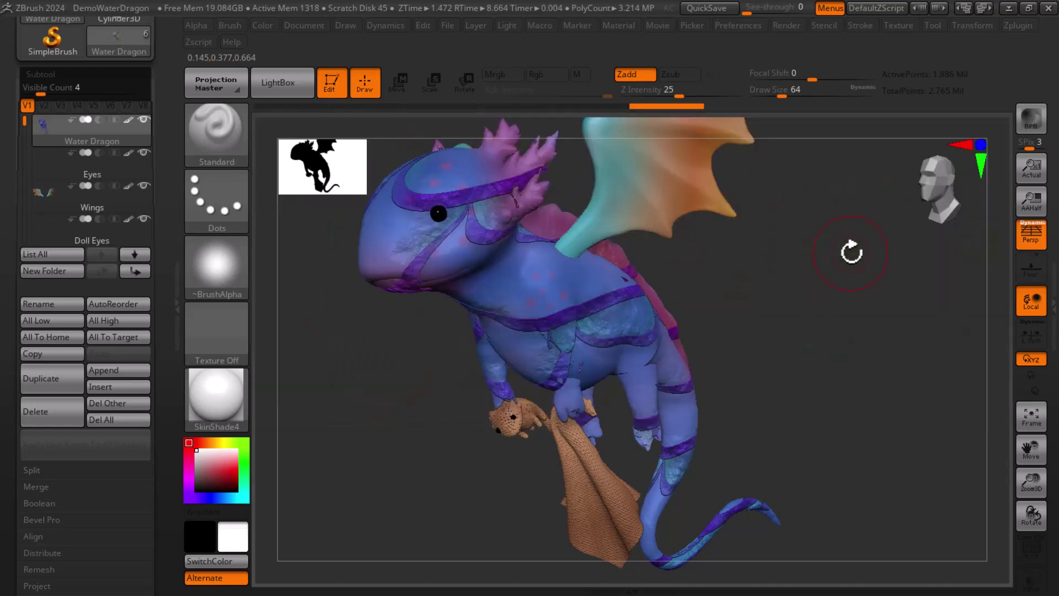
pyautogui.hotkey('alt', 'Tab')
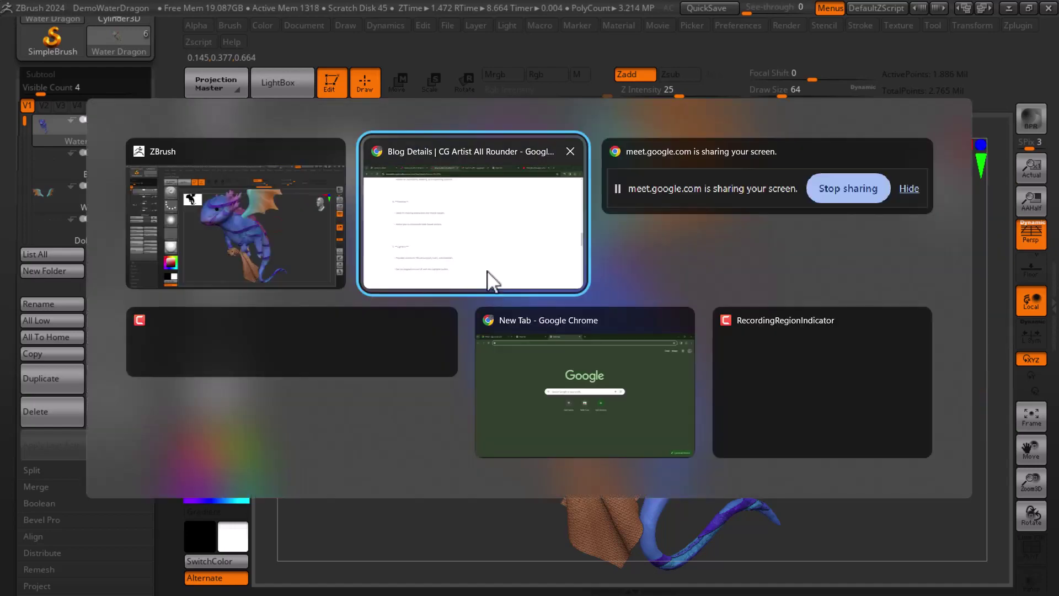
pyautogui.scroll(-3, 394, 391)
# Scroll to the blog's Status Bar entry and highlight its text about the current tool and brush.
pyautogui.scroll(-1, 386, 395)
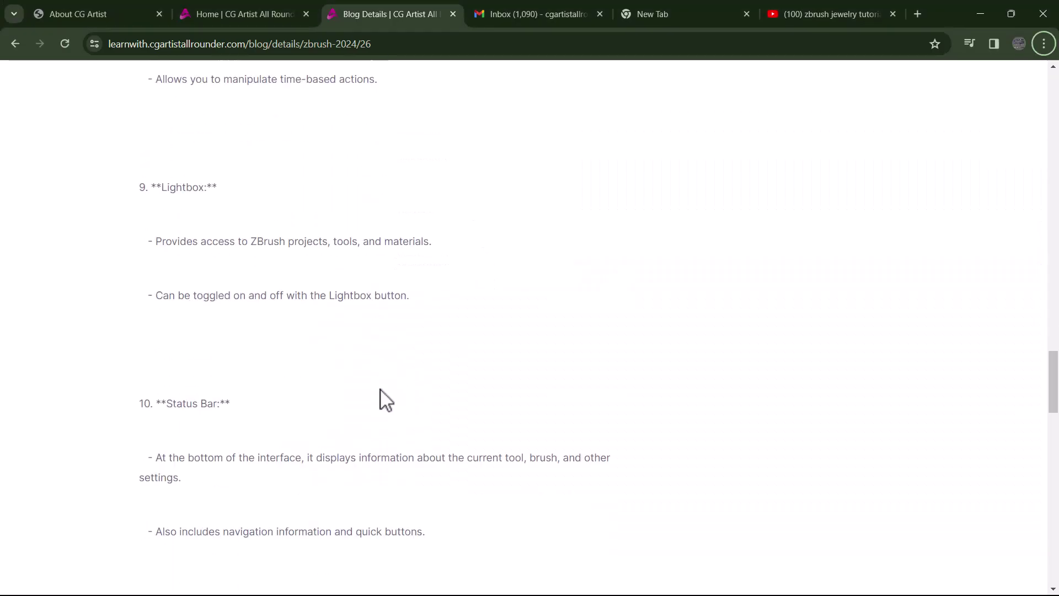
pyautogui.scroll(-1, 381, 392)
pyautogui.scroll(-1, 381, 393)
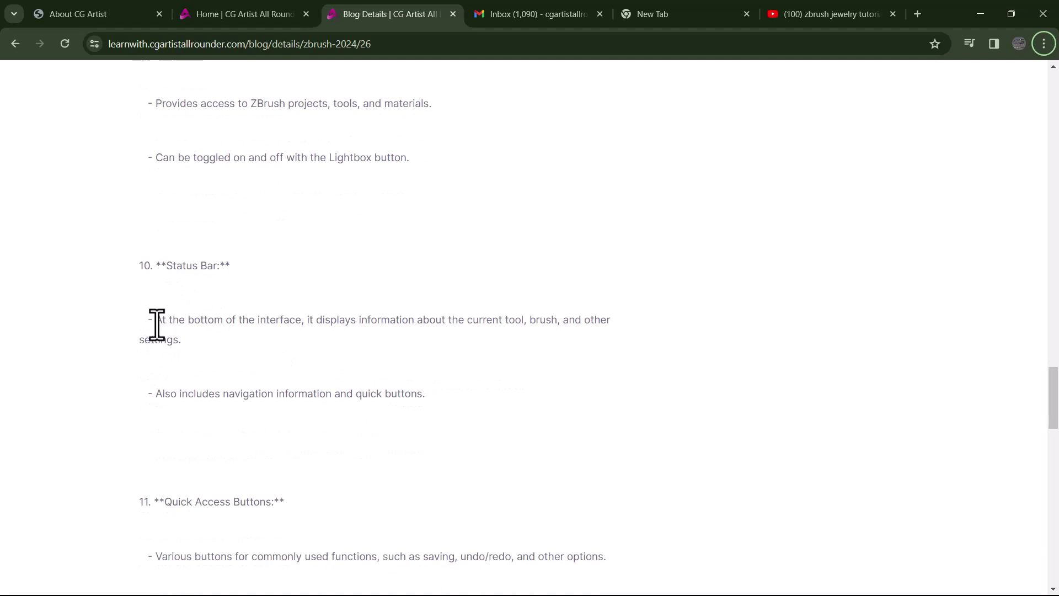
pyautogui.moveTo(157, 325); pyautogui.dragTo(617, 330)
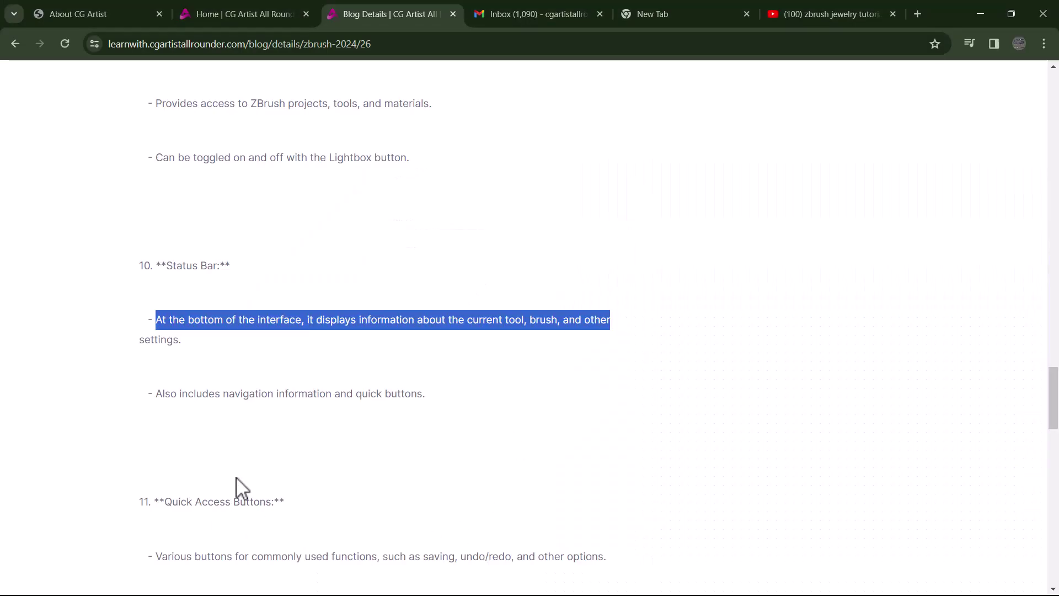
pyautogui.click(232, 338)
pyautogui.moveTo(156, 320); pyautogui.dragTo(305, 320)
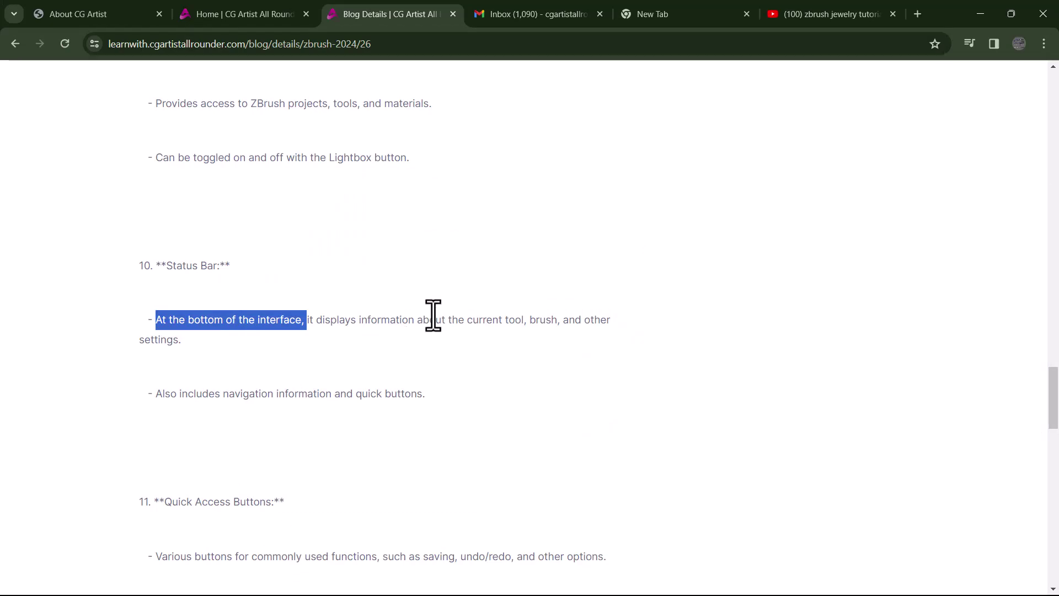
pyautogui.moveTo(505, 320); pyautogui.dragTo(591, 319)
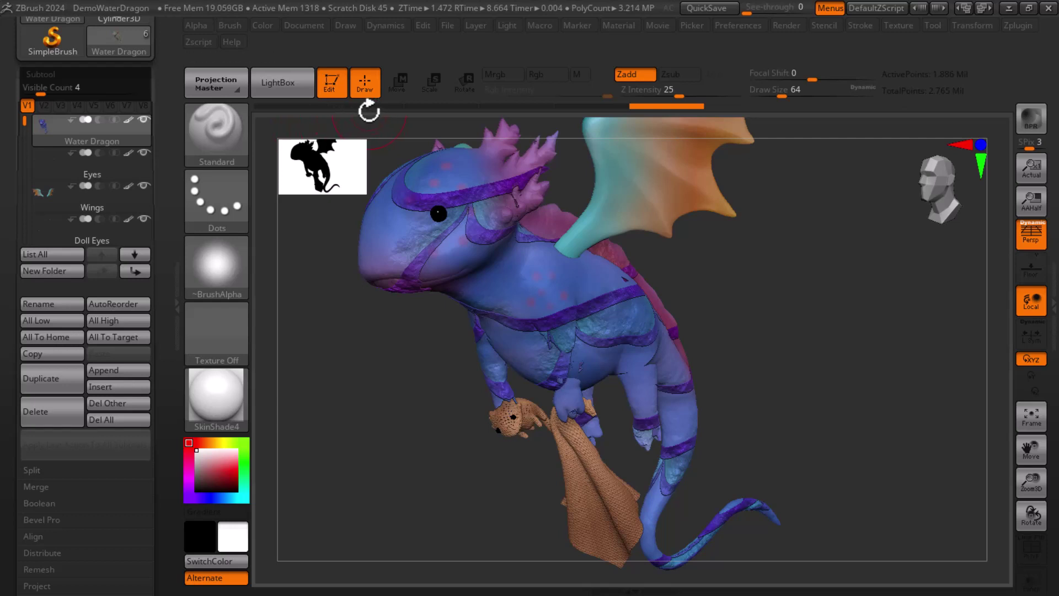
# Open the Standard brush list, scroll the left Tool tray, and return to the Chrome blog notes.
pyautogui.click(214, 144)
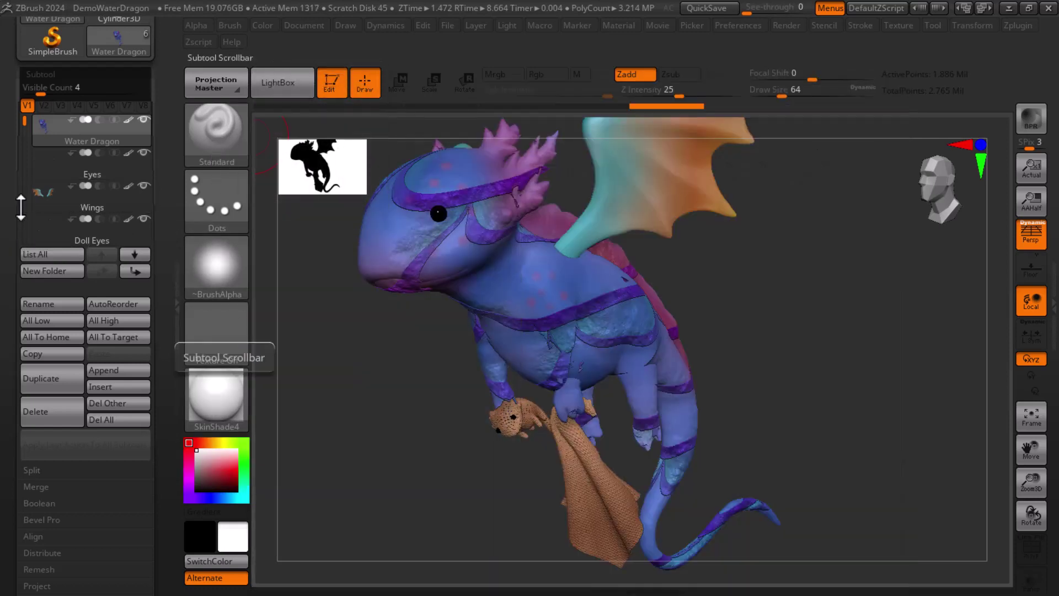
pyautogui.moveTo(12, 164); pyautogui.dragTo(1, 381)
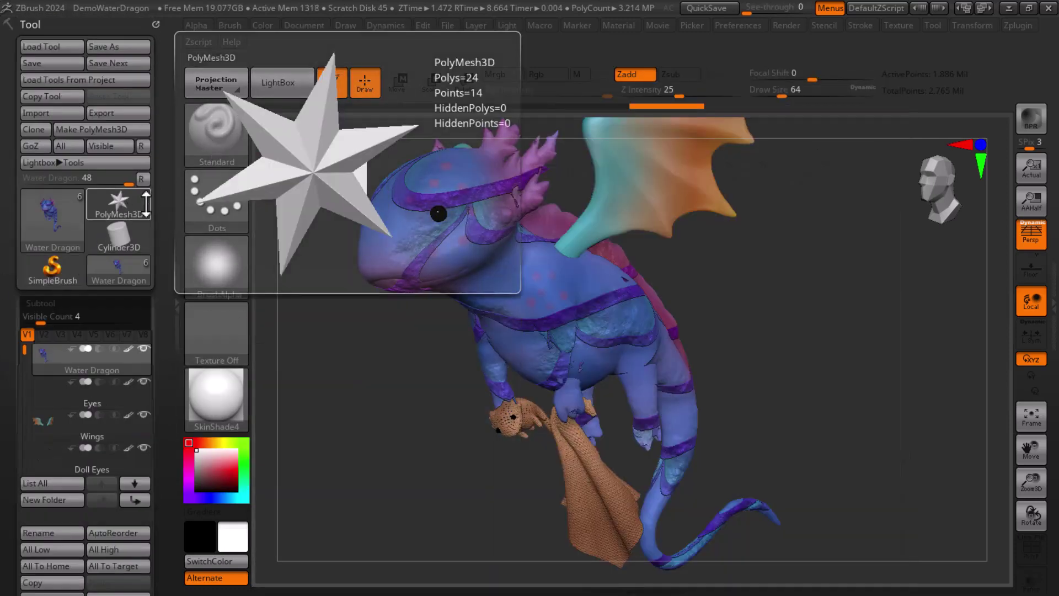
pyautogui.hotkey('alt', 'Tab')
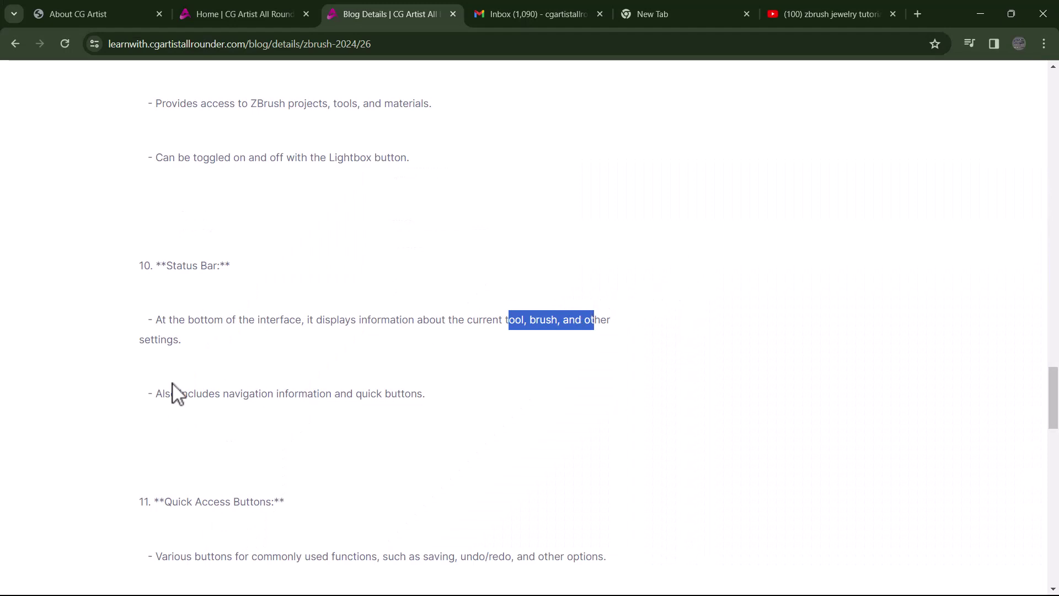
# Highlight 'navigation information and quick buttons', then back in ZBrush orbit the dragon side-on.
pyautogui.moveTo(209, 393); pyautogui.dragTo(418, 403)
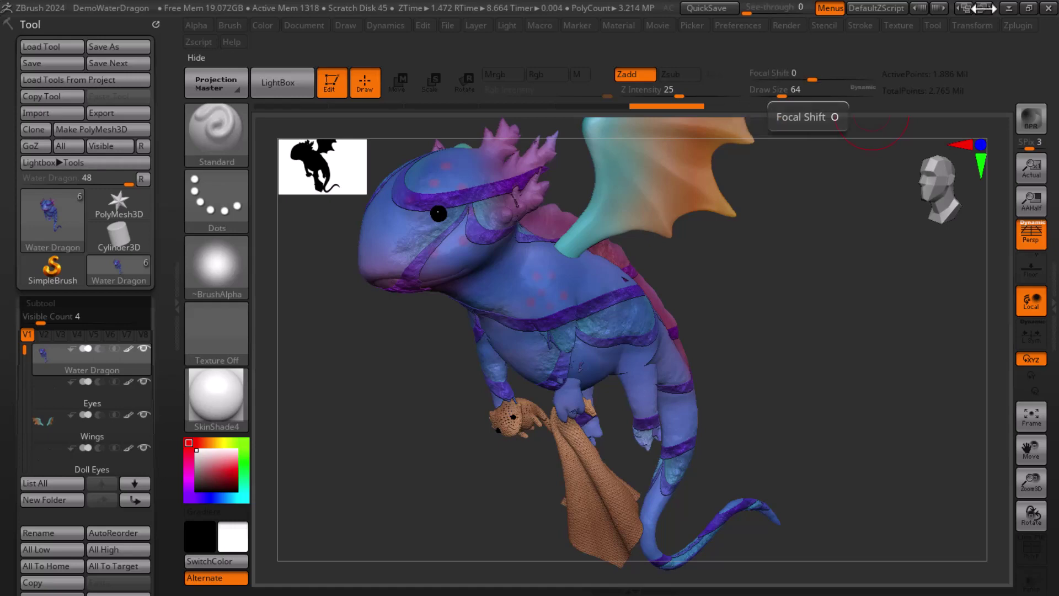
pyautogui.moveTo(908, 425); pyautogui.dragTo(854, 363)
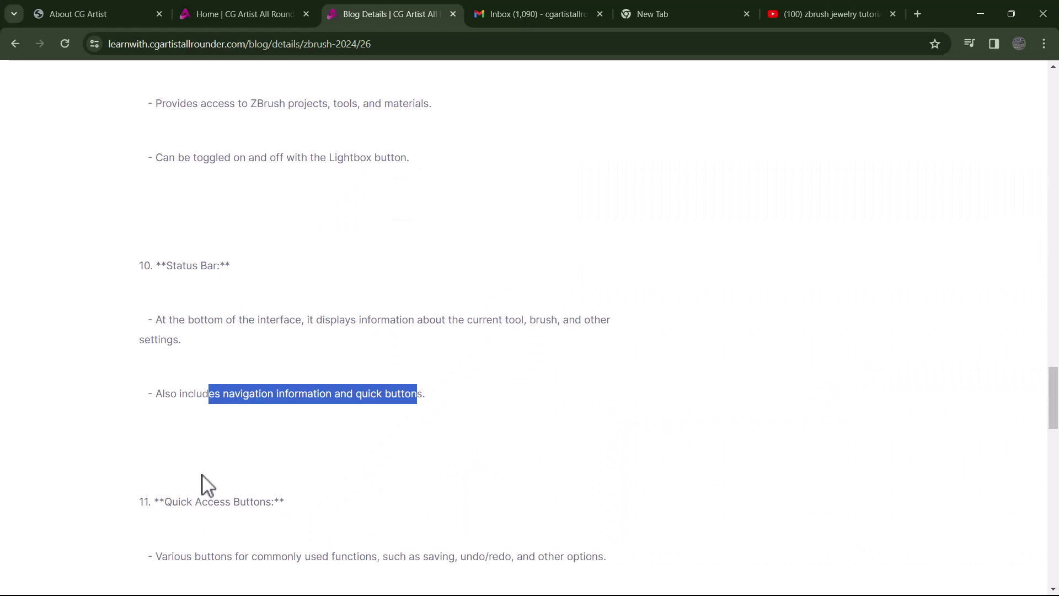
pyautogui.scroll(-1, 204, 485)
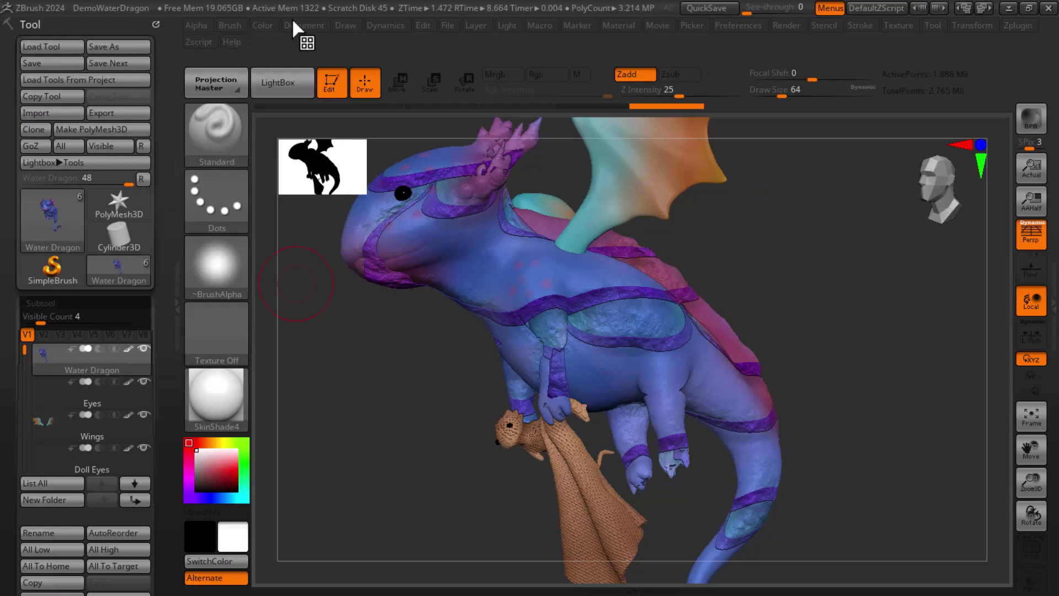
# Convert the dragon with Tool > Make PolyMesh3D into the plain white PM3D_Water Dragon mesh.
pyautogui.click(428, 27)
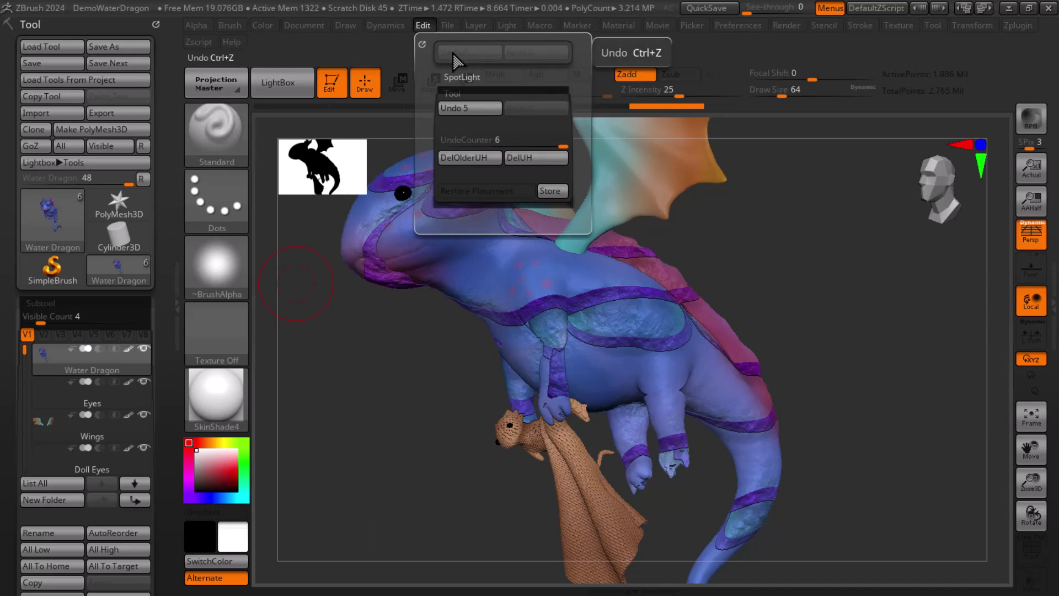
pyautogui.moveTo(948, 295)
pyautogui.mouseDown()
pyautogui.moveTo(954, 314)
pyautogui.moveTo(939, 320)
pyautogui.mouseUp()
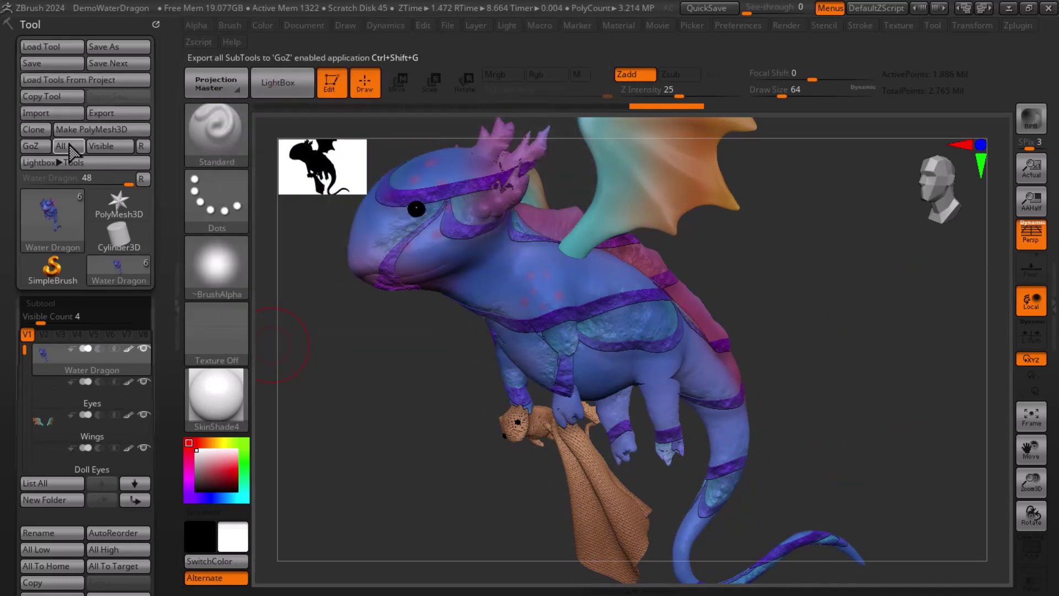
pyautogui.click(95, 130)
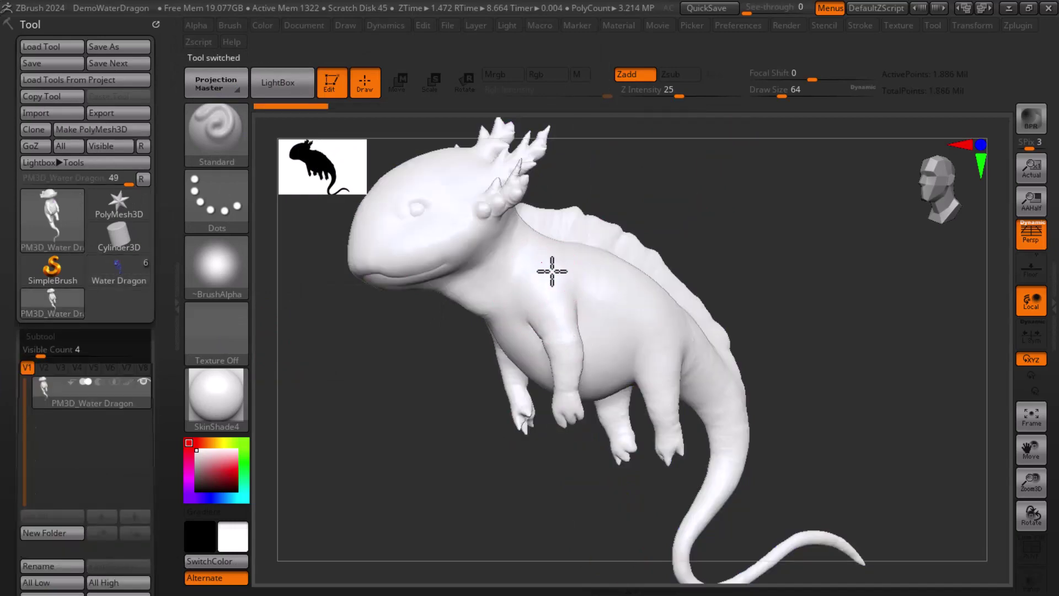
pyautogui.click(229, 142)
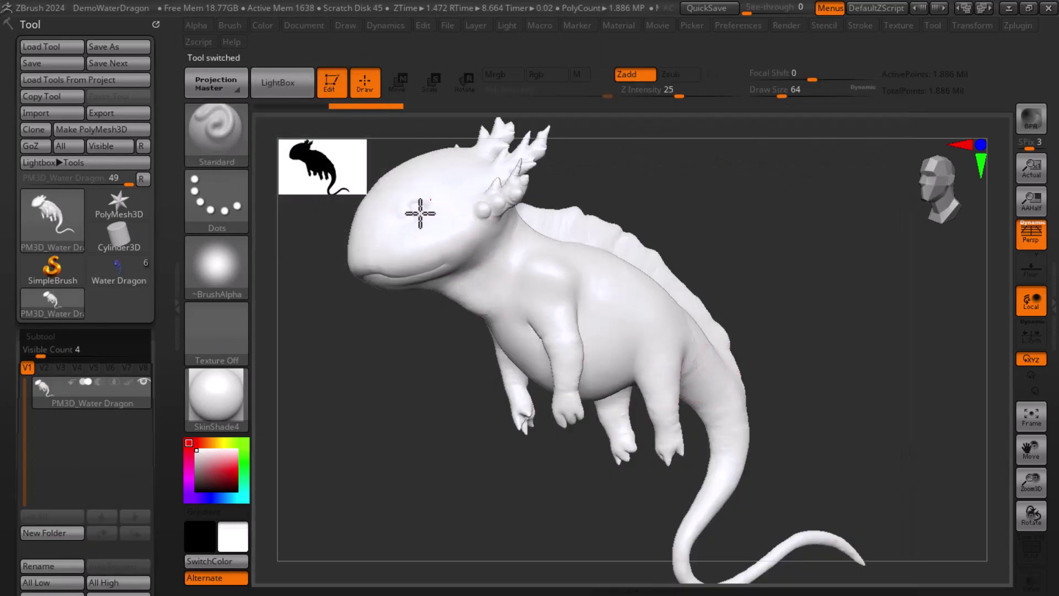
pyautogui.moveTo(795, 315); pyautogui.dragTo(790, 316)
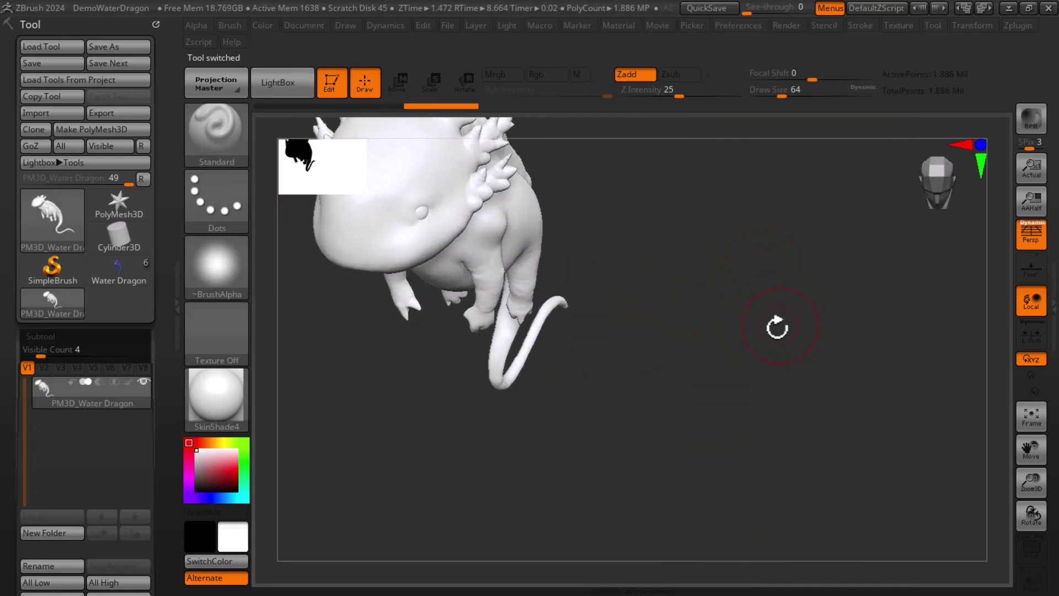
pyautogui.click(215, 420)
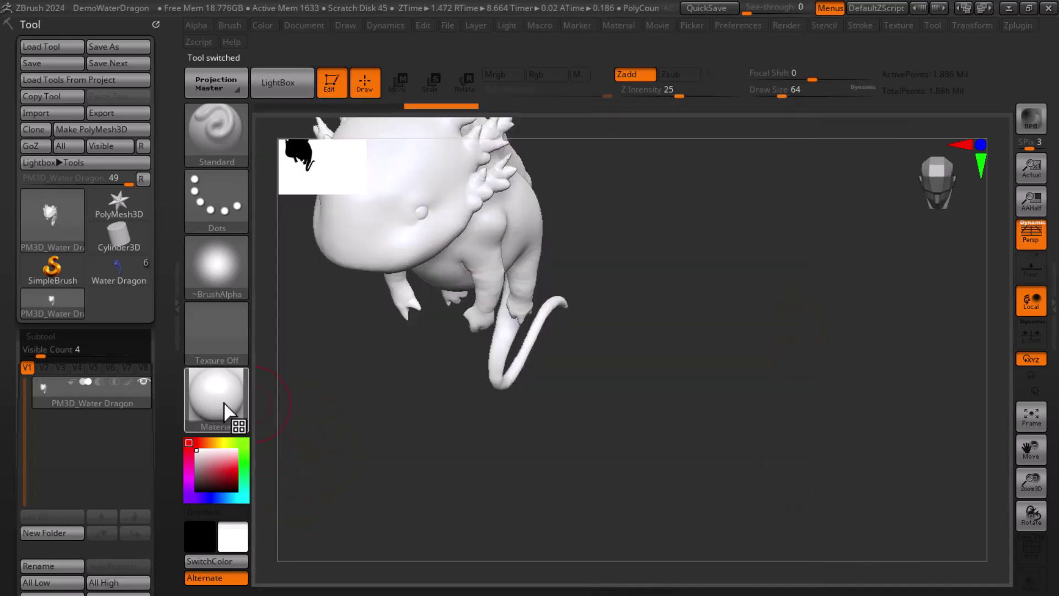
# Try the Glass material, dismiss the Redshift note, then apply grey BasicMaterial2 to the dragon.
pyautogui.click(227, 411)
pyautogui.click(386, 447)
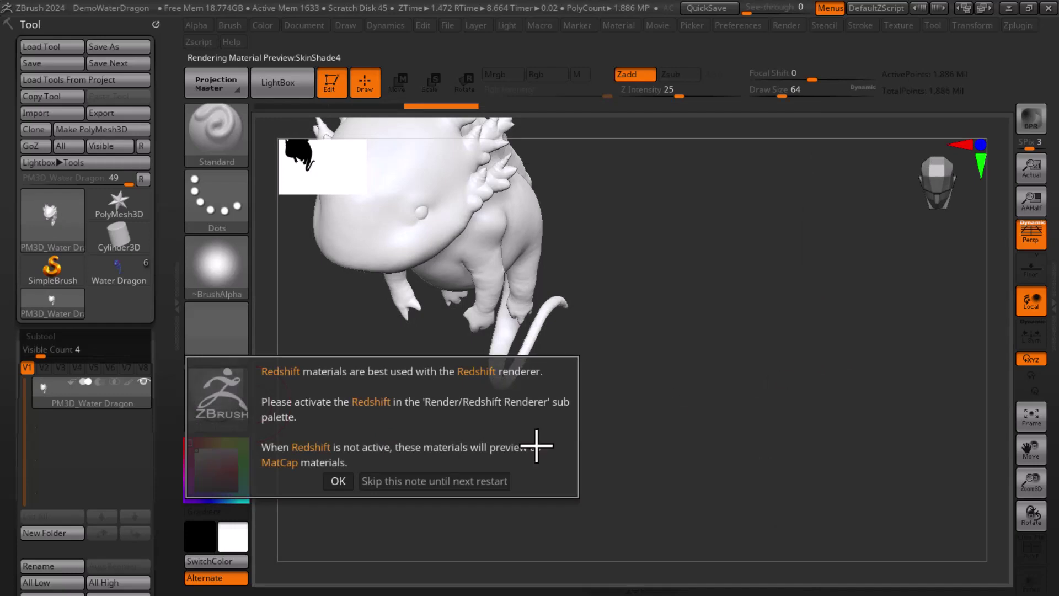
pyautogui.click(338, 481)
pyautogui.moveTo(445, 469)
pyautogui.mouseDown()
pyautogui.moveTo(863, 339)
pyautogui.moveTo(651, 508)
pyautogui.moveTo(745, 485)
pyautogui.moveTo(865, 426)
pyautogui.moveTo(977, 397)
pyautogui.moveTo(414, 343)
pyautogui.mouseUp()
pyautogui.click(205, 400)
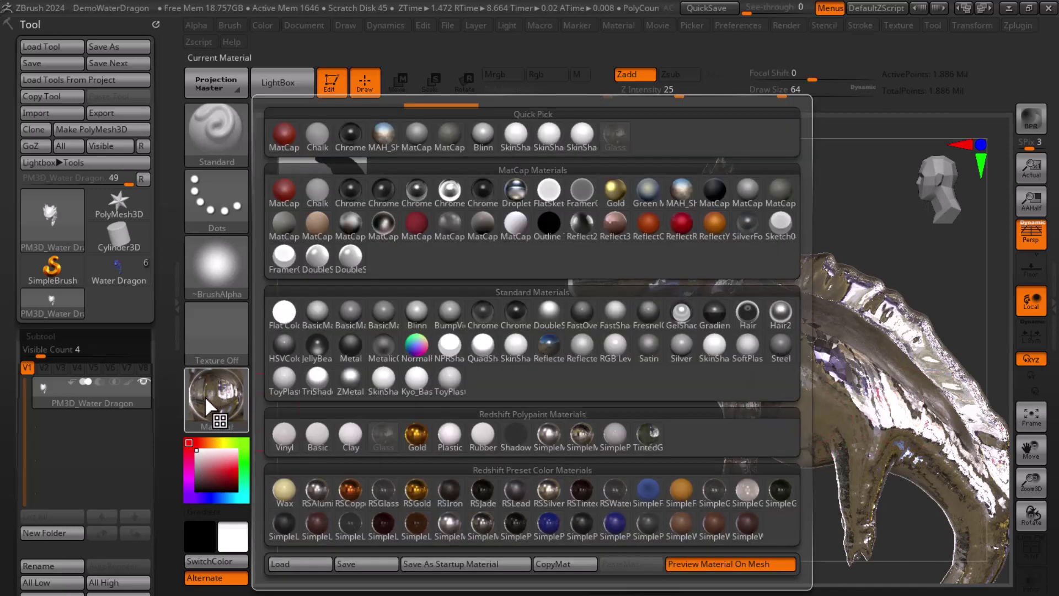
pyautogui.click(350, 311)
pyautogui.moveTo(557, 374)
pyautogui.mouseDown()
pyautogui.moveTo(541, 411)
pyautogui.moveTo(580, 421)
pyautogui.mouseUp()
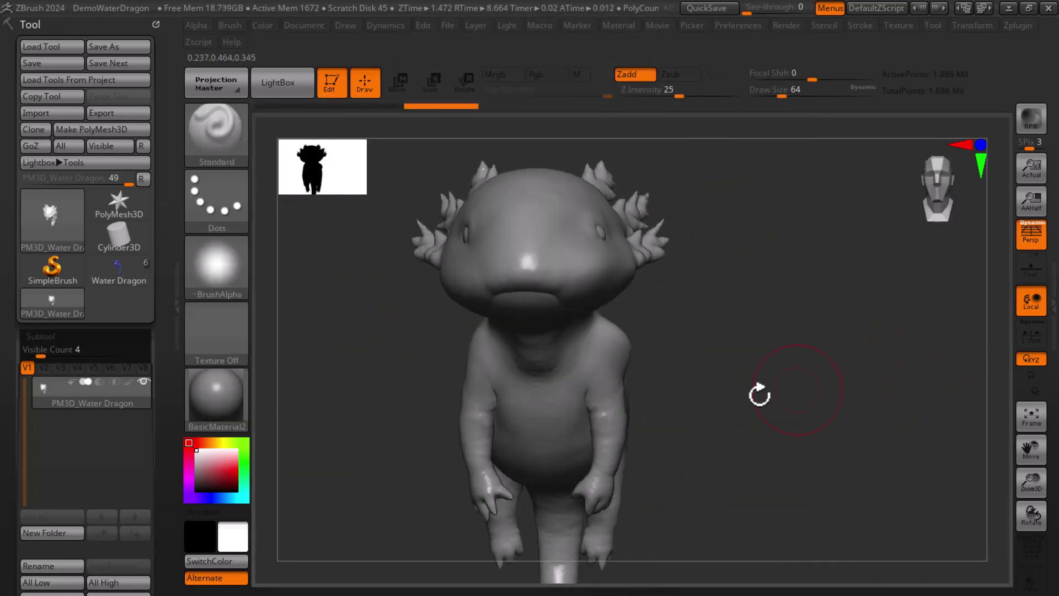
# Sculpt a faint chest stroke and a raised ridge around the neck with a smaller brush.
pyautogui.moveTo(759, 394)
pyautogui.keyDown('alt'); pyautogui.mouseDown()
pyautogui.moveTo(784, 326)
pyautogui.moveTo(683, 426)
pyautogui.mouseUp(); pyautogui.keyUp('alt')
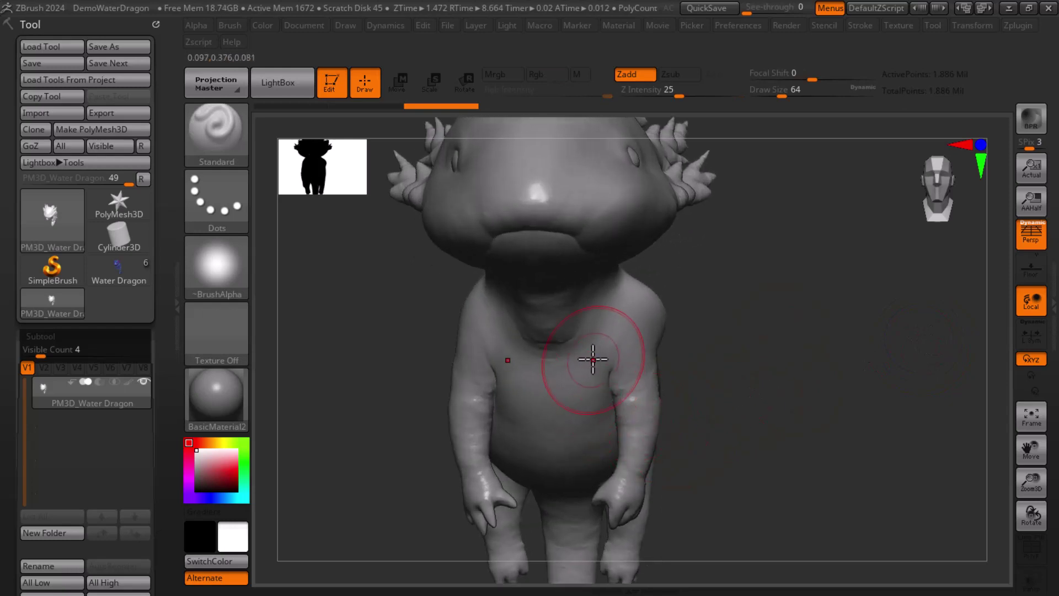
pyautogui.moveTo(580, 367); pyautogui.dragTo(558, 390)
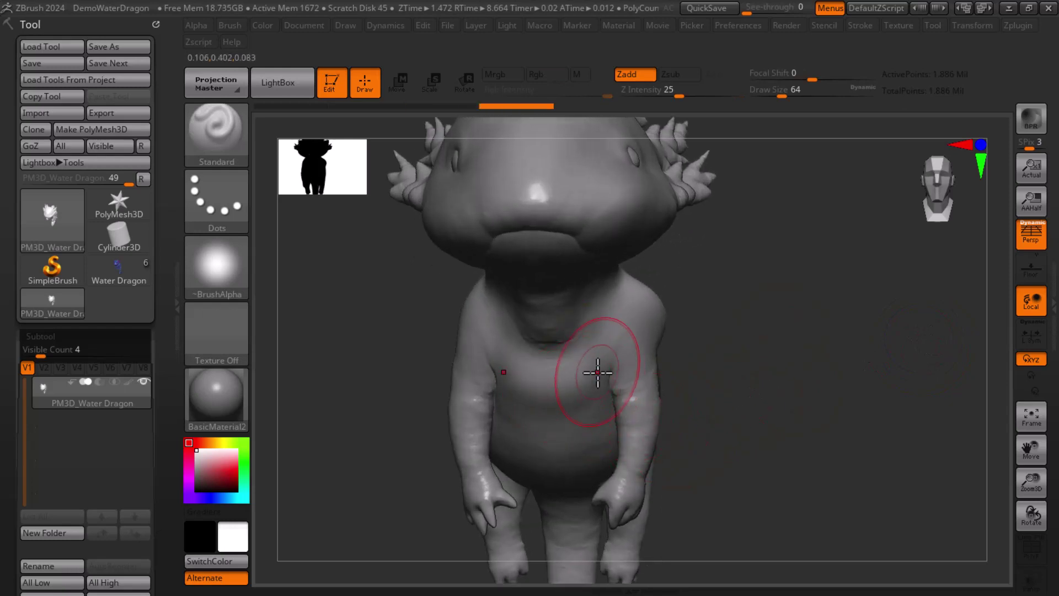
pyautogui.press('[')
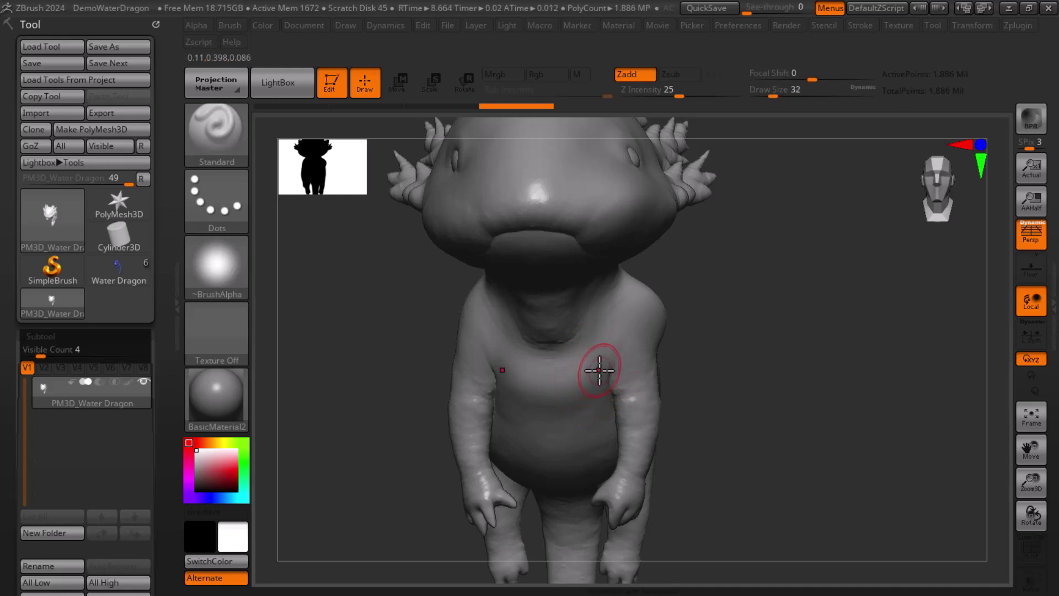
pyautogui.moveTo(774, 95)
pyautogui.mouseDown()
pyautogui.moveTo(757, 91)
pyautogui.moveTo(768, 91)
pyautogui.mouseUp()
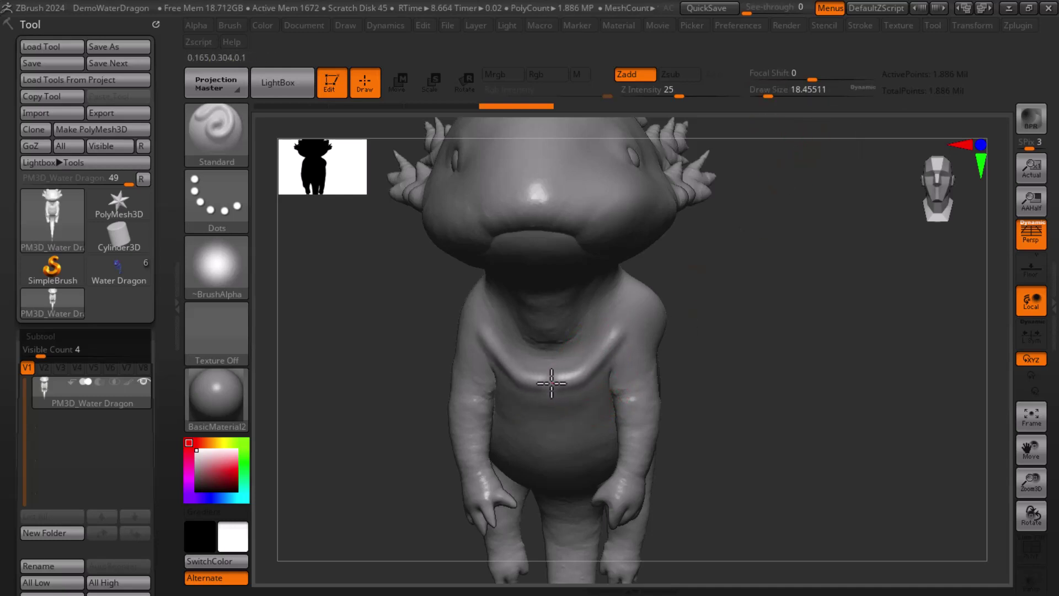
pyautogui.moveTo(550, 382); pyautogui.dragTo(629, 297)
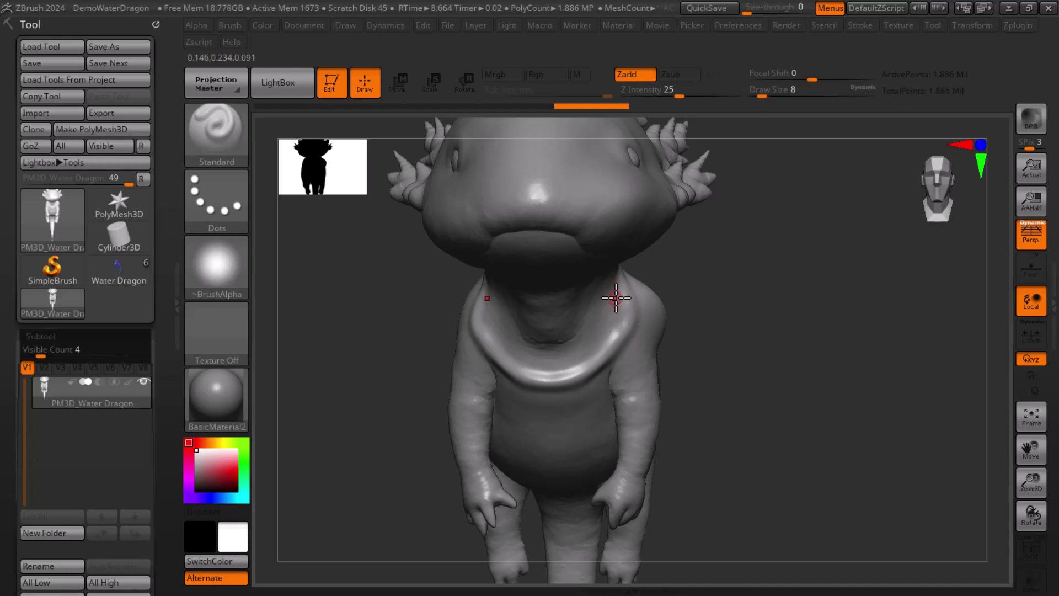
pyautogui.press(']')
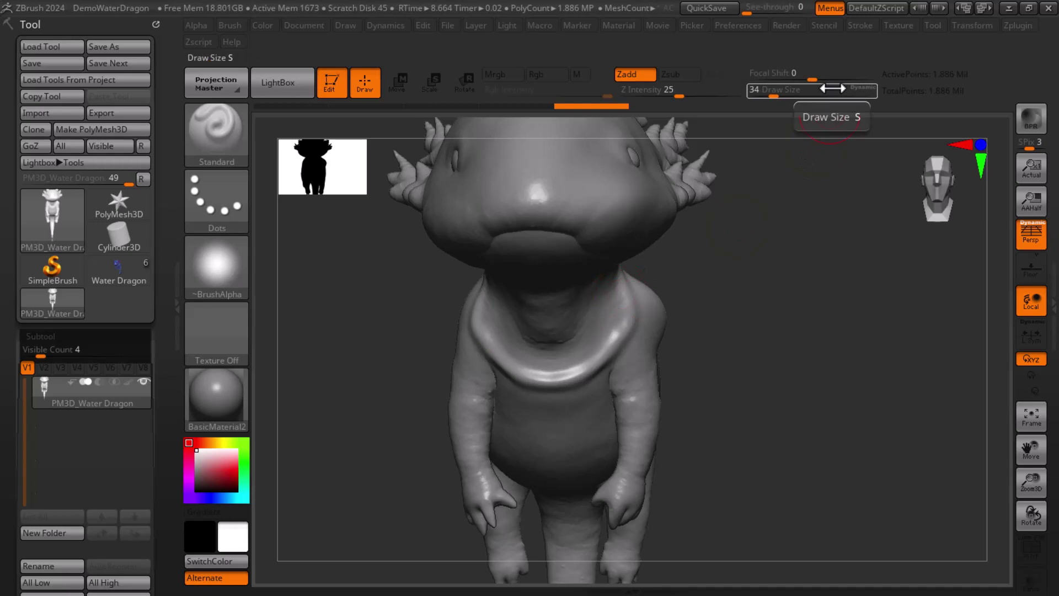
# Set brush size to about 34, raise Focal Shift, and crease the neck fold on the right side.
pyautogui.press('s')
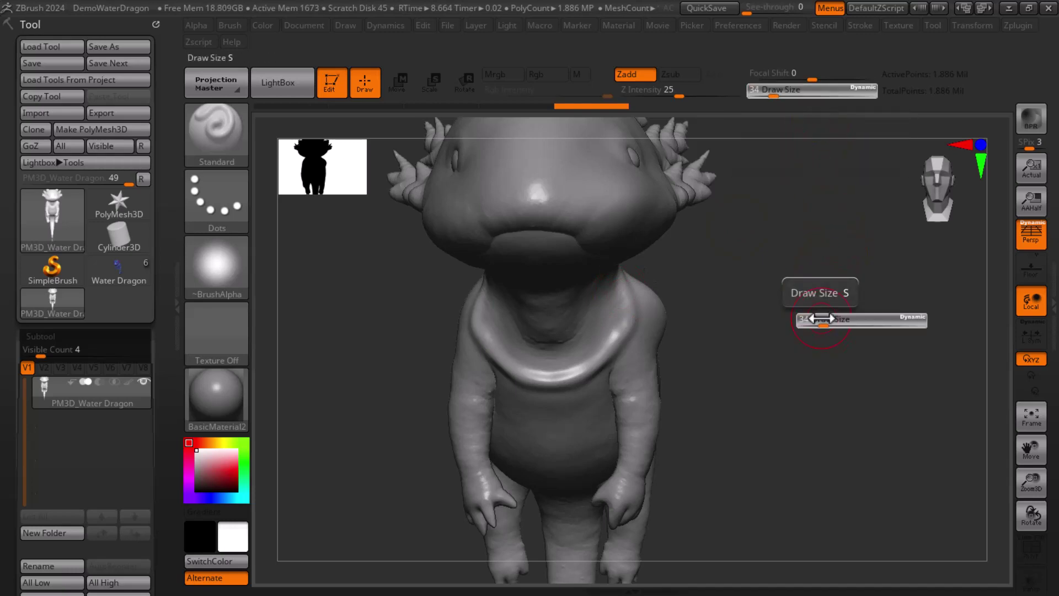
pyautogui.moveTo(842, 312); pyautogui.dragTo(823, 314)
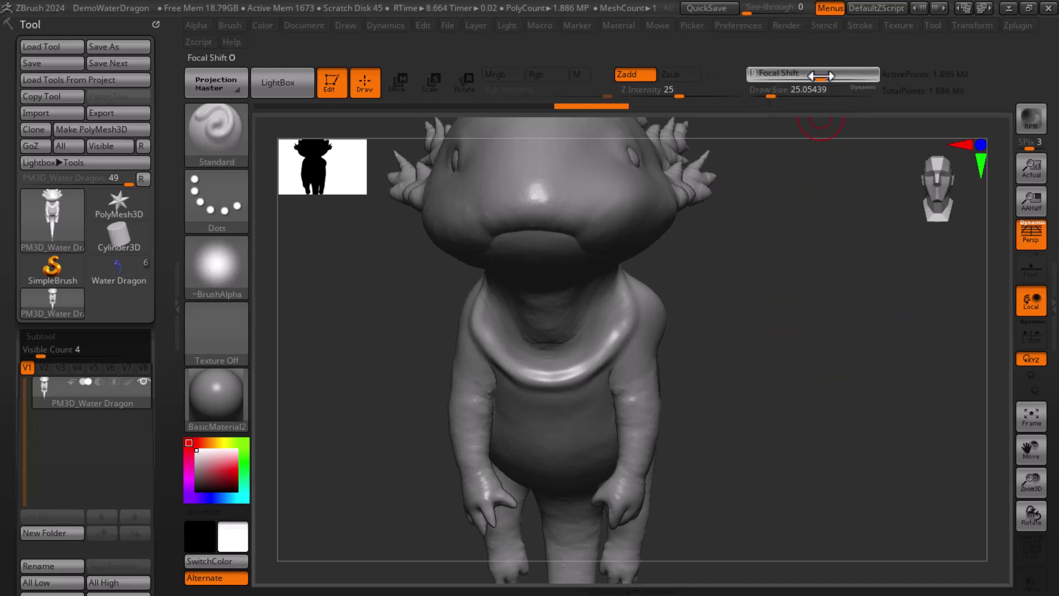
pyautogui.moveTo(820, 76); pyautogui.dragTo(859, 79)
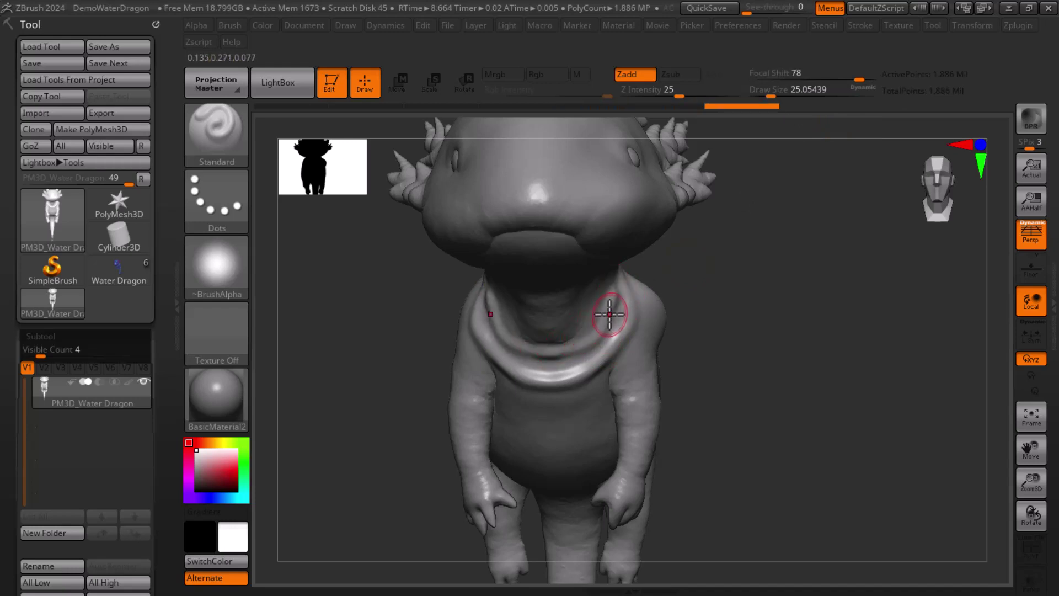
pyautogui.press('[')
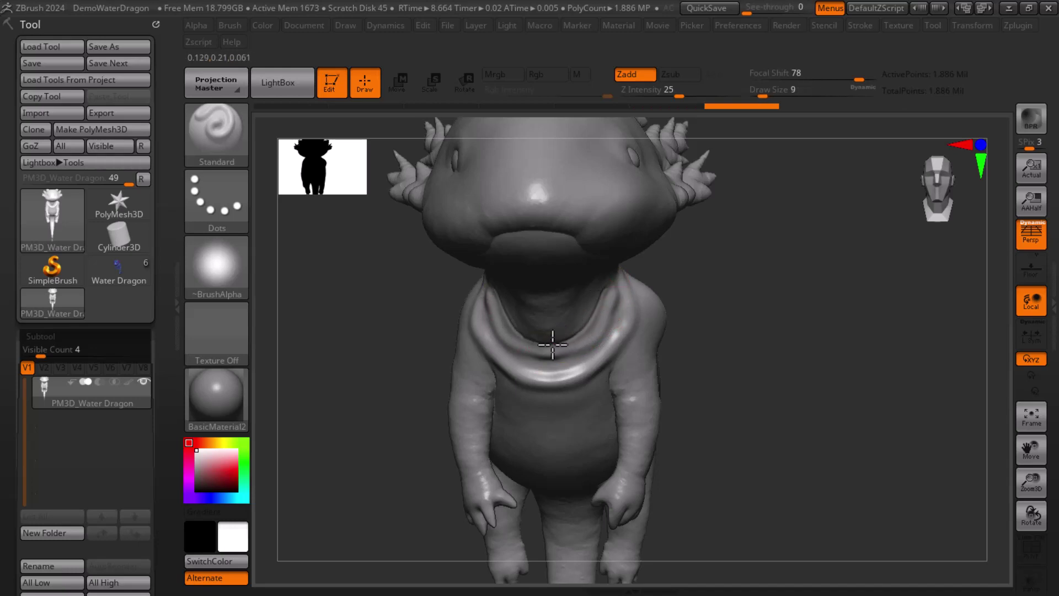
pyautogui.moveTo(728, 313)
pyautogui.mouseDown()
pyautogui.moveTo(690, 282)
pyautogui.moveTo(778, 279)
pyautogui.moveTo(772, 252)
pyautogui.moveTo(757, 307)
pyautogui.moveTo(700, 315)
pyautogui.mouseUp()
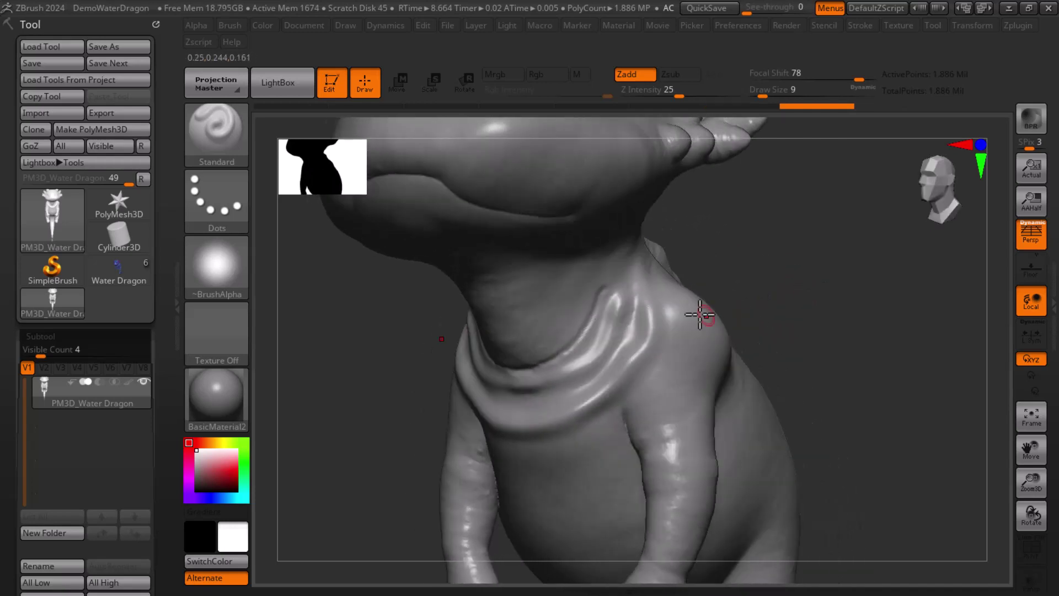
pyautogui.moveTo(628, 303); pyautogui.dragTo(635, 301)
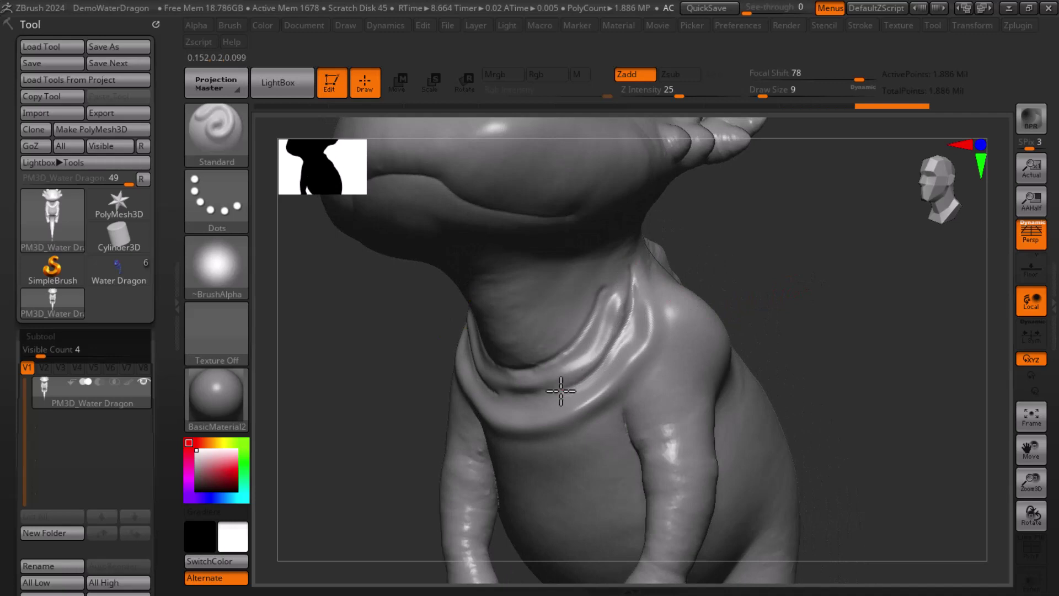
# Undo the recent neck strokes, then redo them one at a time.
pyautogui.hotkey('ctrl', 'z')
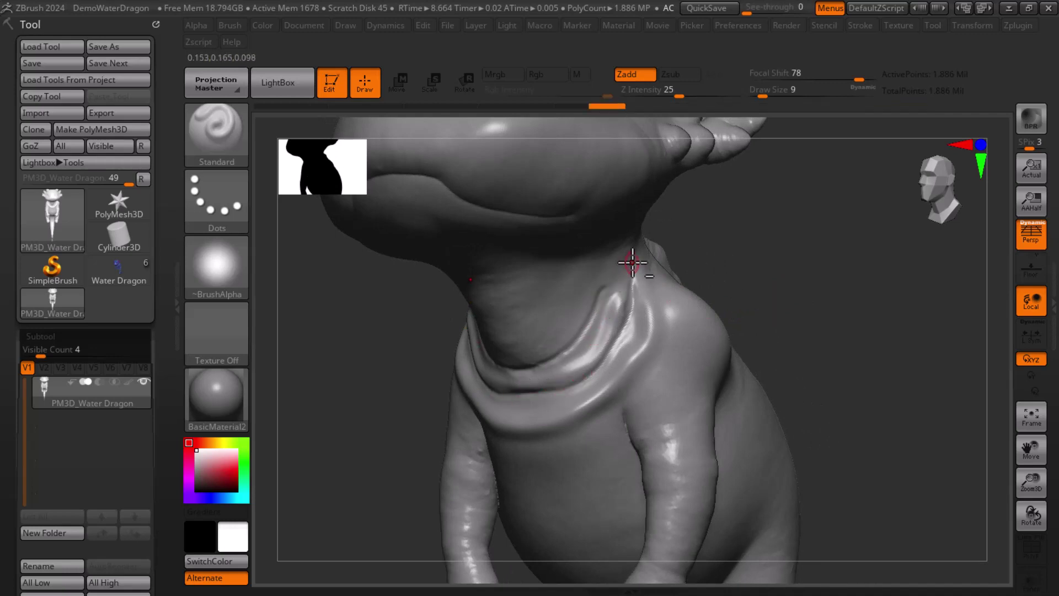
pyautogui.hotkey('ctrl', 'shift', 'z')
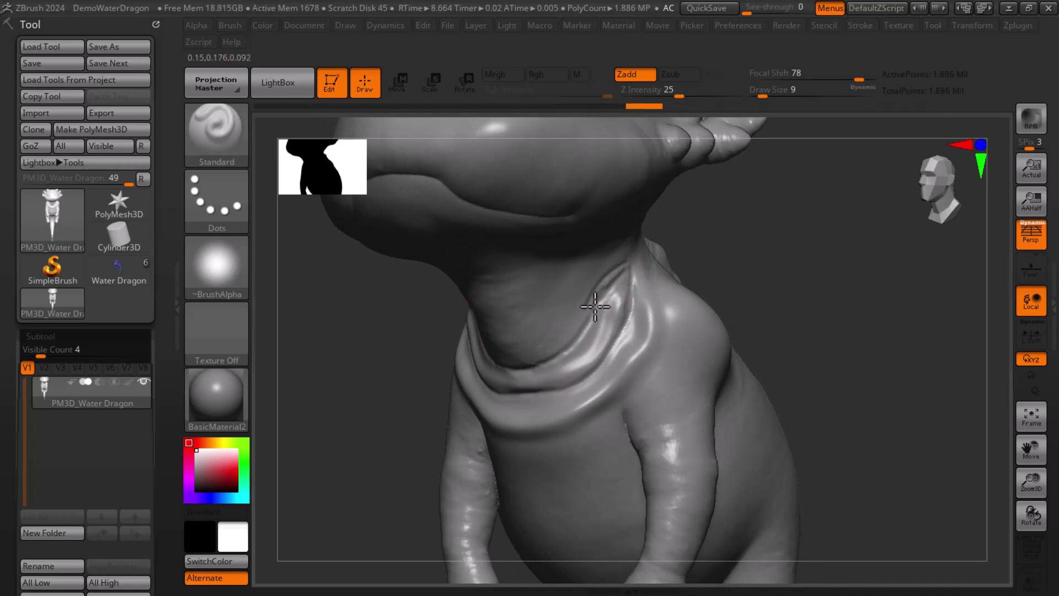
pyautogui.hotkey('ctrl', 'shift', 'z')
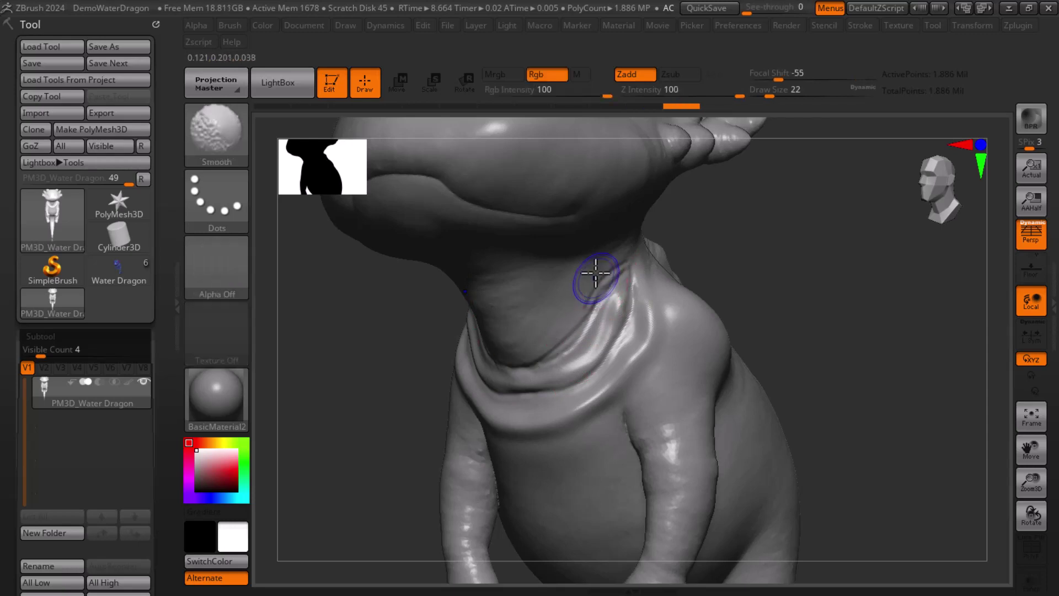
# Redo a stroke, smooth the neck at strength 48, then view the whole dragon from the front.
pyautogui.hotkey('ctrl', 'shift', 'z')
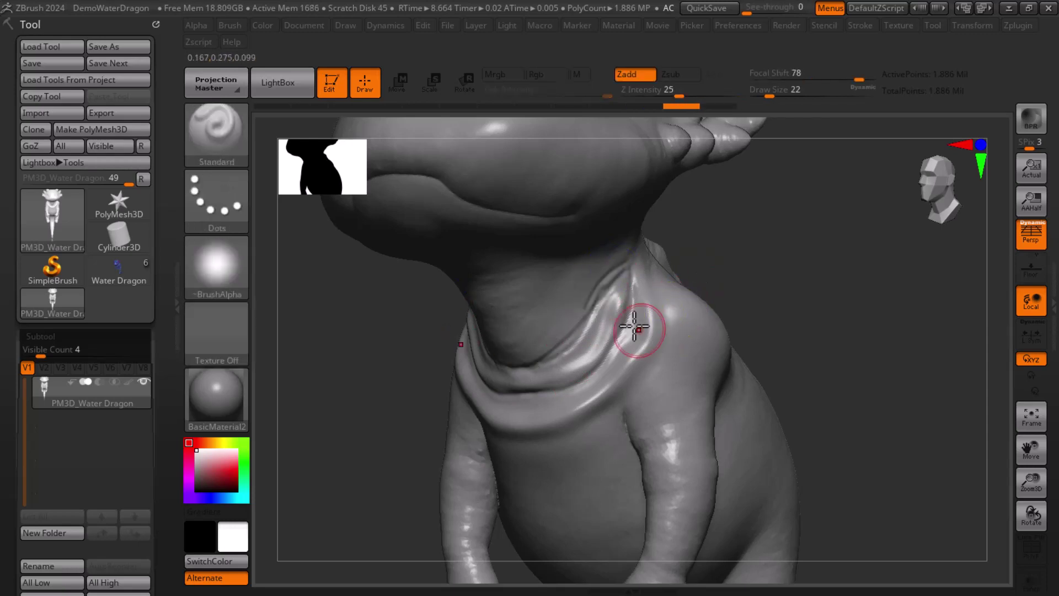
pyautogui.press('shift')
pyautogui.keyDown('shift'); pyautogui.moveTo(581, 290); pyautogui.dragTo(618, 264); pyautogui.keyUp('shift')
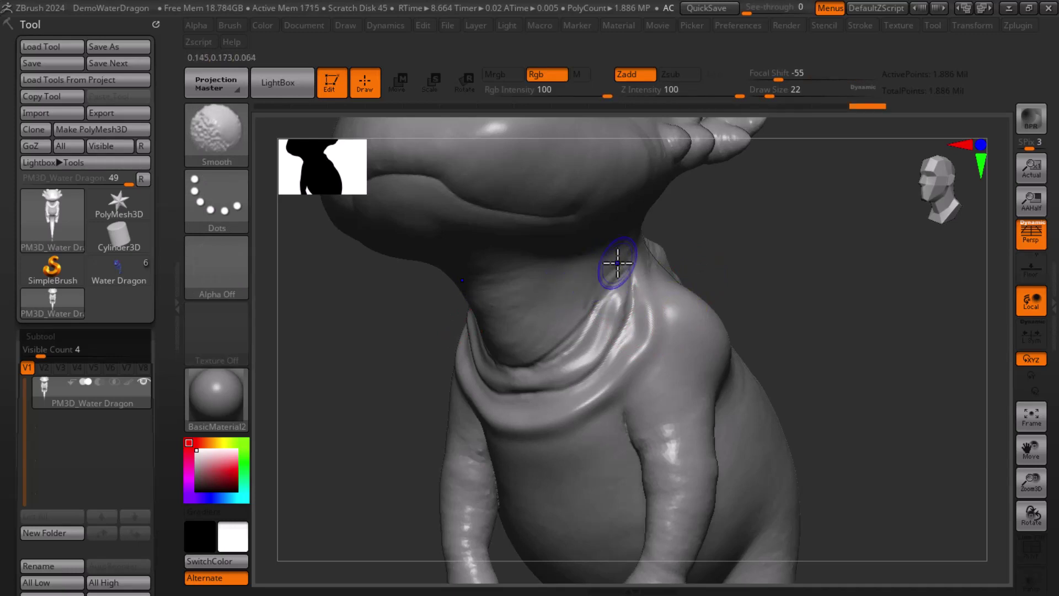
pyautogui.moveTo(861, 265)
pyautogui.mouseDown()
pyautogui.moveTo(894, 260)
pyautogui.moveTo(941, 303)
pyautogui.moveTo(811, 297)
pyautogui.mouseUp()
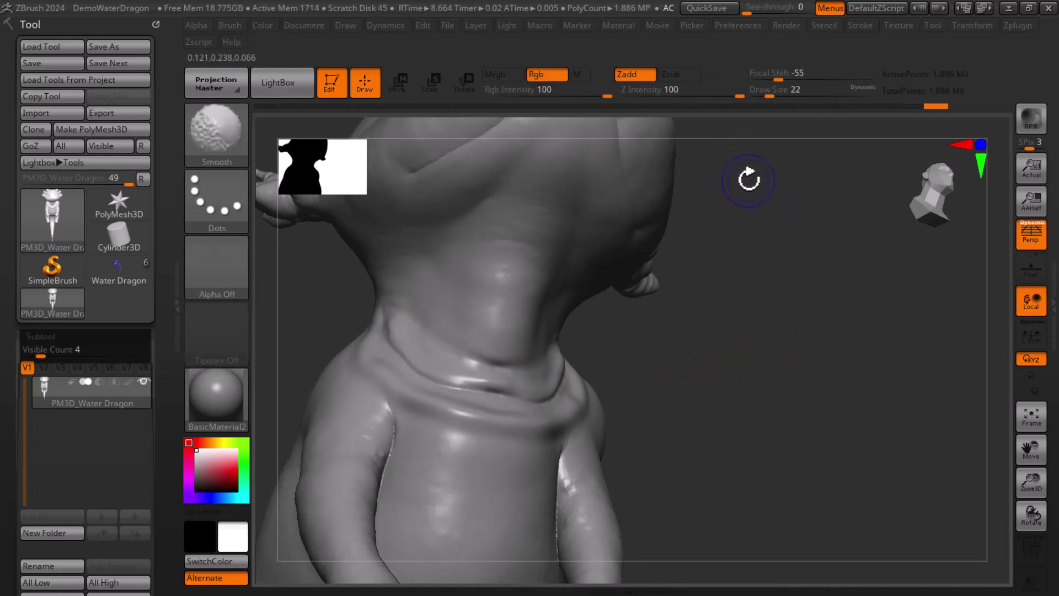
pyautogui.moveTo(740, 95); pyautogui.dragTo(702, 95)
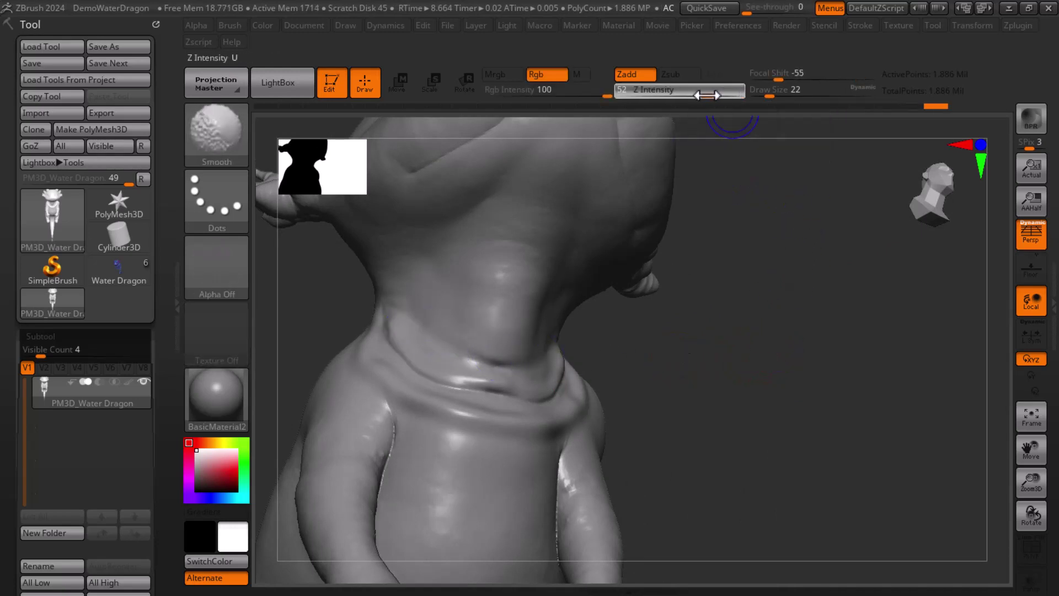
pyautogui.moveTo(695, 398)
pyautogui.mouseDown()
pyautogui.moveTo(747, 429)
pyautogui.moveTo(825, 411)
pyautogui.mouseUp()
pyautogui.press('shift')
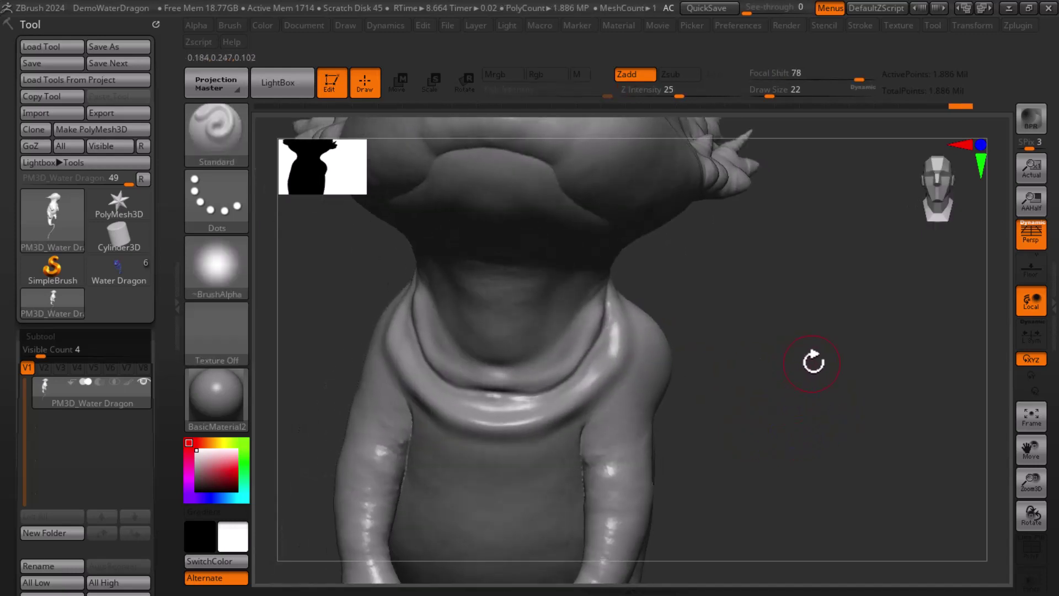
pyautogui.moveTo(814, 361)
pyautogui.mouseDown()
pyautogui.moveTo(785, 374)
pyautogui.moveTo(950, 350)
pyautogui.mouseUp()
pyautogui.moveTo(910, 400)
pyautogui.mouseDown()
pyautogui.moveTo(896, 342)
pyautogui.moveTo(911, 350)
pyautogui.moveTo(939, 280)
pyautogui.moveTo(873, 372)
pyautogui.mouseUp()
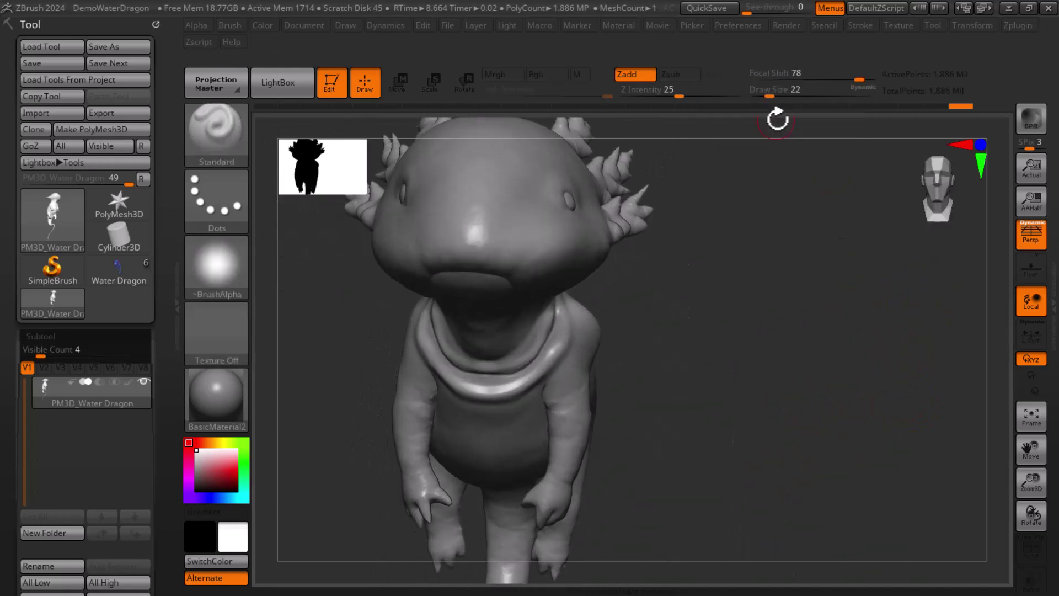
# Enable Zsub and carve a deep mirrored groove across the dragon's forehead.
pyautogui.moveTo(662, 172)
pyautogui.mouseDown()
pyautogui.moveTo(785, 350)
pyautogui.moveTo(530, 211)
pyautogui.moveTo(498, 236)
pyautogui.mouseUp()
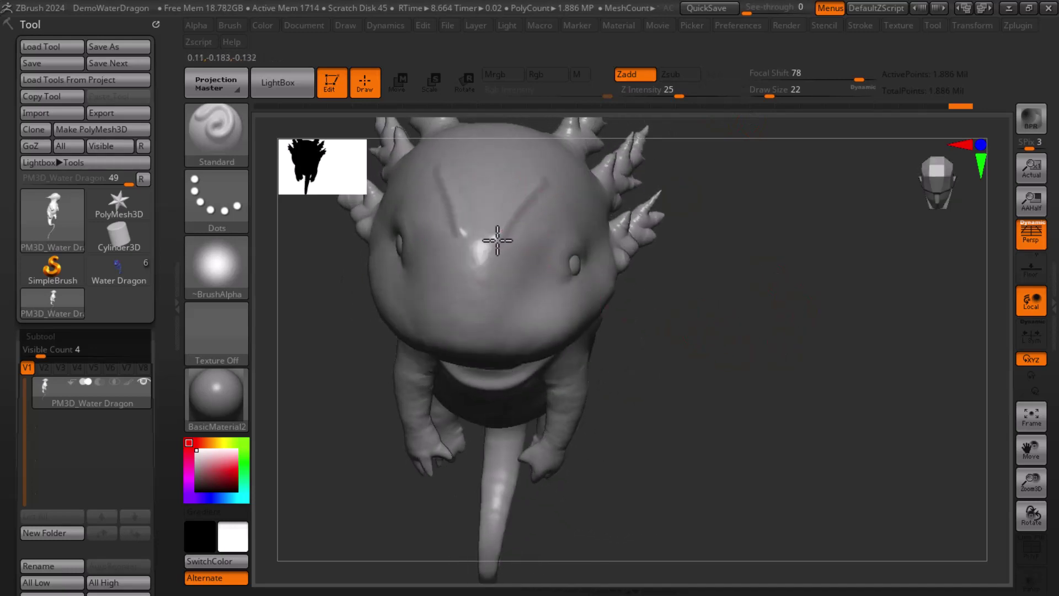
pyautogui.click(676, 75)
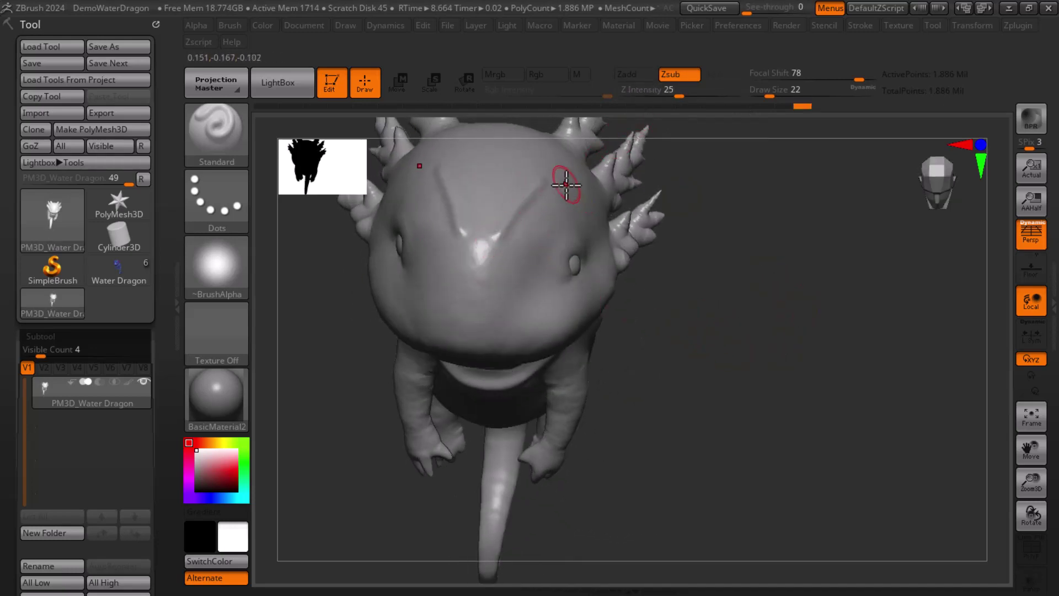
pyautogui.moveTo(541, 196); pyautogui.dragTo(496, 244)
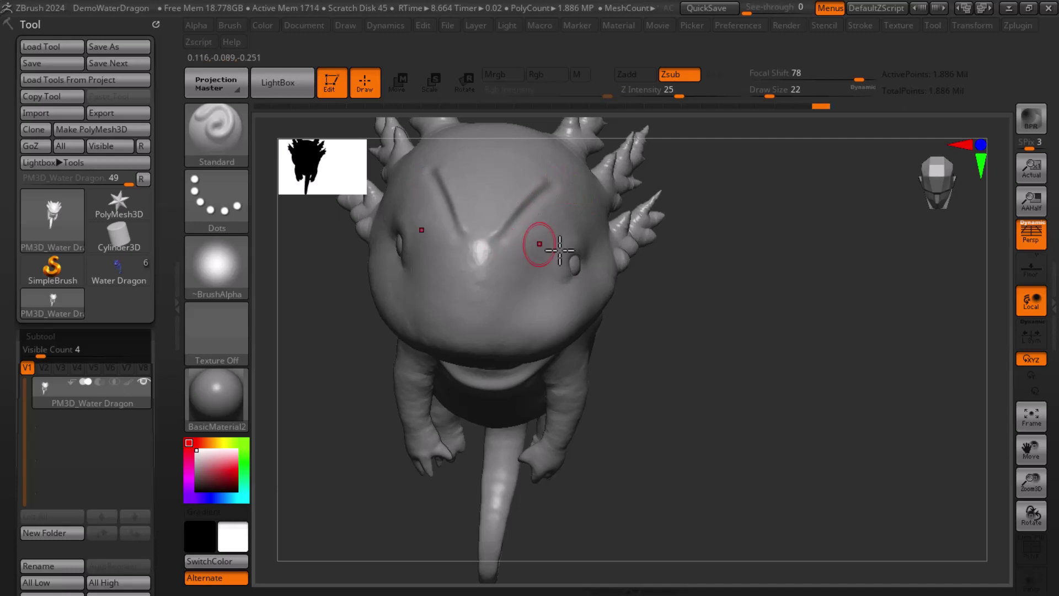
pyautogui.moveTo(690, 276)
pyautogui.mouseDown()
pyautogui.moveTo(896, 315)
pyautogui.moveTo(856, 333)
pyautogui.mouseUp()
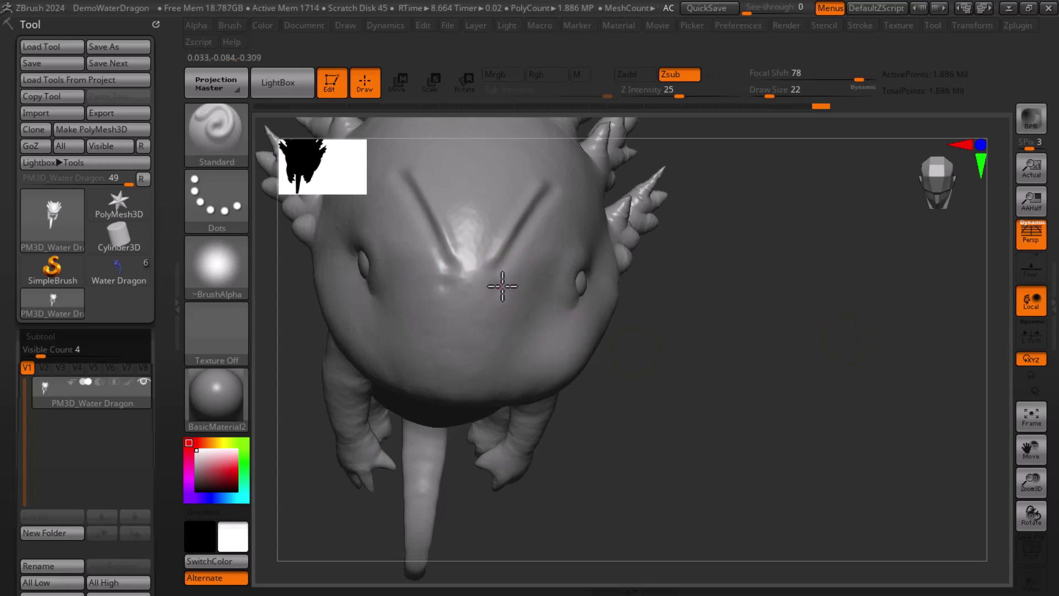
# Sculpt two mirrored nostril hollows on the snout, dropping brush size to 9.
pyautogui.moveTo(502, 286)
pyautogui.mouseDown()
pyautogui.moveTo(496, 276)
pyautogui.moveTo(504, 287)
pyautogui.mouseUp()
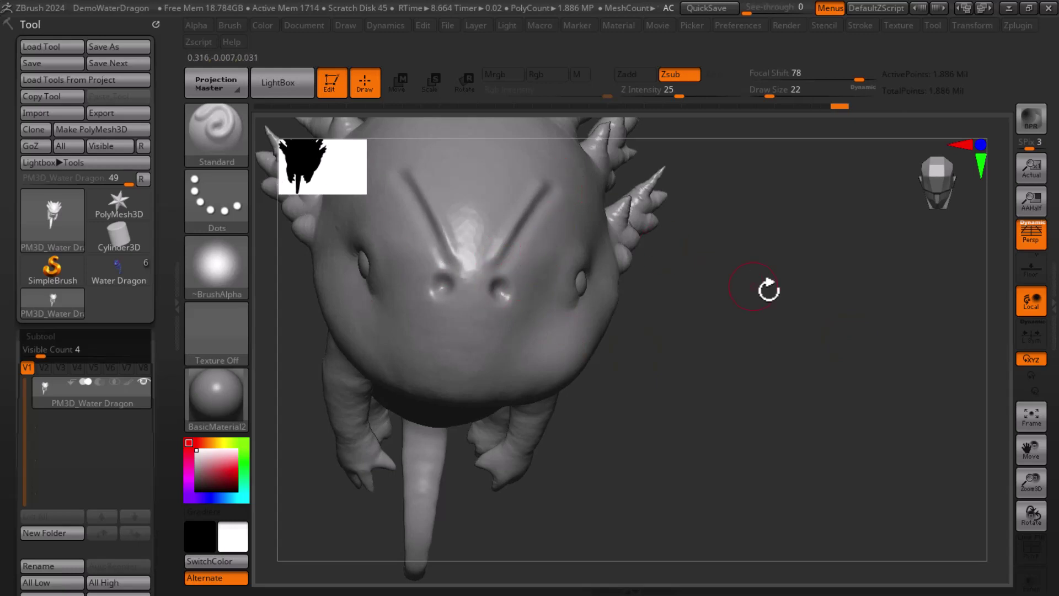
pyautogui.moveTo(768, 289); pyautogui.dragTo(739, 364)
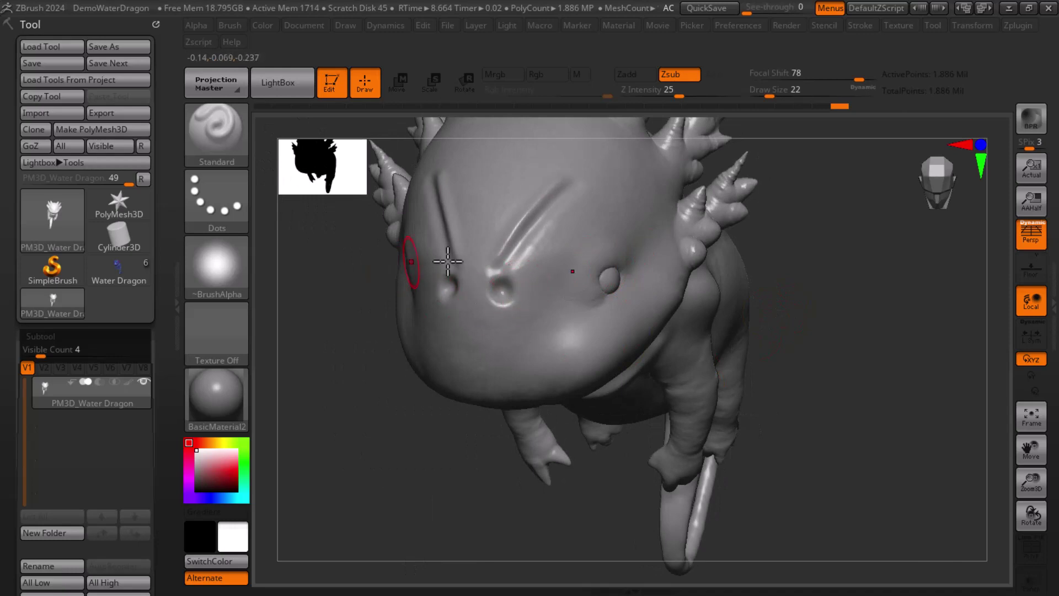
pyautogui.moveTo(492, 303); pyautogui.dragTo(497, 284)
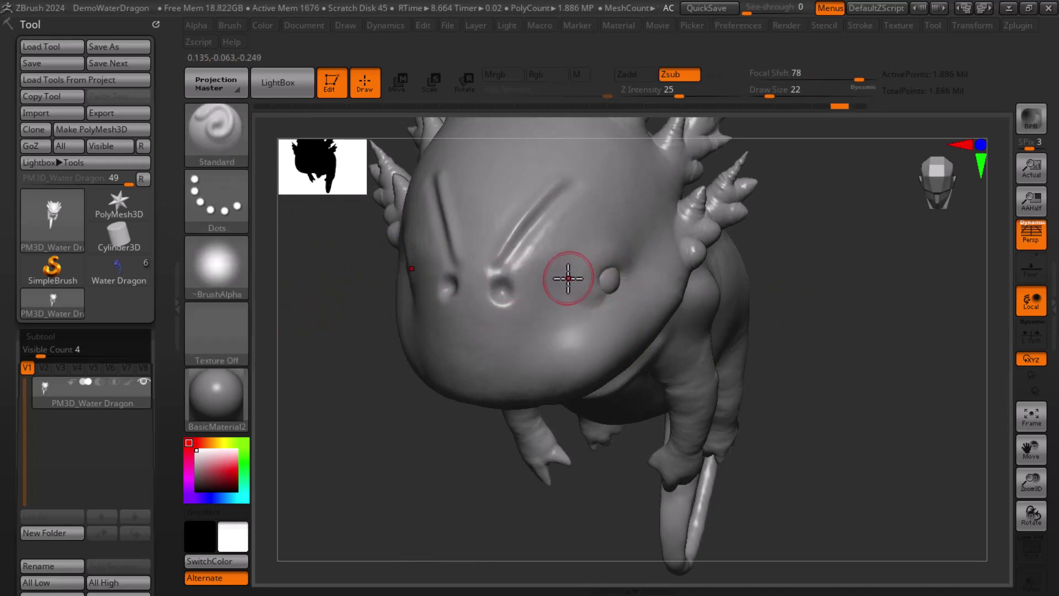
pyautogui.press('[')
pyautogui.press('[')
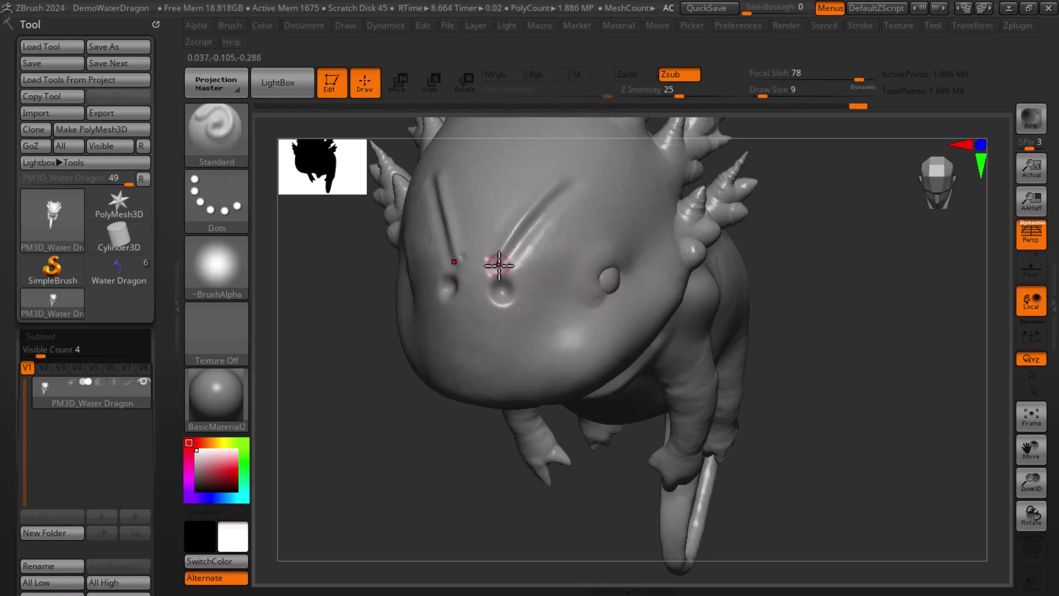
pyautogui.keyDown('alt'); pyautogui.moveTo(504, 279); pyautogui.dragTo(501, 284); pyautogui.keyUp('alt')
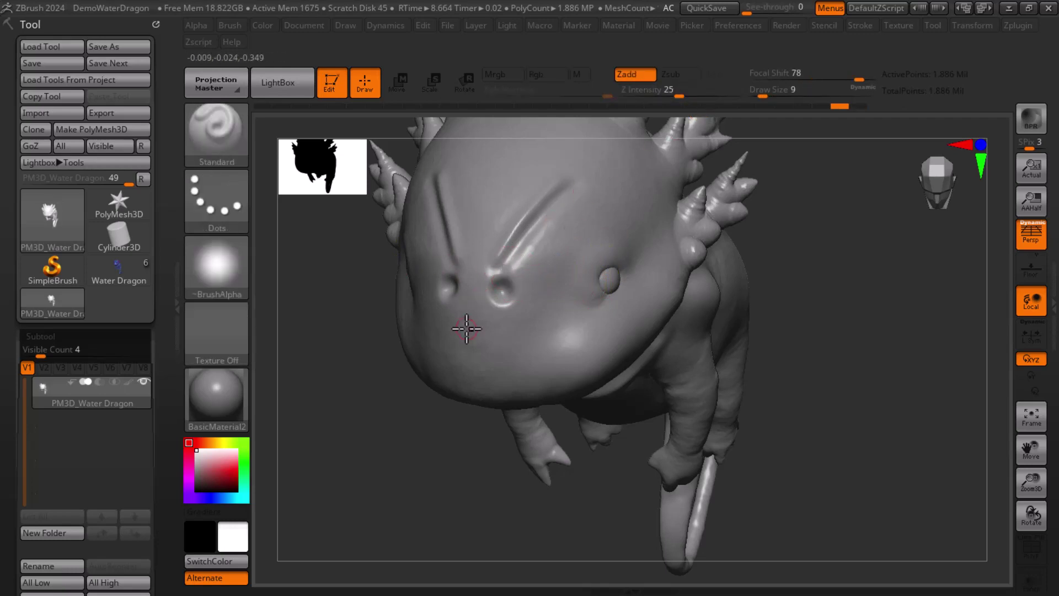
# Deepen and refine the snout creases, then switch to smoothing.
pyautogui.moveTo(502, 251); pyautogui.dragTo(553, 224)
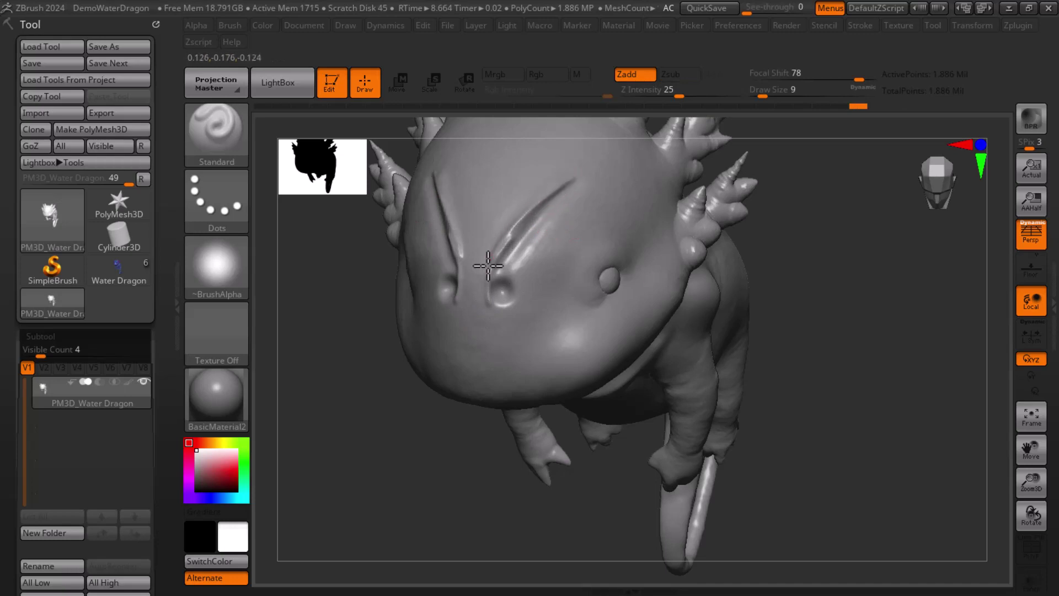
pyautogui.moveTo(494, 282)
pyautogui.mouseDown()
pyautogui.moveTo(568, 175)
pyautogui.moveTo(478, 288)
pyautogui.mouseUp()
pyautogui.moveTo(811, 462)
pyautogui.mouseDown()
pyautogui.moveTo(899, 421)
pyautogui.moveTo(878, 428)
pyautogui.mouseUp()
pyautogui.moveTo(470, 255); pyautogui.dragTo(473, 177)
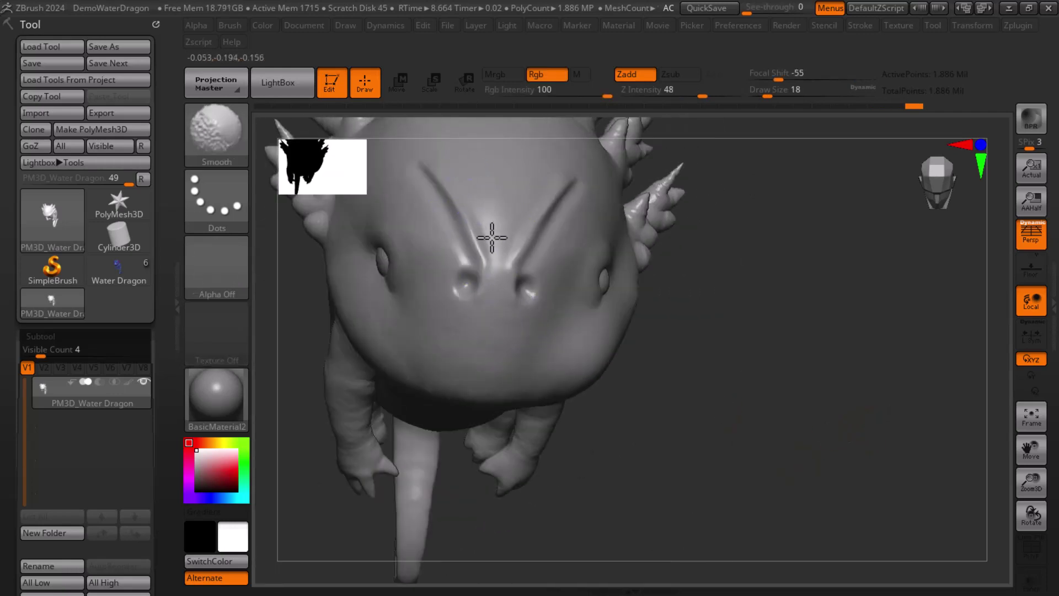
pyautogui.moveTo(780, 412)
pyautogui.mouseDown()
pyautogui.moveTo(799, 413)
pyautogui.moveTo(783, 345)
pyautogui.moveTo(780, 364)
pyautogui.moveTo(829, 399)
pyautogui.moveTo(639, 296)
pyautogui.mouseUp()
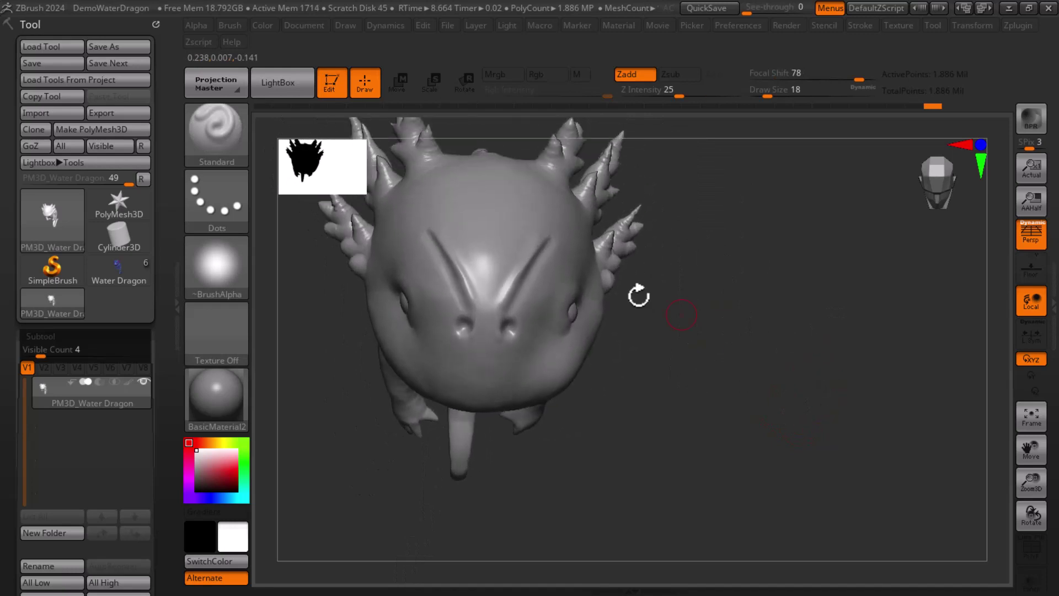
pyautogui.press('shift')
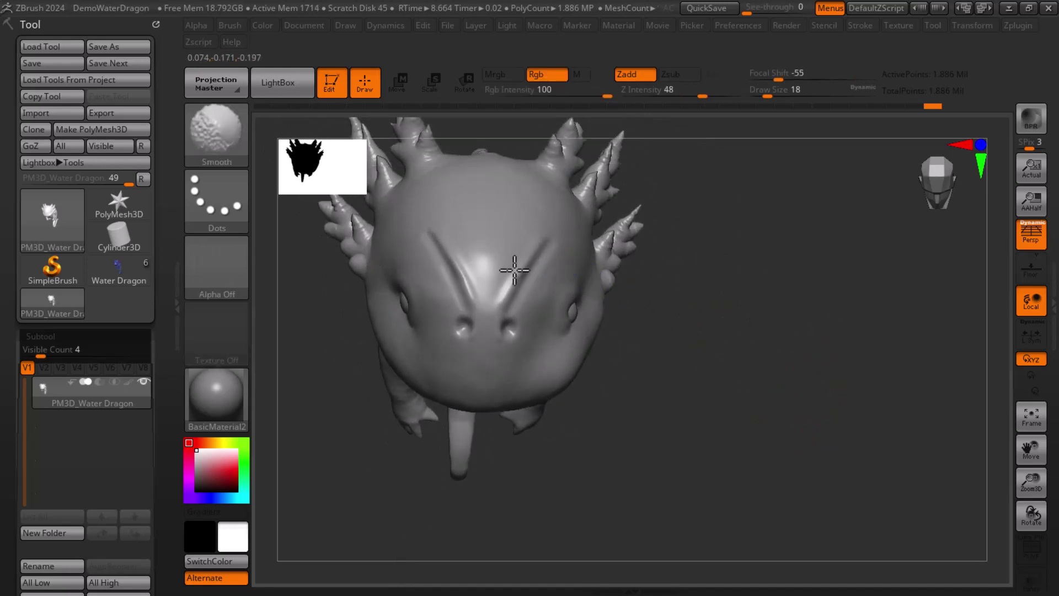
pyautogui.moveTo(740, 348)
pyautogui.mouseDown()
pyautogui.moveTo(844, 373)
pyautogui.moveTo(922, 374)
pyautogui.moveTo(480, 446)
pyautogui.mouseUp()
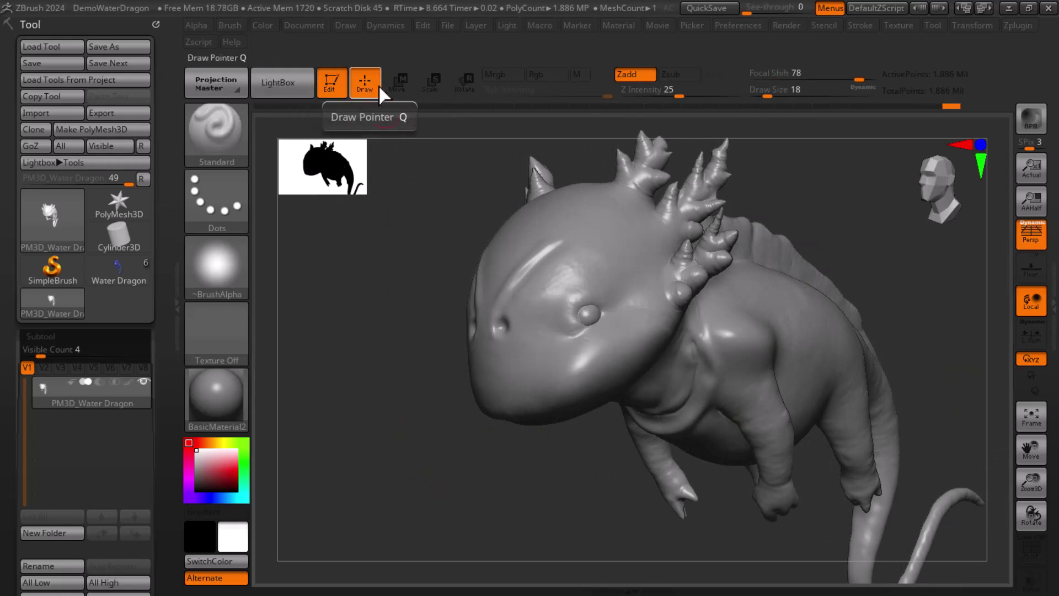
# Bring up the Transpose gizmo on the head and re-centre the dragon in a front view.
pyautogui.click(403, 85)
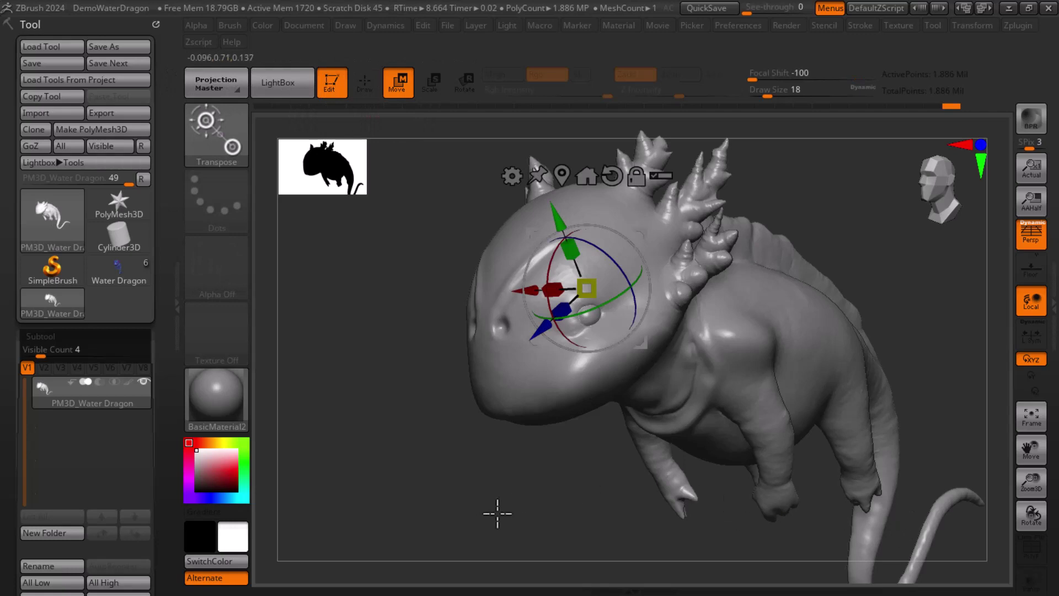
pyautogui.moveTo(953, 282); pyautogui.dragTo(945, 246)
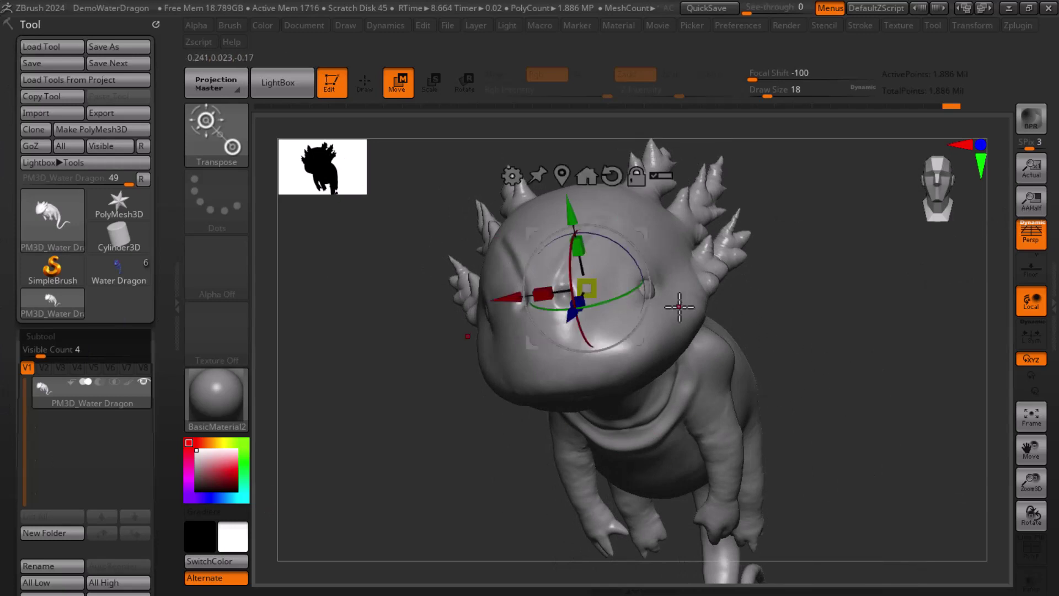
pyautogui.moveTo(758, 316); pyautogui.dragTo(750, 318)
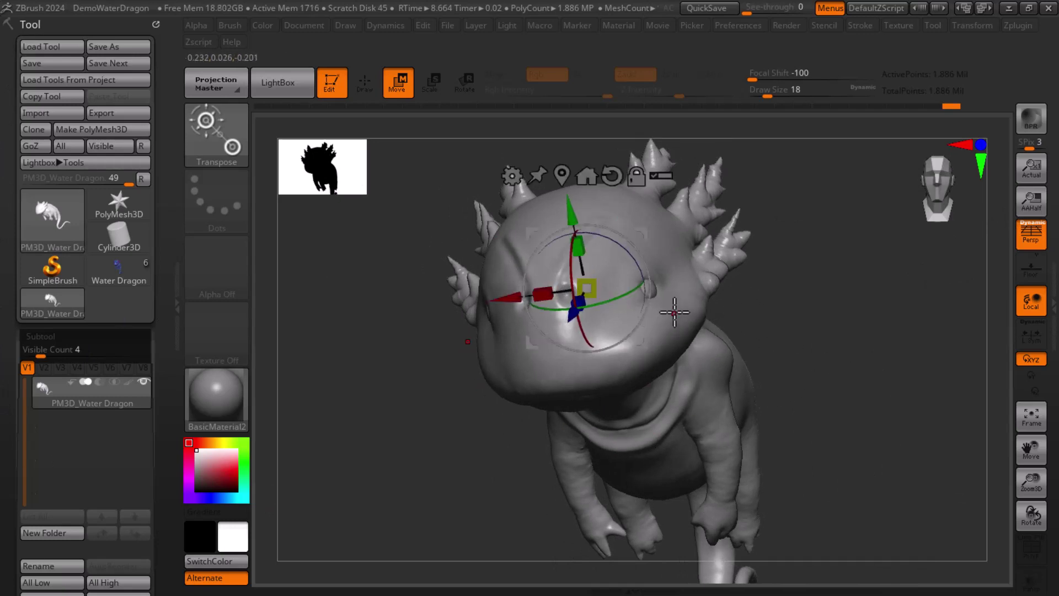
pyautogui.moveTo(505, 303)
pyautogui.keyDown('alt'); pyautogui.mouseDown()
pyautogui.moveTo(611, 327)
pyautogui.moveTo(394, 412)
pyautogui.mouseUp(); pyautogui.keyUp('alt')
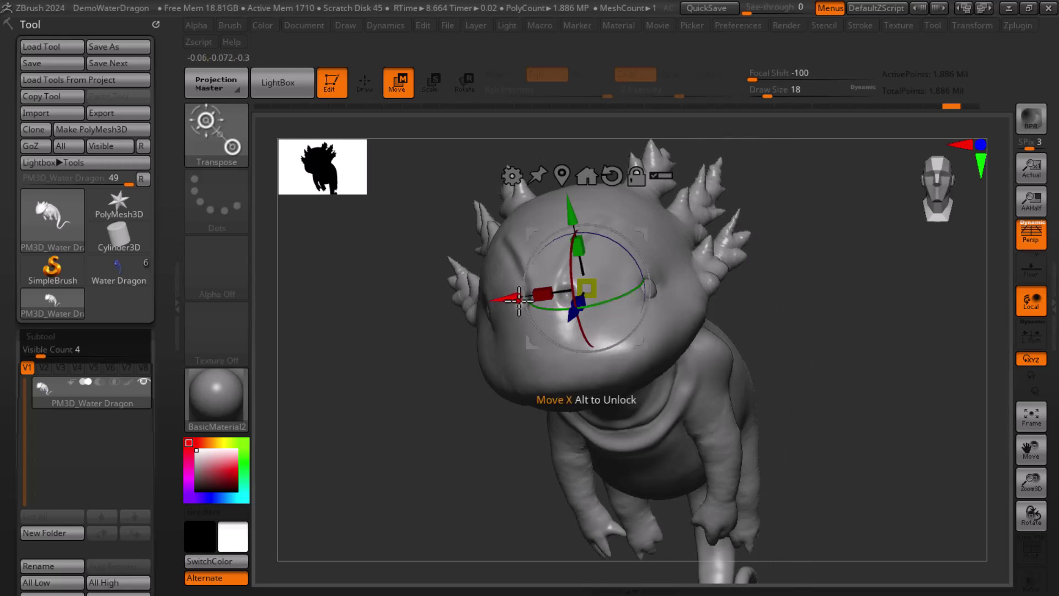
pyautogui.keyDown('alt'); pyautogui.moveTo(525, 296); pyautogui.dragTo(873, 298); pyautogui.keyUp('alt')
pyautogui.press('f')
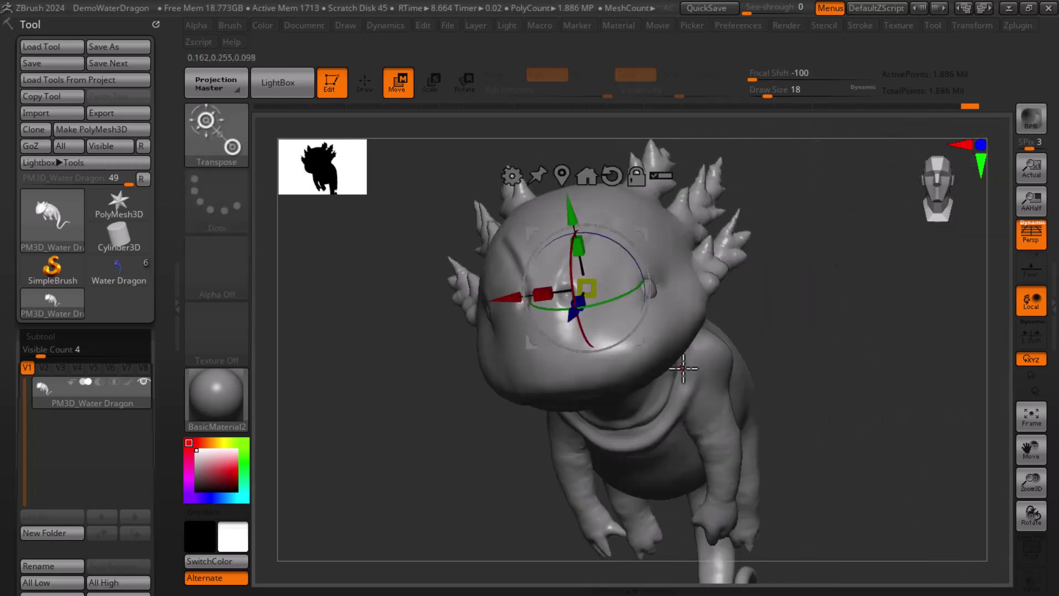
pyautogui.keyDown('shift'); pyautogui.moveTo(853, 365); pyautogui.dragTo(850, 342); pyautogui.keyUp('shift')
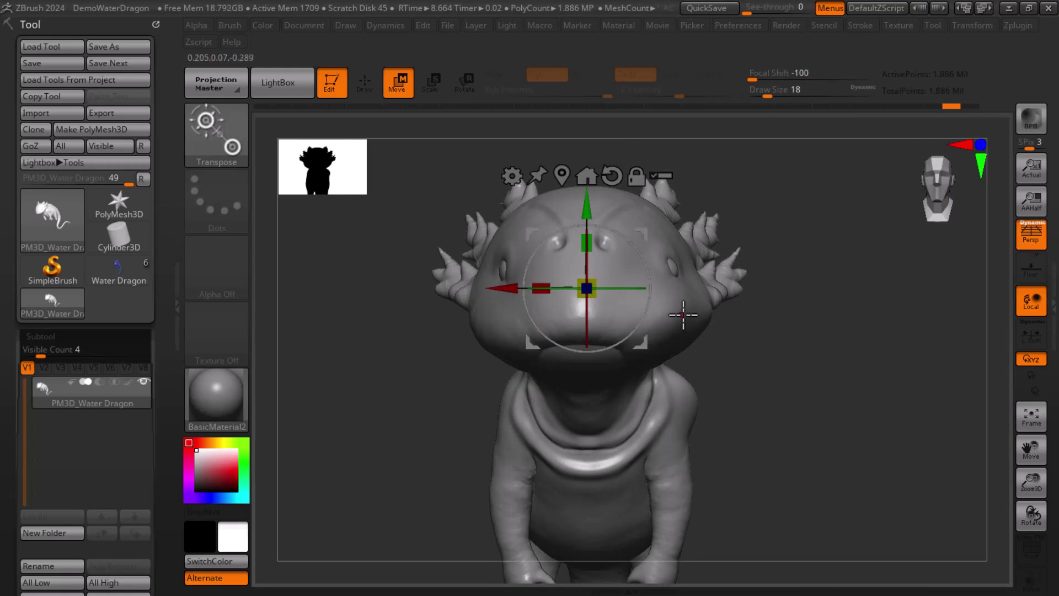
pyautogui.moveTo(835, 309); pyautogui.dragTo(761, 378)
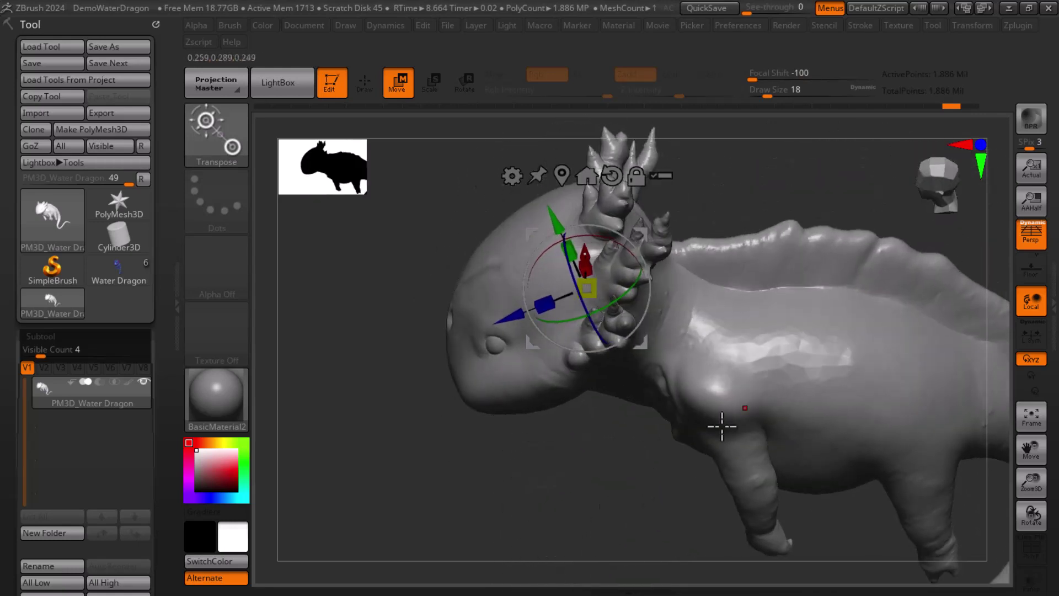
# Stretch, scale and rotate the dragon with the gizmo, undoing back to its original proportions.
pyautogui.moveTo(527, 277); pyautogui.dragTo(670, 272)
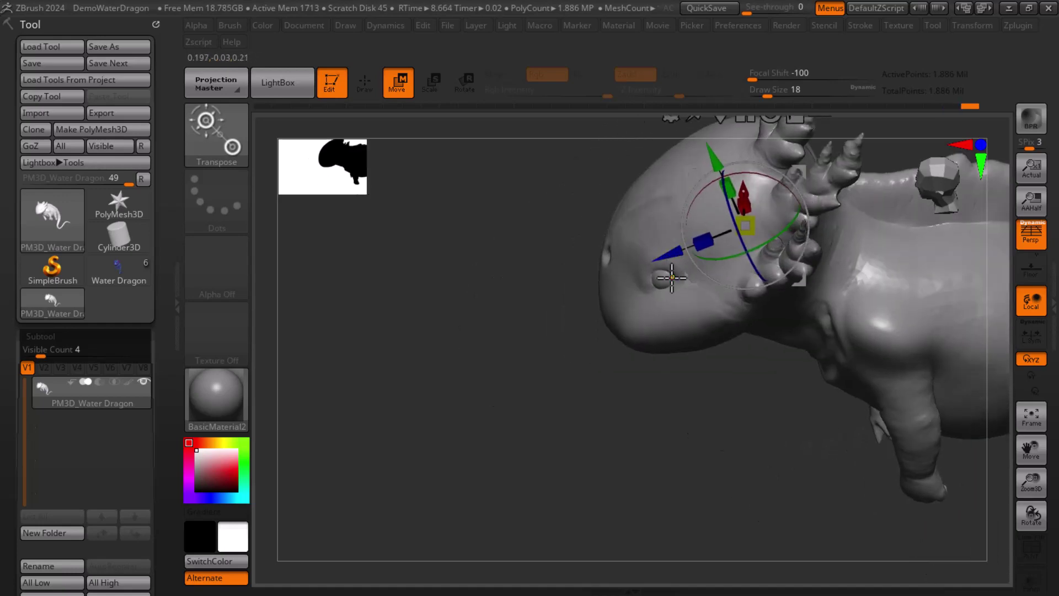
pyautogui.hotkey('ctrl', 'z')
pyautogui.moveTo(574, 275); pyautogui.dragTo(612, 209)
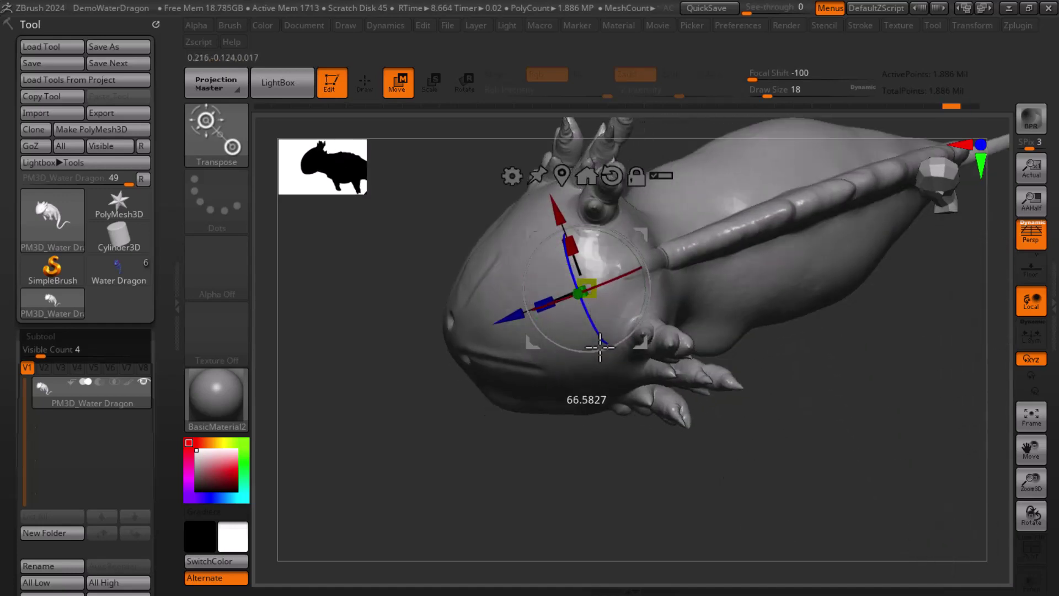
pyautogui.moveTo(371, 428); pyautogui.dragTo(449, 442)
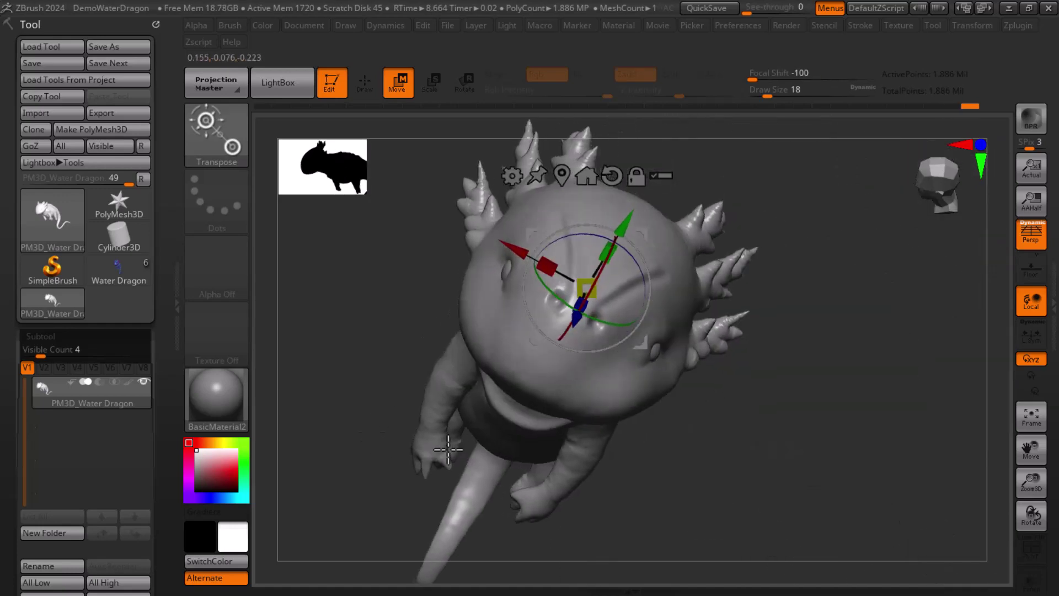
pyautogui.moveTo(600, 259); pyautogui.dragTo(575, 270)
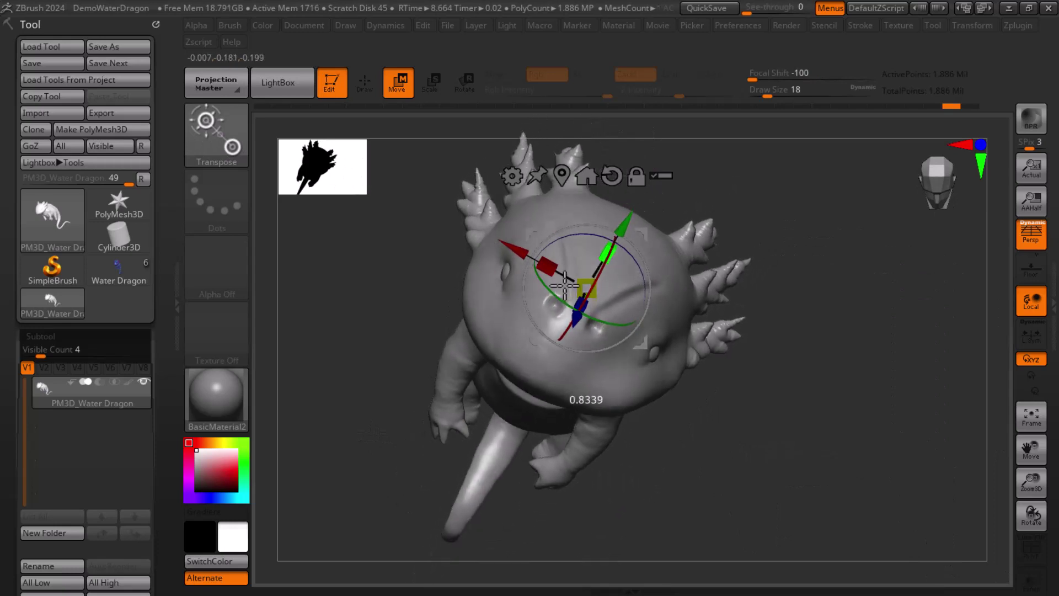
pyautogui.moveTo(772, 469); pyautogui.dragTo(704, 291)
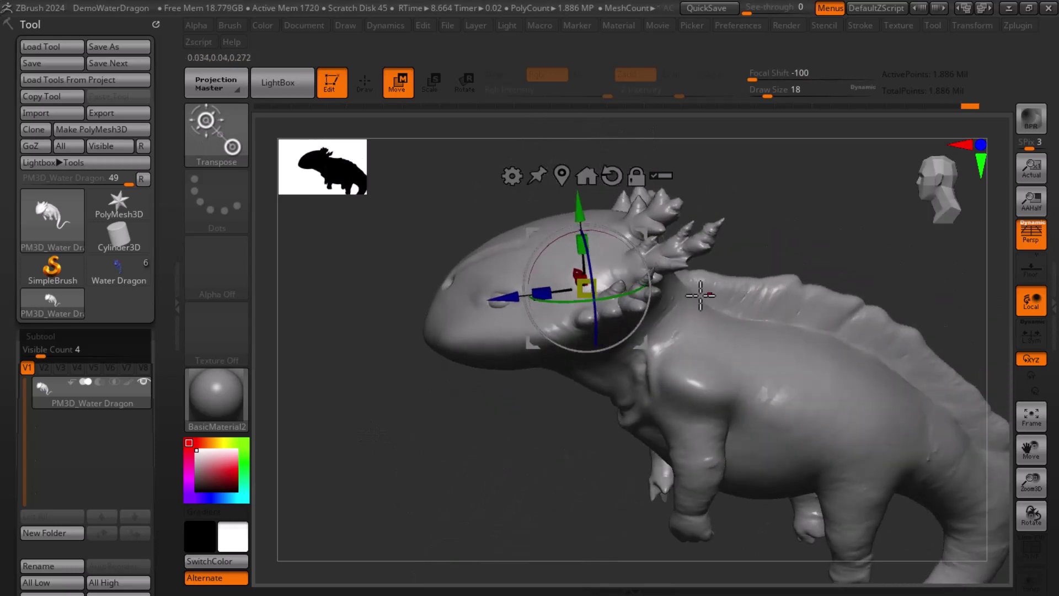
pyautogui.moveTo(579, 237); pyautogui.dragTo(780, 261)
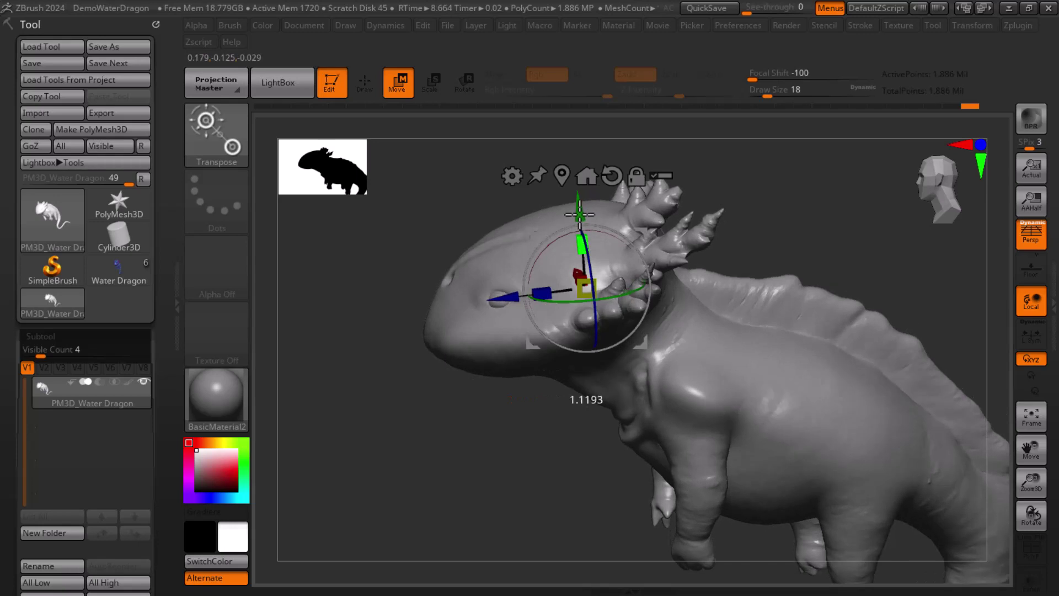
pyautogui.hotkey('ctrl', 'z')
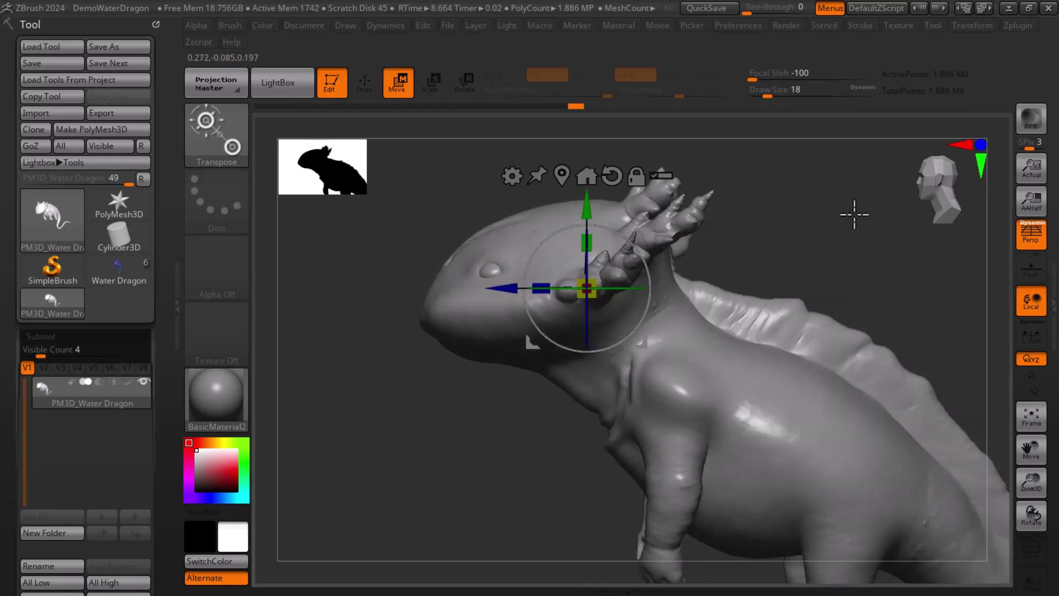
pyautogui.hotkey('ctrl', 'z')
pyautogui.moveTo(777, 247)
pyautogui.mouseDown()
pyautogui.moveTo(756, 236)
pyautogui.moveTo(855, 231)
pyautogui.mouseUp()
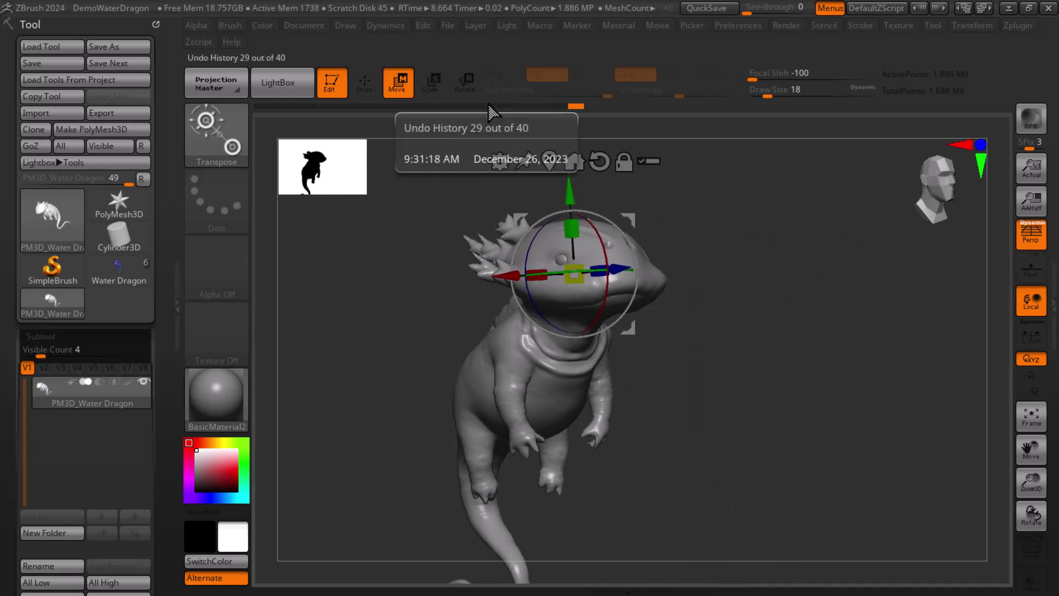
# Cycle through the E, R and W transpose modes, then return to Draw mode.
pyautogui.press('e')
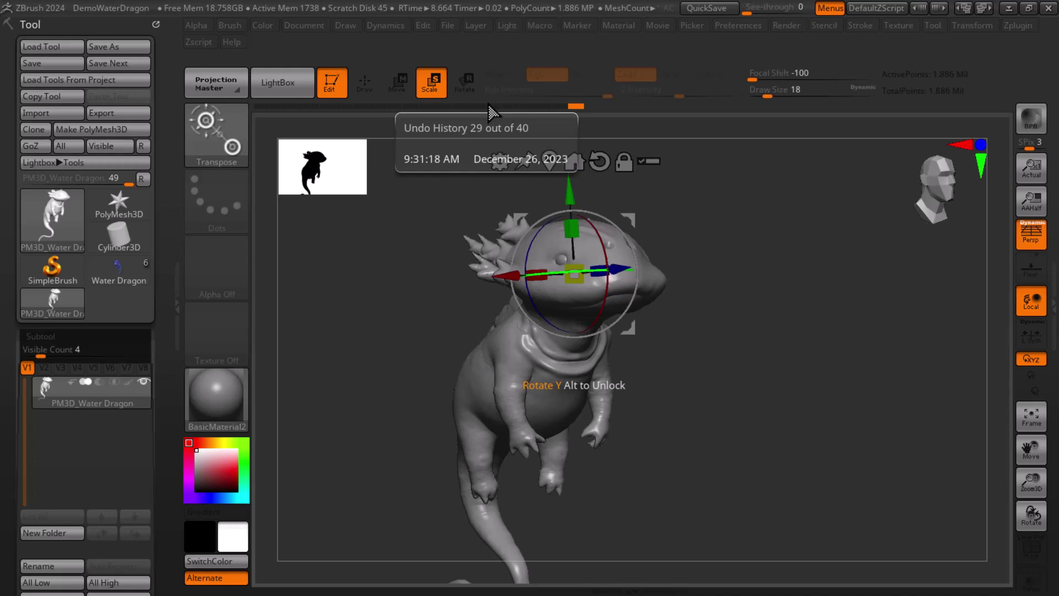
pyautogui.press('r')
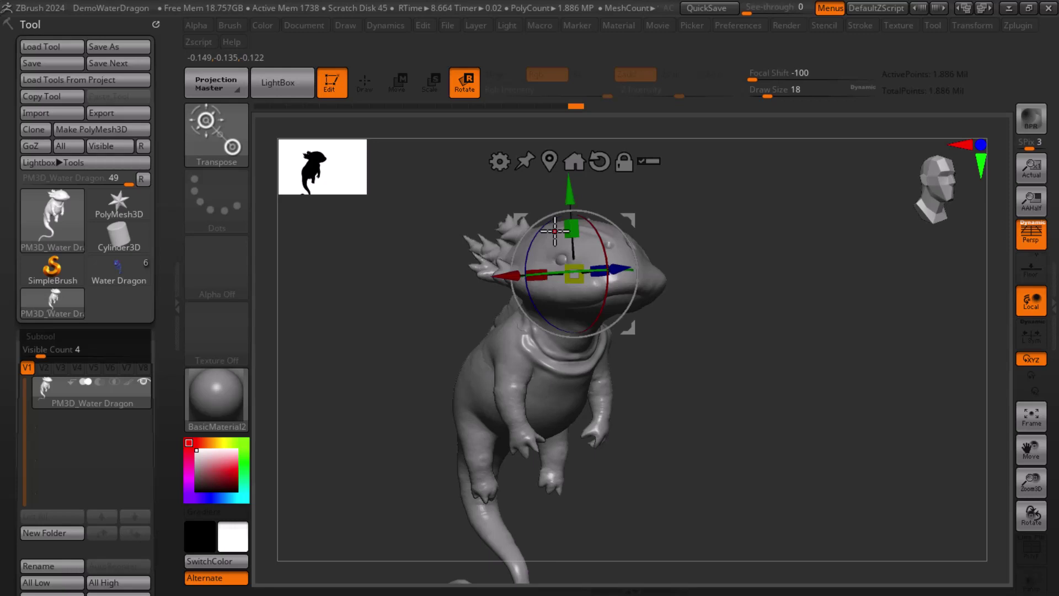
pyautogui.press('w')
pyautogui.press('r')
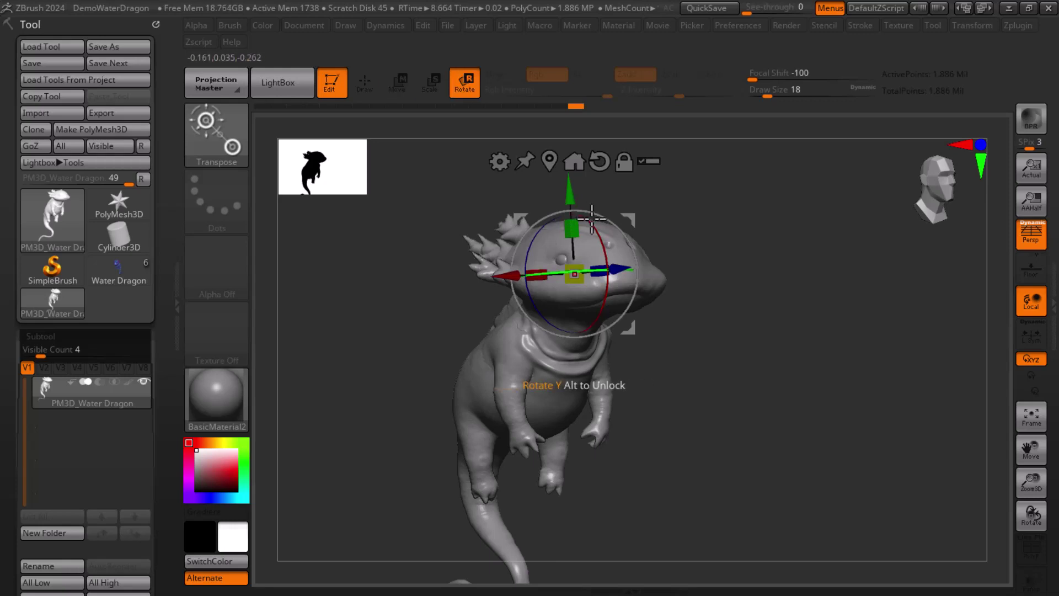
pyautogui.press('e')
pyautogui.moveTo(821, 397); pyautogui.dragTo(767, 413)
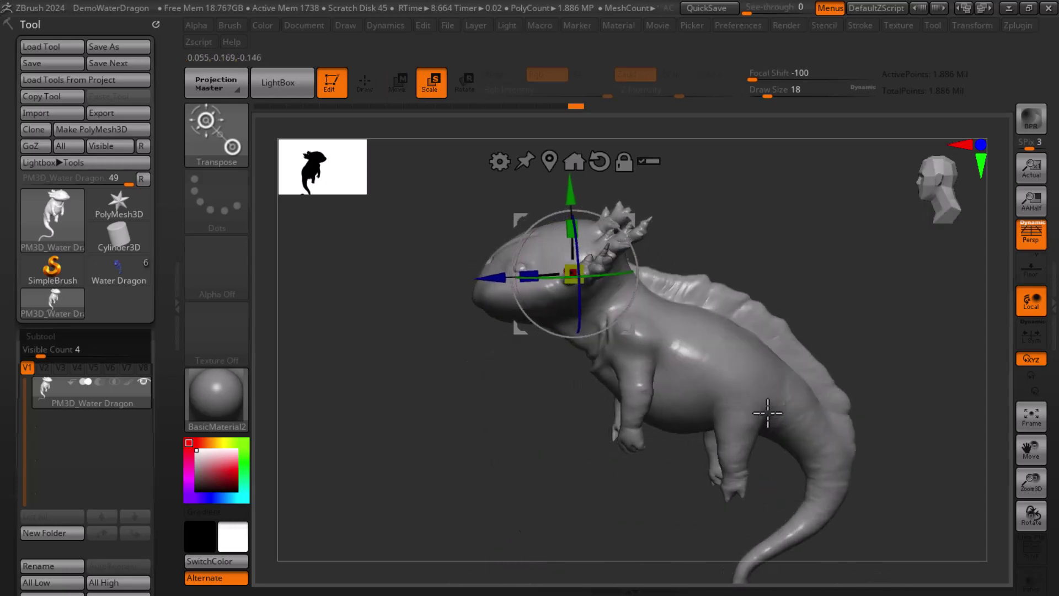
pyautogui.click(364, 91)
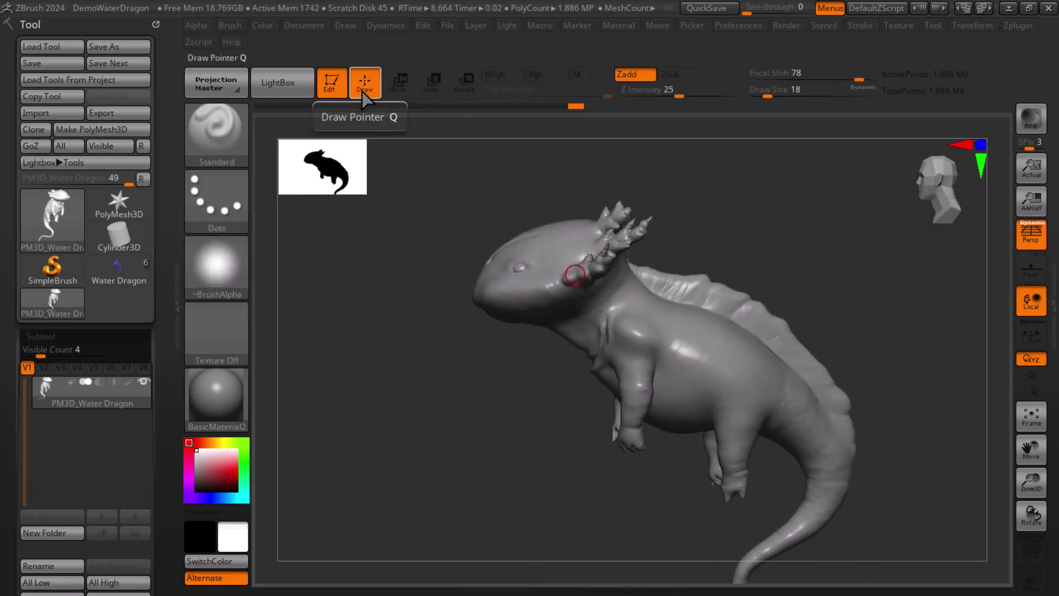
# Toggle between Move and Draw modes, ending in Draw mode.
pyautogui.click(396, 83)
pyautogui.press('q')
pyautogui.press('w')
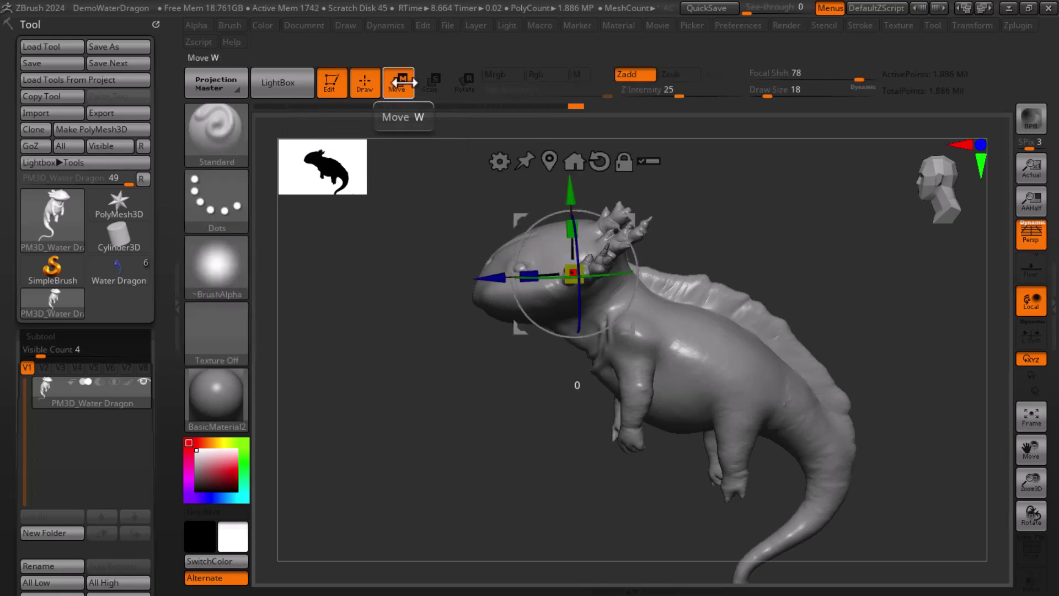
pyautogui.press('q')
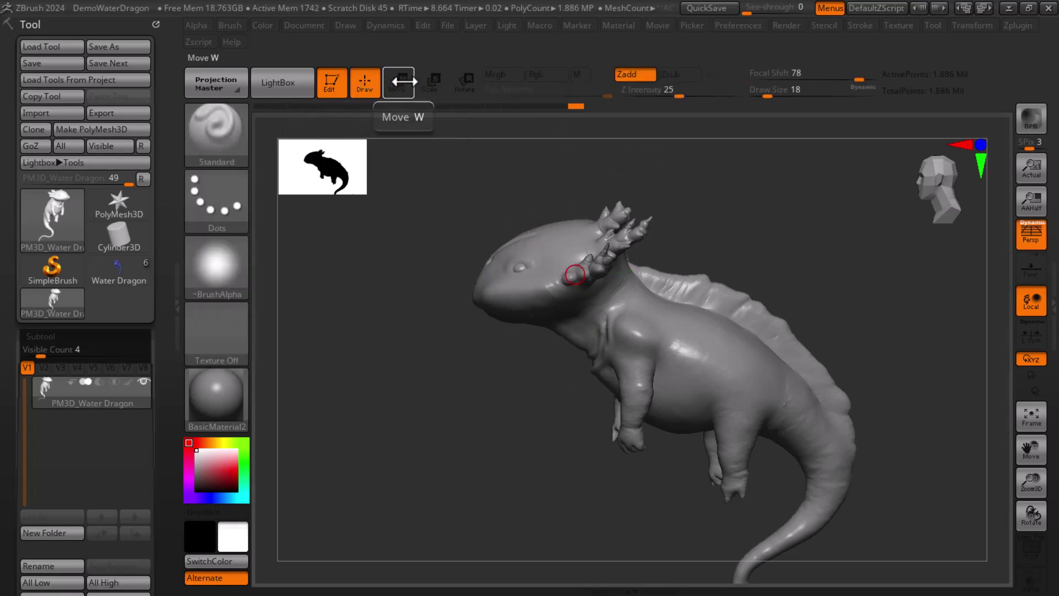
pyautogui.press('w')
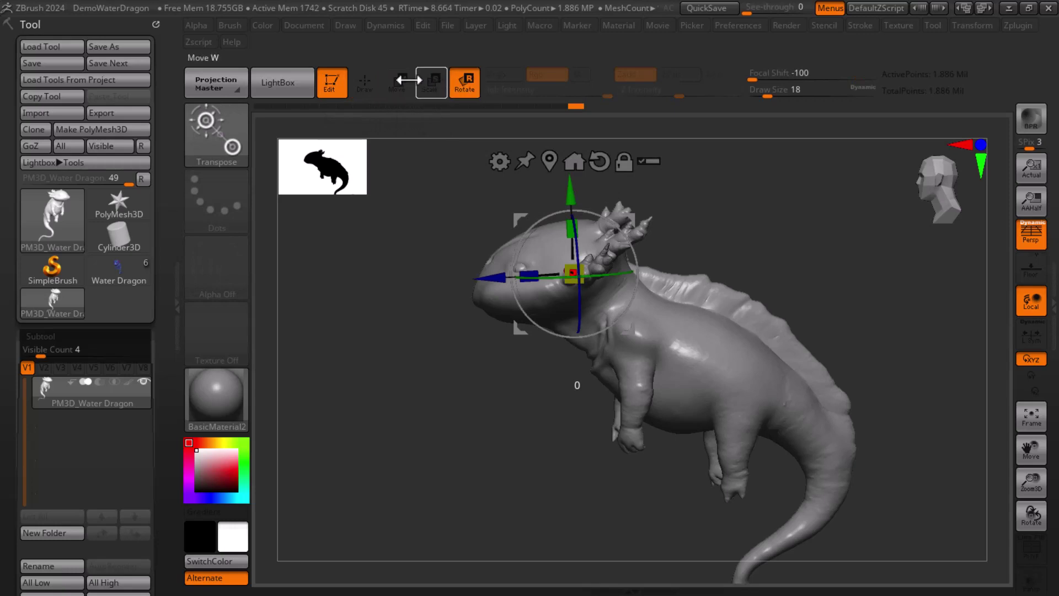
pyautogui.click(368, 83)
pyautogui.click(400, 83)
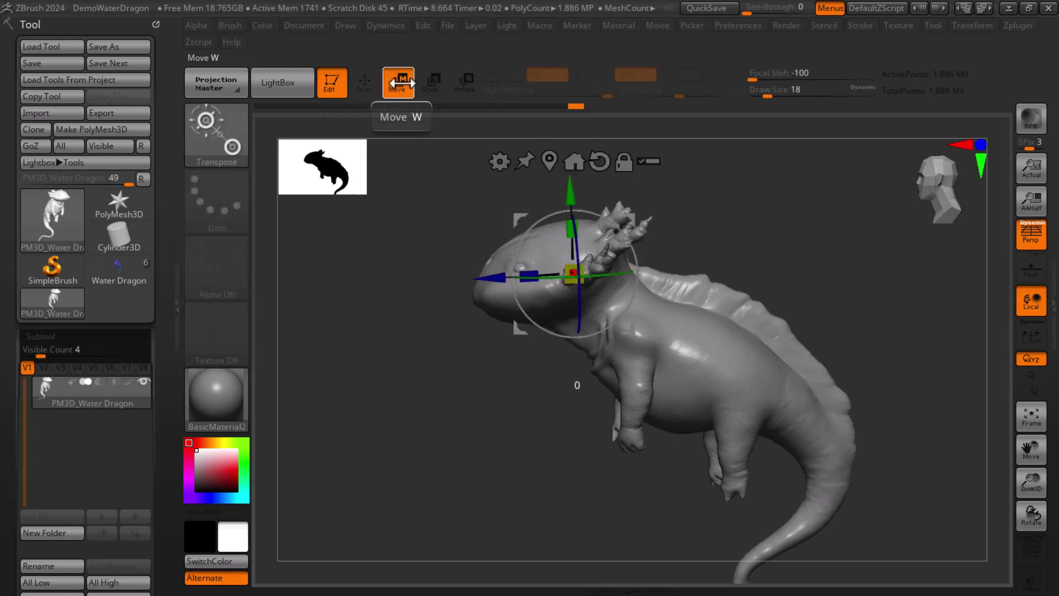
pyautogui.click(365, 83)
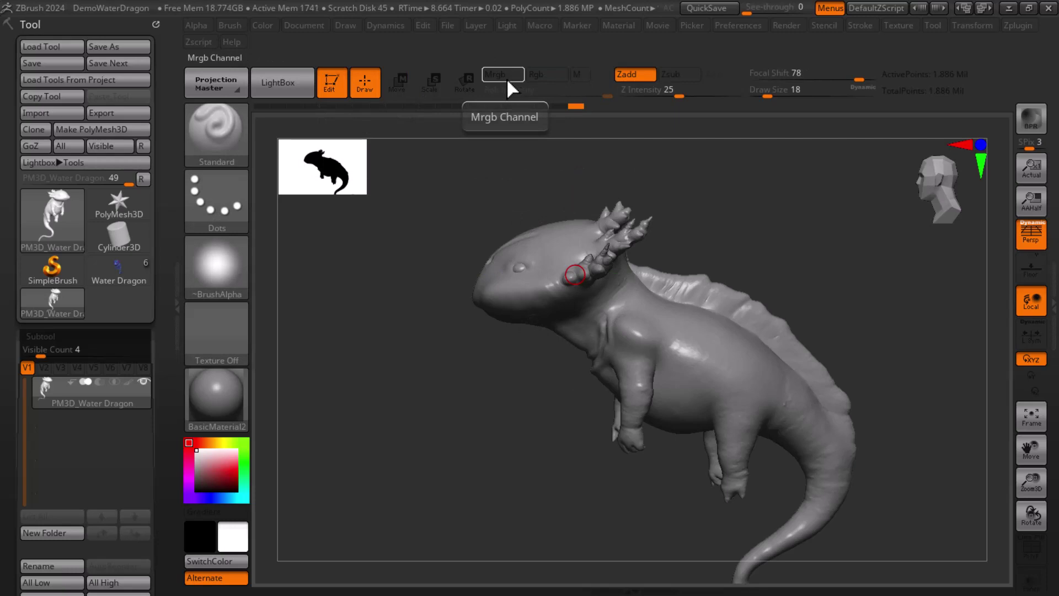
# Enable Rgb, fill the whole dragon with green, then set the paint colour to salmon red.
pyautogui.click(544, 74)
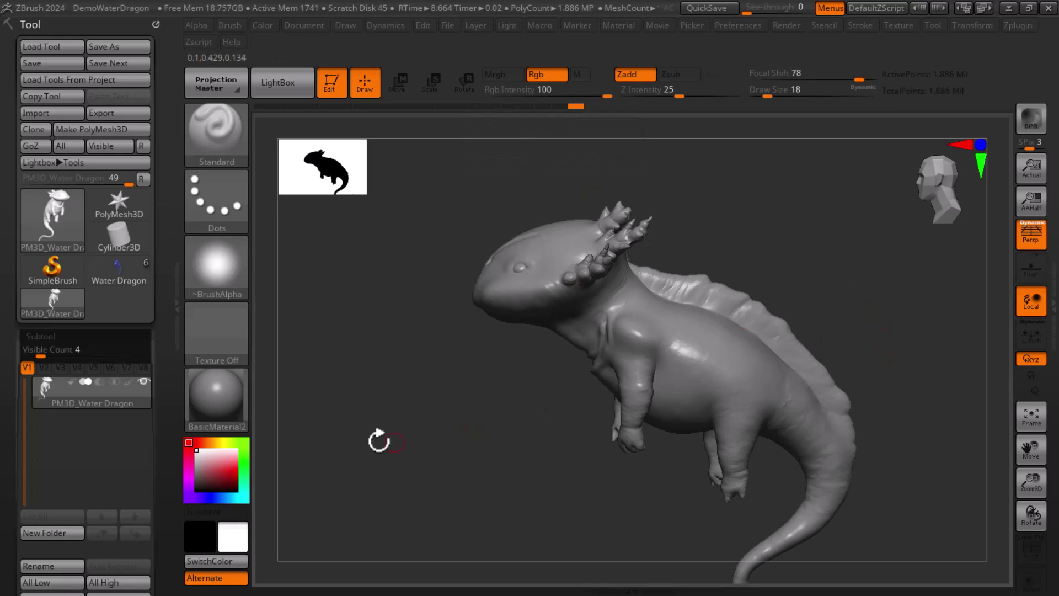
pyautogui.click(218, 466)
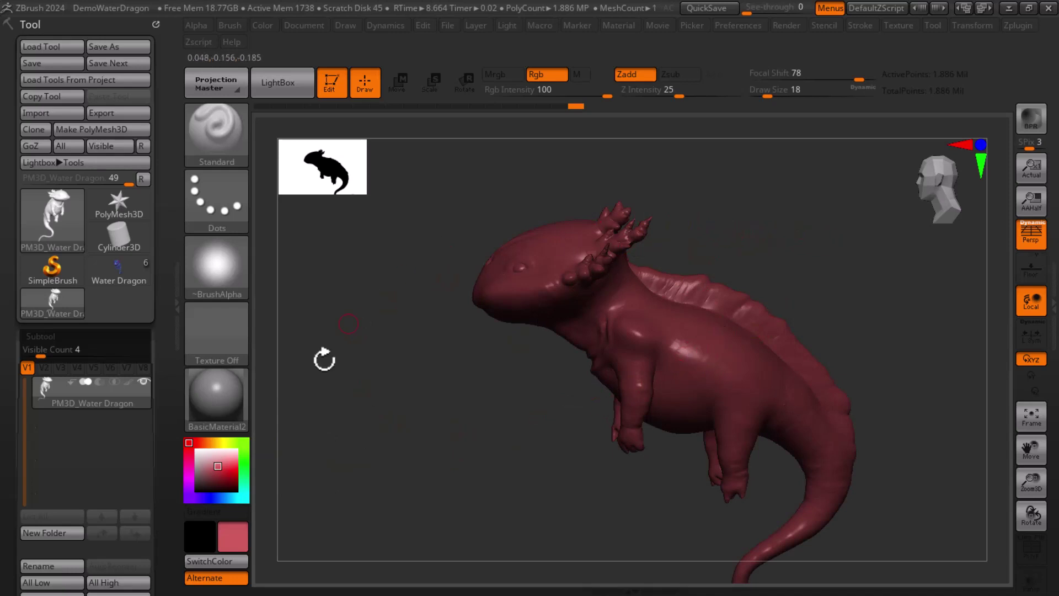
pyautogui.click(244, 443)
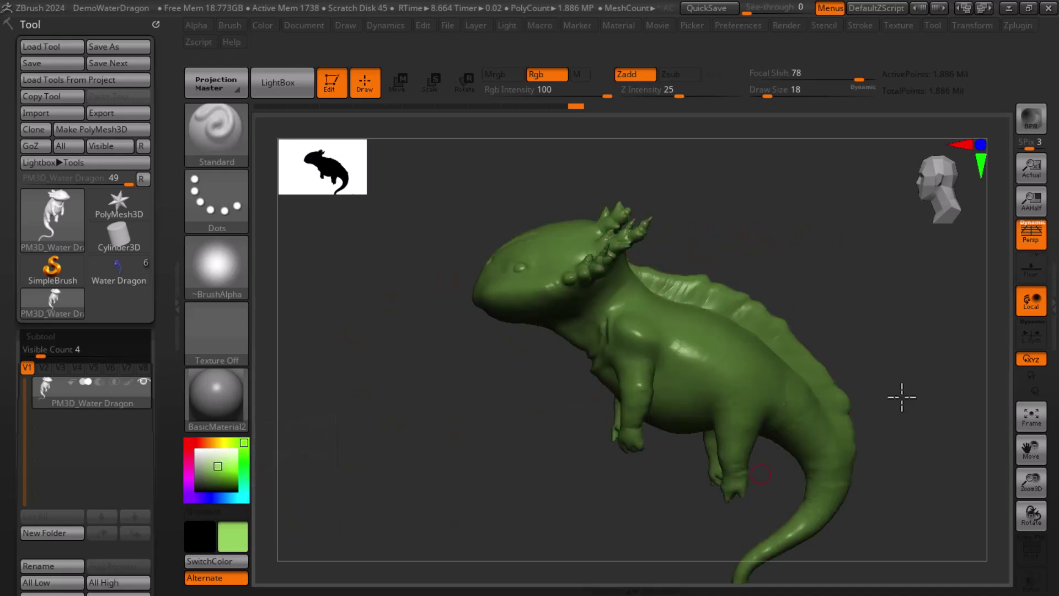
pyautogui.click(263, 26)
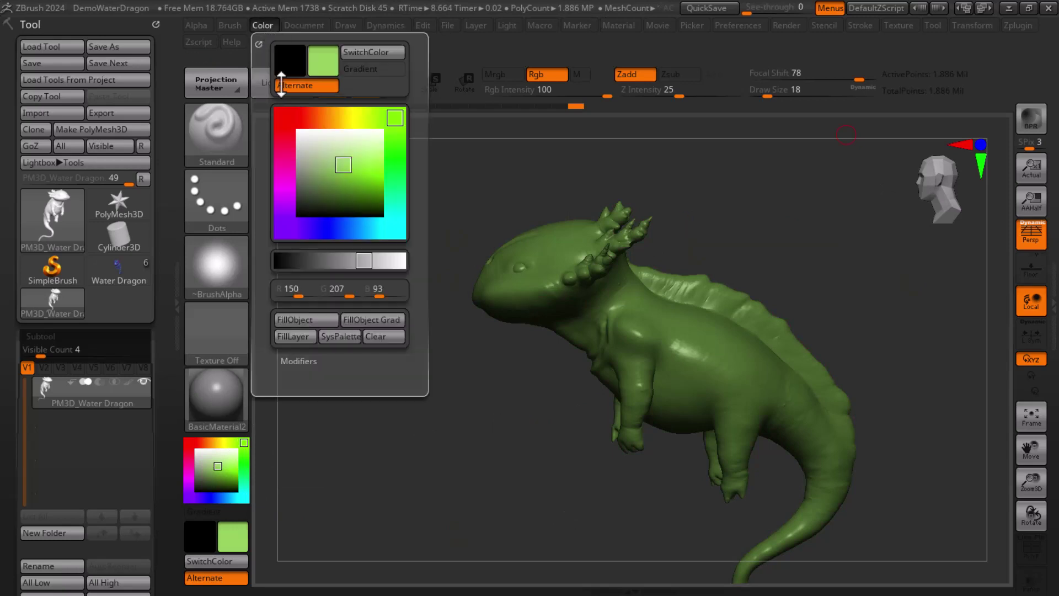
pyautogui.click(304, 320)
pyautogui.click(205, 444)
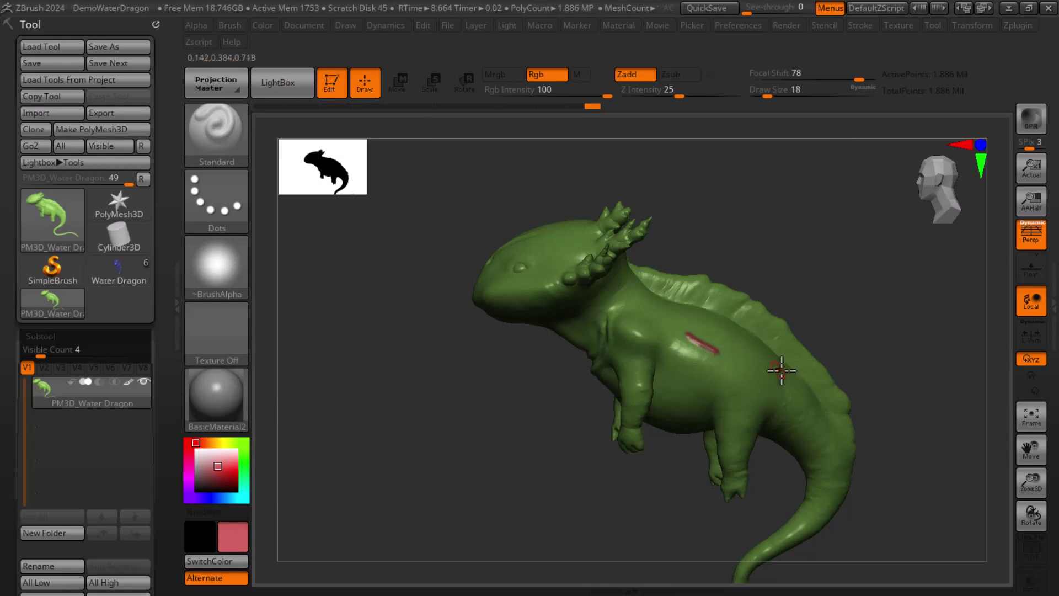
# With Zadd off, paint a colour-only red zigzag stripe across the shoulder, then enable the M channel.
pyautogui.keyDown('alt'); pyautogui.moveTo(890, 285); pyautogui.dragTo(905, 319); pyautogui.keyUp('alt')
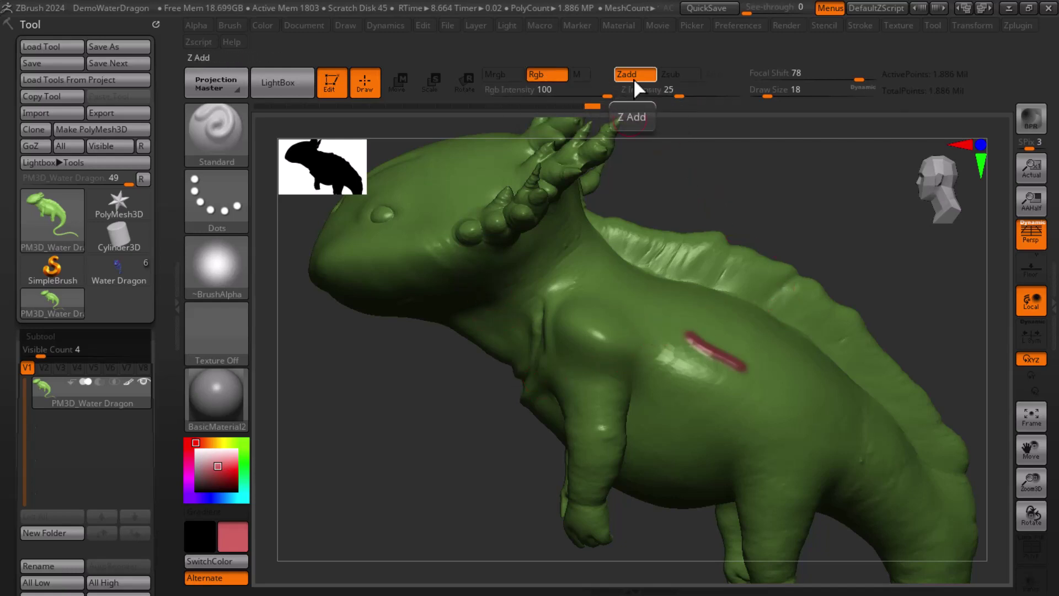
pyautogui.click(629, 73)
pyautogui.moveTo(599, 317)
pyautogui.mouseDown()
pyautogui.moveTo(693, 405)
pyautogui.moveTo(711, 359)
pyautogui.mouseUp()
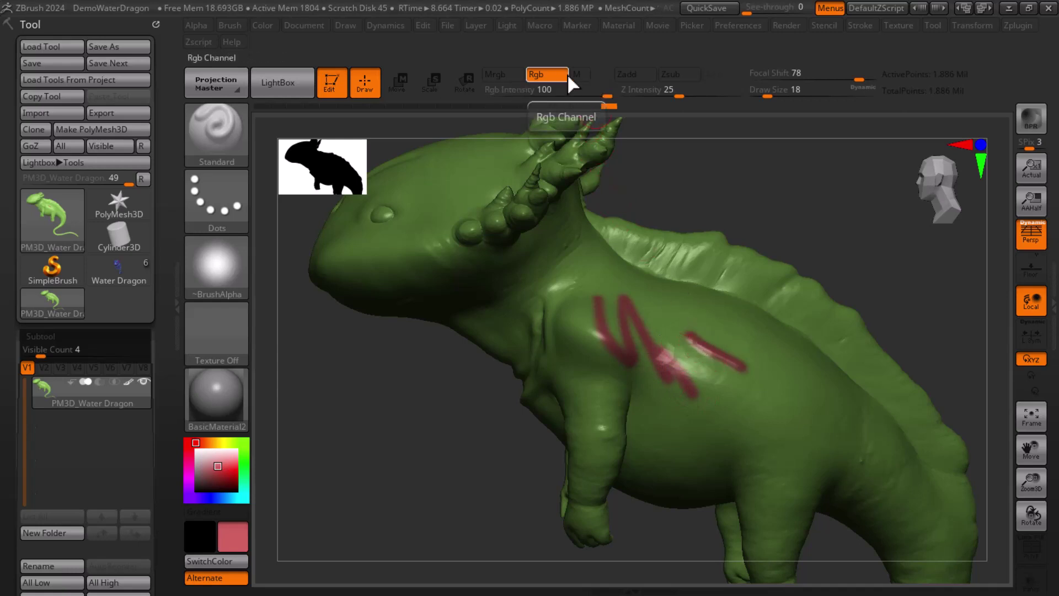
pyautogui.click(574, 76)
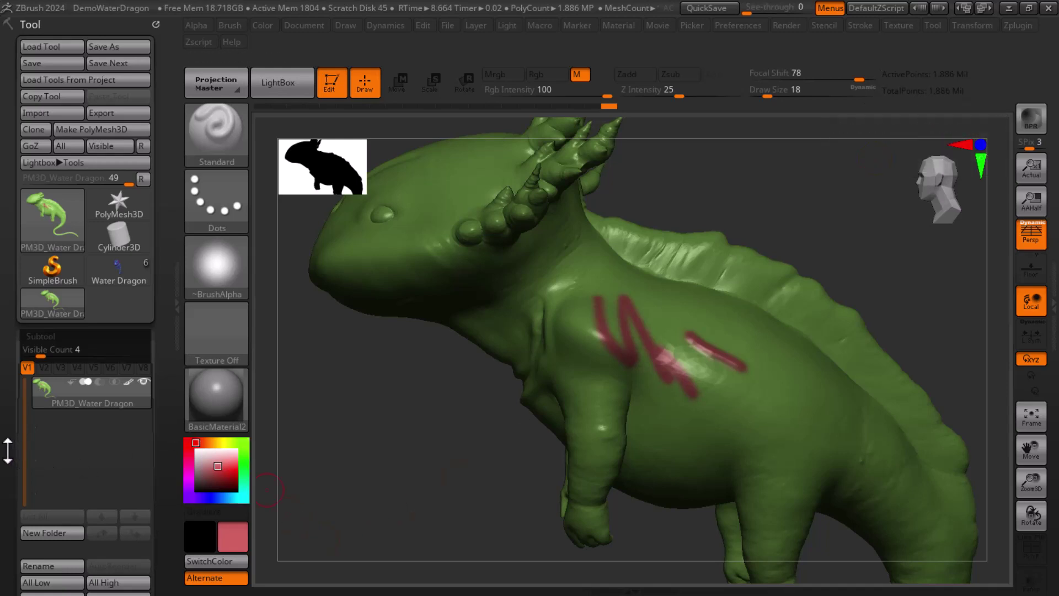
pyautogui.moveTo(8, 450); pyautogui.dragTo(21, 359)
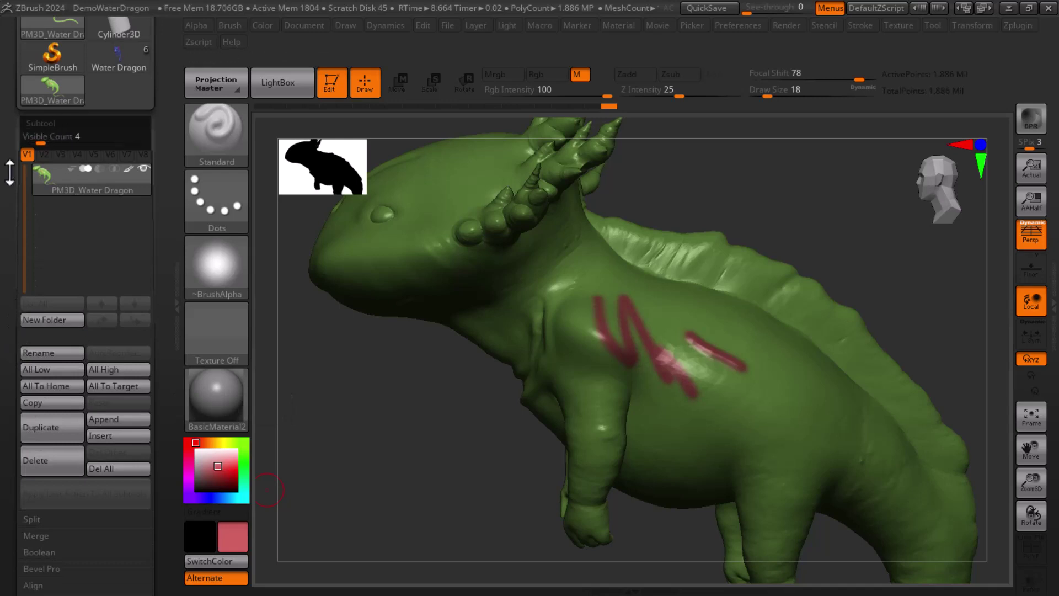
# Subdivide the dragon mesh in Geometry, then bring up the Subtool Insert mesh list.
pyautogui.moveTo(9, 173); pyautogui.dragTo(53, 208)
pyautogui.scroll(2, 54, 208)
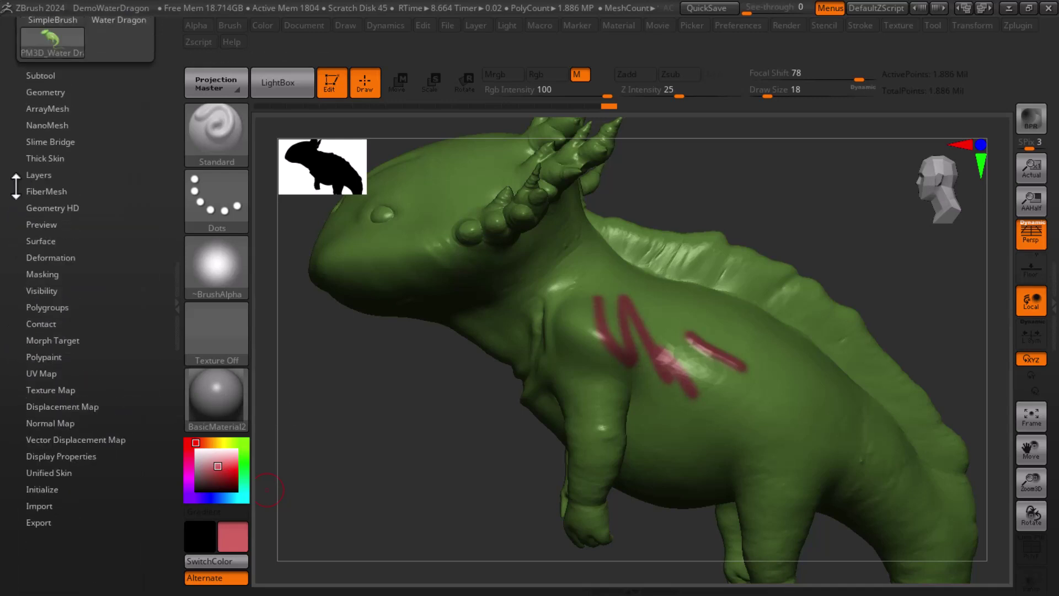
pyautogui.scroll(3, 55, 182)
pyautogui.click(47, 174)
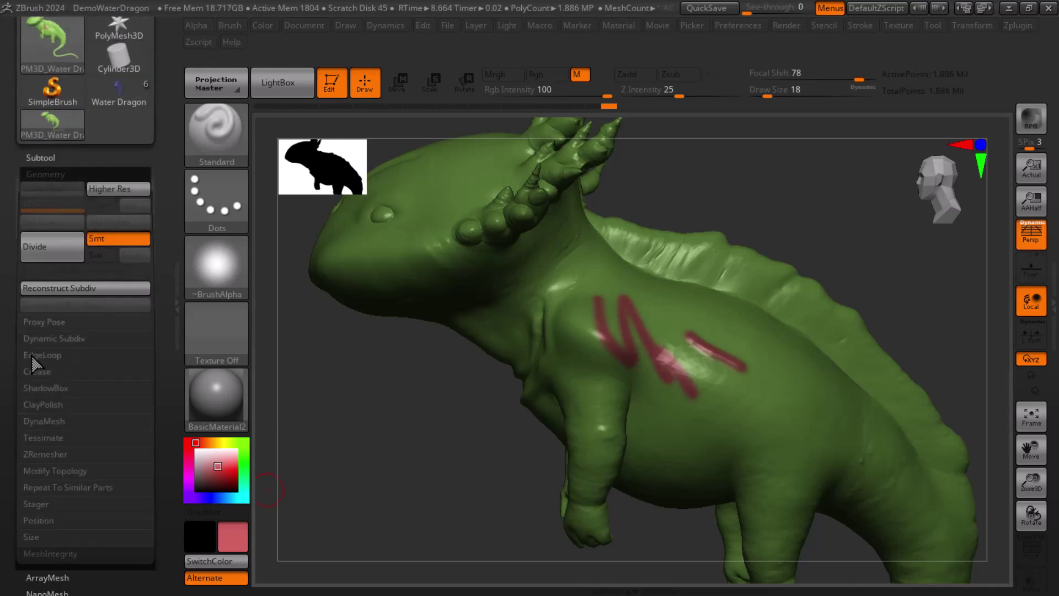
pyautogui.click(41, 256)
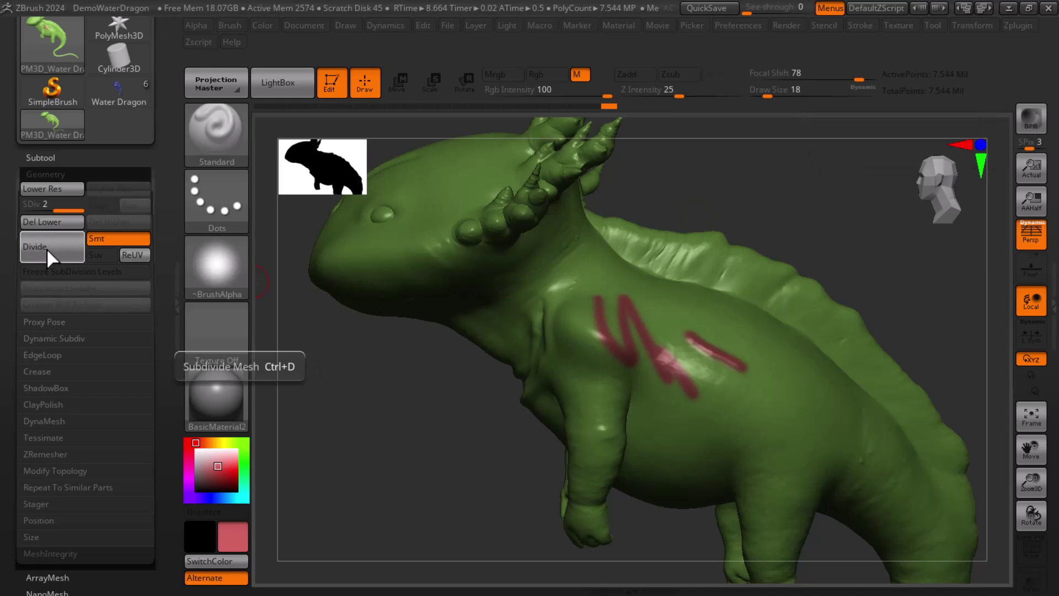
pyautogui.click(46, 160)
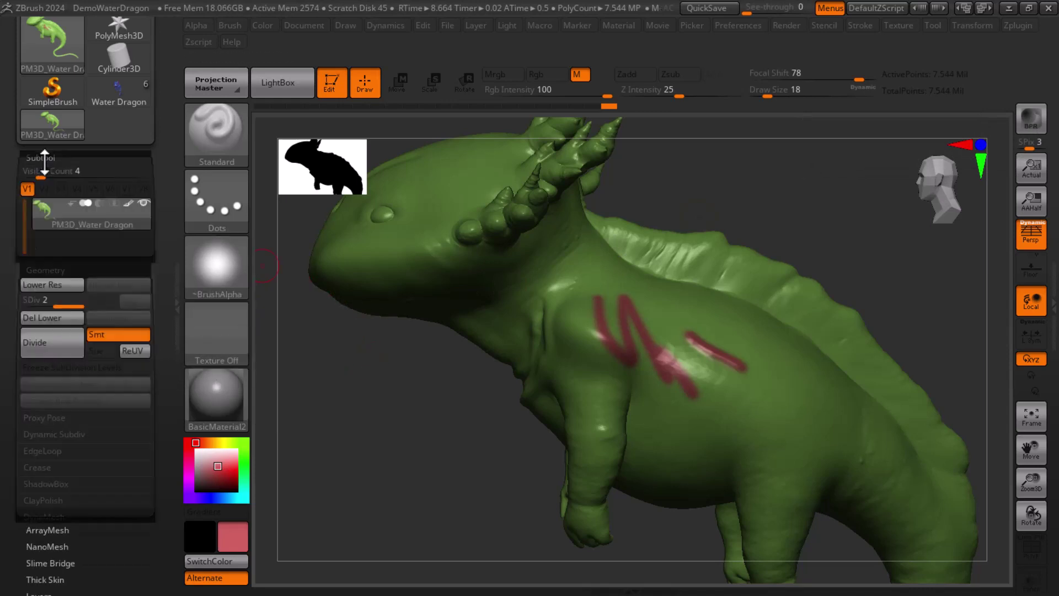
pyautogui.click(128, 338)
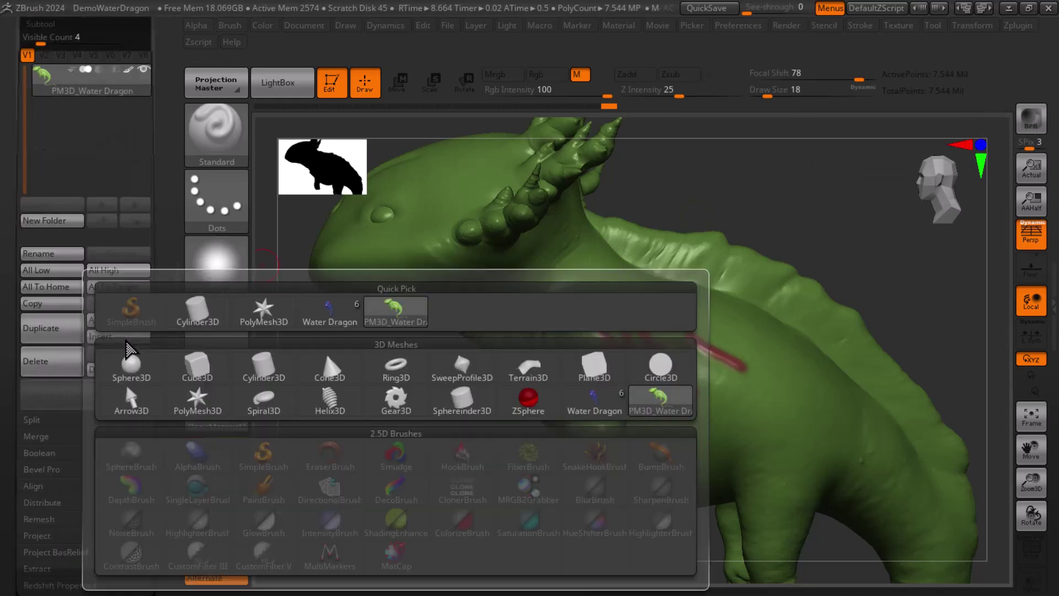
pyautogui.moveTo(462, 401)
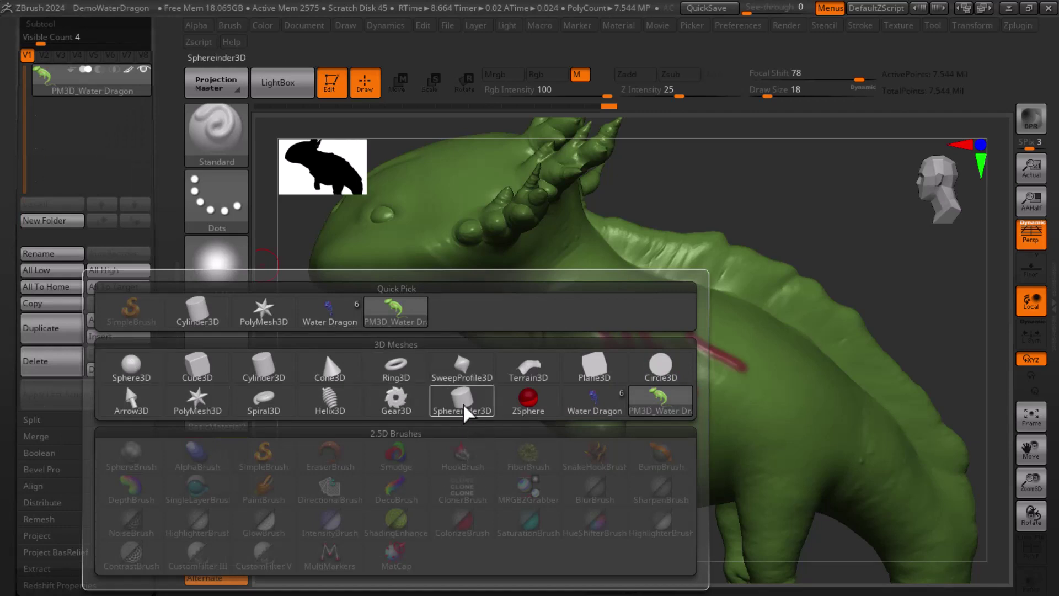
# Insert a Gear3D subtool and orbit to see it ringing the dragon's head.
pyautogui.click(393, 400)
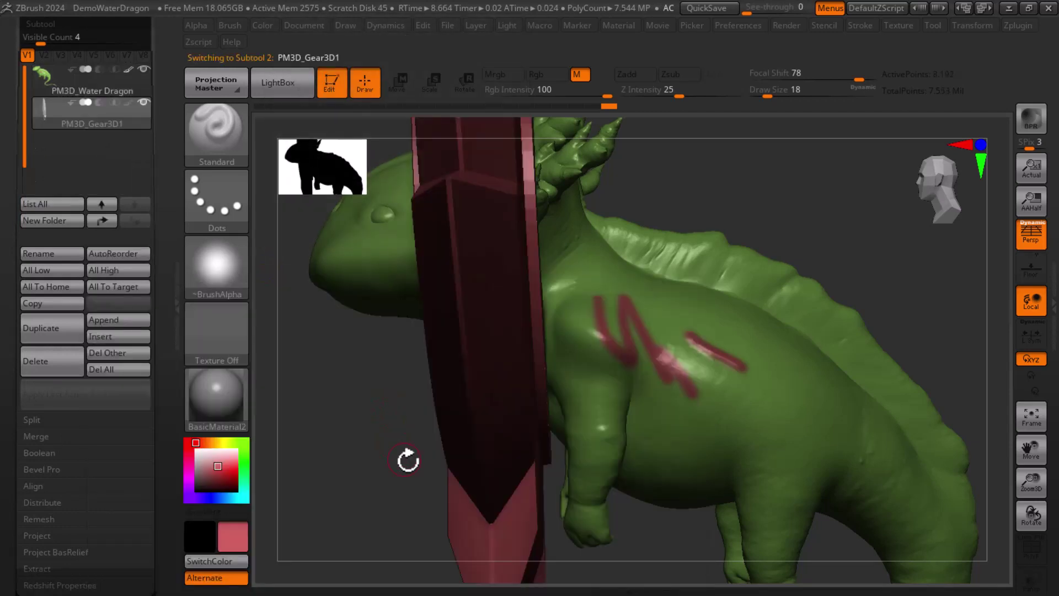
pyautogui.moveTo(888, 221); pyautogui.dragTo(906, 220)
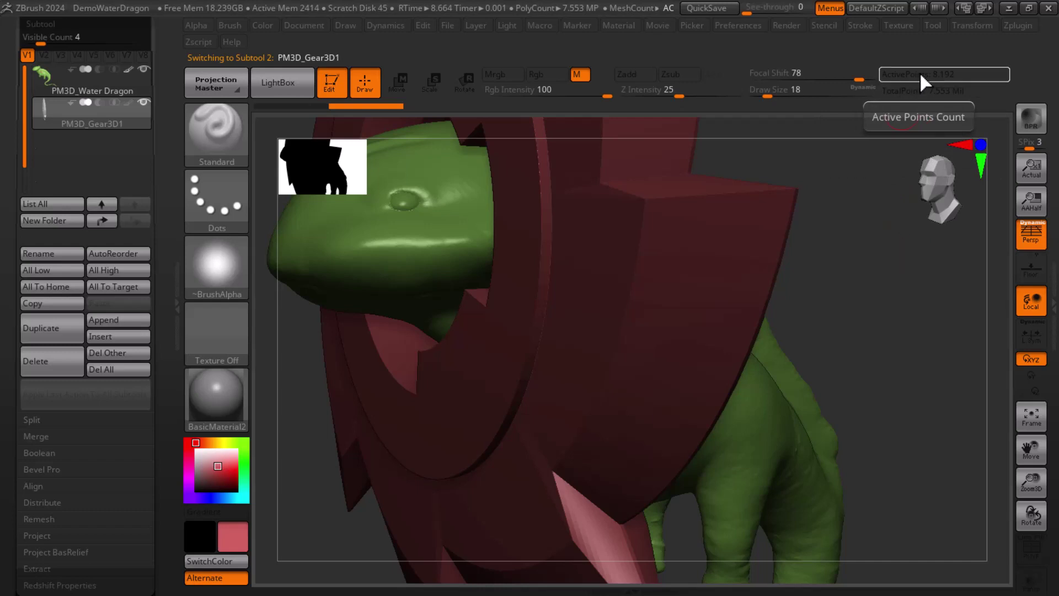
pyautogui.moveTo(16, 141); pyautogui.dragTo(6, 187)
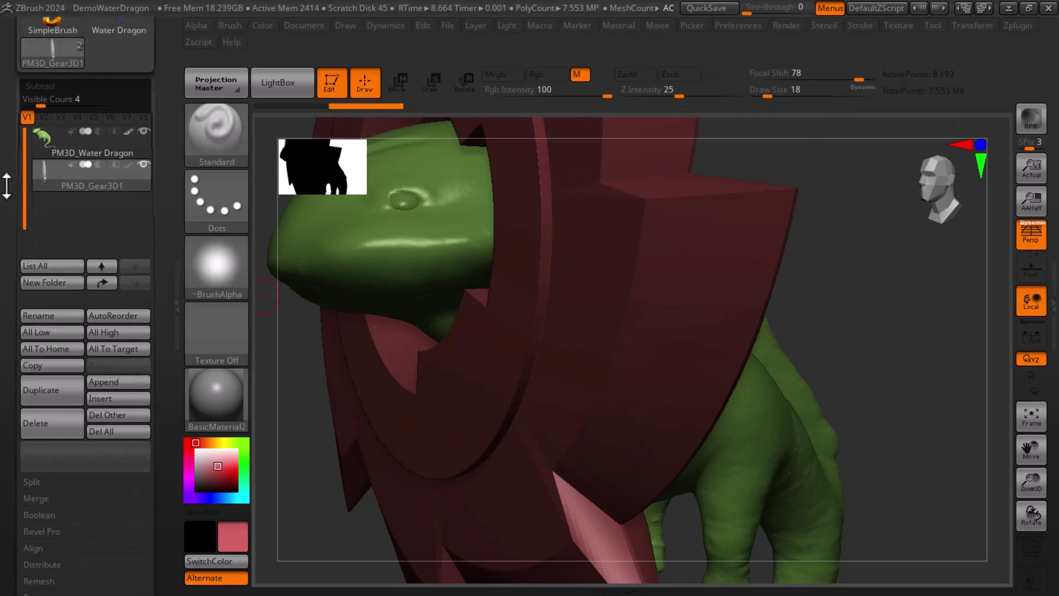
pyautogui.moveTo(92, 116)
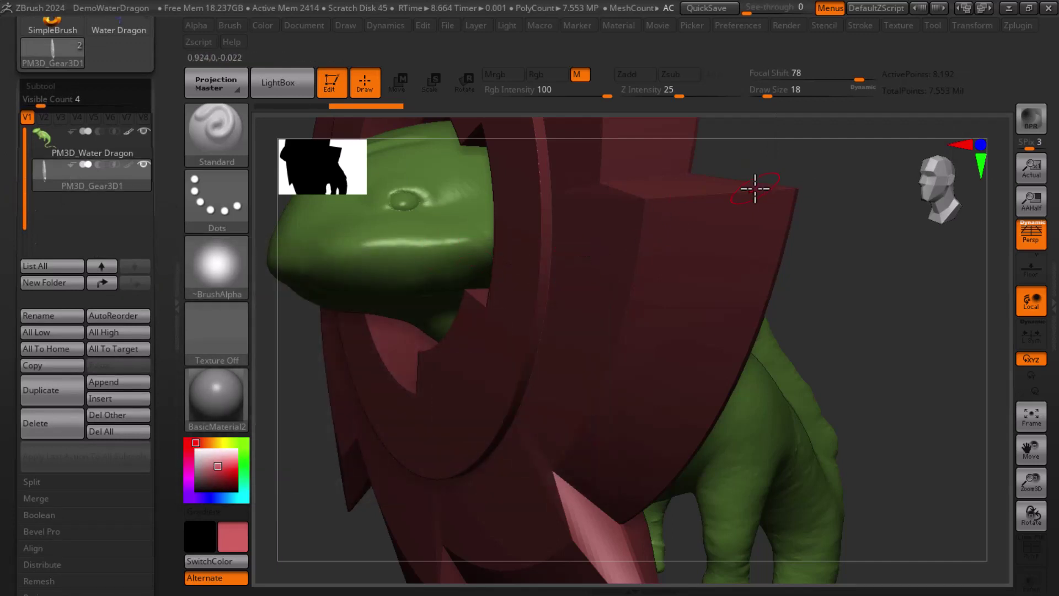
# Alternate the active subtool between PM3D_Water Dragon and PM3D_Gear3D1, viewing both from the side.
pyautogui.click(41, 147)
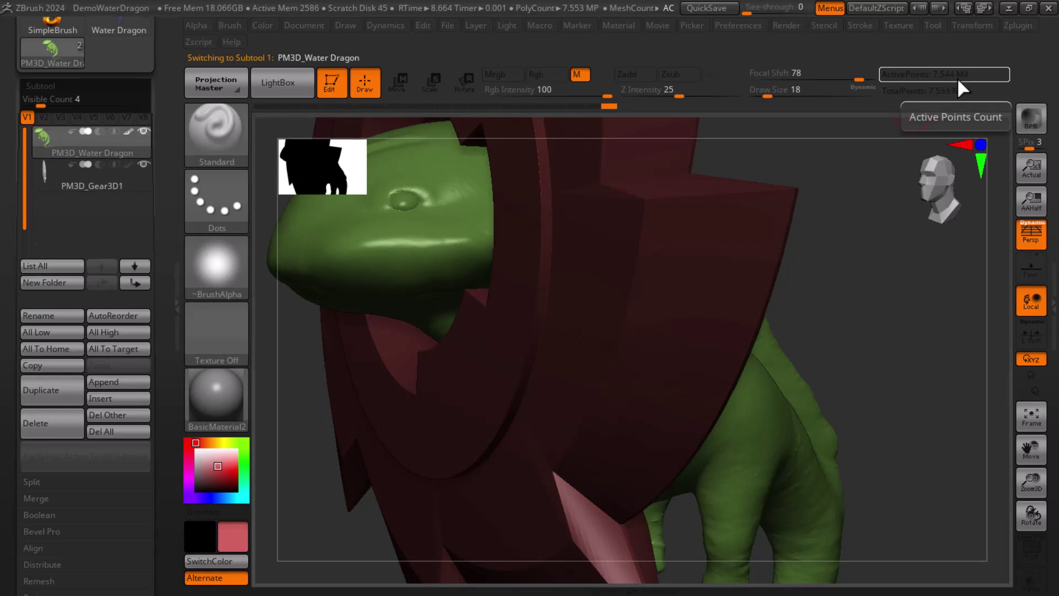
pyautogui.click(50, 173)
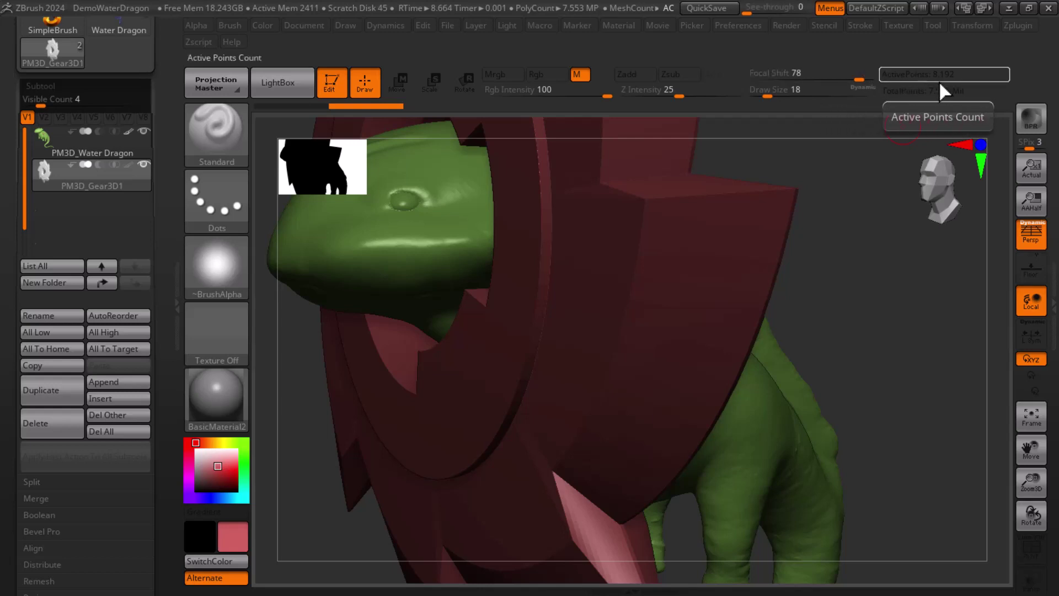
pyautogui.click(41, 144)
pyautogui.moveTo(50, 149)
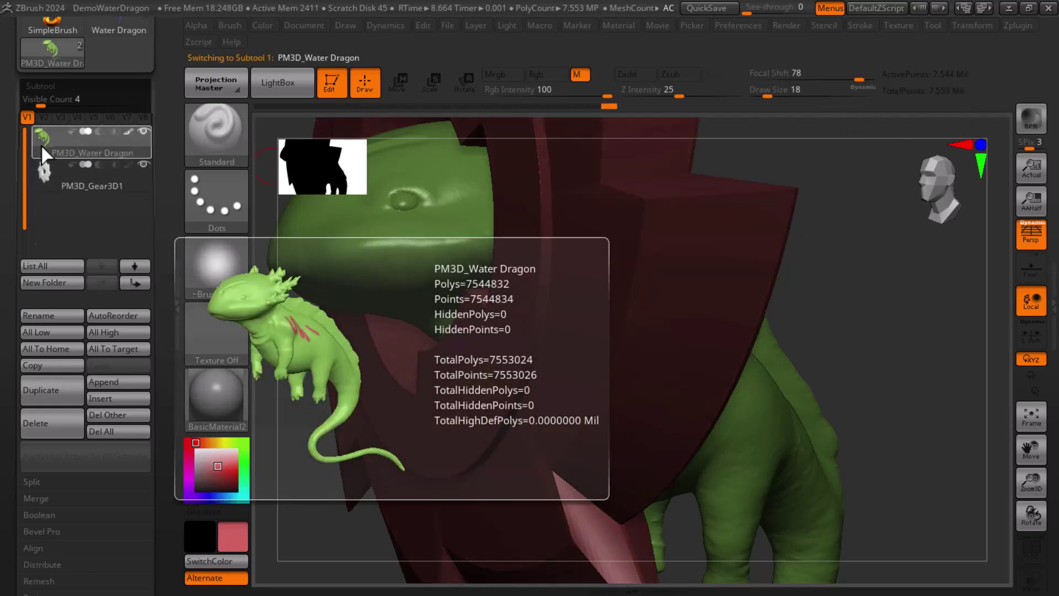
pyautogui.click(43, 176)
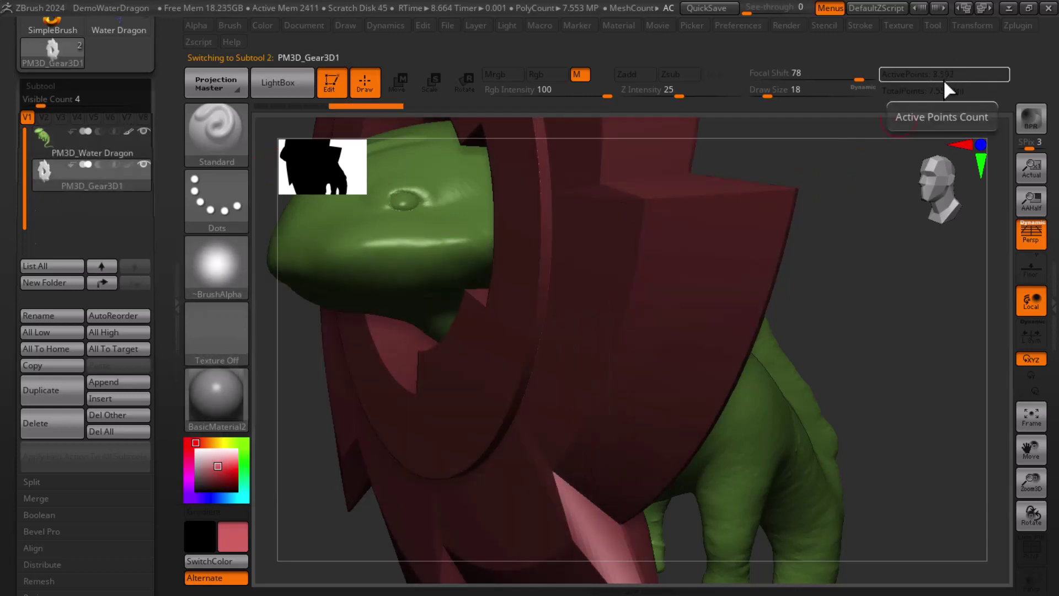
pyautogui.moveTo(806, 306)
pyautogui.mouseDown()
pyautogui.moveTo(908, 287)
pyautogui.moveTo(888, 279)
pyautogui.moveTo(891, 254)
pyautogui.moveTo(880, 272)
pyautogui.moveTo(993, 65)
pyautogui.mouseUp()
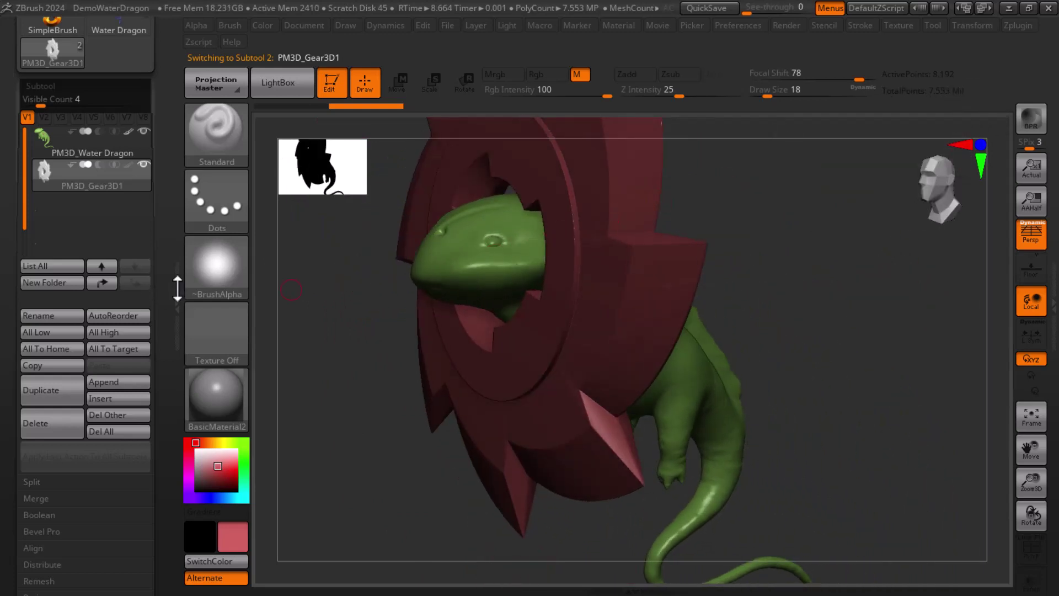
pyautogui.scroll(5, 165, 234)
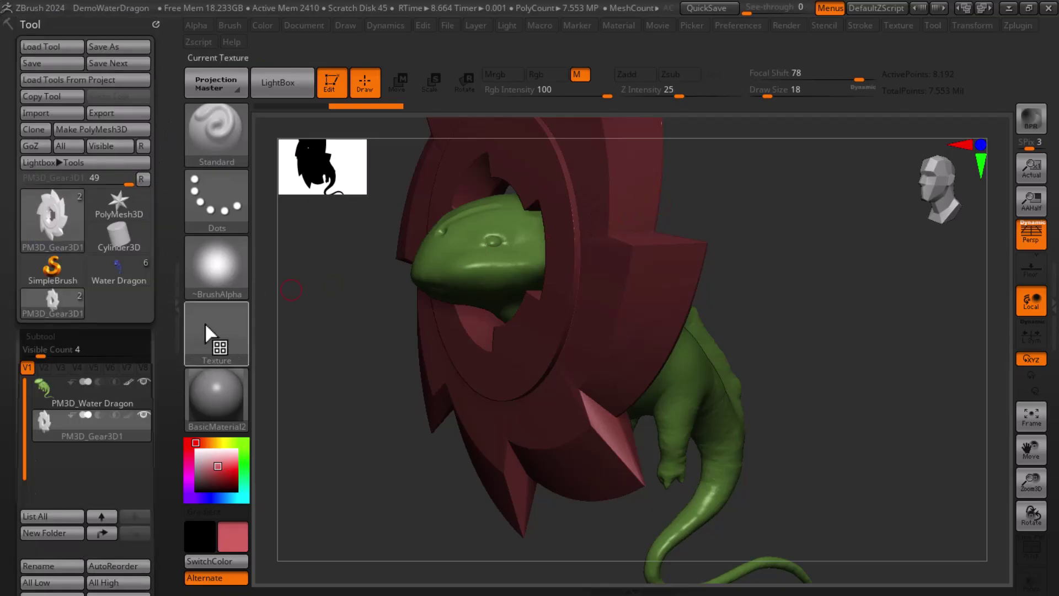
pyautogui.hotkey('alt', 'Tab')
pyautogui.click(430, 257)
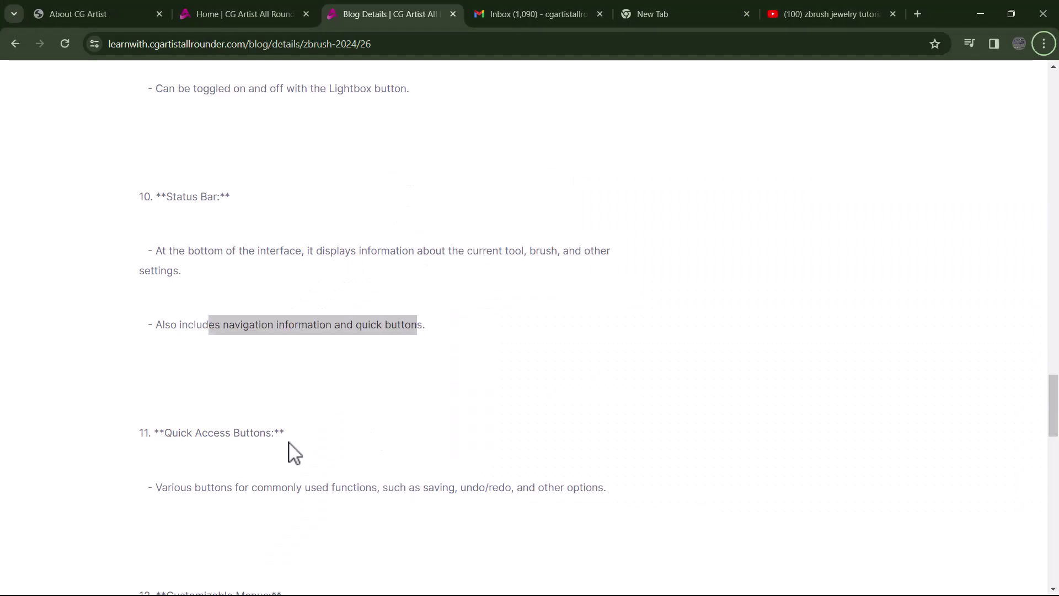
pyautogui.scroll(-2, 310, 409)
pyautogui.scroll(-1, 368, 399)
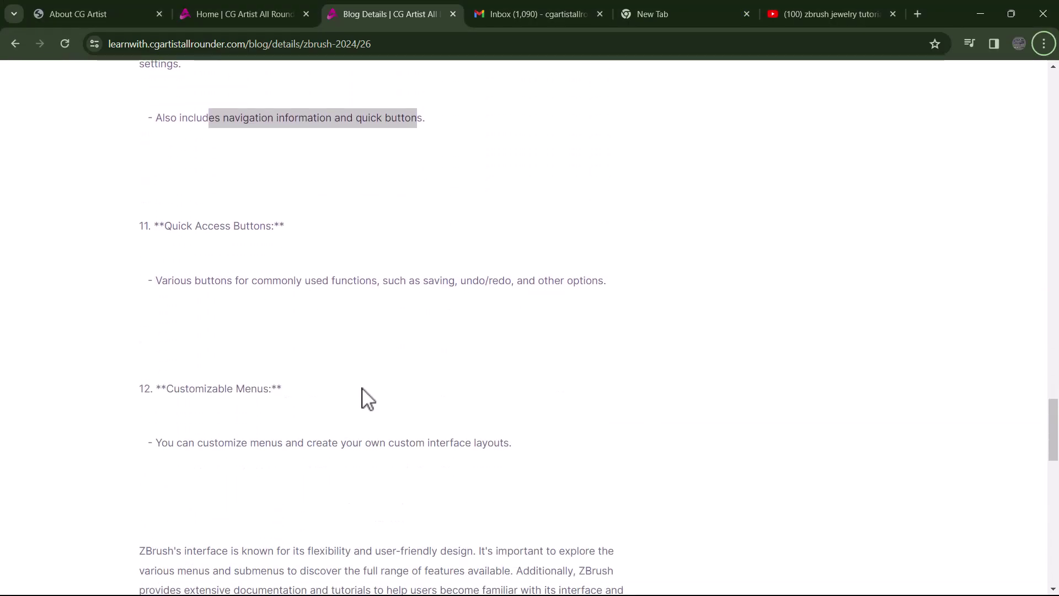
pyautogui.scroll(-1, 368, 398)
pyautogui.scroll(-1, 571, 391)
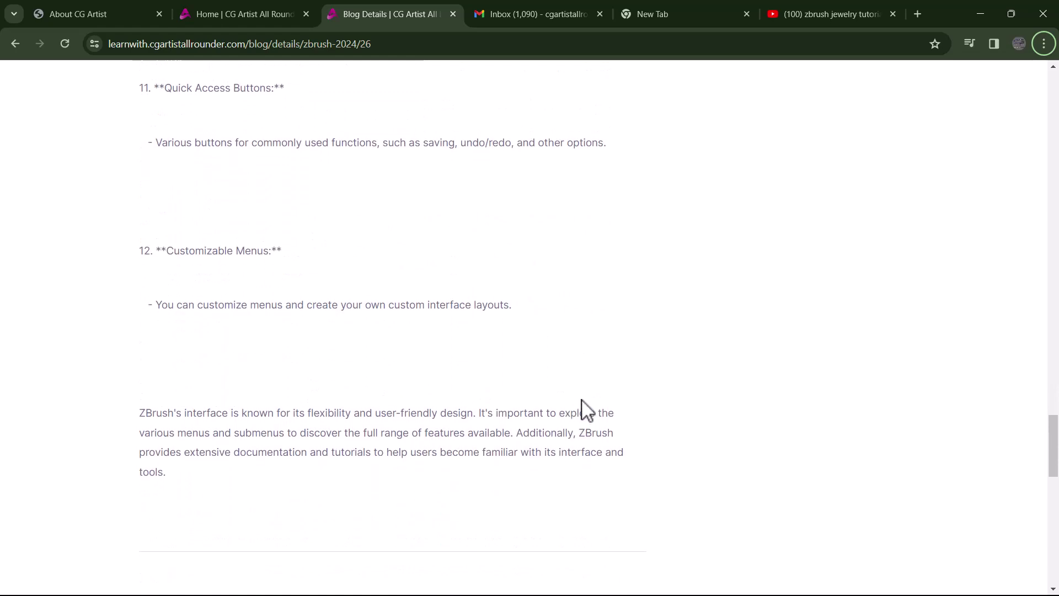
pyautogui.scroll(1, 579, 402)
pyautogui.scroll(-3, 580, 423)
pyautogui.scroll(1, 594, 421)
pyautogui.scroll(1, 593, 421)
pyautogui.hotkey('alt', 'Tab')
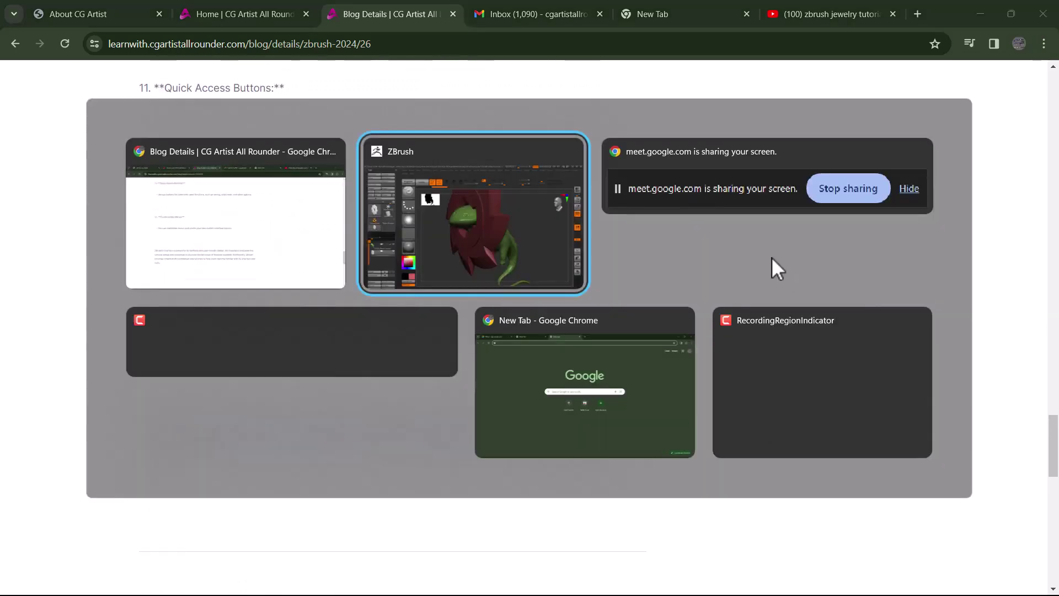
pyautogui.click(522, 214)
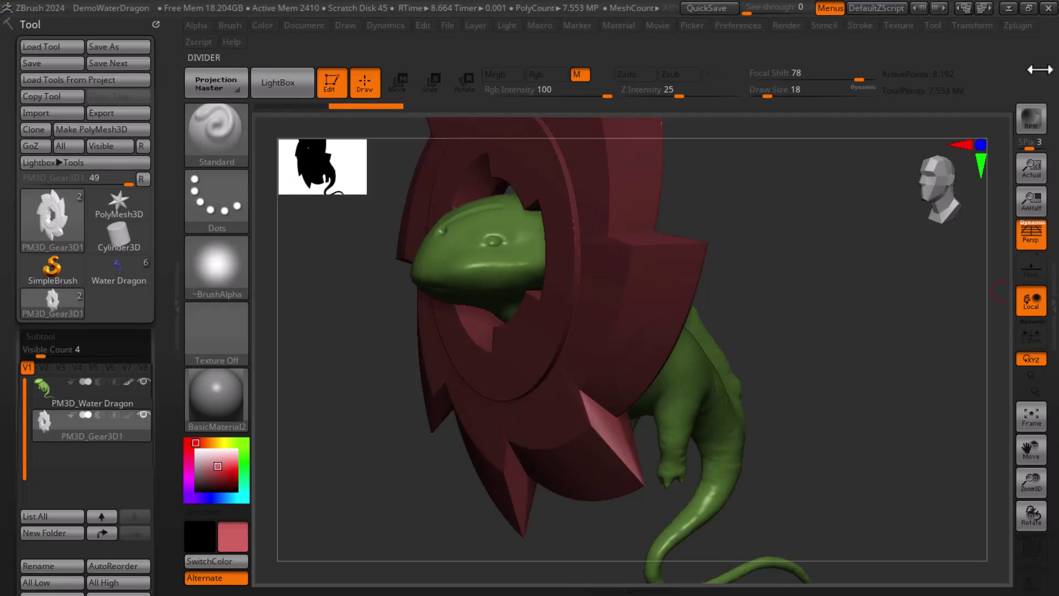
# Cycle interface layouts to Default, then collapse and reopen the right tool tray.
pyautogui.click(984, 9)
pyautogui.click(984, 9)
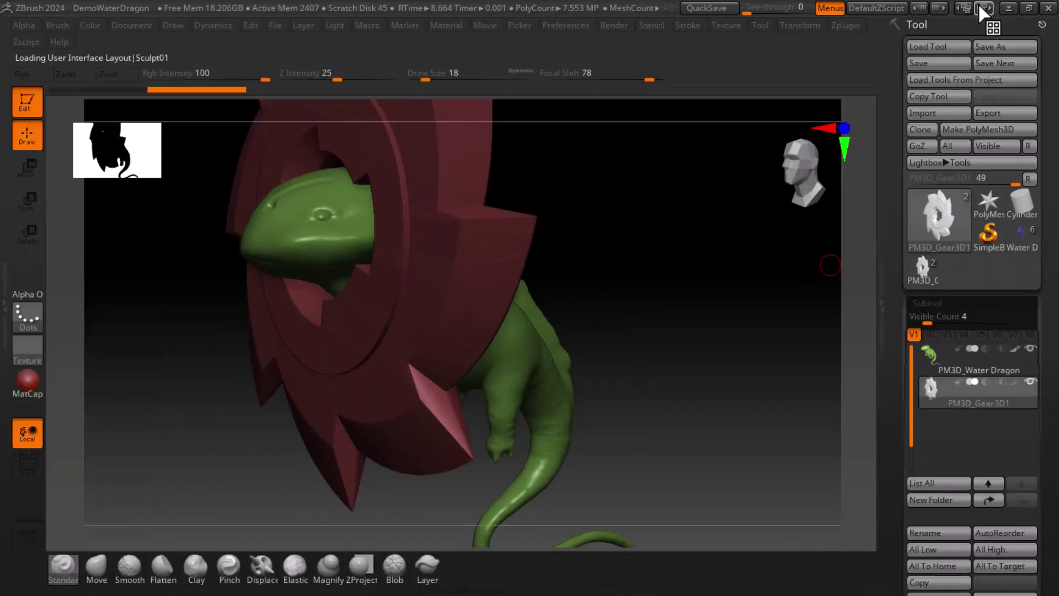
pyautogui.click(984, 8)
pyautogui.click(984, 9)
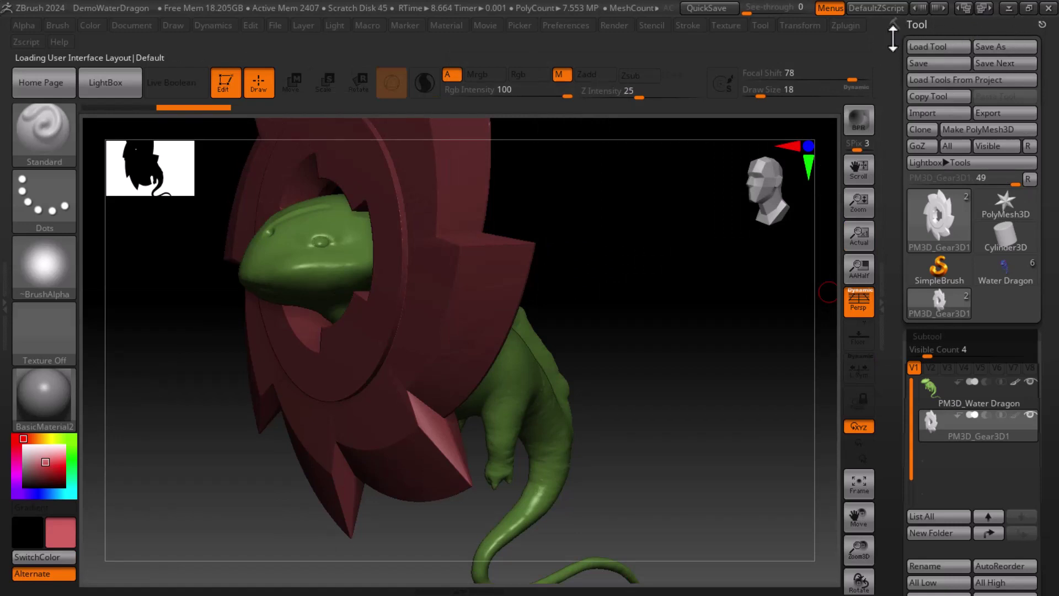
pyautogui.click(883, 315)
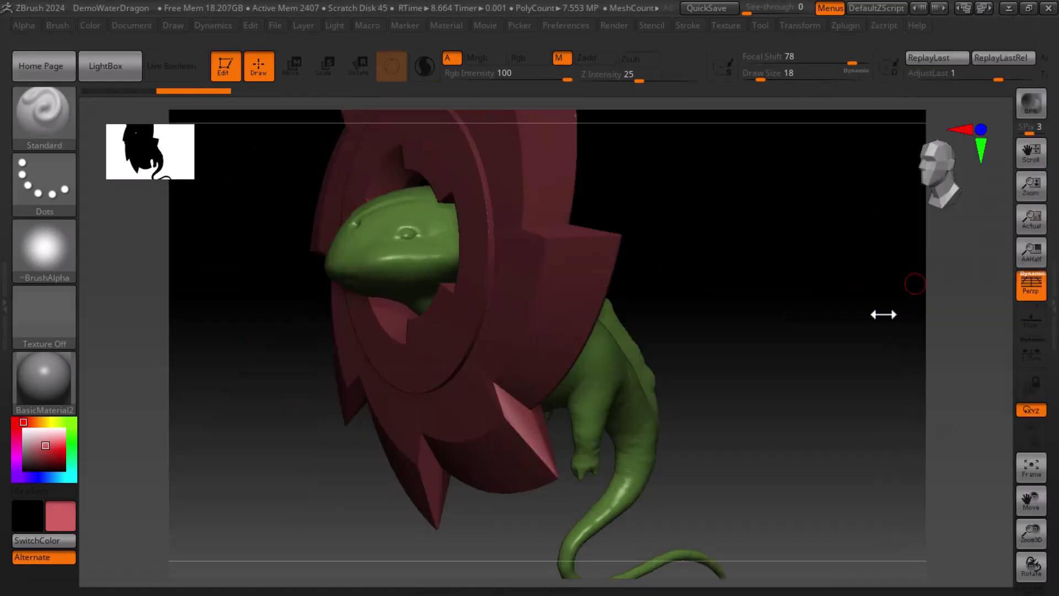
pyautogui.moveTo(817, 402); pyautogui.dragTo(792, 404)
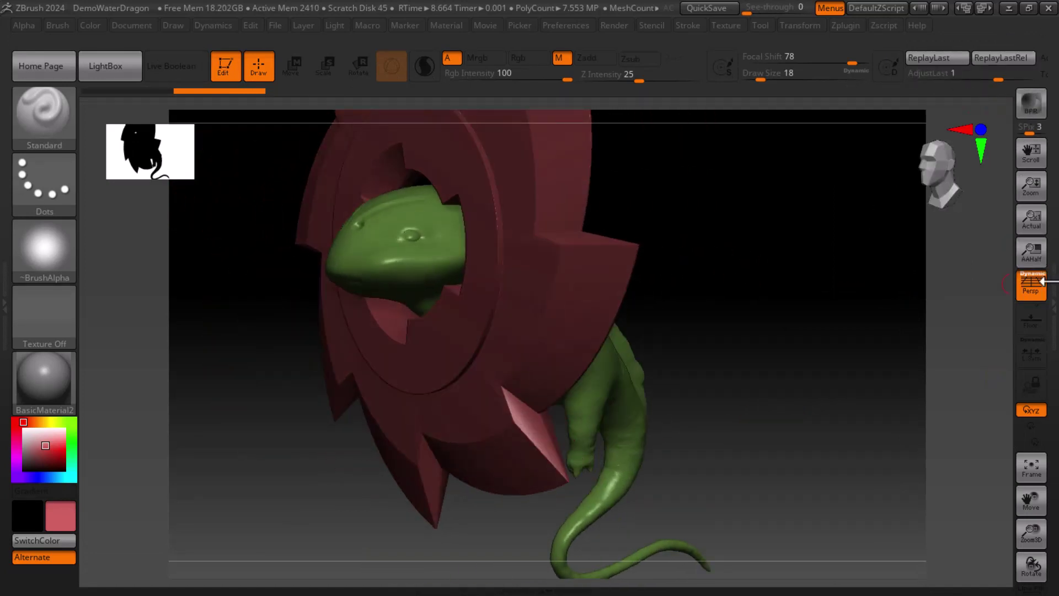
pyautogui.doubleClick(1050, 286)
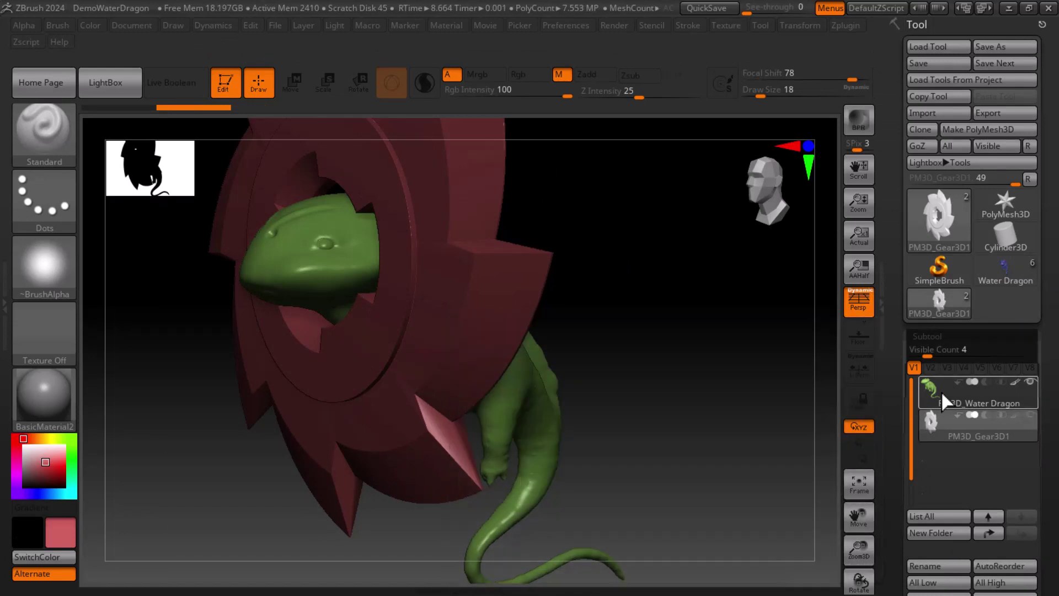
# Select the PM3D_Water Dragon subtool and zoom the document canvas out.
pyautogui.click(942, 390)
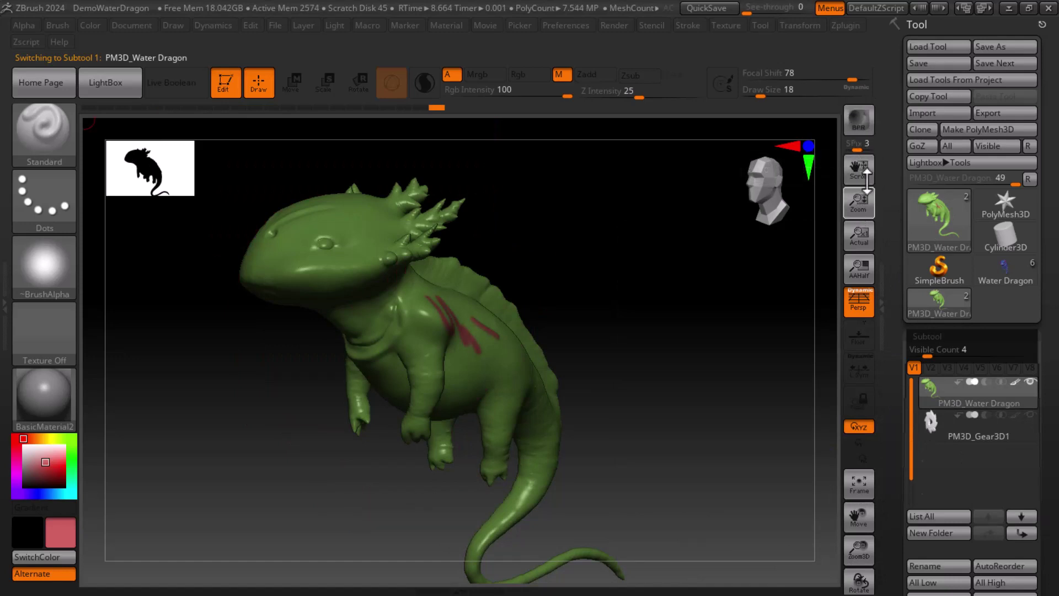
pyautogui.moveTo(859, 201)
pyautogui.mouseDown()
pyautogui.moveTo(858, 182)
pyautogui.moveTo(804, 143)
pyautogui.moveTo(879, 213)
pyautogui.moveTo(851, 170)
pyautogui.moveTo(879, 220)
pyautogui.moveTo(887, 165)
pyautogui.mouseUp()
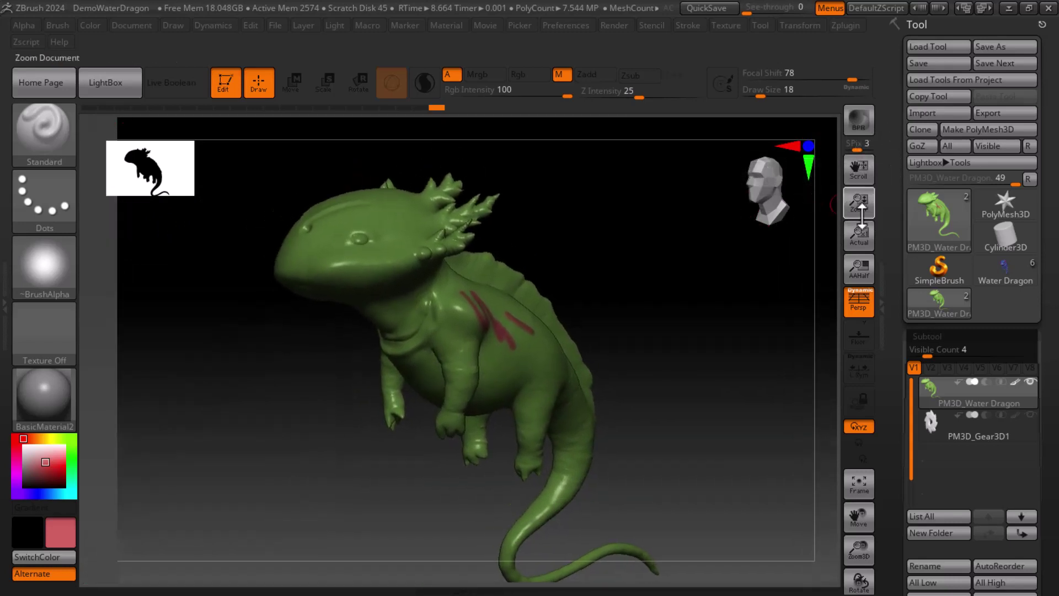
pyautogui.moveTo(859, 203)
pyautogui.mouseDown()
pyautogui.moveTo(825, 180)
pyautogui.moveTo(809, 284)
pyautogui.mouseUp()
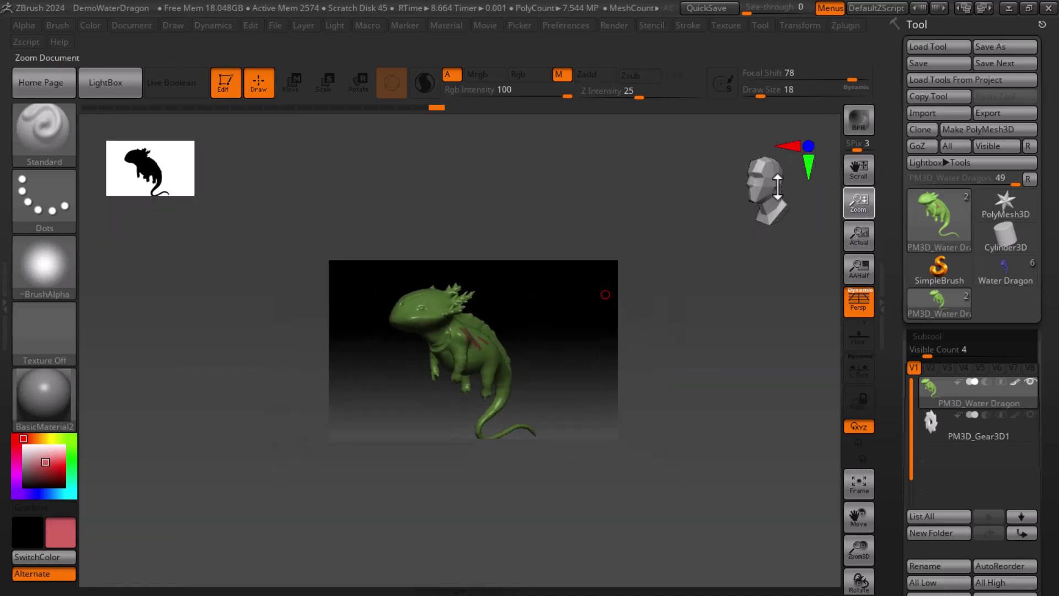
# Try the Actual and AAHalf views, toggle Persp, then zoom back in and orbit.
pyautogui.click(860, 236)
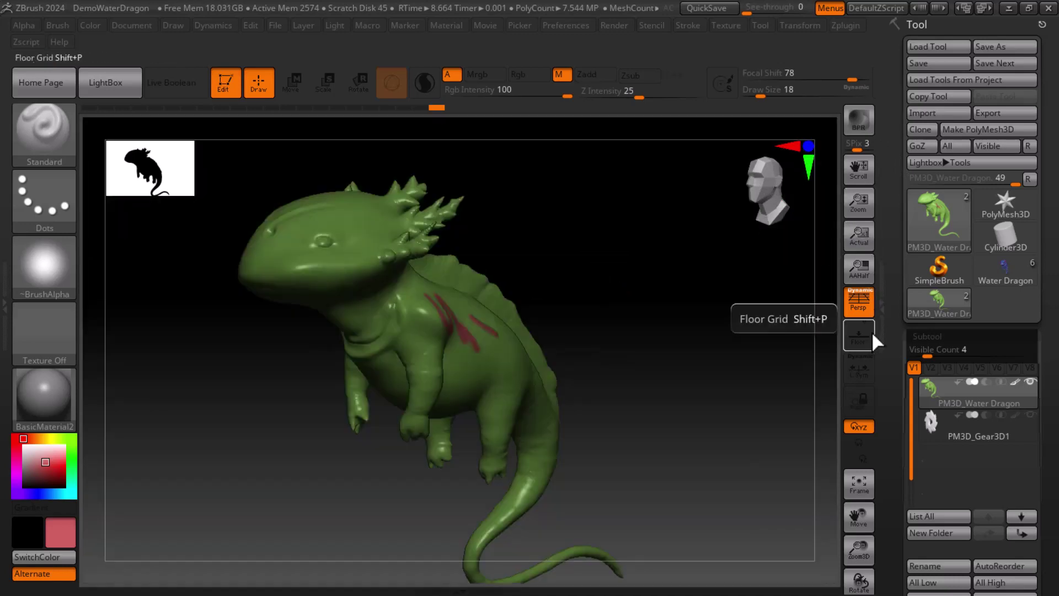
pyautogui.click(862, 272)
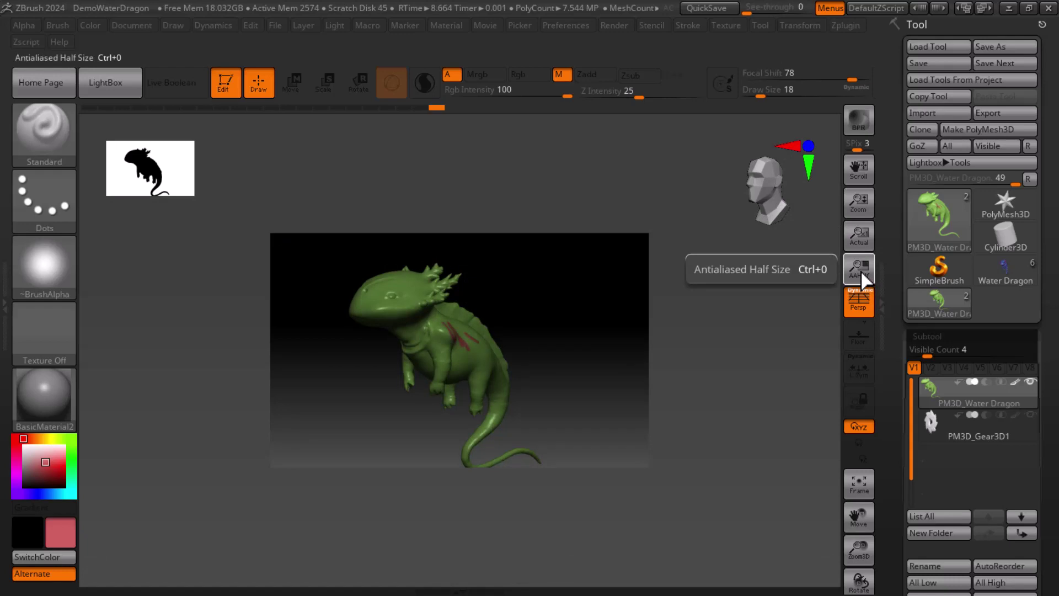
pyautogui.click(866, 234)
pyautogui.click(863, 264)
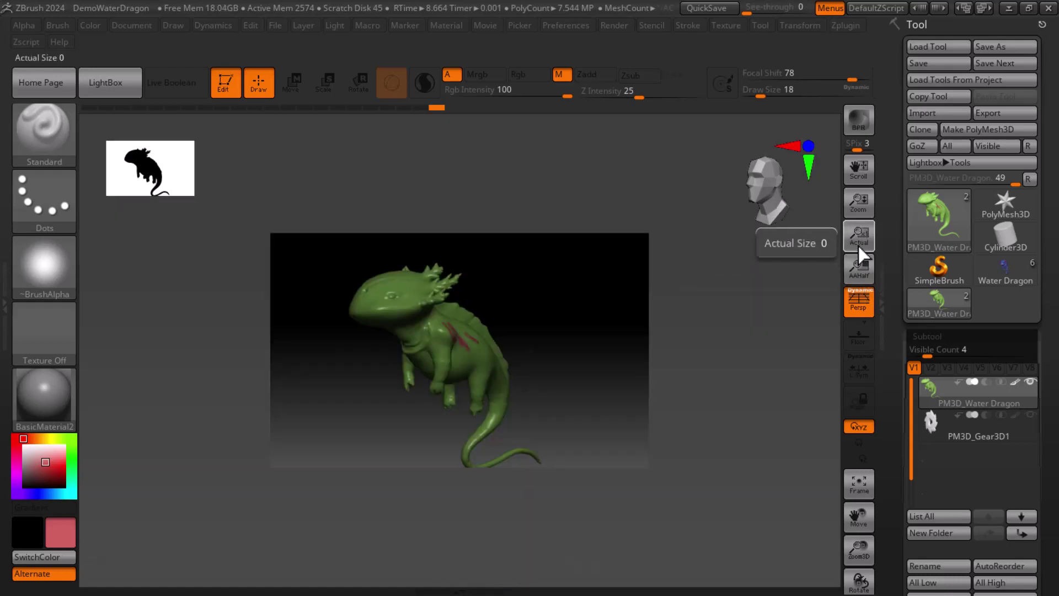
pyautogui.click(867, 304)
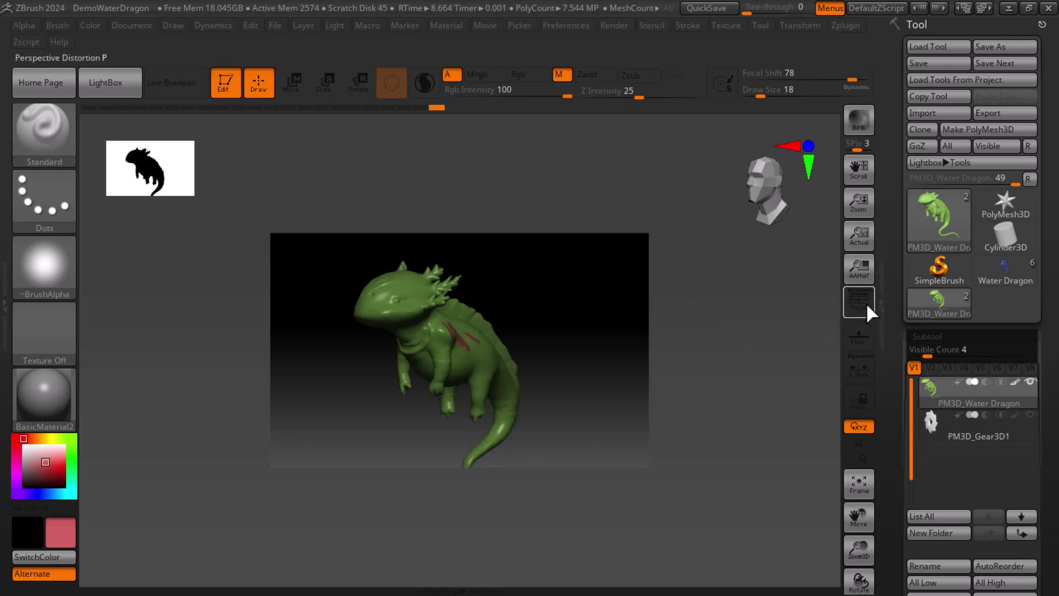
pyautogui.click(867, 303)
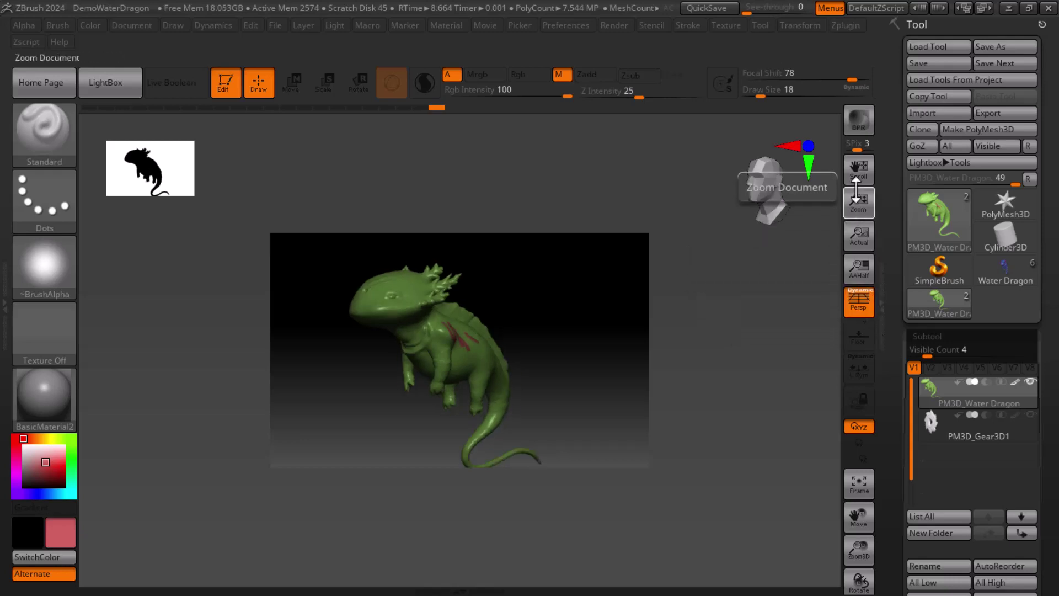
pyautogui.moveTo(859, 200); pyautogui.dragTo(861, 259)
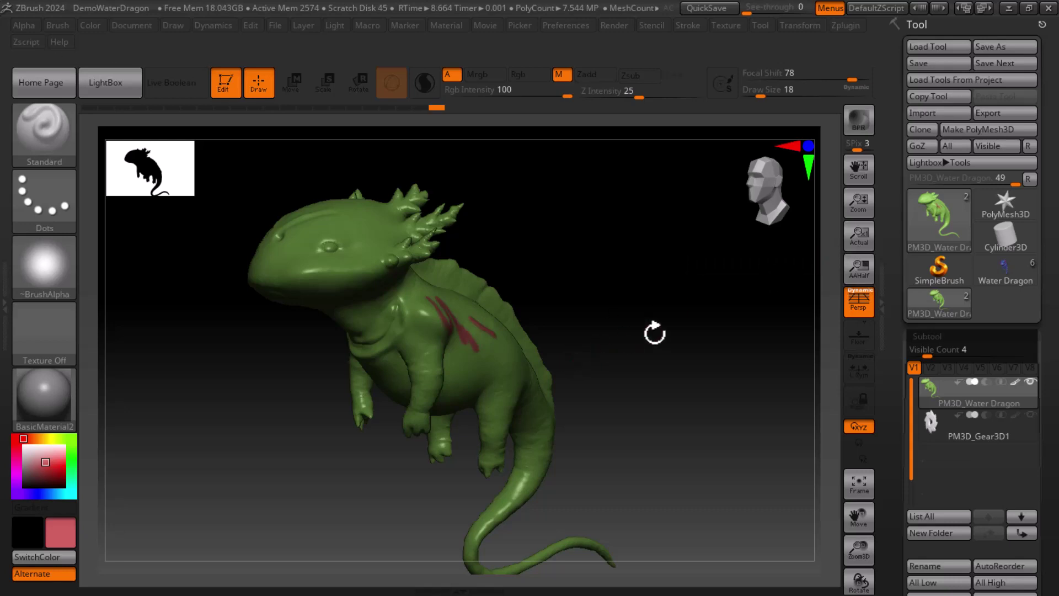
pyautogui.moveTo(653, 335); pyautogui.dragTo(688, 322)
# Show the floor grid beneath the dragon and orbit its face toward the camera.
pyautogui.click(851, 336)
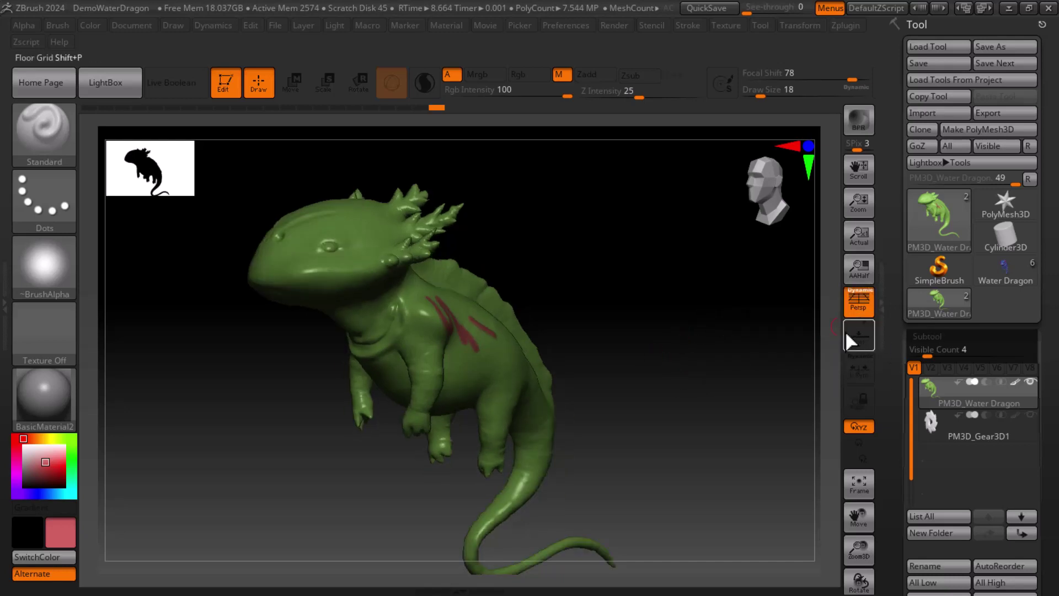
pyautogui.moveTo(795, 360)
pyautogui.mouseDown()
pyautogui.moveTo(753, 414)
pyautogui.moveTo(762, 409)
pyautogui.moveTo(752, 383)
pyautogui.moveTo(799, 369)
pyautogui.mouseUp()
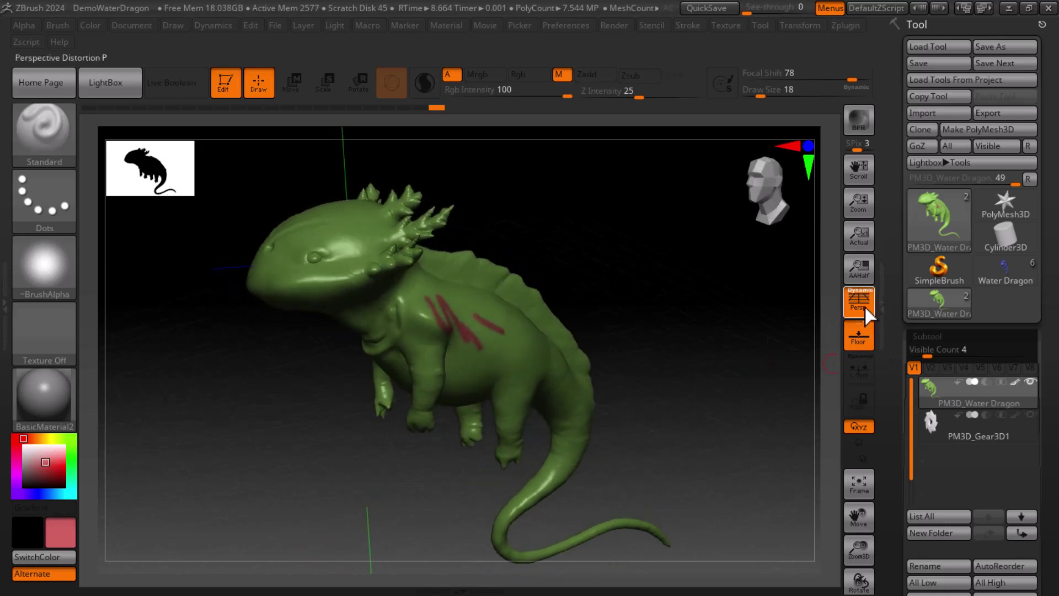
pyautogui.click(855, 344)
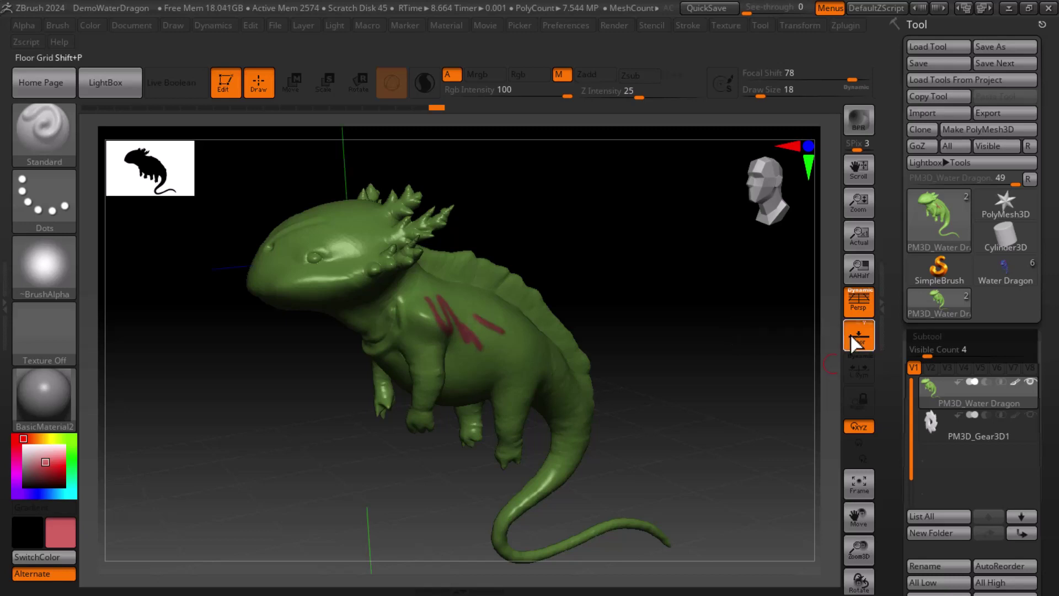
pyautogui.click(855, 344)
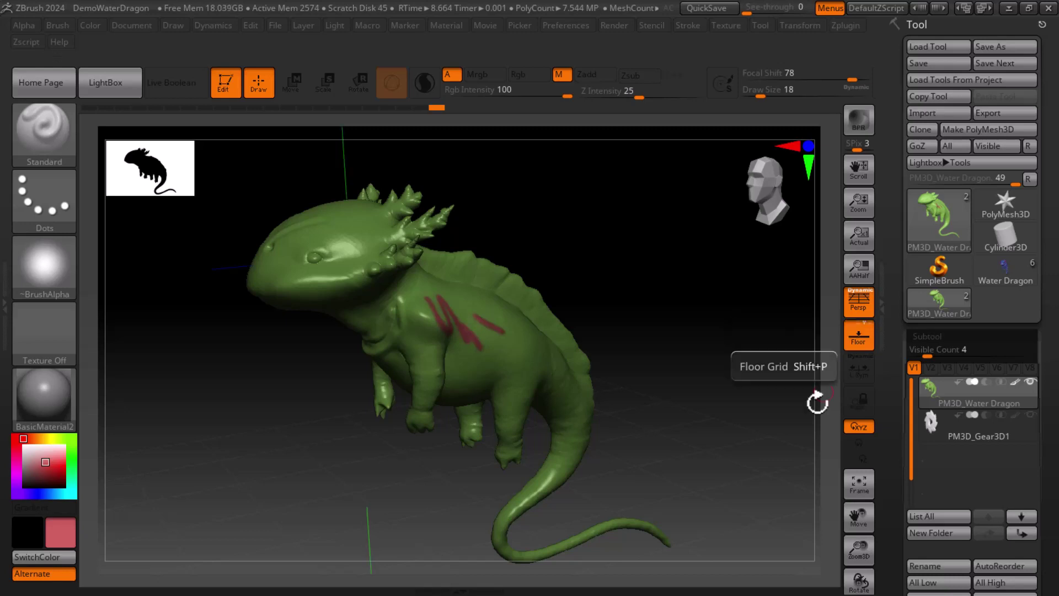
pyautogui.moveTo(690, 342)
pyautogui.mouseDown()
pyautogui.moveTo(697, 307)
pyautogui.moveTo(702, 315)
pyautogui.mouseUp()
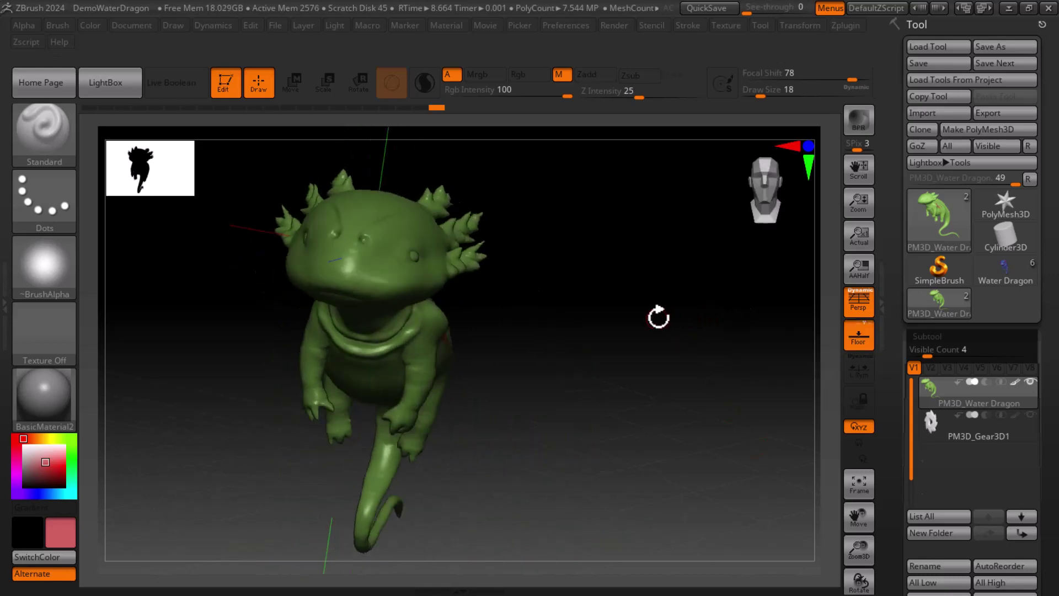
pyautogui.moveTo(534, 357); pyautogui.dragTo(593, 364)
pyautogui.moveTo(610, 402)
pyautogui.mouseDown()
pyautogui.moveTo(687, 372)
pyautogui.moveTo(570, 322)
pyautogui.mouseUp()
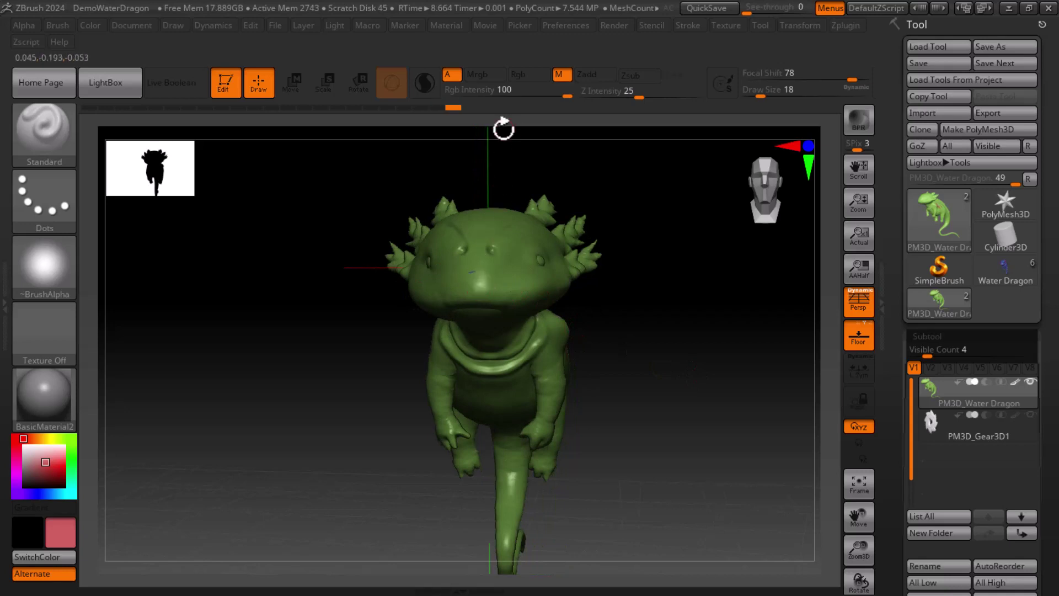
# Enable Zadd and Rgb and paint a symmetric red curve across the face, cheek to cheek.
pyautogui.click(587, 74)
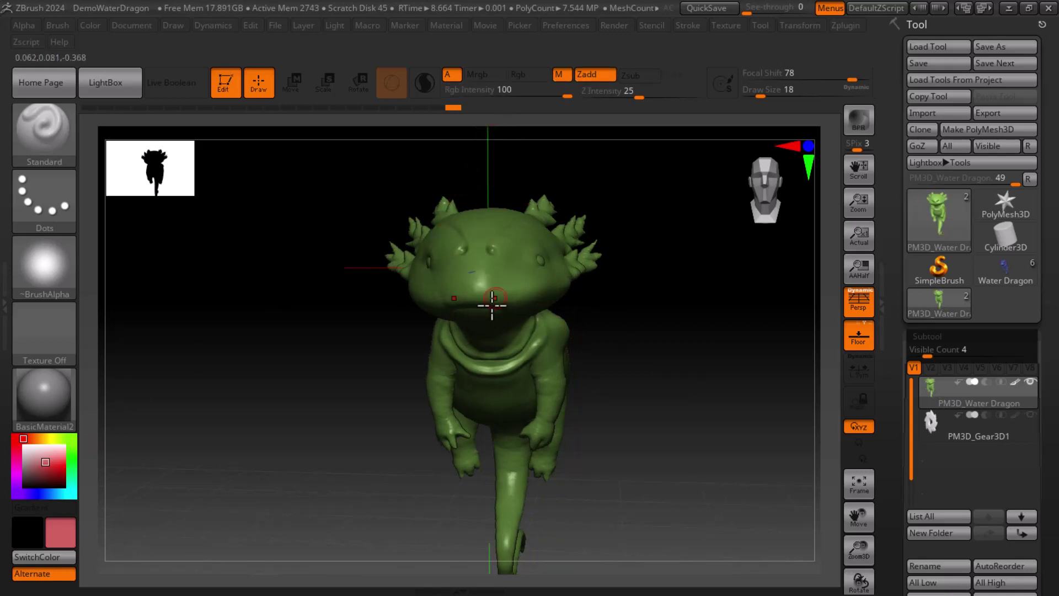
pyautogui.click(532, 75)
pyautogui.moveTo(523, 256); pyautogui.dragTo(506, 273)
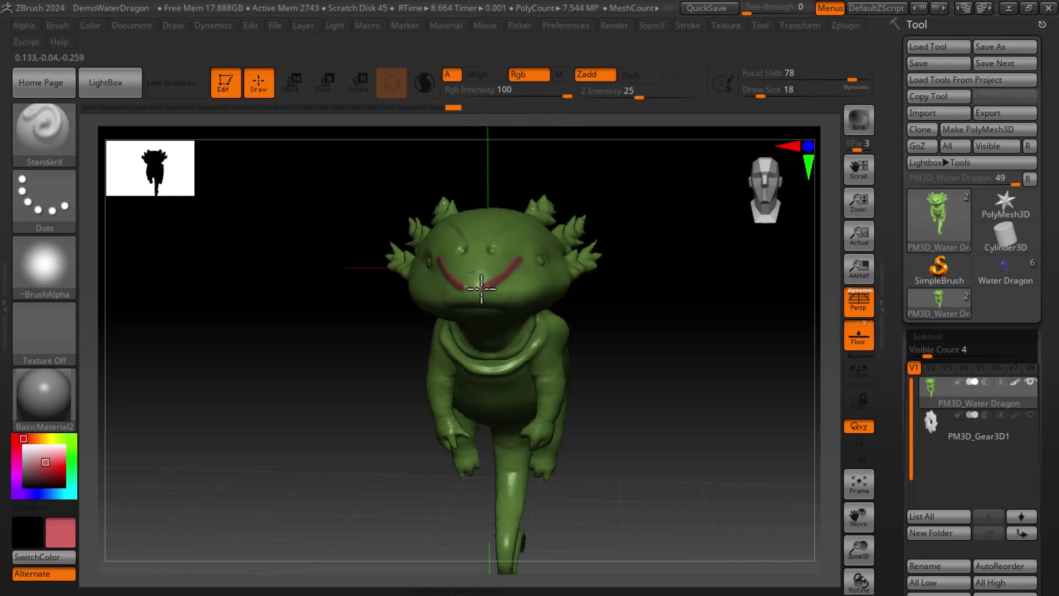
pyautogui.moveTo(686, 367); pyautogui.dragTo(764, 342)
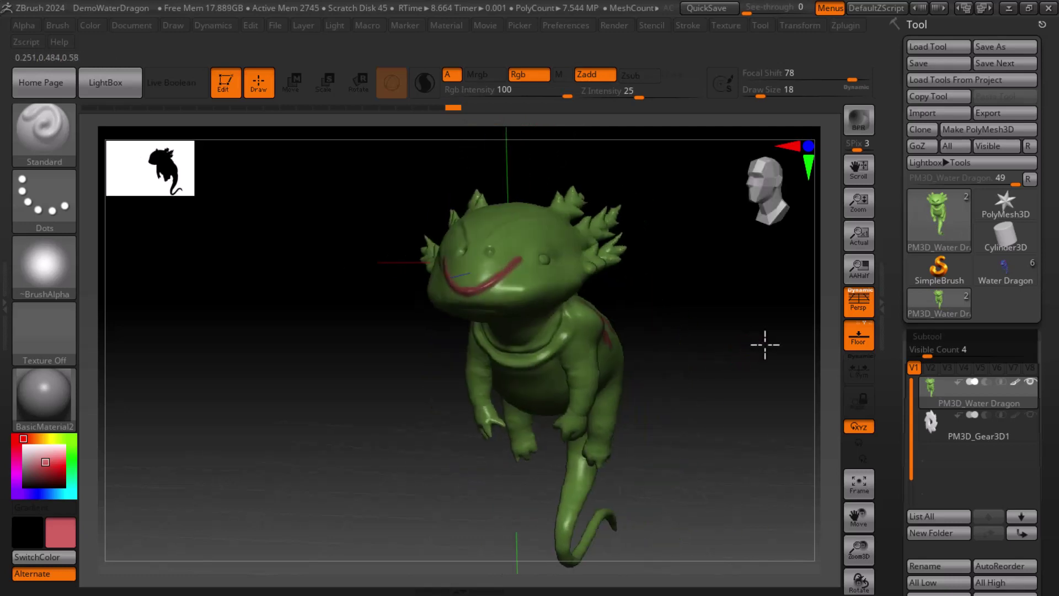
pyautogui.moveTo(767, 303)
pyautogui.mouseDown()
pyautogui.moveTo(783, 309)
pyautogui.moveTo(766, 319)
pyautogui.mouseUp()
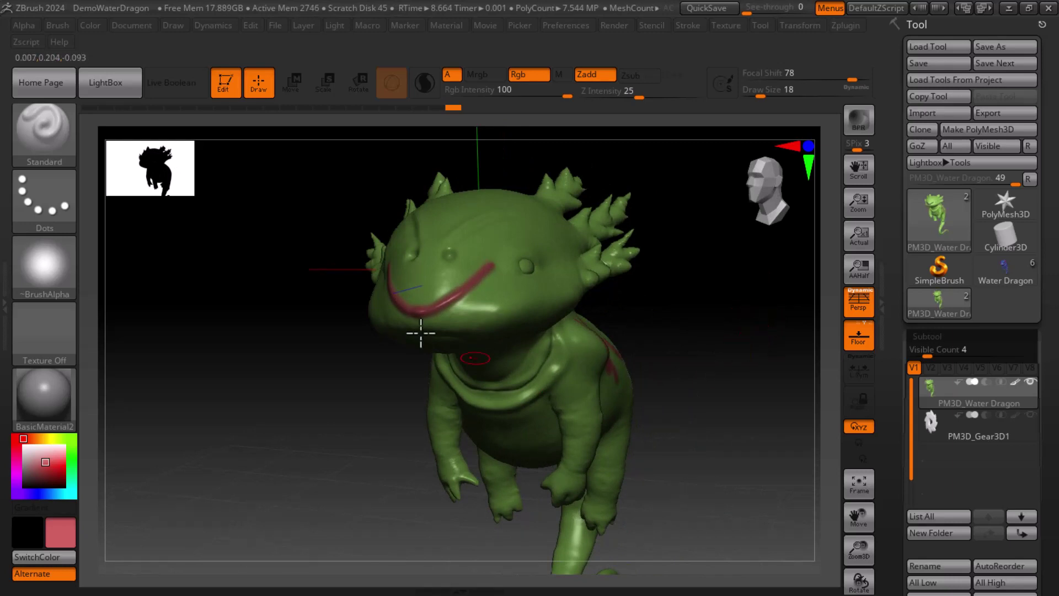
pyautogui.click(292, 82)
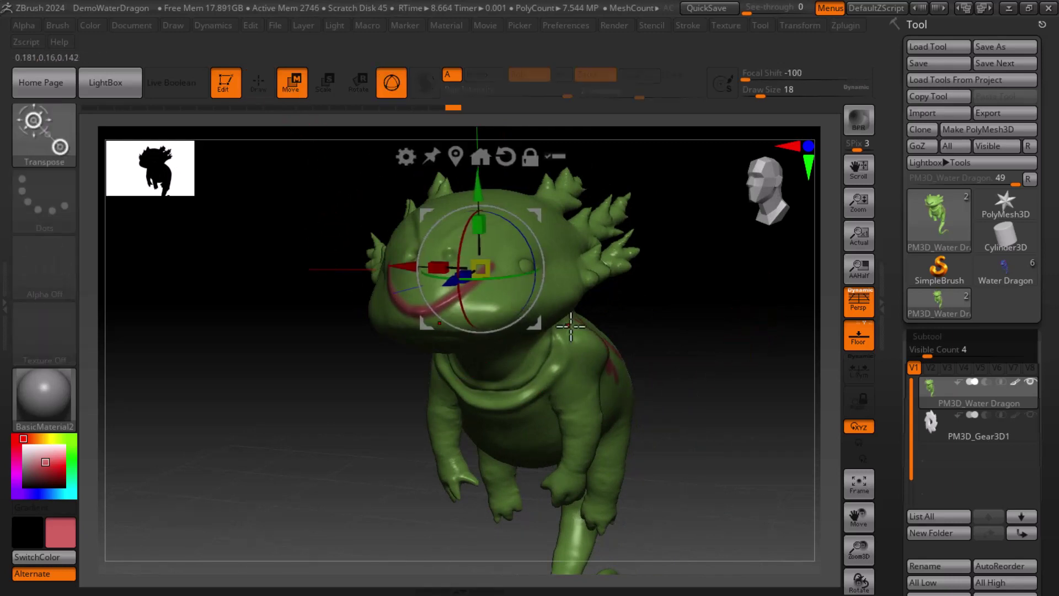
# Turn the dragon toward the camera and slide it right along the X axis.
pyautogui.moveTo(689, 323); pyautogui.dragTo(732, 350)
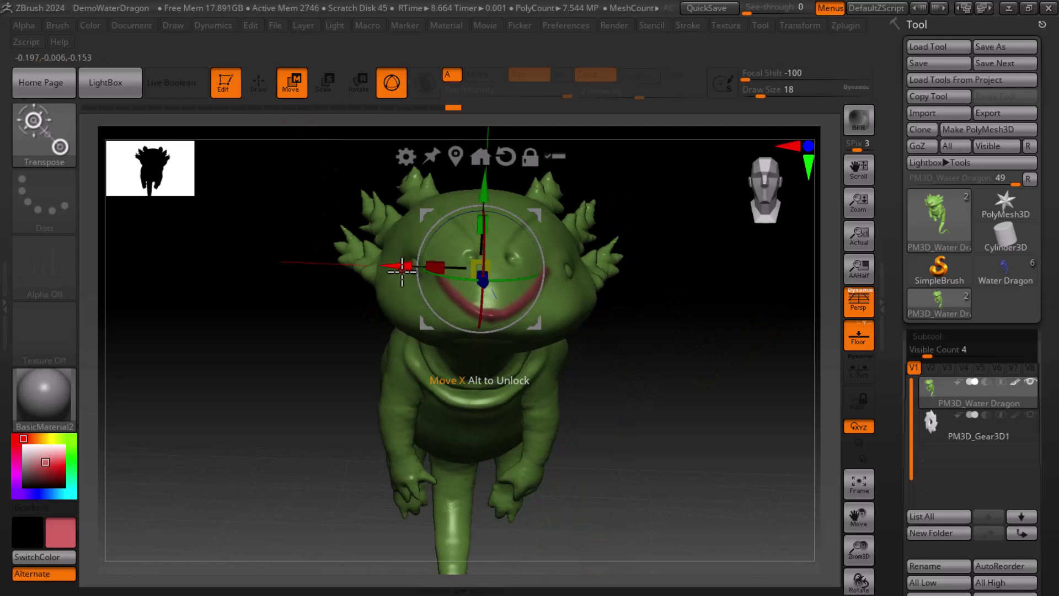
pyautogui.moveTo(400, 268); pyautogui.dragTo(535, 279)
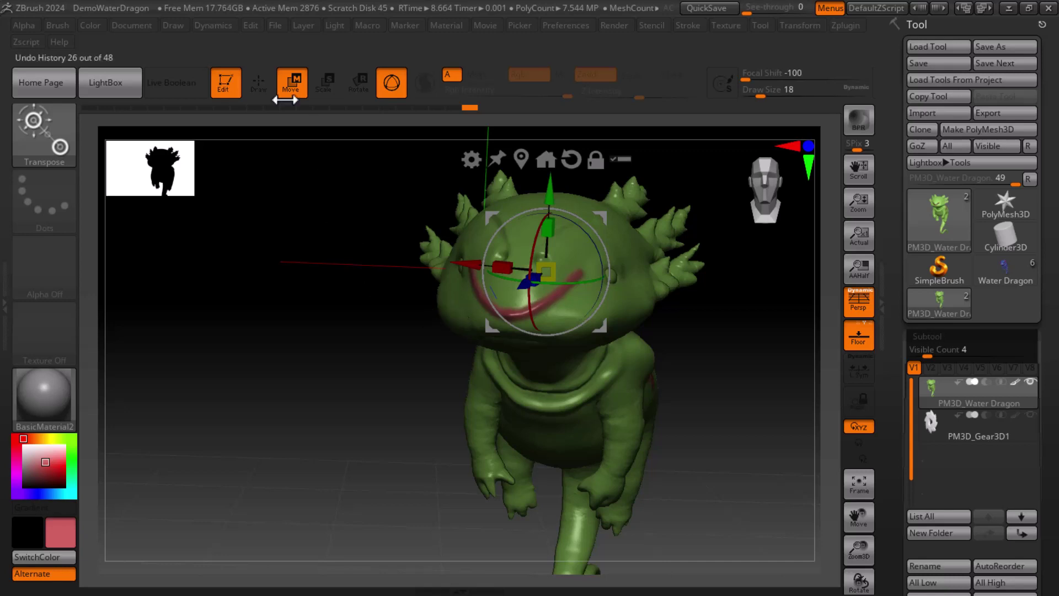
# Turn on local symmetry and paint a symmetric red curve across the dragon's head.
pyautogui.click(258, 83)
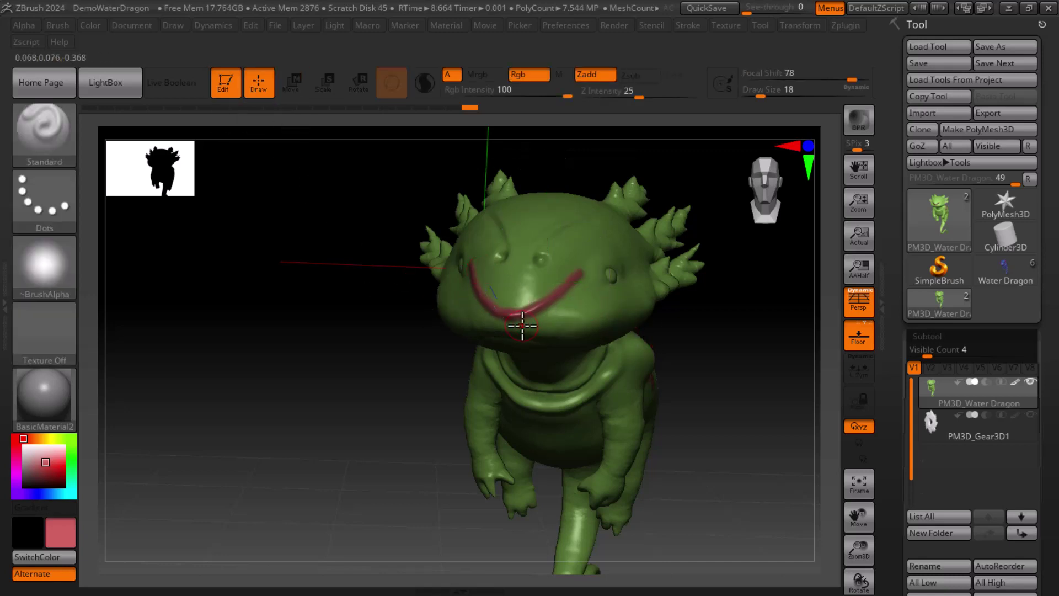
pyautogui.moveTo(579, 254); pyautogui.dragTo(568, 280)
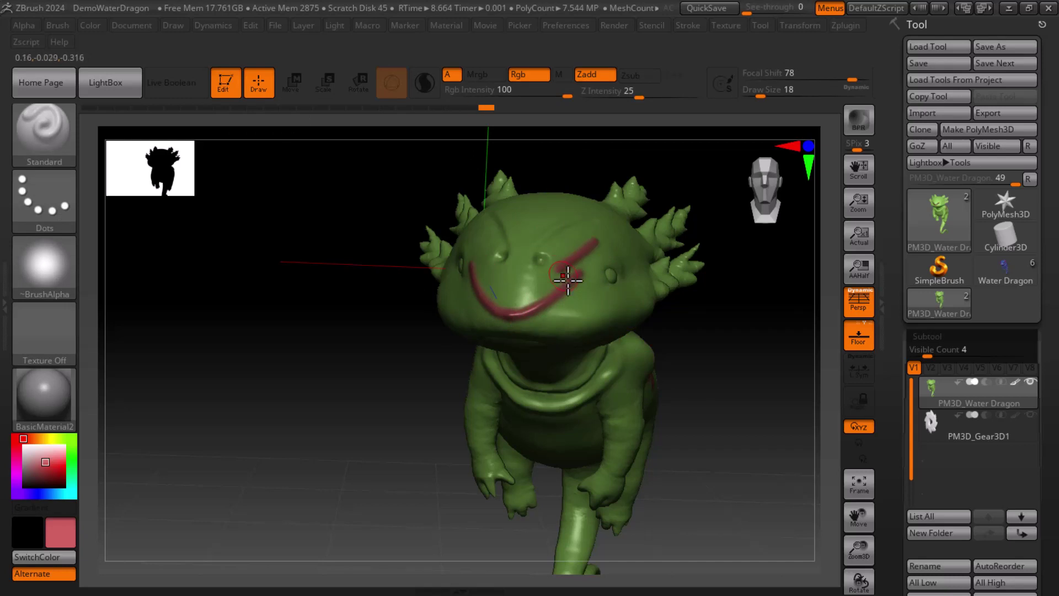
pyautogui.moveTo(347, 286); pyautogui.dragTo(486, 261)
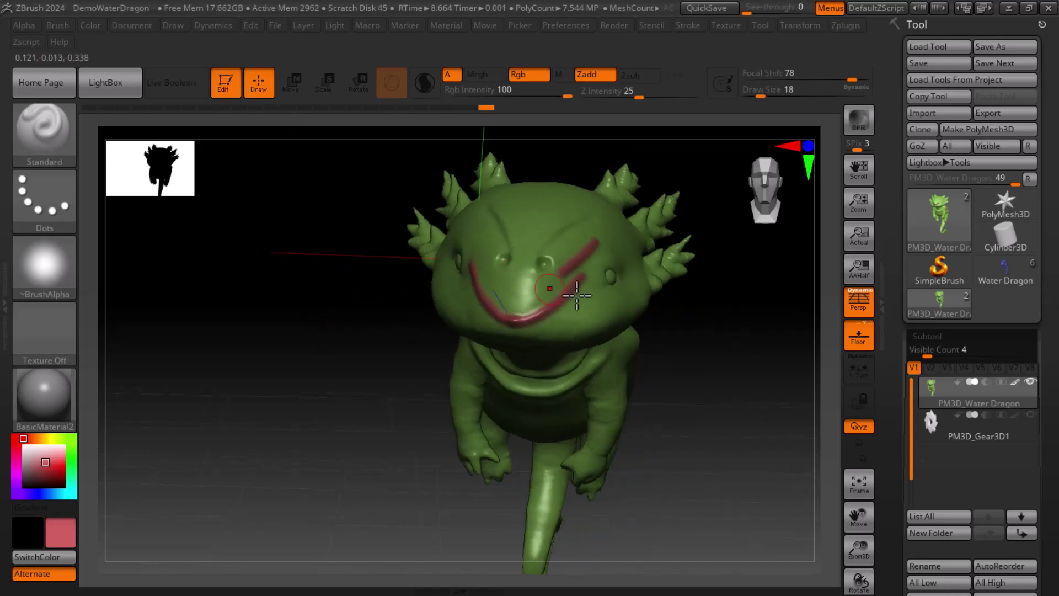
pyautogui.hotkey('ctrl', 'z')
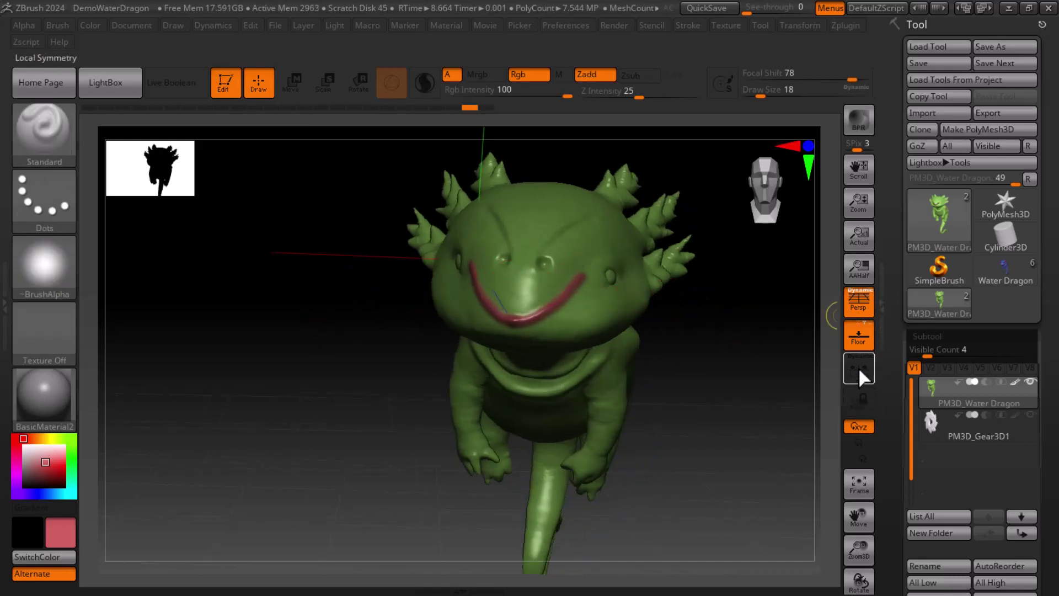
pyautogui.click(859, 368)
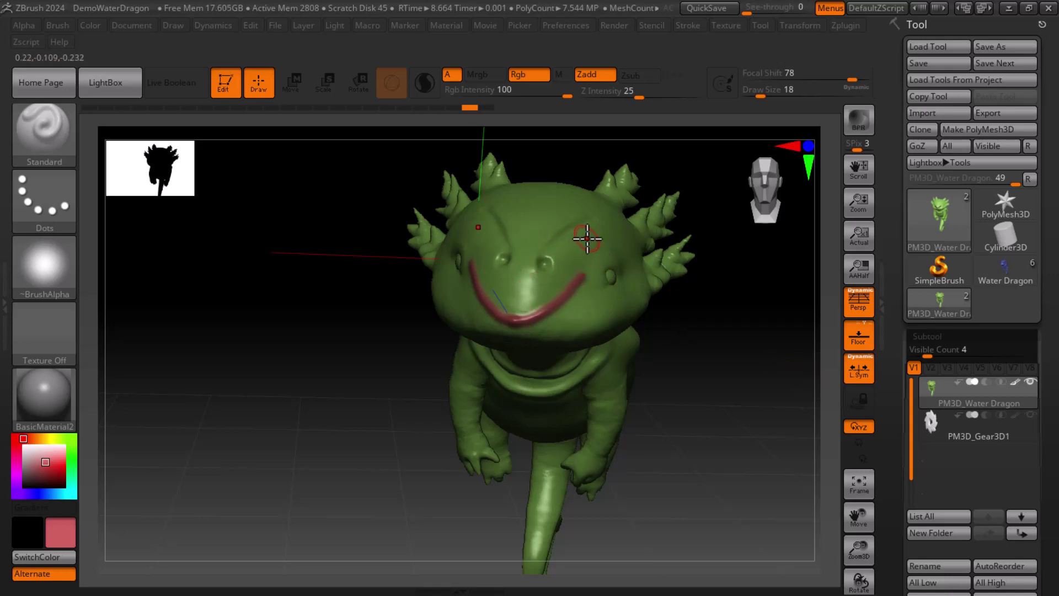
pyautogui.moveTo(582, 243); pyautogui.dragTo(513, 290)
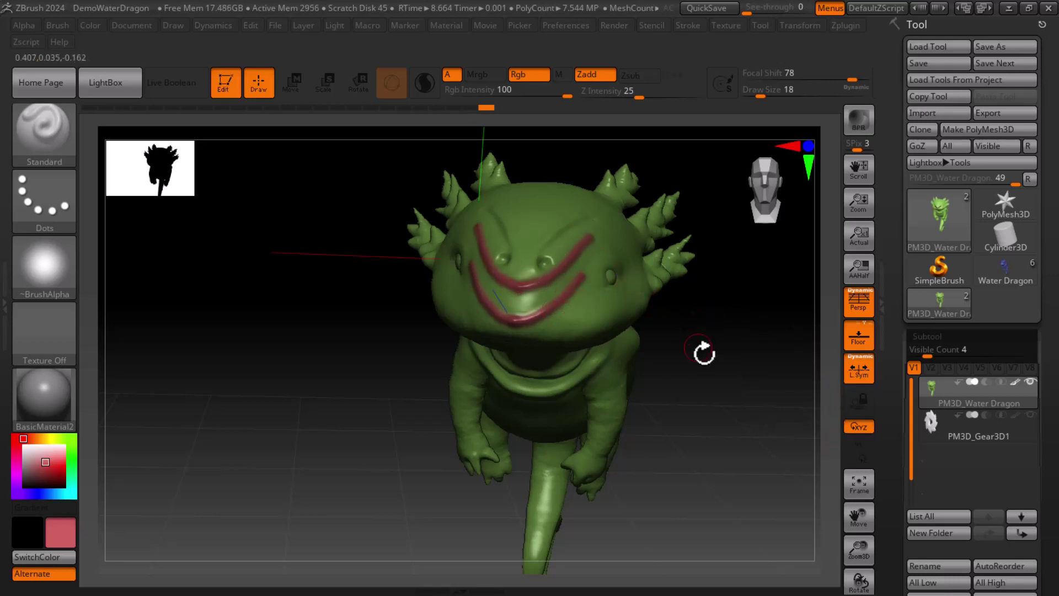
pyautogui.moveTo(704, 353); pyautogui.dragTo(685, 374)
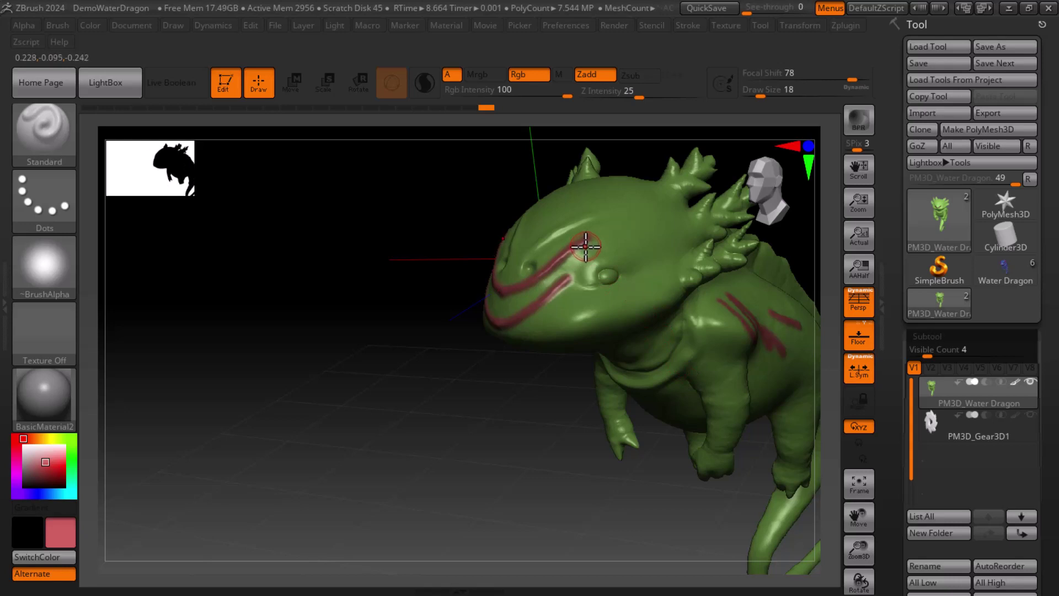
pyautogui.moveTo(598, 232); pyautogui.dragTo(654, 227)
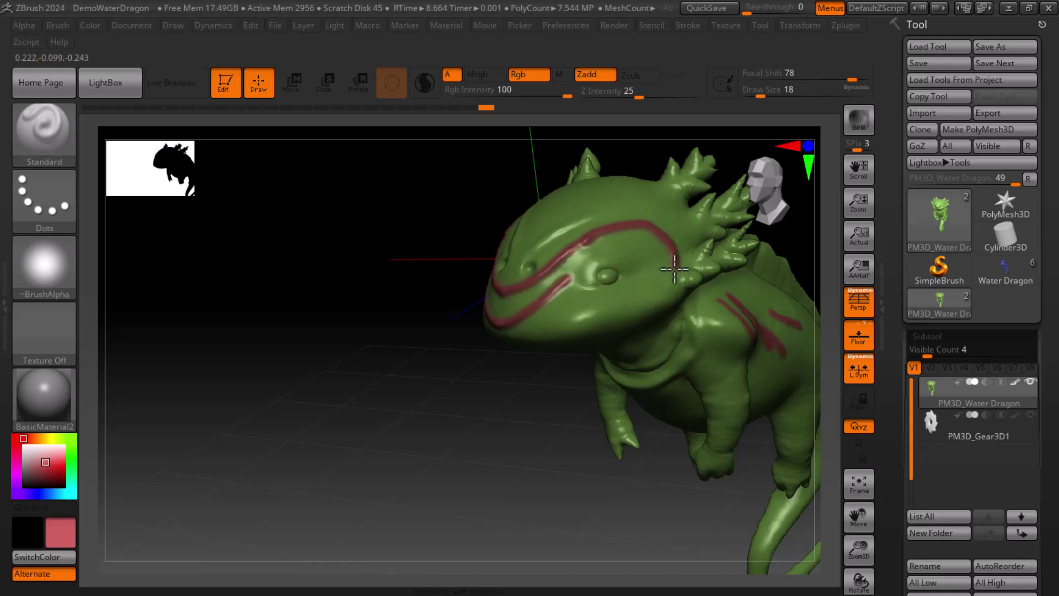
pyautogui.hotkey('ctrl', 'z')
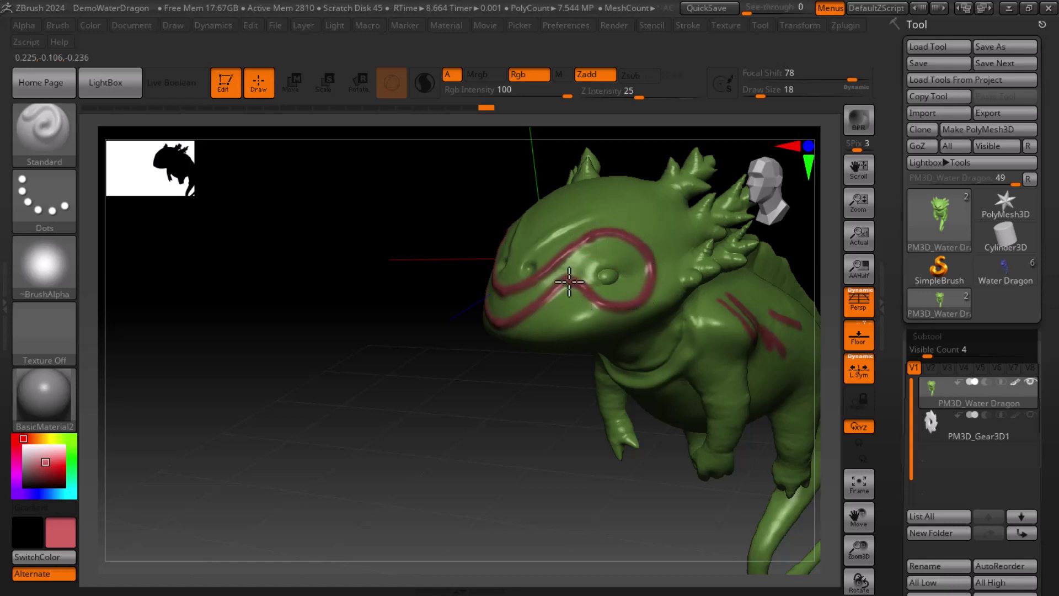
# Paint a red inverted-V stripe and a mirrored stripe across the top of the head.
pyautogui.moveTo(480, 428); pyautogui.dragTo(539, 440)
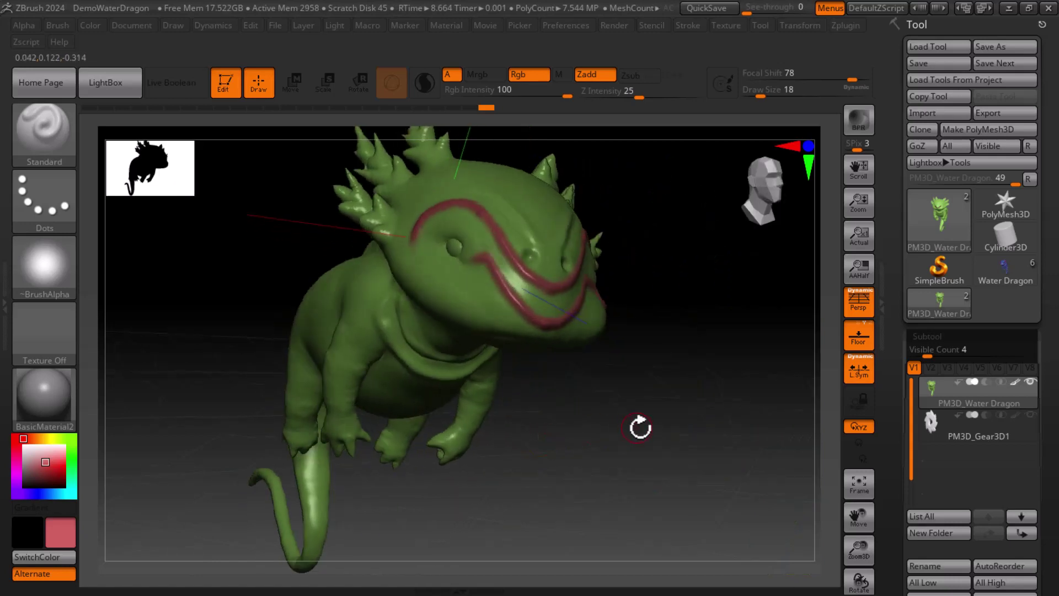
pyautogui.moveTo(640, 428); pyautogui.dragTo(634, 445)
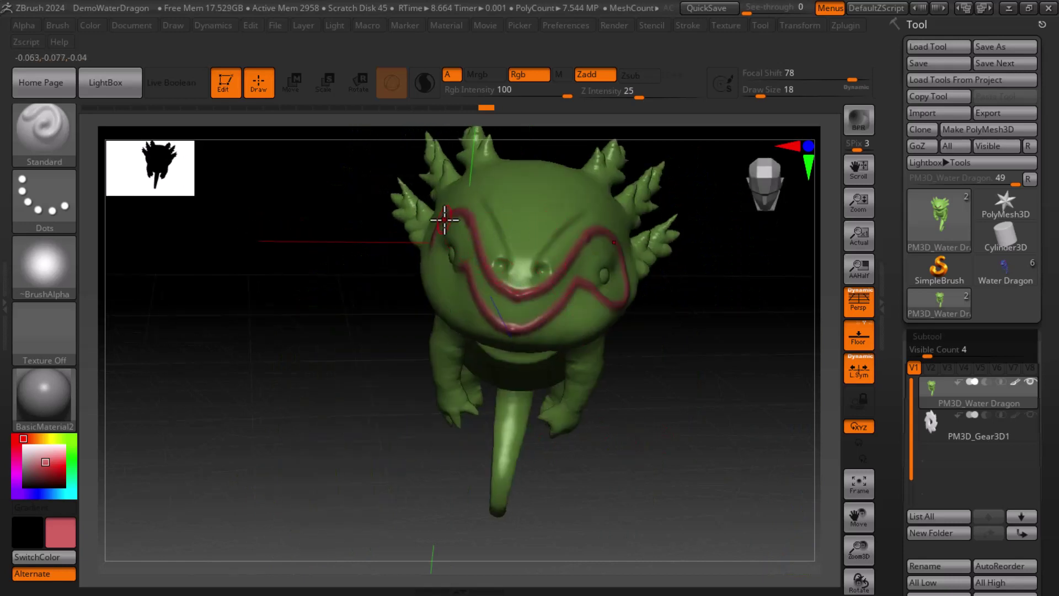
pyautogui.moveTo(686, 499); pyautogui.dragTo(704, 479)
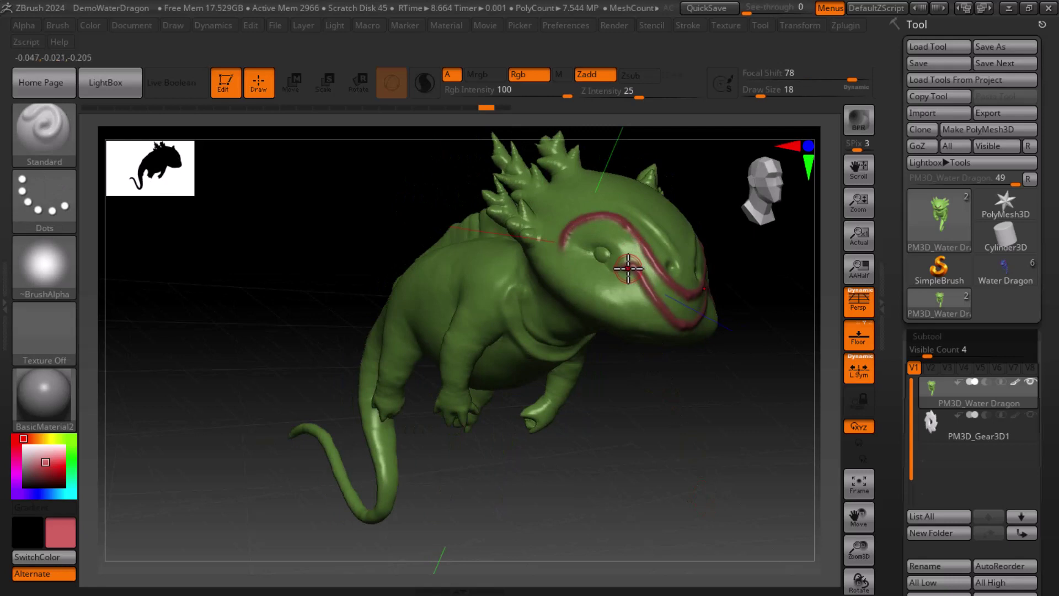
pyautogui.moveTo(629, 269); pyautogui.dragTo(604, 284)
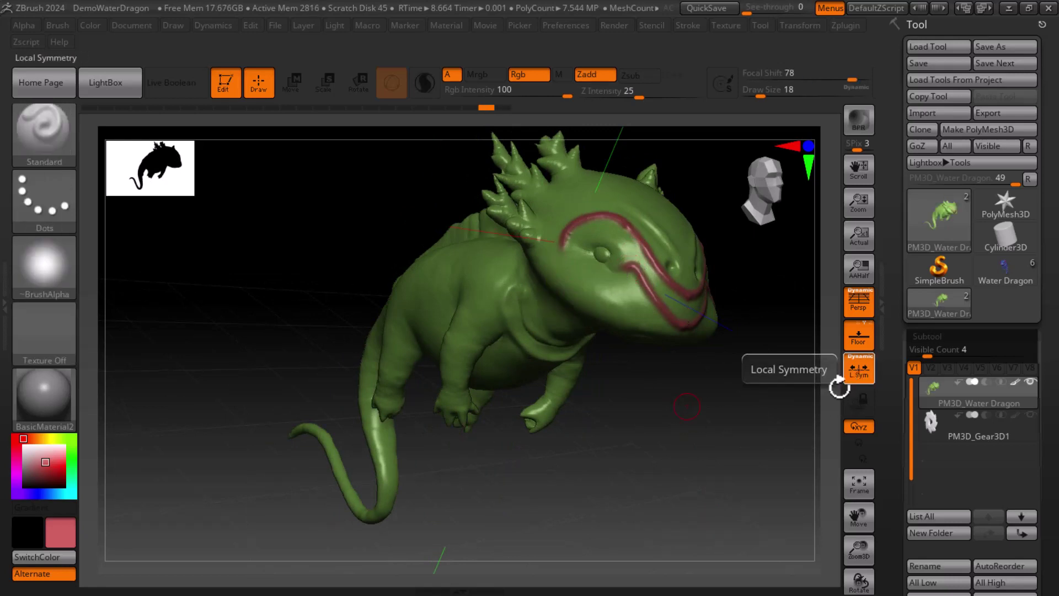
pyautogui.moveTo(839, 386)
pyautogui.mouseDown()
pyautogui.moveTo(721, 502)
pyautogui.moveTo(647, 198)
pyautogui.mouseUp()
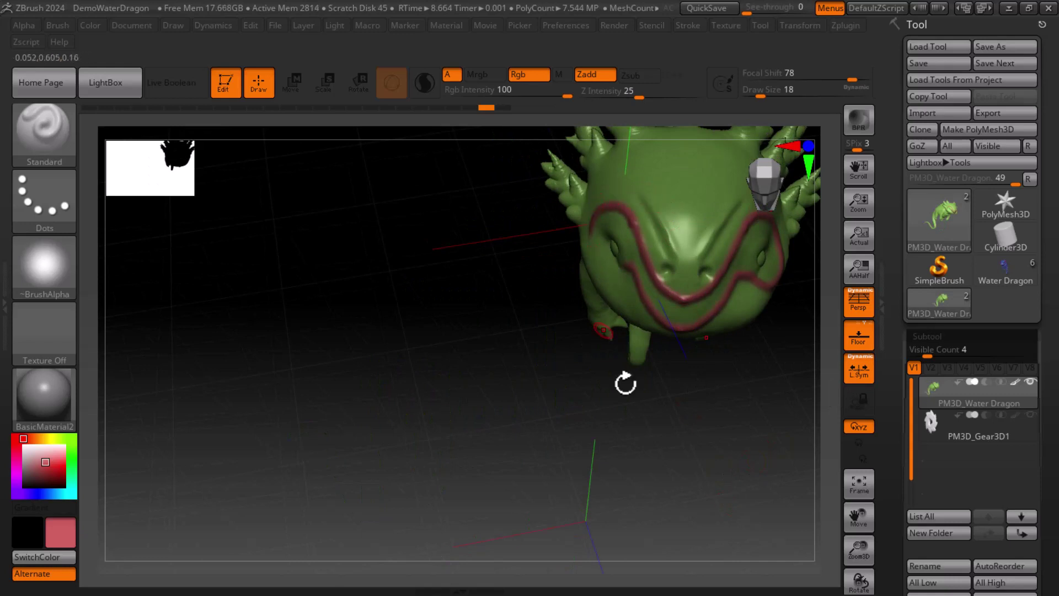
pyautogui.moveTo(626, 381)
pyautogui.mouseDown()
pyautogui.moveTo(730, 455)
pyautogui.moveTo(752, 416)
pyautogui.moveTo(705, 513)
pyautogui.moveTo(634, 414)
pyautogui.mouseUp()
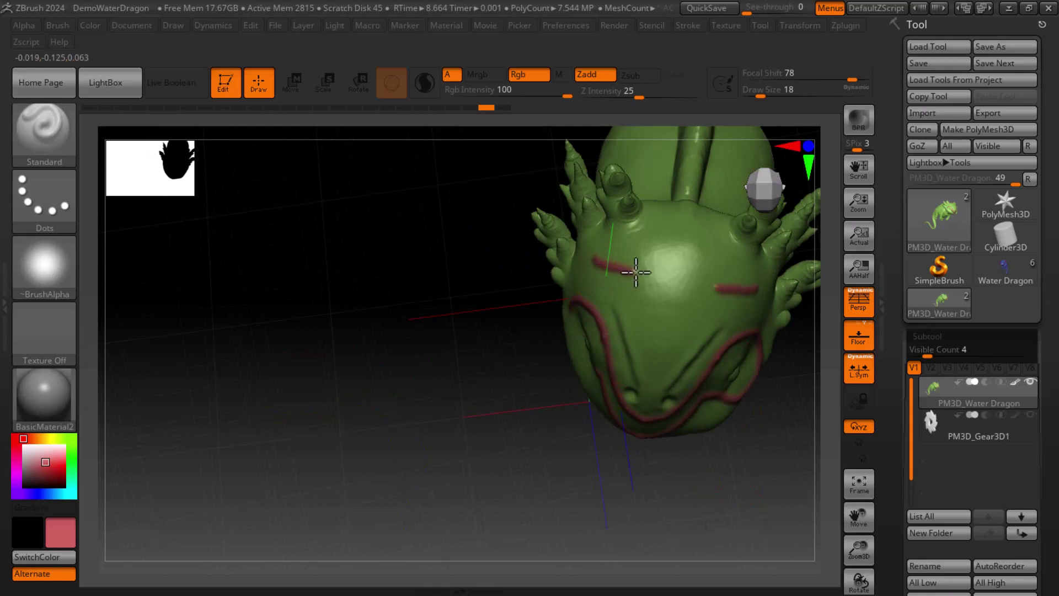
pyautogui.moveTo(636, 272); pyautogui.dragTo(683, 244)
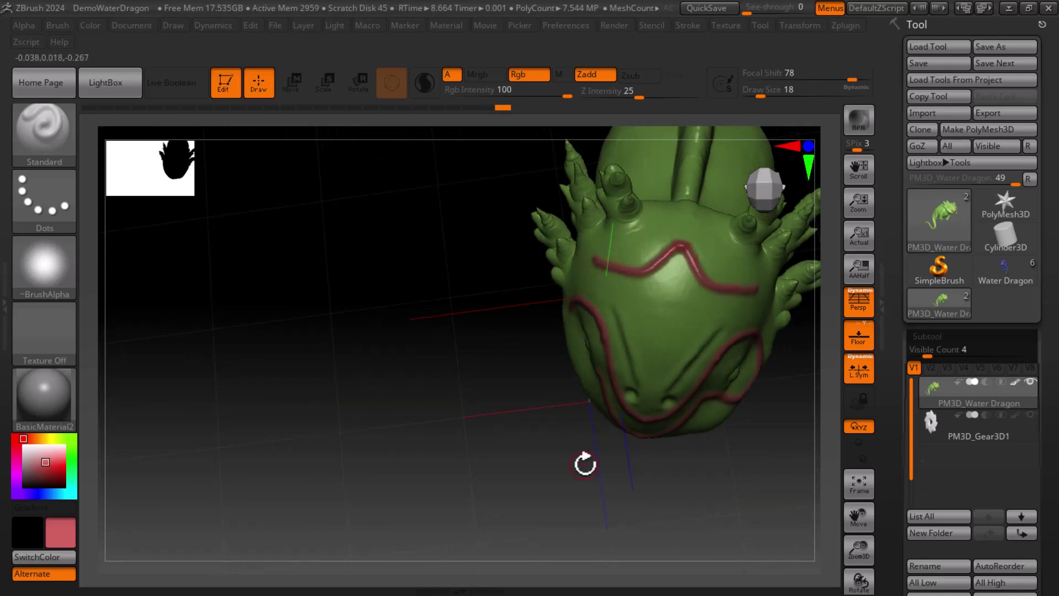
pyautogui.moveTo(691, 497)
pyautogui.mouseDown()
pyautogui.moveTo(668, 433)
pyautogui.moveTo(690, 498)
pyautogui.mouseUp()
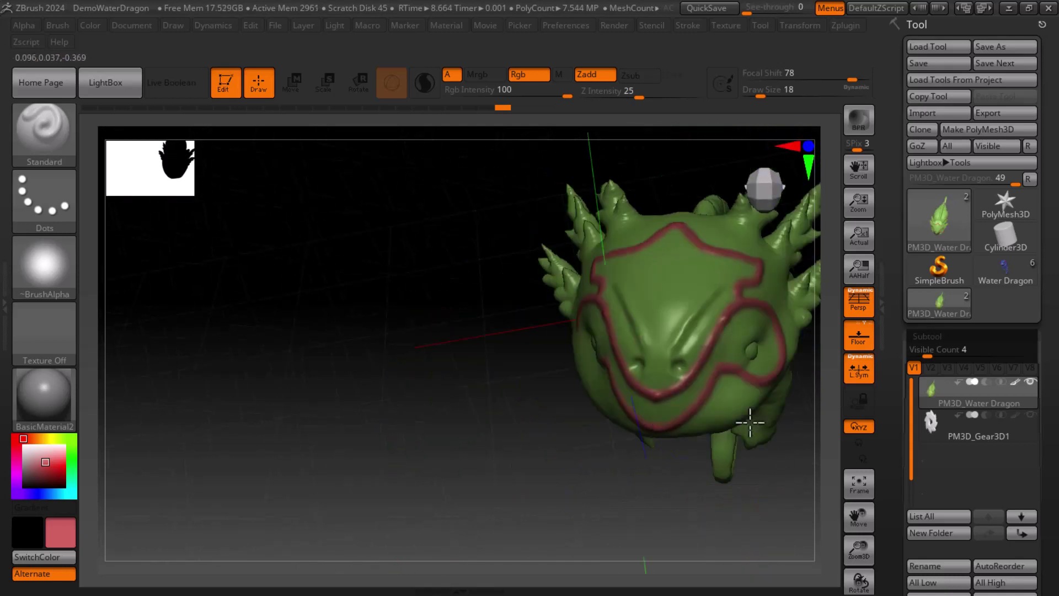
pyautogui.moveTo(773, 500)
pyautogui.mouseDown()
pyautogui.moveTo(738, 539)
pyautogui.moveTo(699, 544)
pyautogui.moveTo(615, 491)
pyautogui.moveTo(655, 419)
pyautogui.moveTo(657, 511)
pyautogui.moveTo(637, 512)
pyautogui.mouseUp()
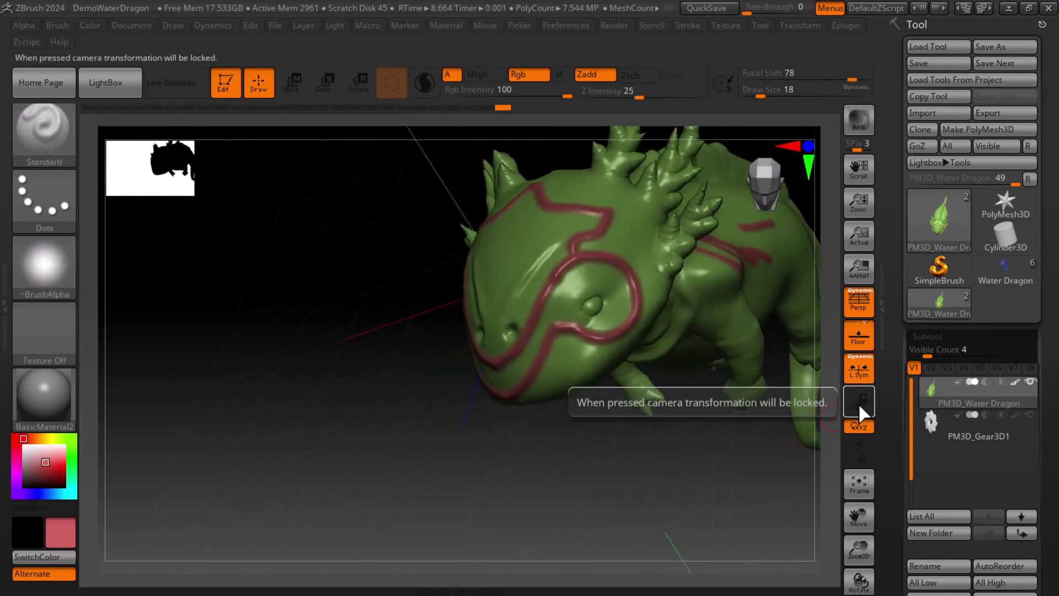
# Toggle the camera lock and rotate the dragon to a front view using Y and Z axis restrictions, then restore XYZ rotation.
pyautogui.moveTo(729, 480); pyautogui.dragTo(711, 486)
pyautogui.click(864, 401)
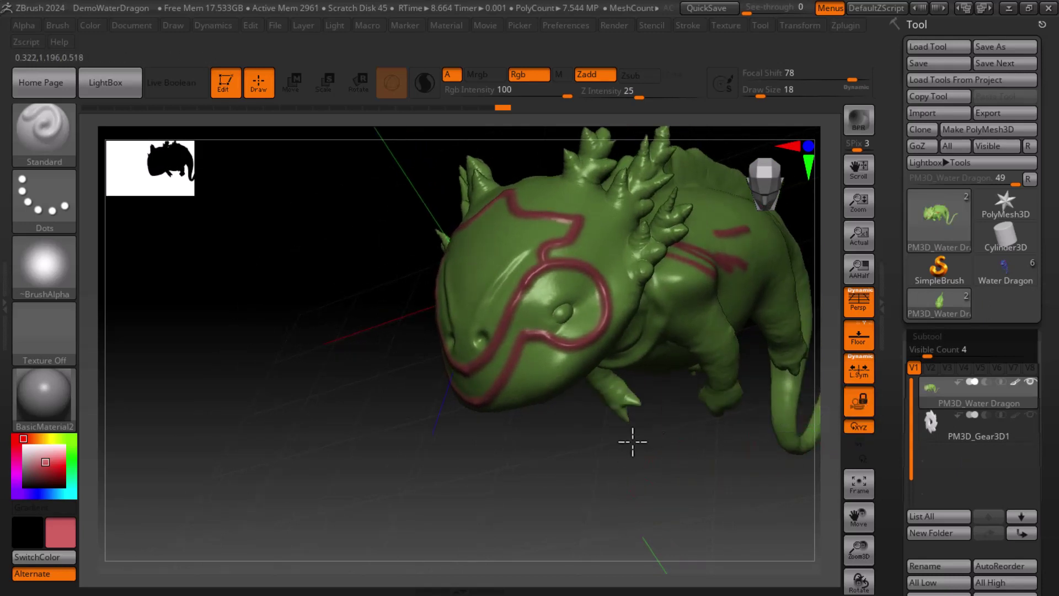
pyautogui.click(857, 405)
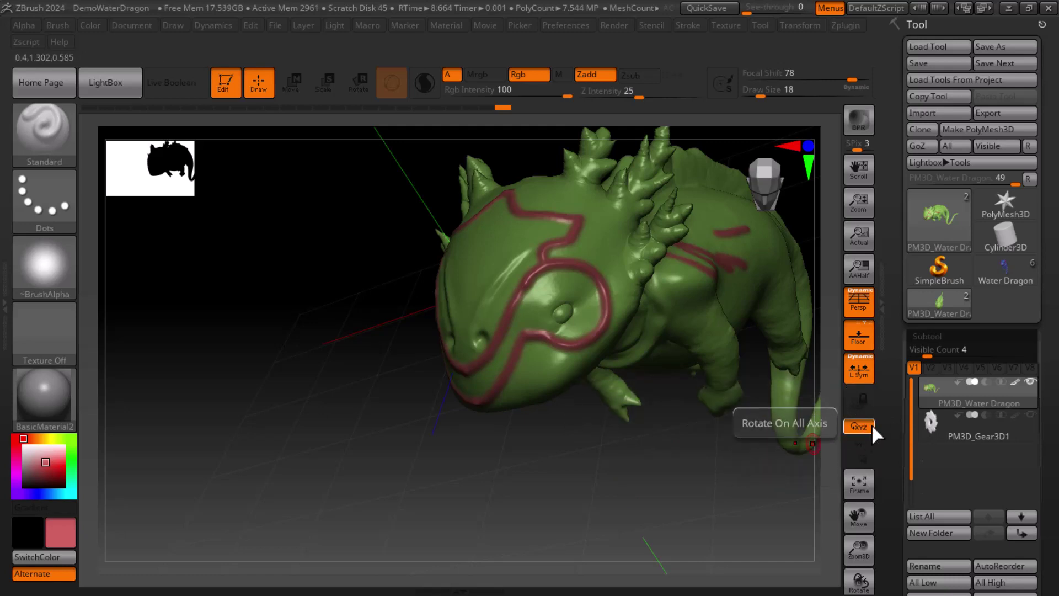
pyautogui.moveTo(806, 464)
pyautogui.mouseDown()
pyautogui.moveTo(704, 526)
pyautogui.moveTo(672, 404)
pyautogui.moveTo(638, 516)
pyautogui.moveTo(660, 544)
pyautogui.mouseUp()
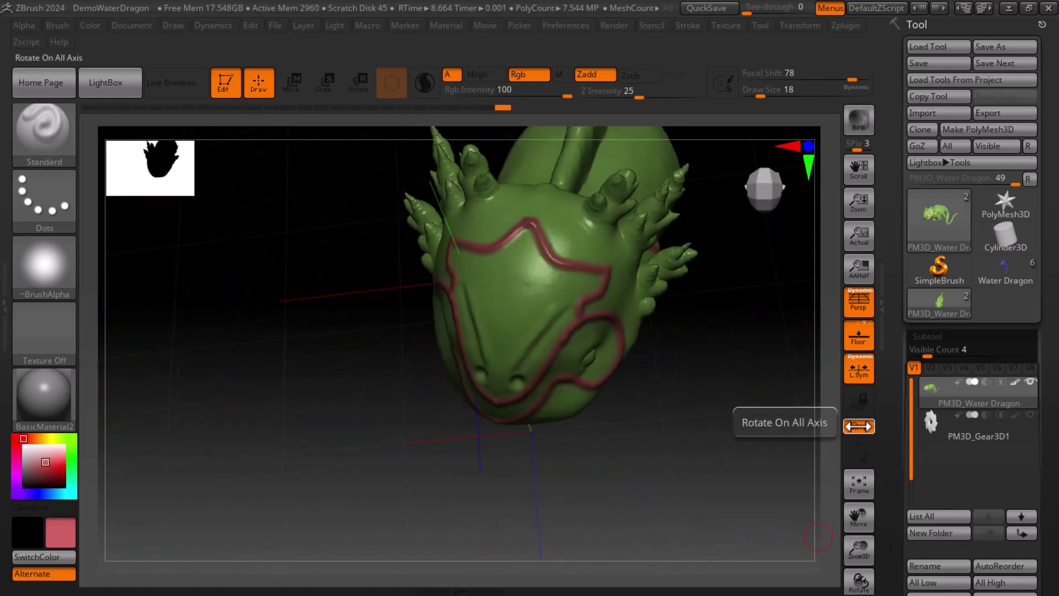
pyautogui.click(859, 442)
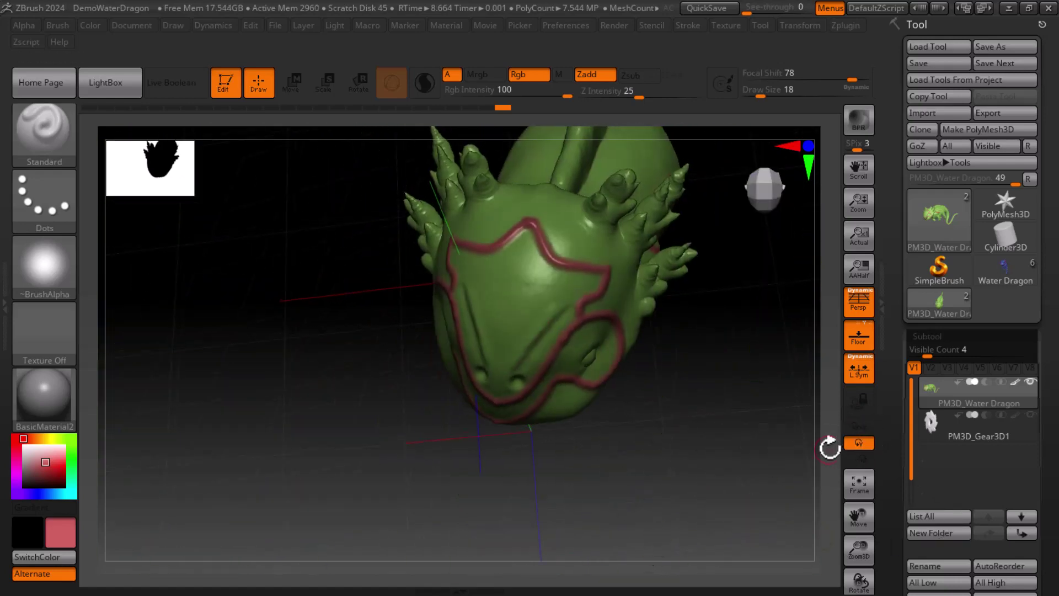
pyautogui.moveTo(828, 444)
pyautogui.mouseDown()
pyautogui.moveTo(839, 440)
pyautogui.moveTo(830, 457)
pyautogui.moveTo(840, 448)
pyautogui.mouseUp()
pyautogui.click(859, 459)
pyautogui.click(860, 426)
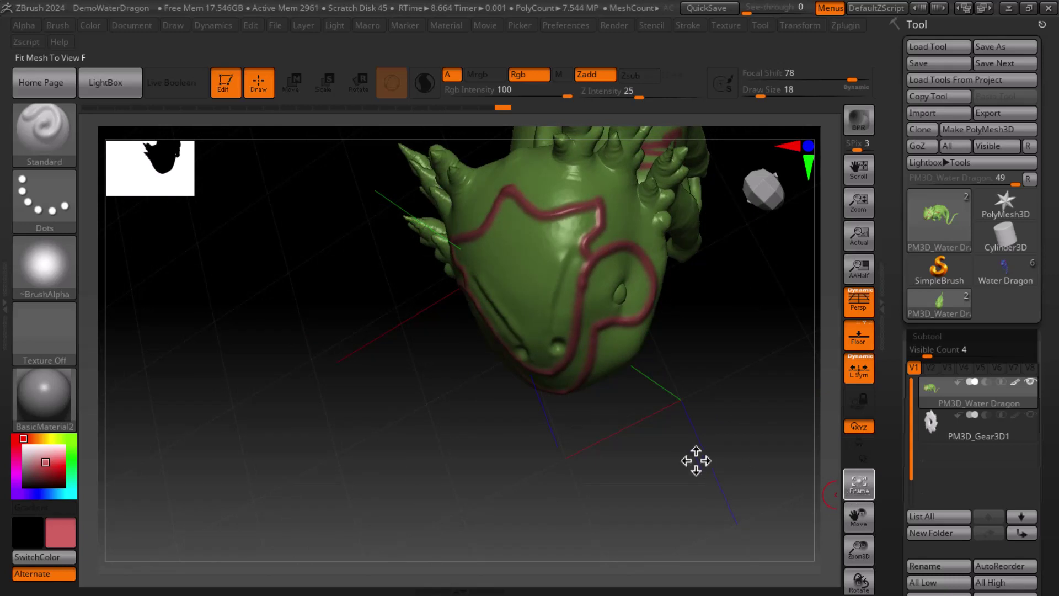
# Frame the dragon and inspect its head, back, side and front, then shift and zoom to fill the canvas.
pyautogui.moveTo(696, 461)
pyautogui.mouseDown()
pyautogui.moveTo(672, 450)
pyautogui.moveTo(584, 142)
pyautogui.moveTo(664, 403)
pyautogui.mouseUp()
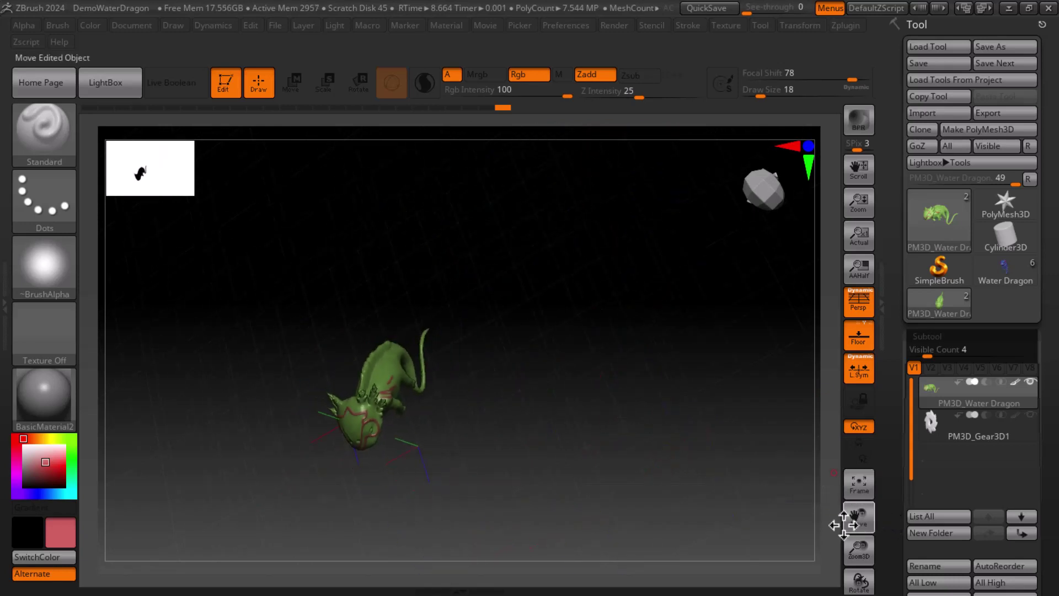
pyautogui.press('f')
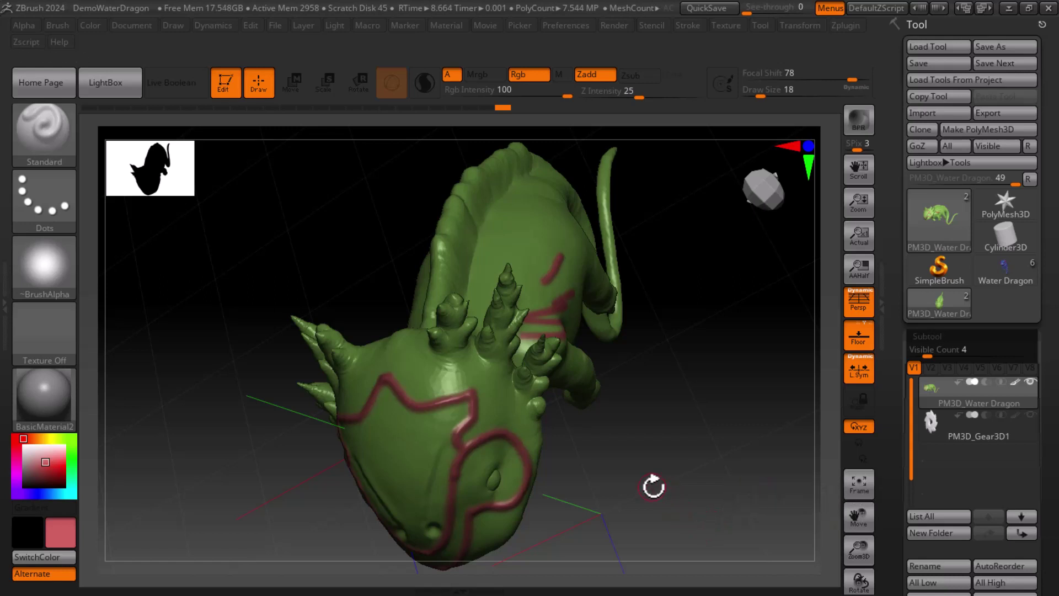
pyautogui.moveTo(654, 486)
pyautogui.keyDown('alt'); pyautogui.mouseDown()
pyautogui.moveTo(605, 272)
pyautogui.moveTo(596, 473)
pyautogui.moveTo(801, 501)
pyautogui.moveTo(780, 433)
pyautogui.moveTo(714, 456)
pyautogui.moveTo(704, 535)
pyautogui.mouseUp(); pyautogui.keyUp('alt')
pyautogui.click(859, 485)
pyautogui.moveTo(782, 429)
pyautogui.mouseDown()
pyautogui.moveTo(750, 339)
pyautogui.moveTo(799, 397)
pyautogui.moveTo(766, 307)
pyautogui.moveTo(714, 428)
pyautogui.mouseUp()
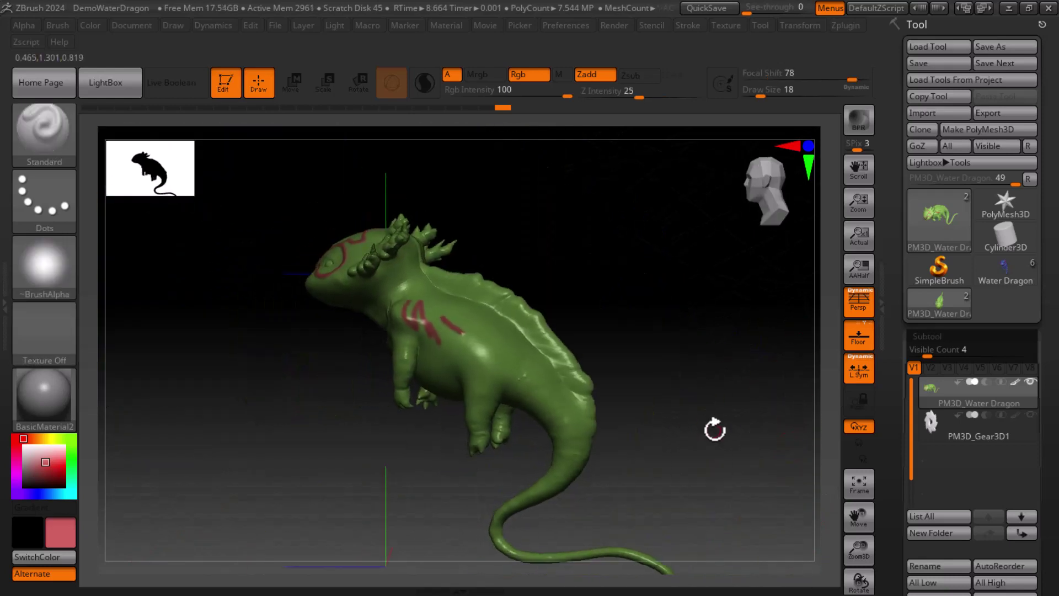
pyautogui.moveTo(651, 372); pyautogui.dragTo(776, 425)
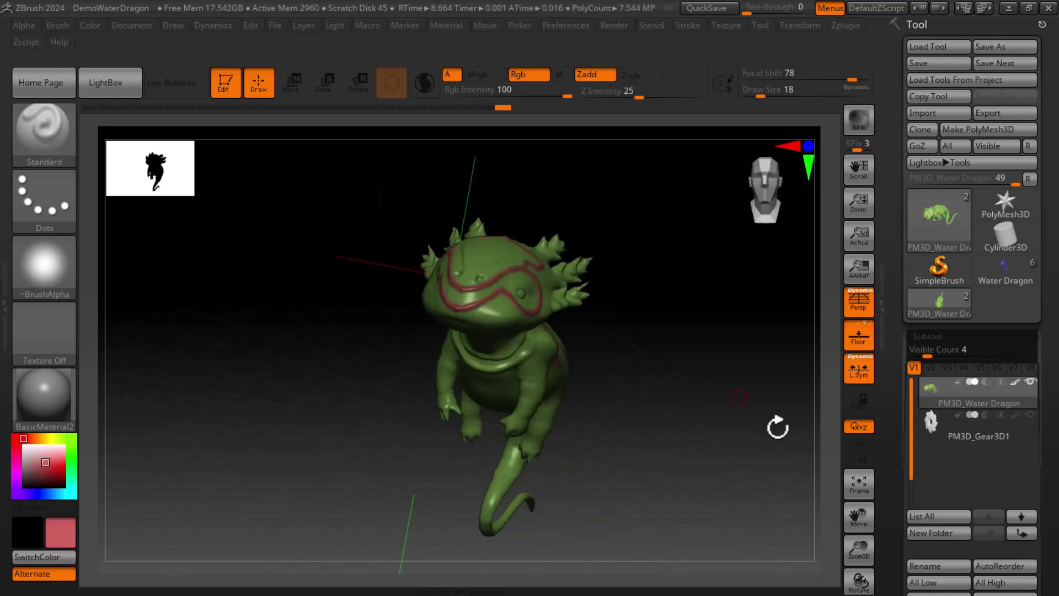
pyautogui.moveTo(859, 519)
pyautogui.mouseDown()
pyautogui.moveTo(784, 487)
pyautogui.moveTo(773, 539)
pyautogui.moveTo(816, 501)
pyautogui.moveTo(856, 492)
pyautogui.moveTo(690, 446)
pyautogui.moveTo(700, 397)
pyautogui.moveTo(761, 425)
pyautogui.moveTo(697, 445)
pyautogui.moveTo(809, 525)
pyautogui.moveTo(856, 502)
pyautogui.moveTo(847, 515)
pyautogui.mouseUp()
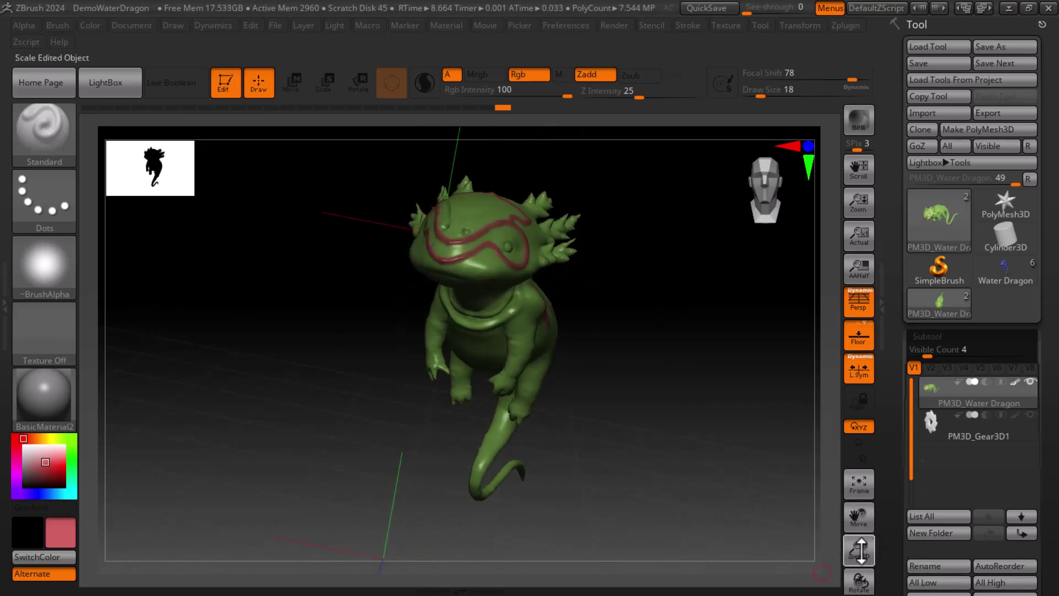
pyautogui.moveTo(862, 552)
pyautogui.mouseDown()
pyautogui.moveTo(882, 577)
pyautogui.moveTo(839, 575)
pyautogui.moveTo(740, 480)
pyautogui.moveTo(679, 475)
pyautogui.moveTo(866, 579)
pyautogui.moveTo(820, 582)
pyautogui.moveTo(852, 574)
pyautogui.mouseUp()
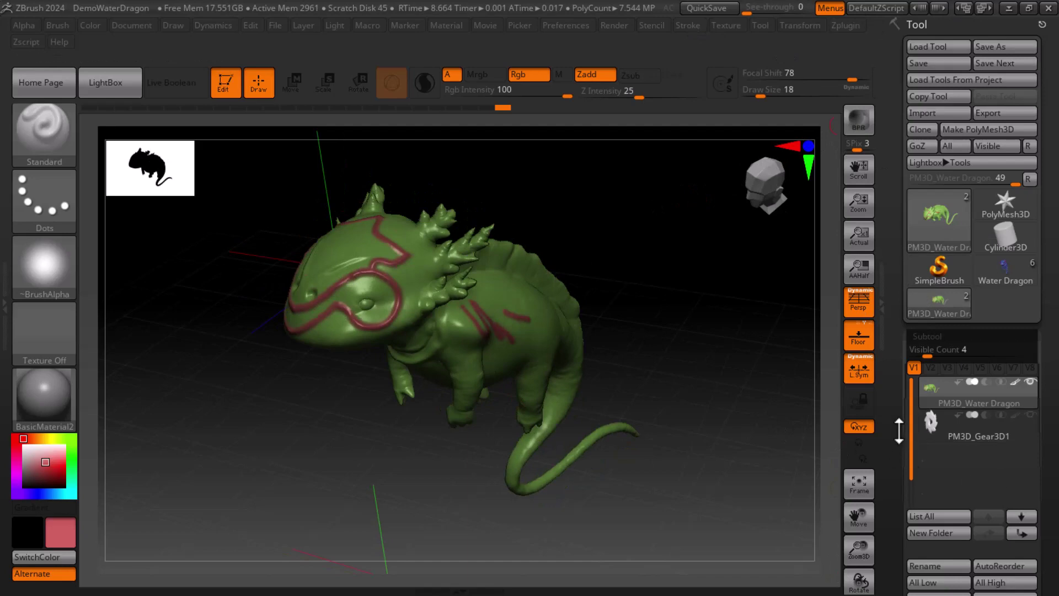
# Review the Brush, Alpha and Texture popups, keeping the Standard brush and texture off.
pyautogui.moveTo(899, 430); pyautogui.dragTo(930, 190)
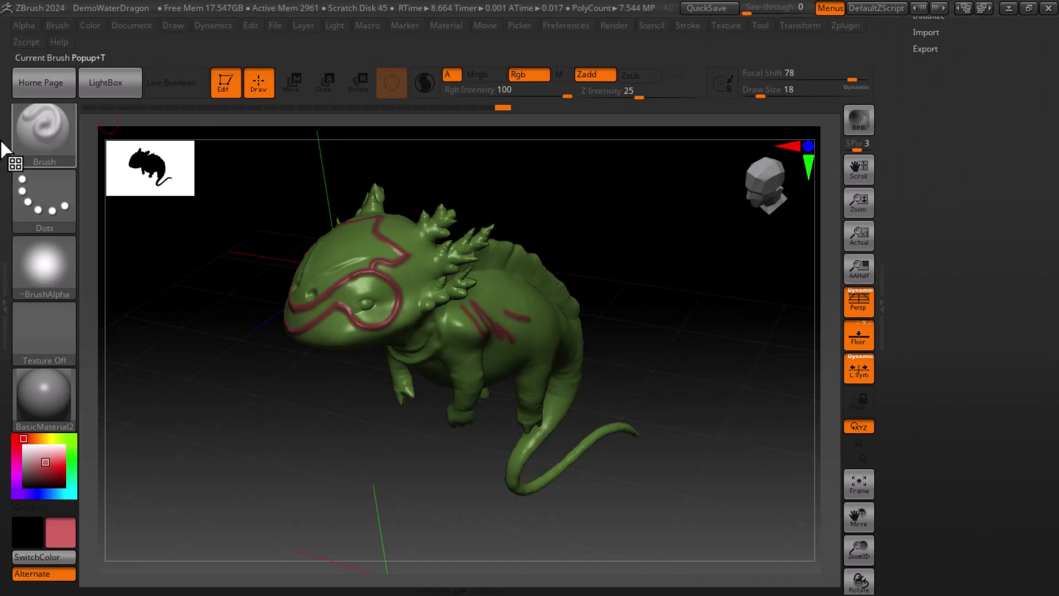
pyautogui.click(25, 138)
pyautogui.click(311, 271)
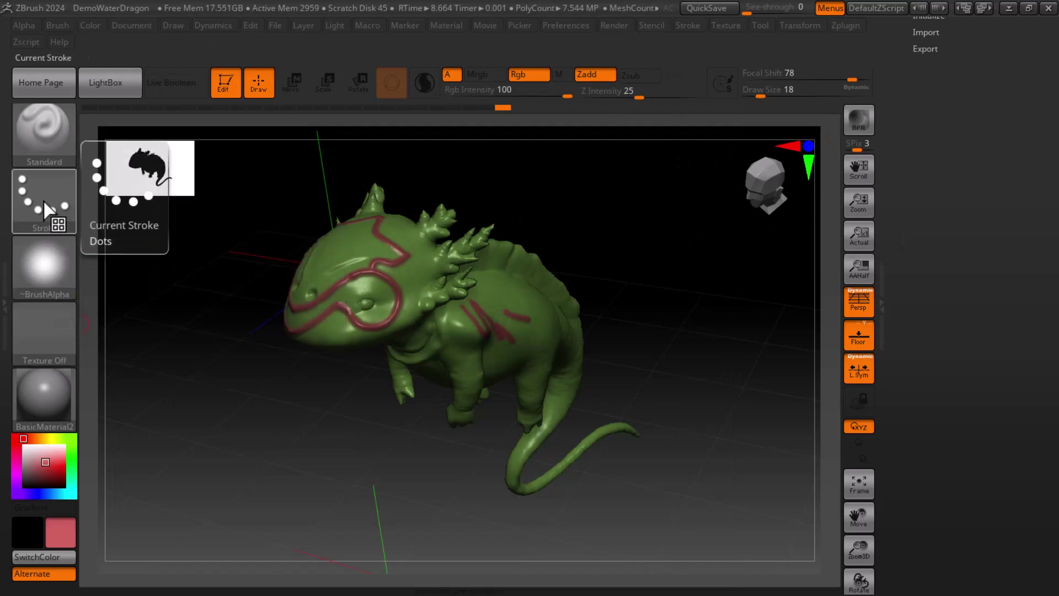
pyautogui.click(52, 273)
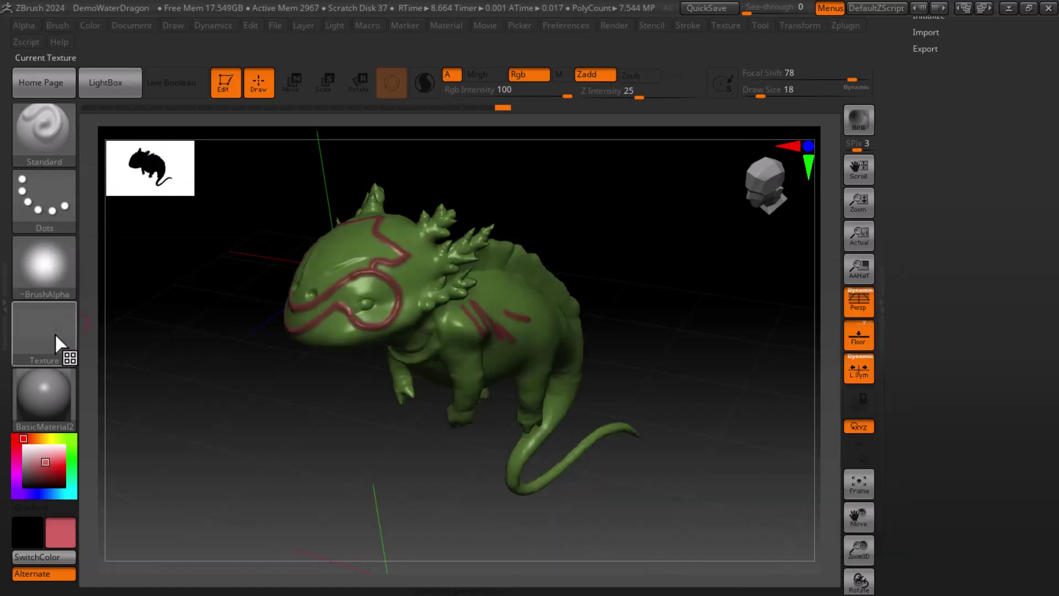
pyautogui.click(55, 333)
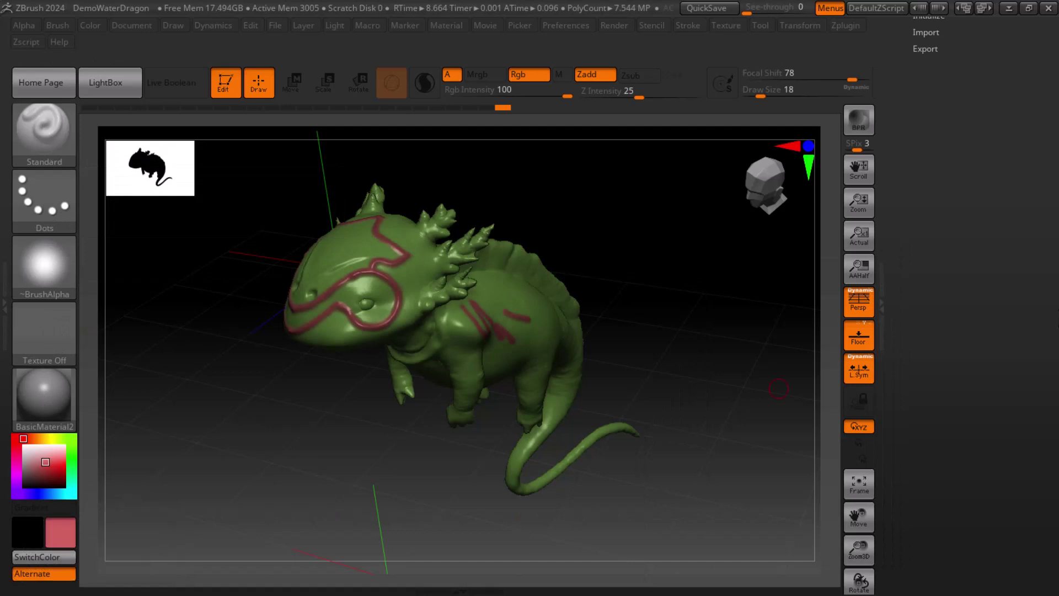
# Orbit the dragon to a side view, toggle the menus, and QuickSave the project.
pyautogui.moveTo(770, 369)
pyautogui.mouseDown()
pyautogui.moveTo(747, 381)
pyautogui.moveTo(754, 350)
pyautogui.mouseUp()
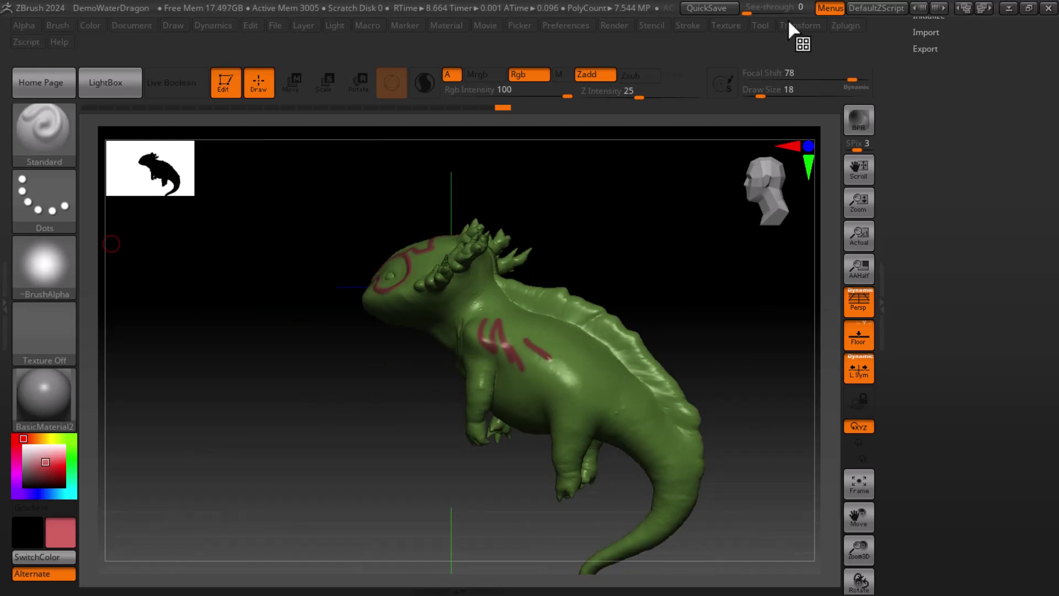
pyautogui.click(834, 7)
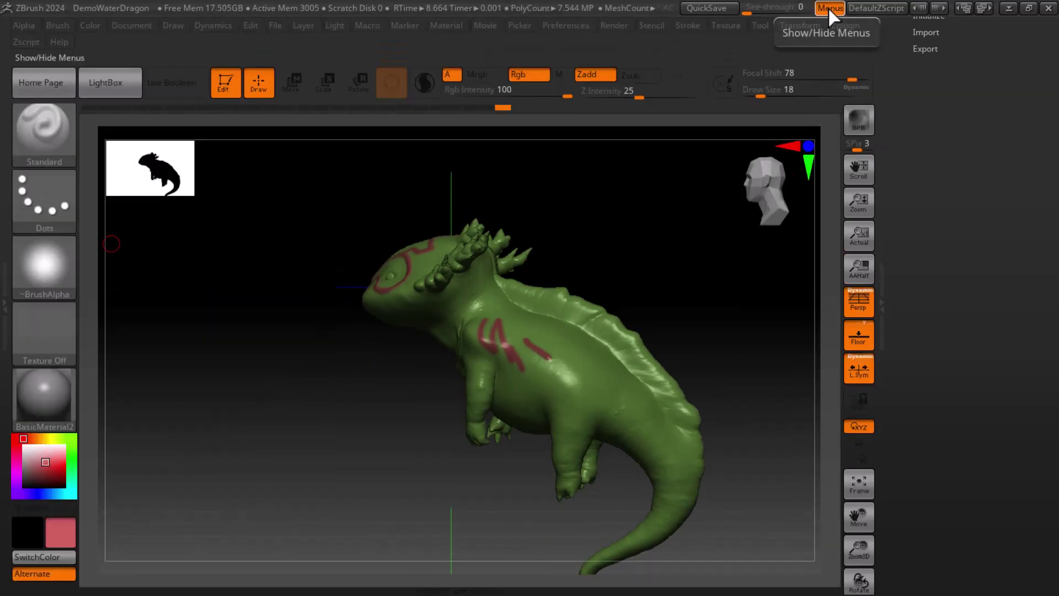
pyautogui.click(711, 8)
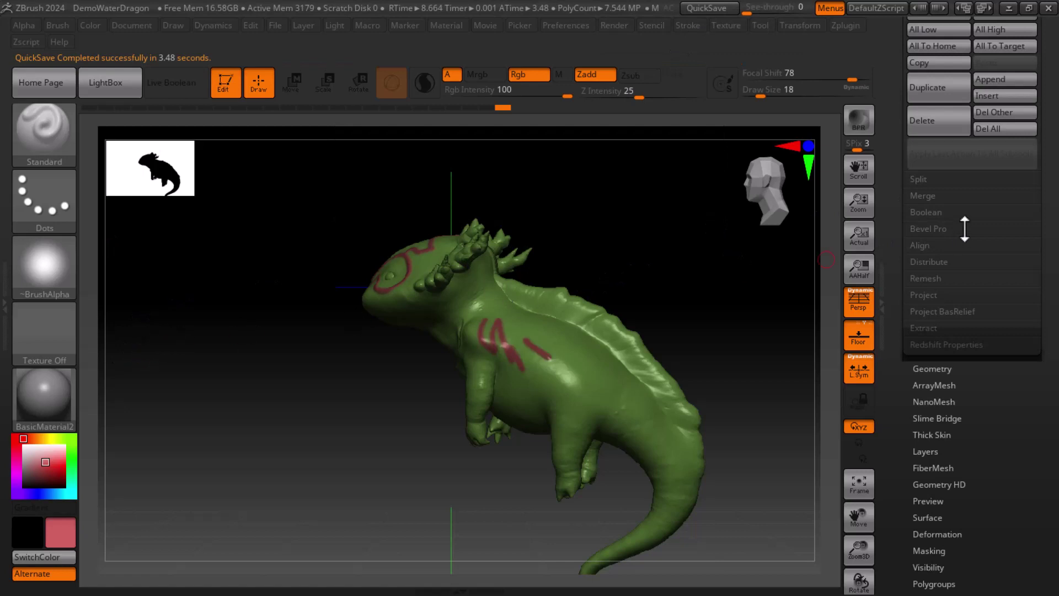
# Turn the dragon to a three-quarter front view and bring up the Alt+Tab window switcher.
pyautogui.scroll(5, 896, 107)
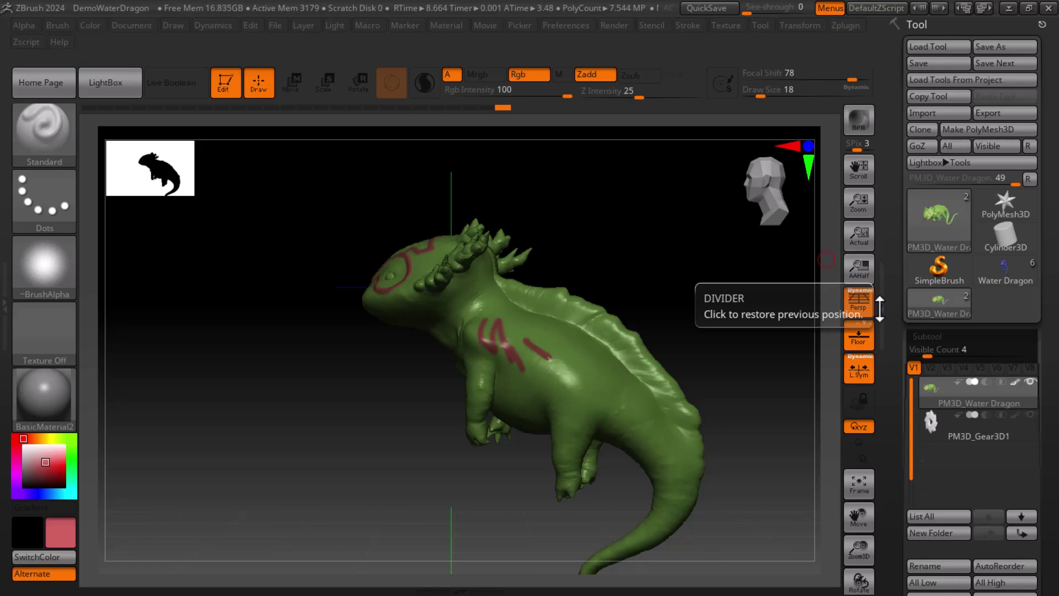
pyautogui.moveTo(734, 286)
pyautogui.mouseDown()
pyautogui.moveTo(691, 279)
pyautogui.moveTo(705, 288)
pyautogui.mouseUp()
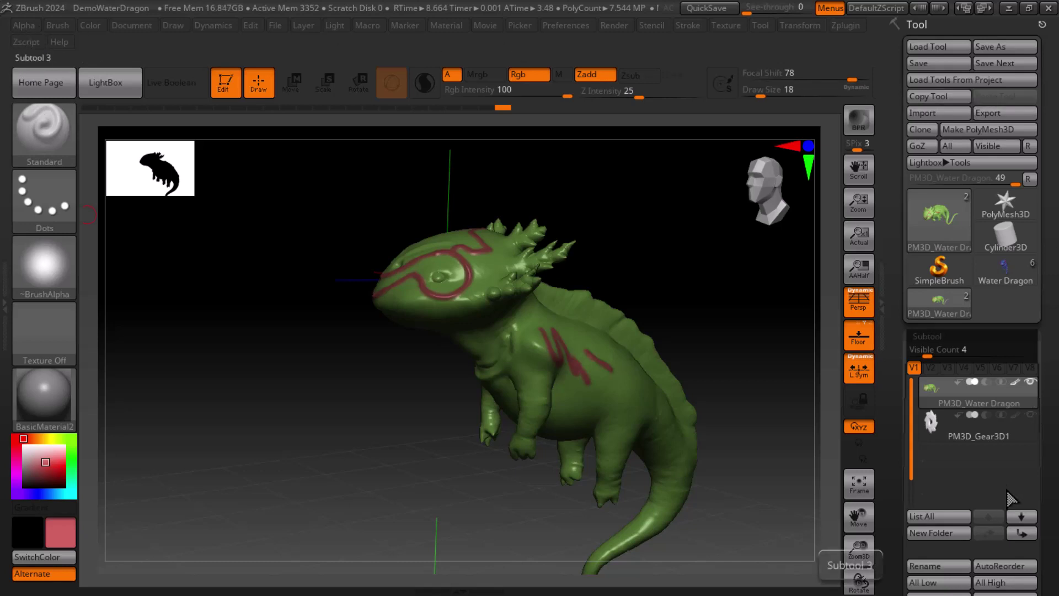
pyautogui.hotkey('alt', 'Tab')
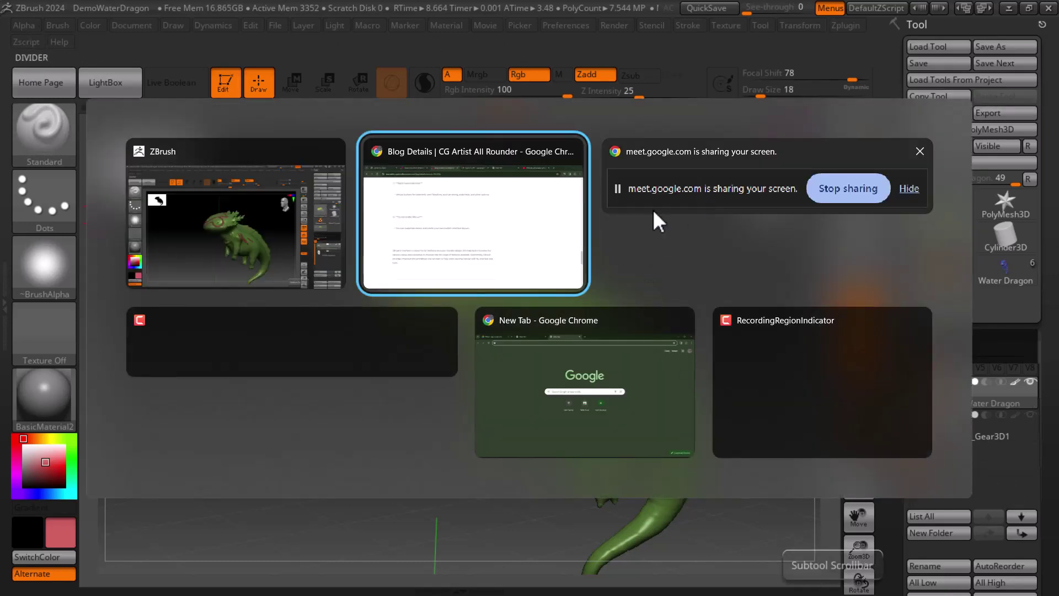